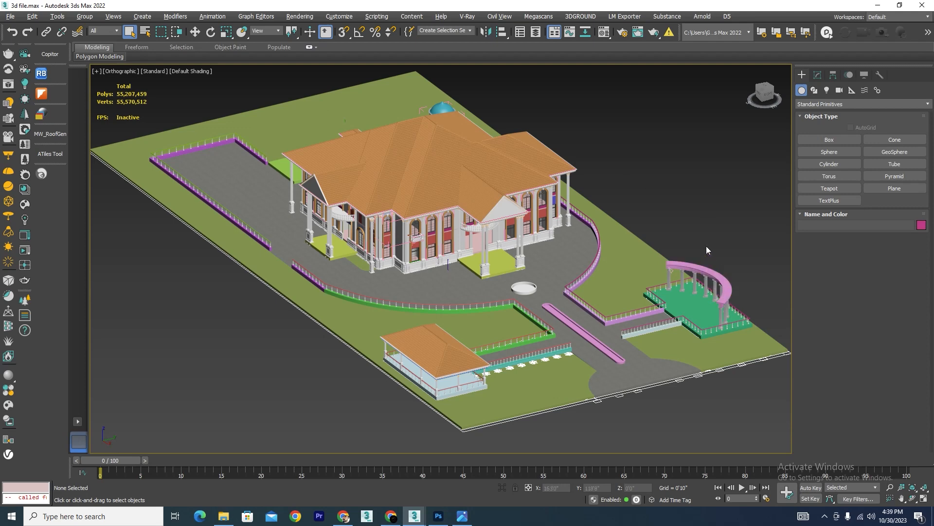
Examine the finished villa site, including the pavilion, the entrance driveway and the balustrades, from several angles.
scroll(440, 387, "up", 2)
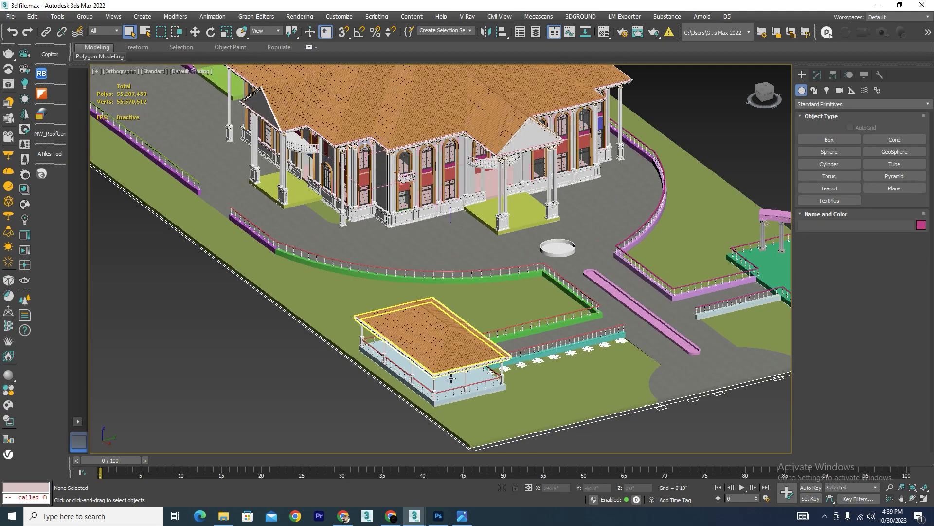
scroll(474, 343, "down", 2)
scroll(457, 185, "down", 1)
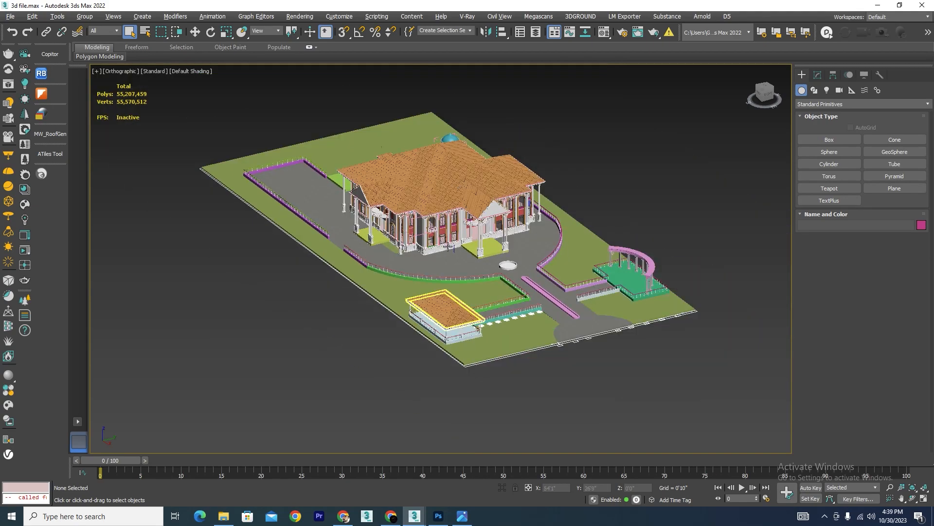
middle_click_drag(448, 215, 473, 262, "alt")
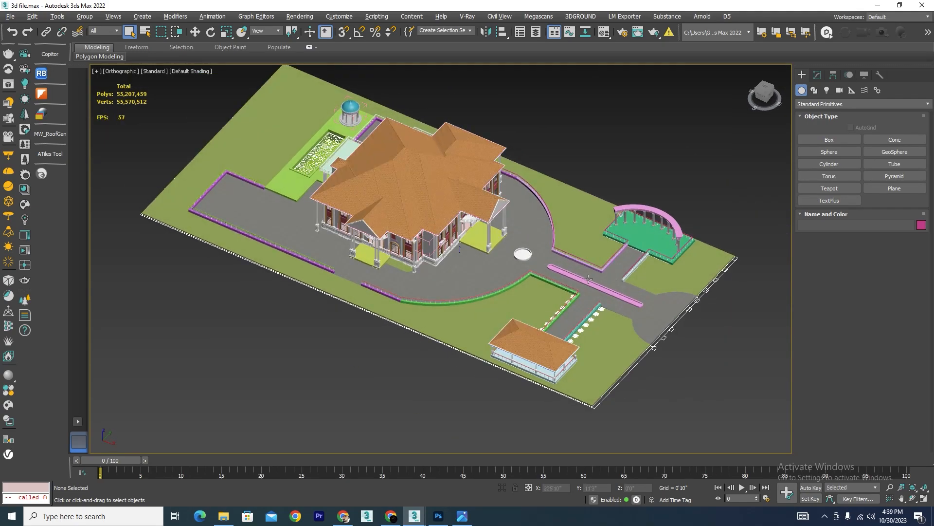
scroll(586, 280, "up", 9)
scroll(624, 241, "down", 6)
middle_click_drag(625, 240, 573, 252, "alt")
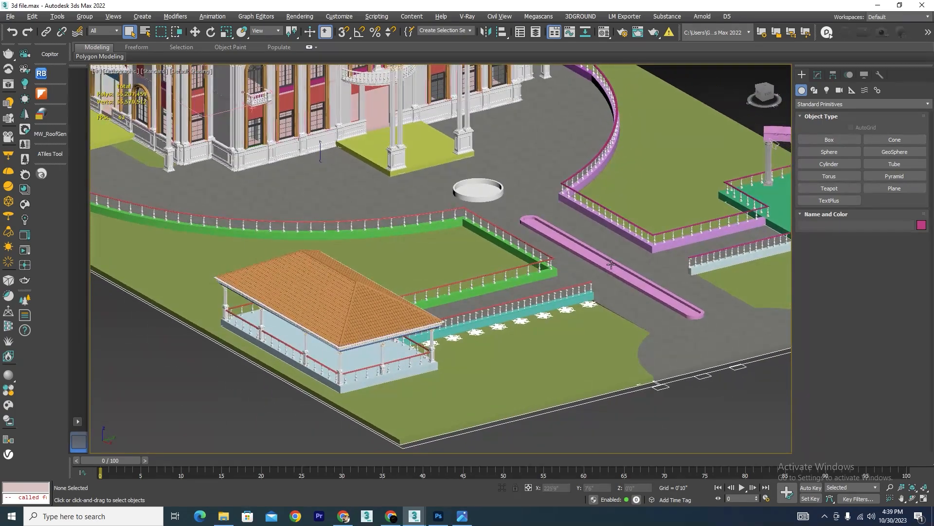
scroll(572, 253, "down", 8)
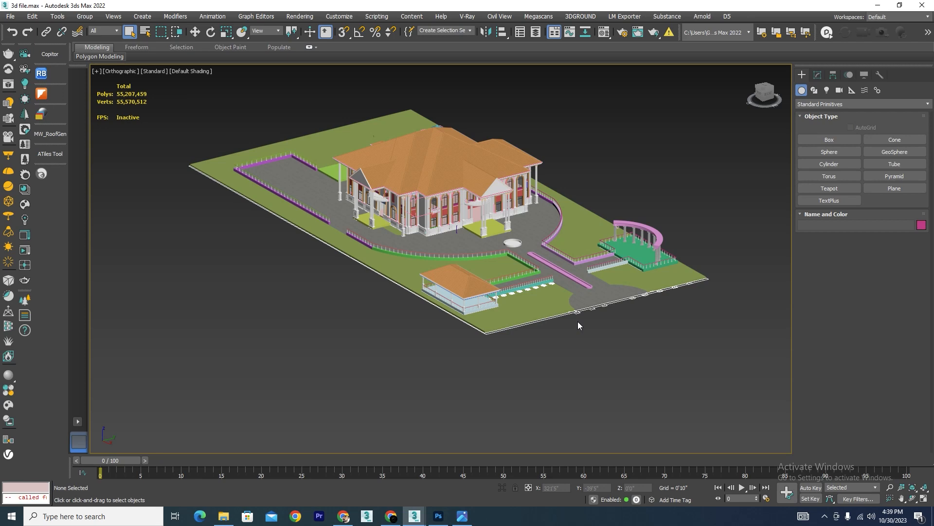
middle_click_drag(573, 369, 582, 391)
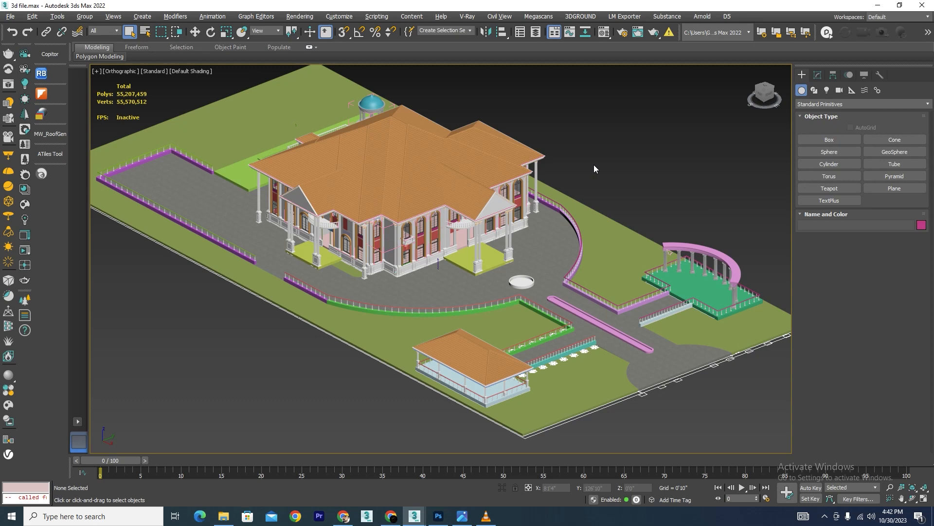
Examine the column pedestals and the panelled base walls at the villa's front corner up close.
scroll(360, 272, "up", 10)
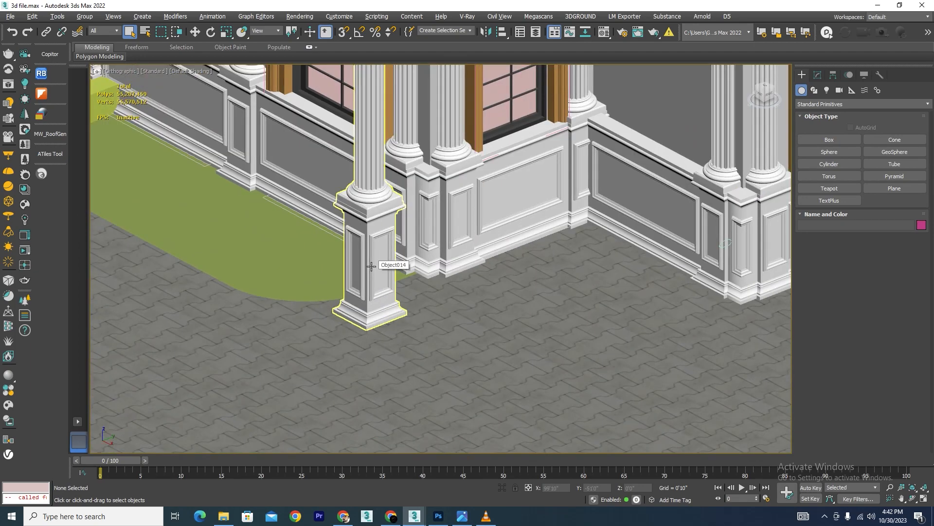
scroll(372, 243, "up", 3)
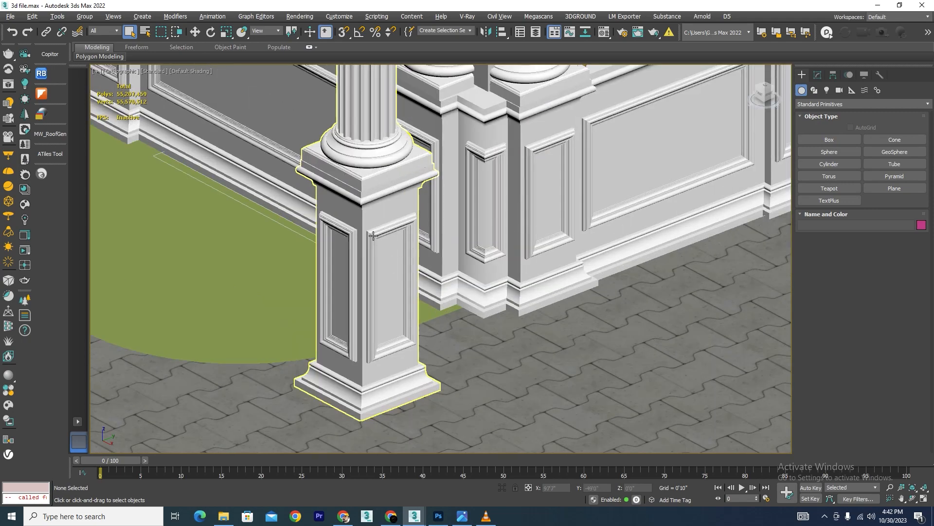
scroll(373, 237, "down", 4)
scroll(411, 309, "down", 6)
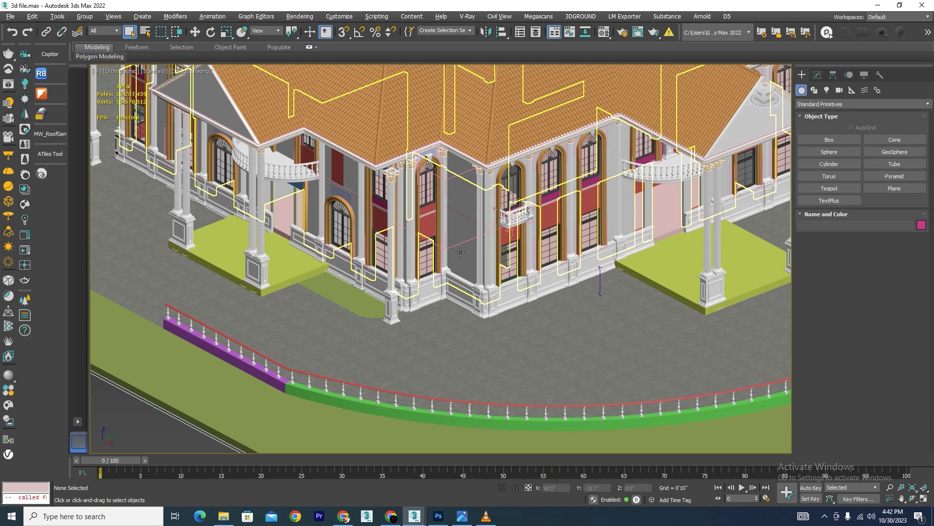
scroll(434, 298, "up", 8)
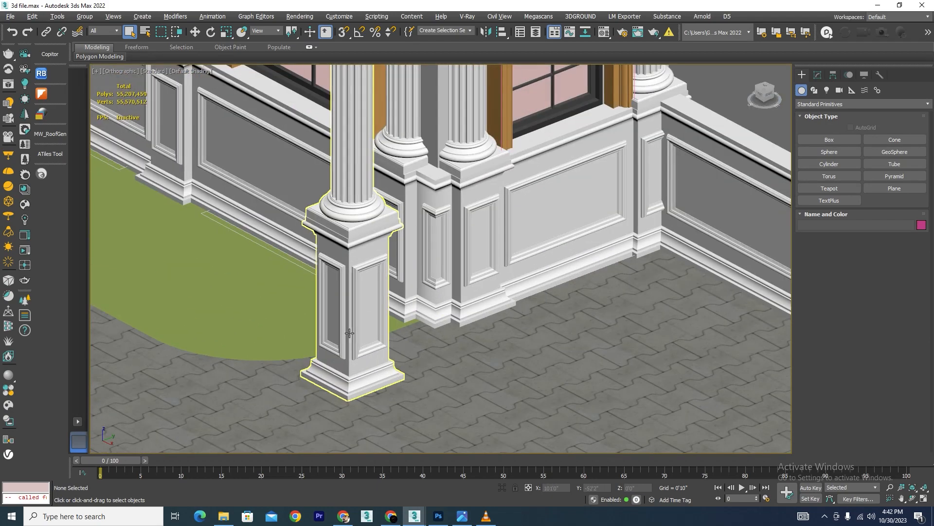
scroll(330, 315, "down", 5)
scroll(541, 264, "up", 5)
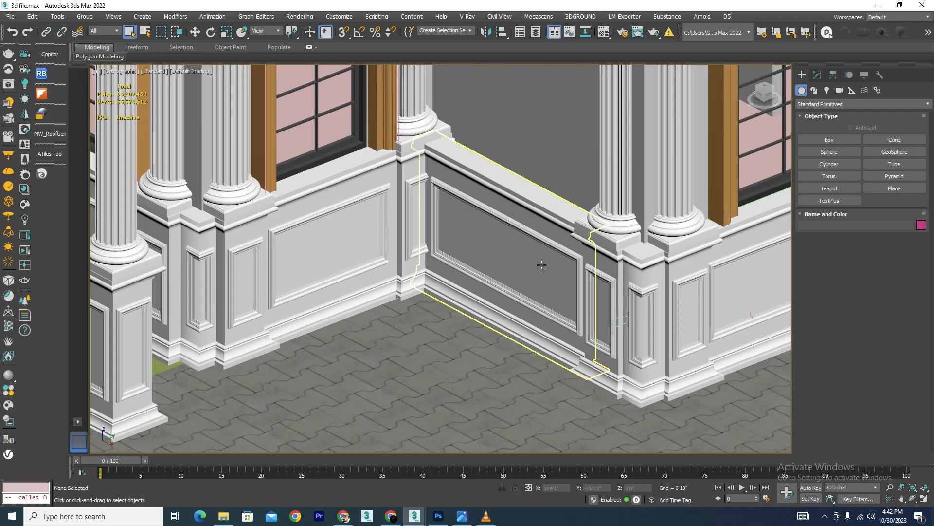
scroll(541, 265, "down", 2)
scroll(479, 269, "down", 3)
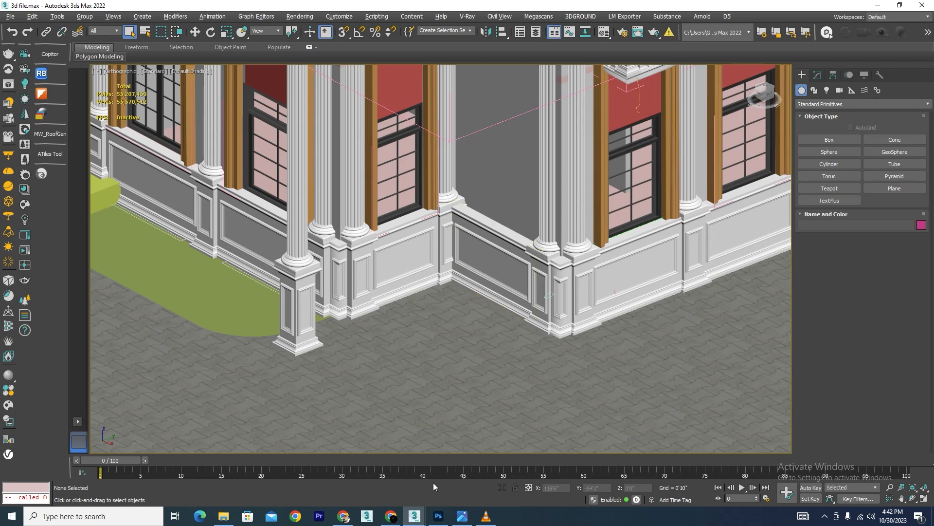
Switch to the 3d.max scene and show the entrance at the site's front boundary in the top view.
mouse_move(414, 516)
left_click(375, 477)
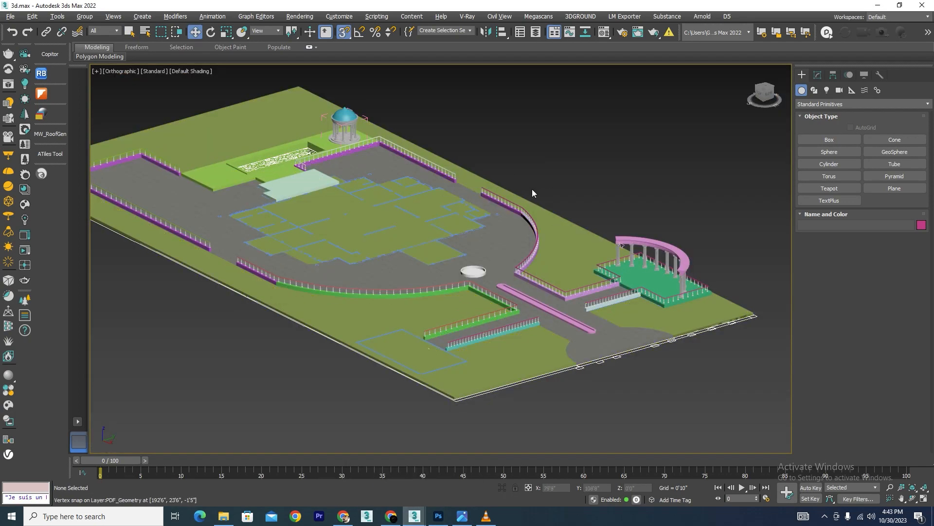
scroll(498, 234, "down", 2)
scroll(585, 340, "up", 2)
key("t")
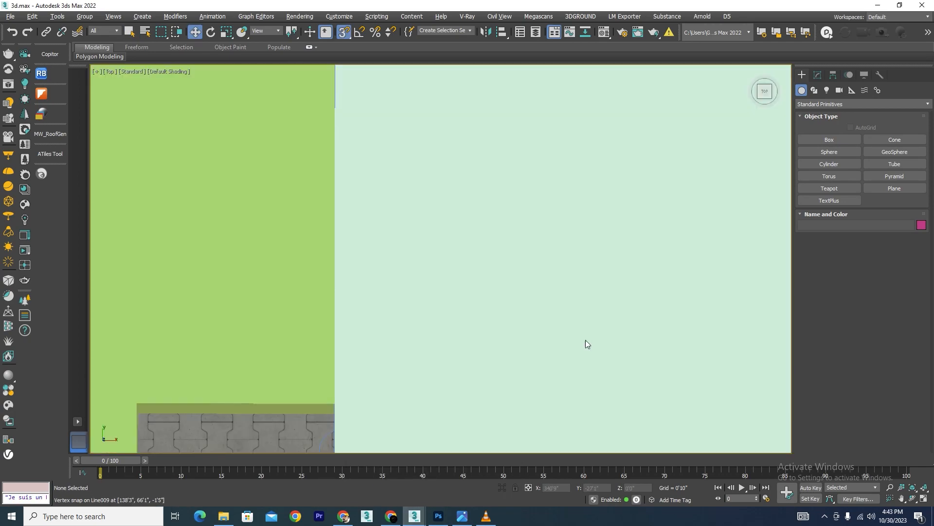
scroll(424, 225, "down", 10)
scroll(578, 234, "up", 8)
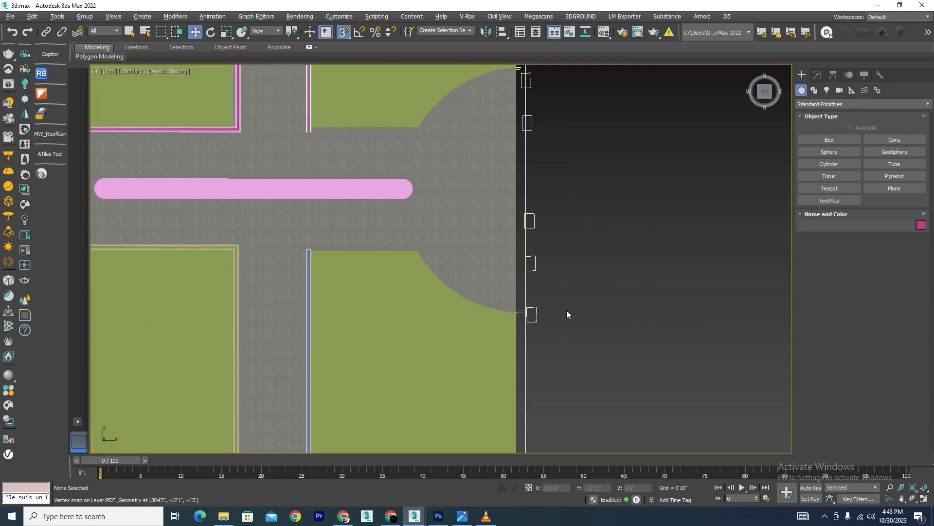
Draw a rectangle spline about 12'2" long and 14'4" wide outside the front boundary, near the entrance's lowest post outline.
left_click(814, 90)
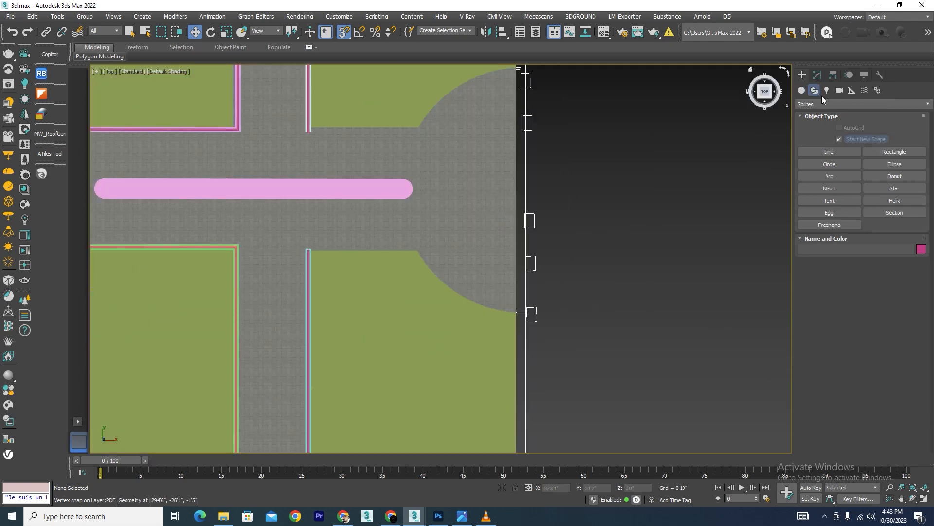
left_click(880, 153)
scroll(514, 243, "down", 3)
scroll(515, 243, "up", 5)
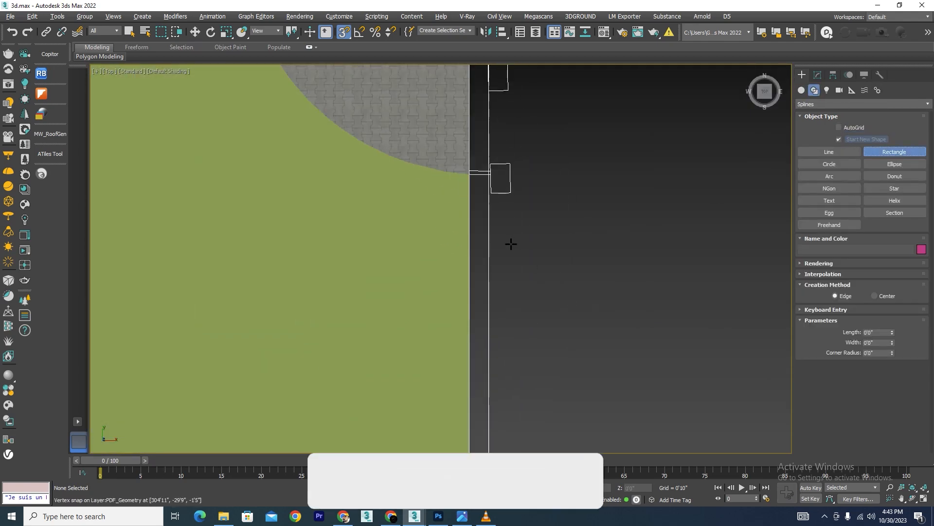
left_click_drag(510, 239, 617, 330)
right_click(617, 334)
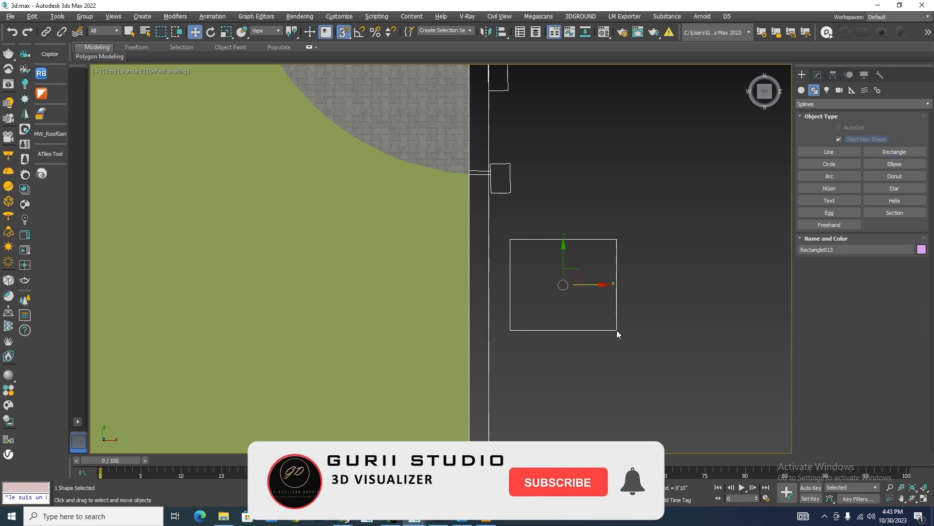
Set the rectangle's length and width to 1'6" each.
left_click(818, 75)
left_click_drag(882, 239, 865, 240)
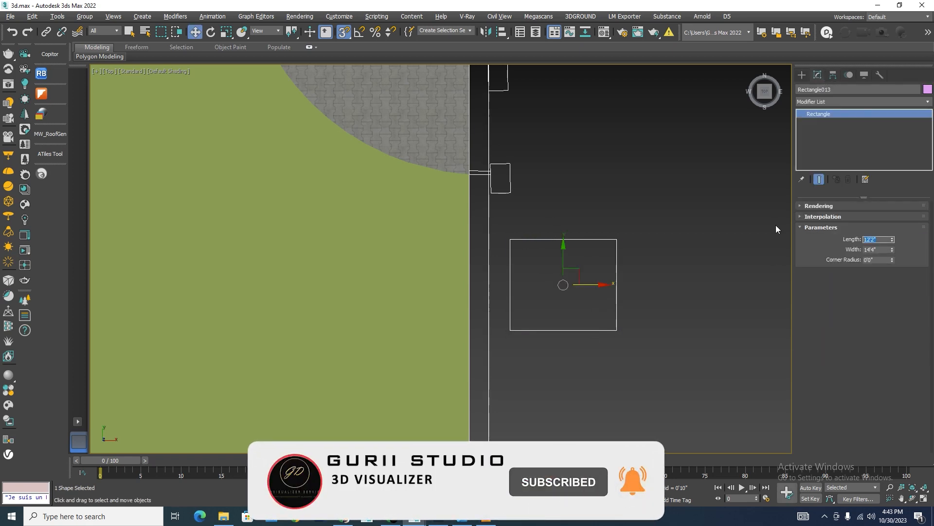
type("1.5")
key("Return")
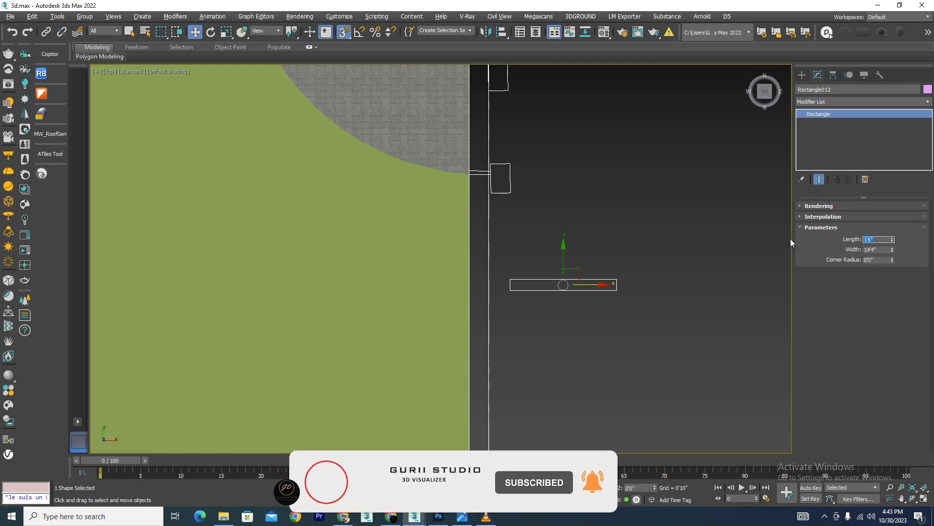
left_click_drag(880, 250, 838, 249)
type("1.5")
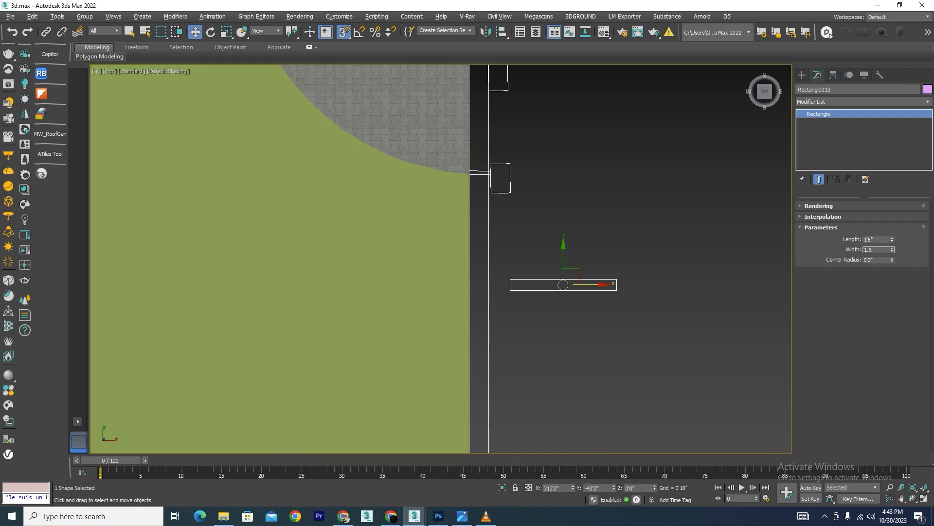
key("Return")
Set the rectangle's length and width to 2'0" each.
scroll(570, 316, "up", 3)
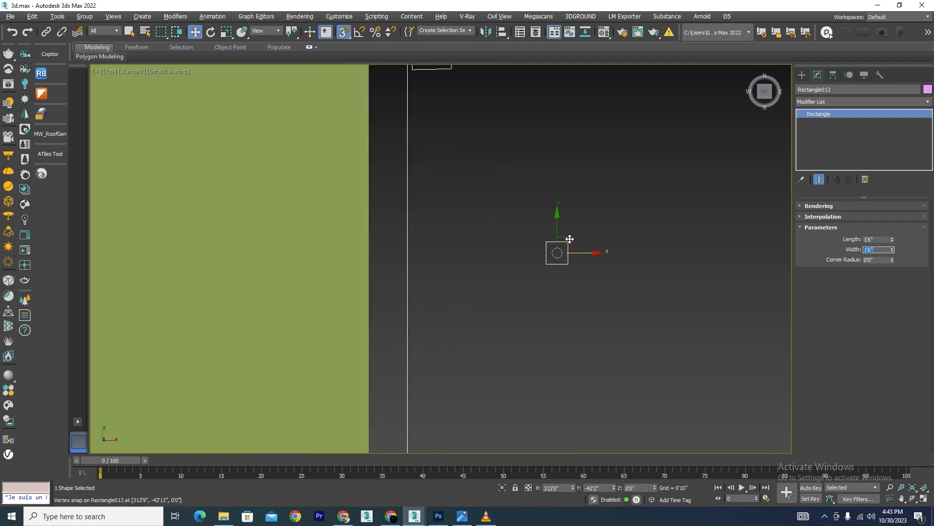
double_click(879, 239)
type("2")
key("Return")
key("Tab")
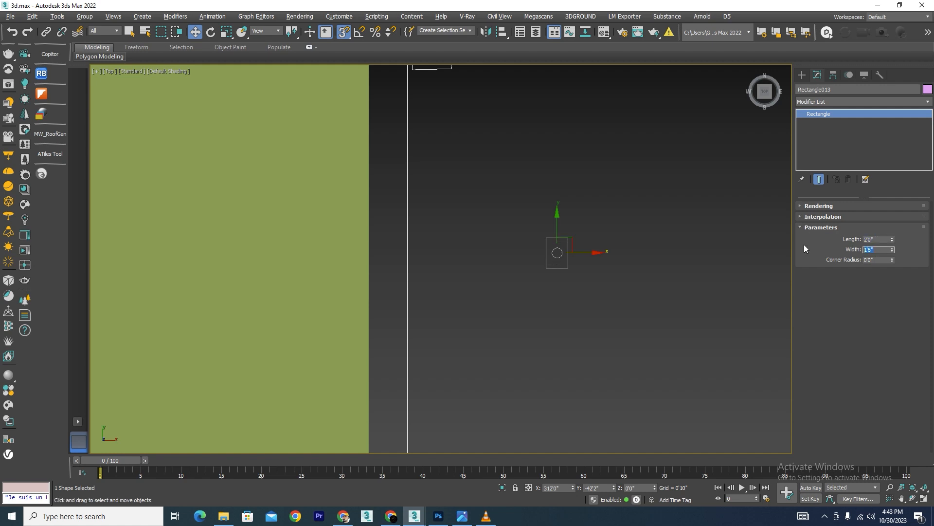
type("2")
key("Return")
Examine the new square against the post outlines along the front boundary, in the orthographic and top views.
scroll(535, 246, "down", 3)
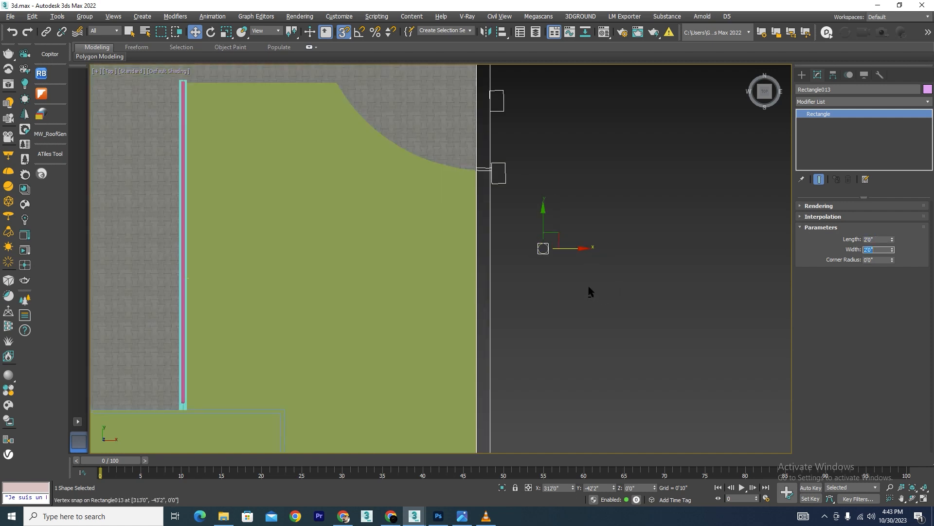
left_click_drag(589, 288, 552, 245, "alt")
scroll(539, 239, "up", 1)
scroll(539, 242, "up", 2)
scroll(585, 262, "down", 3)
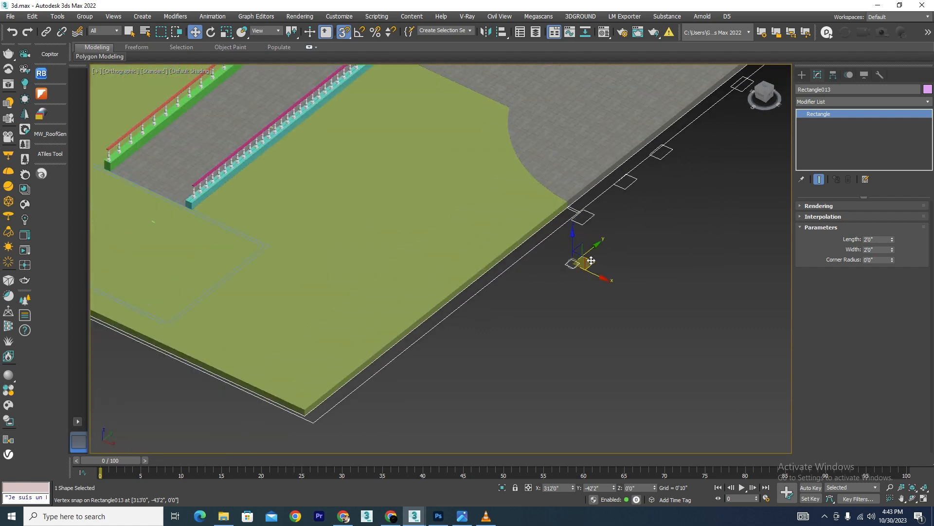
key("y")
key("t")
scroll(591, 258, "down", 4)
middle_click_drag(591, 258, 482, 249)
scroll(476, 242, "down", 6)
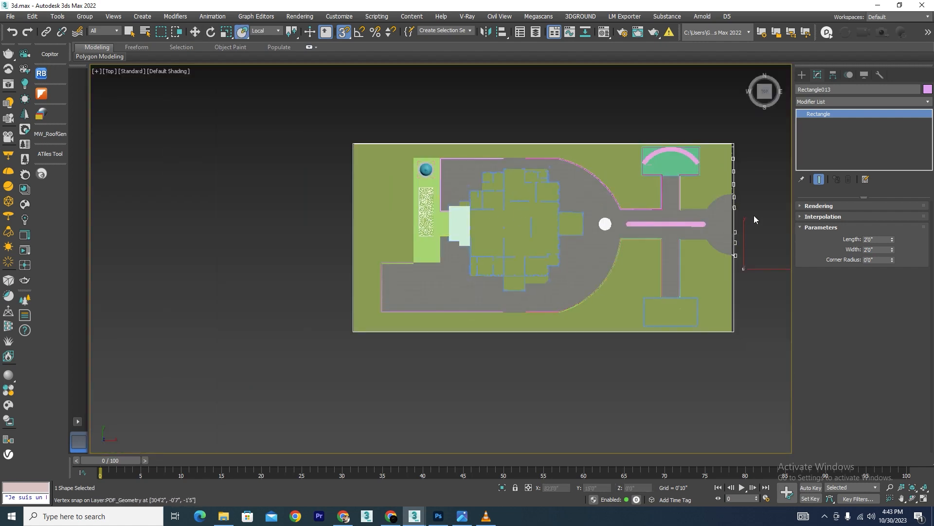
middle_click_drag(754, 216, 511, 203)
scroll(498, 159, "up", 4)
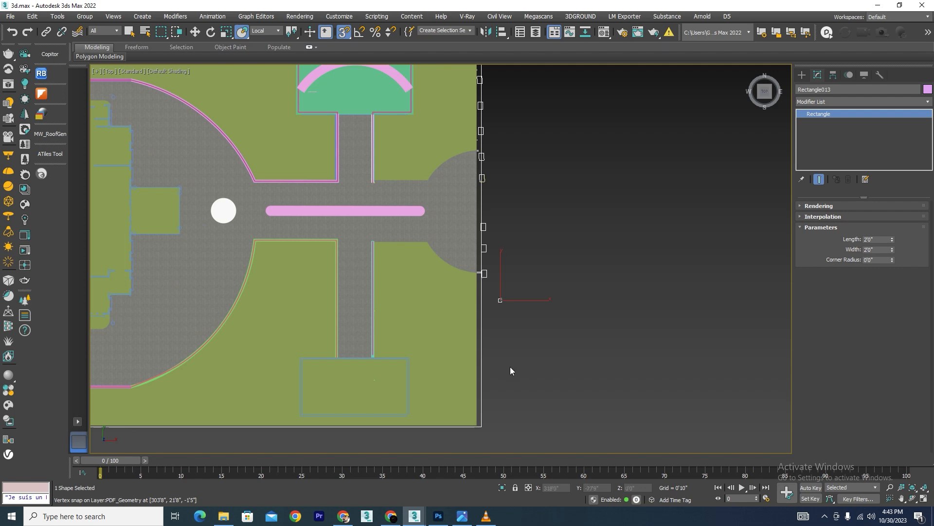
scroll(472, 296, "up", 4)
middle_click_drag(517, 288, 541, 236)
scroll(541, 237, "up", 2)
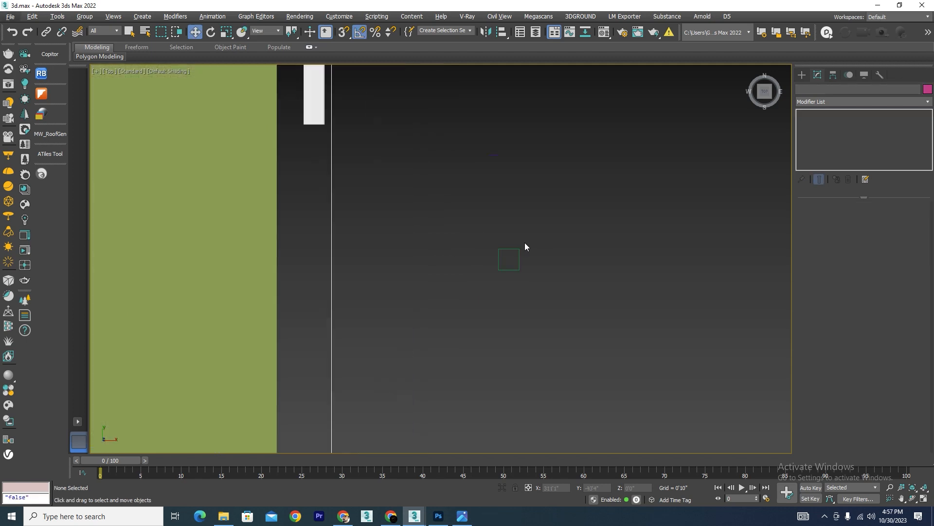
Add a Bevel Profile modifier to the small square spline outside the front boundary.
left_click(519, 255)
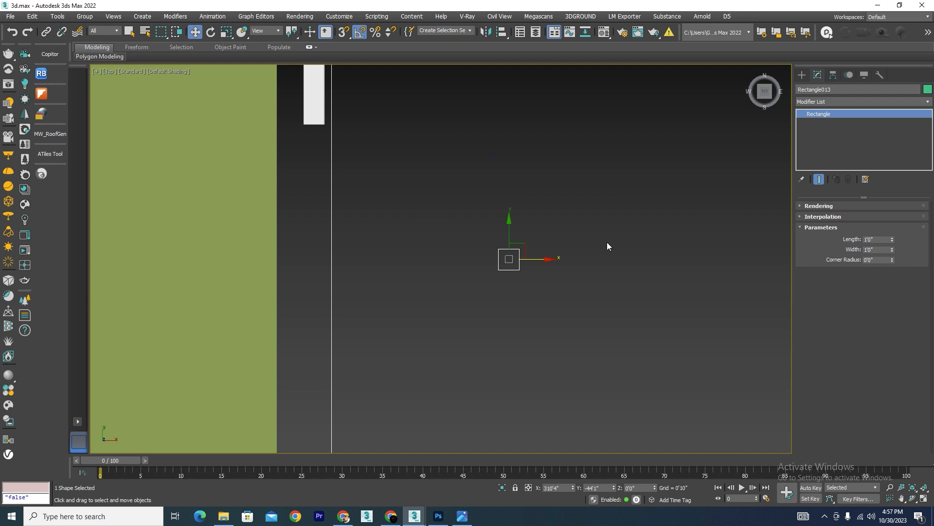
left_click(927, 102)
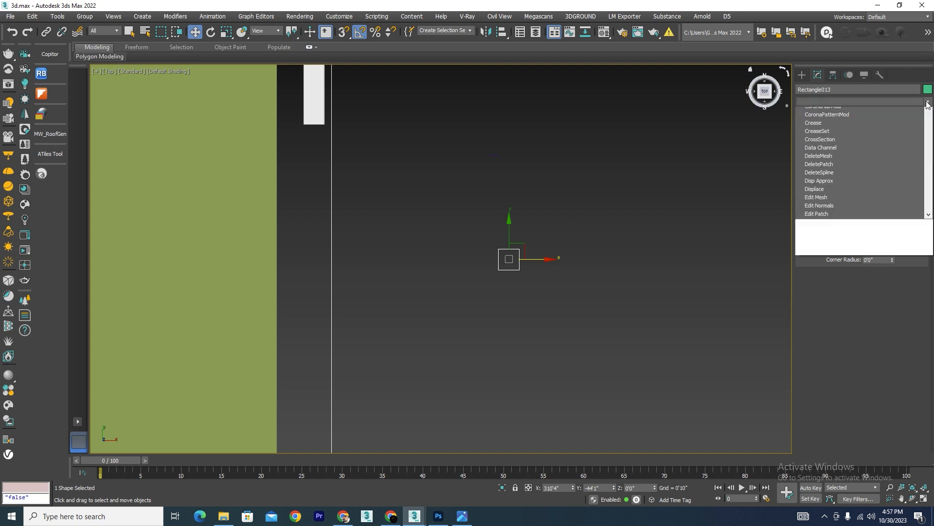
key("b")
key("b")
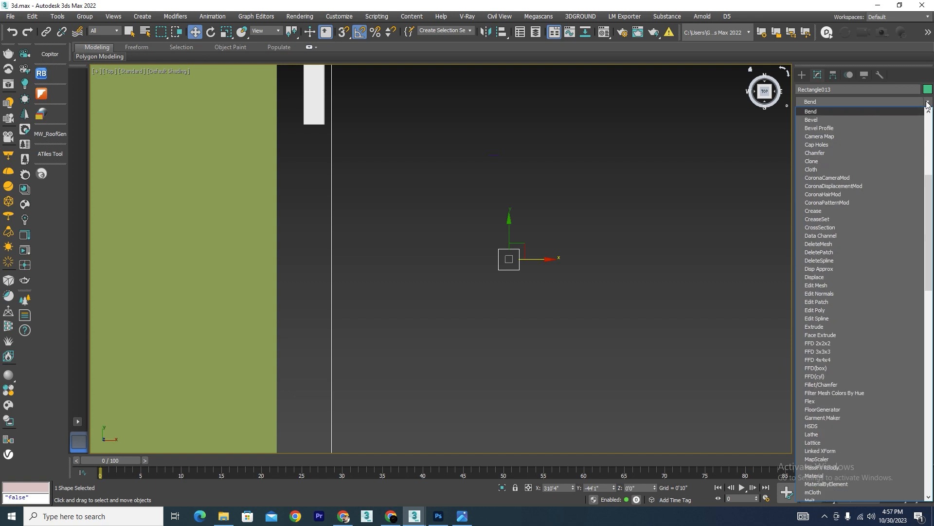
left_click(823, 119)
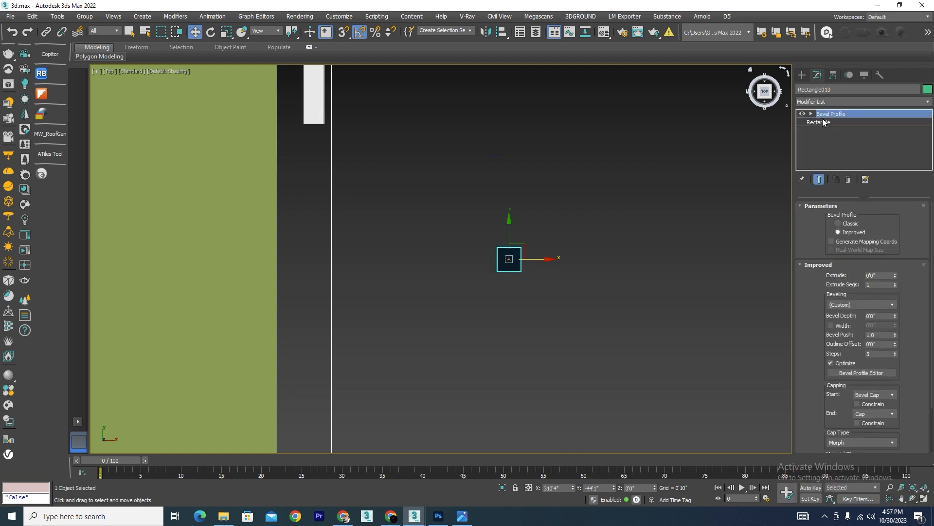
Switch the Bevel Profile to Classic and pick the vertical moulded post outline near the square as its profile.
left_click(837, 224)
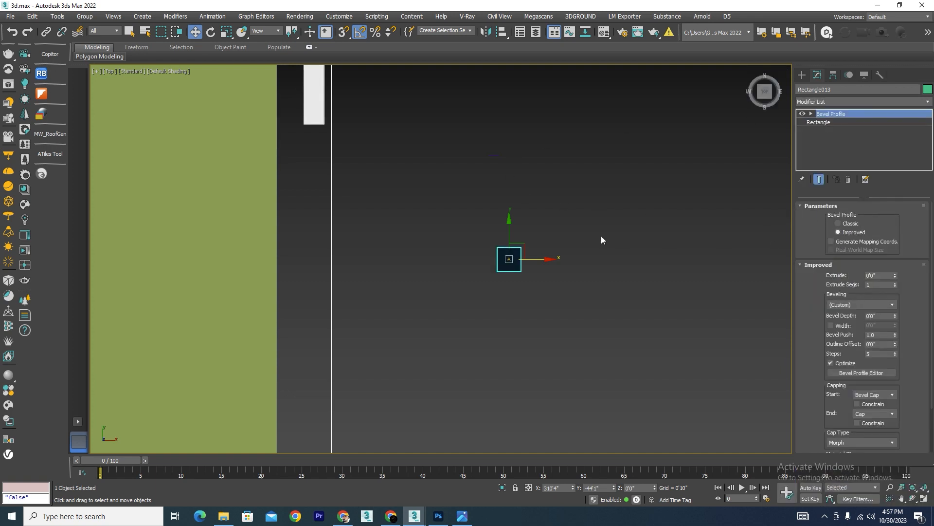
middle_click_drag(601, 235, 535, 190, "alt")
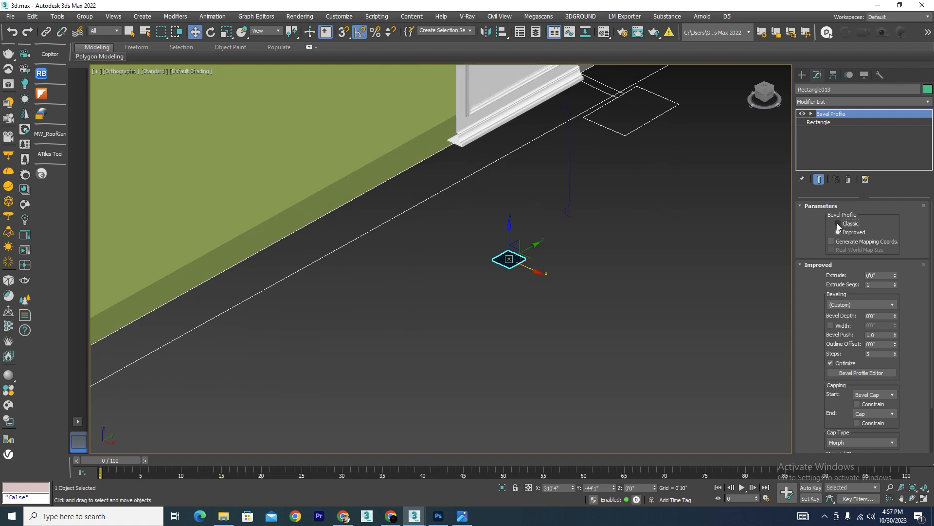
left_click(837, 223)
left_click(856, 291)
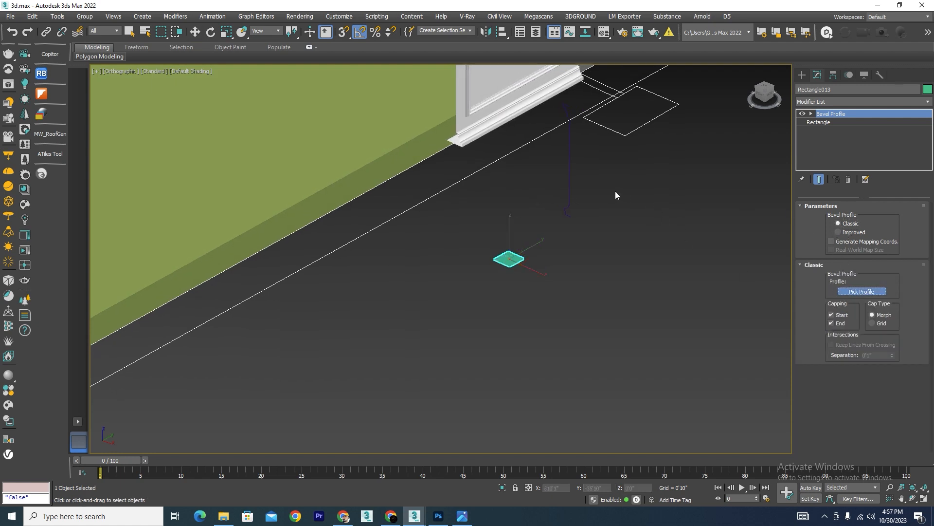
left_click(569, 184)
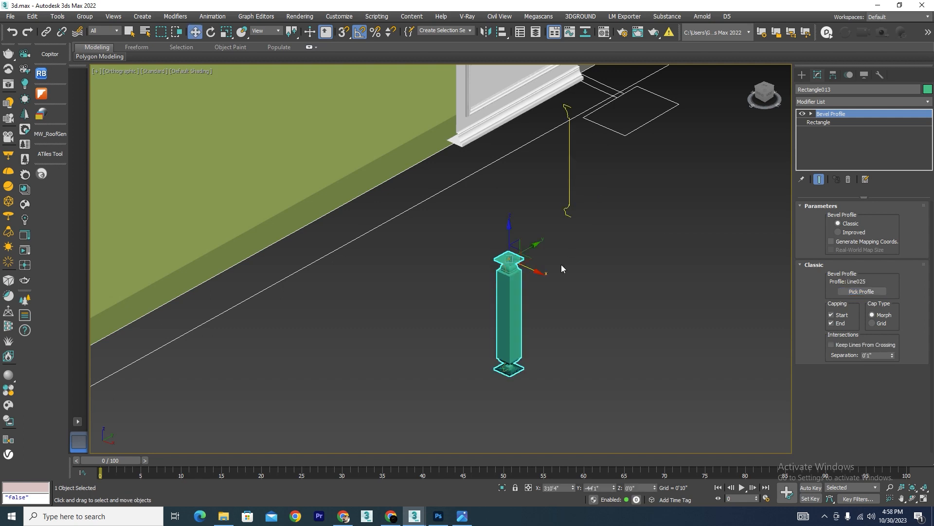
scroll(563, 267, "up", 2)
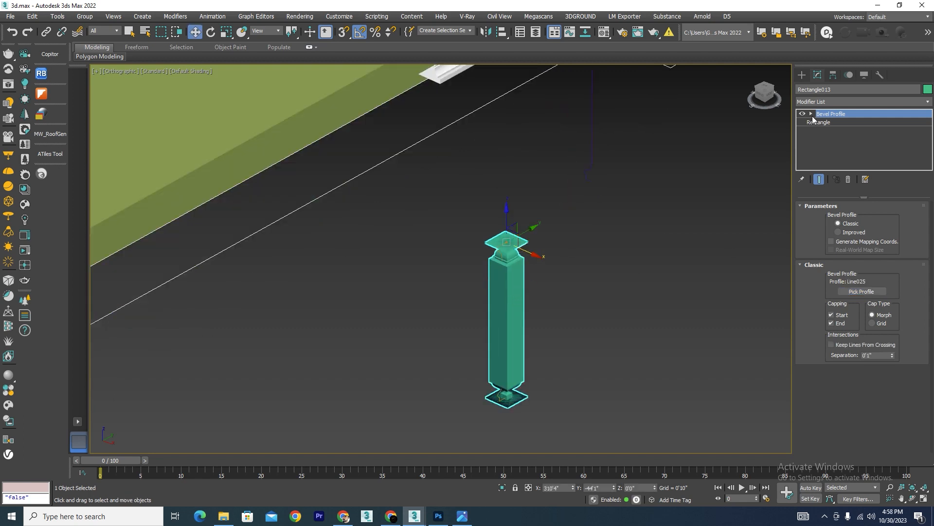
left_click(811, 114)
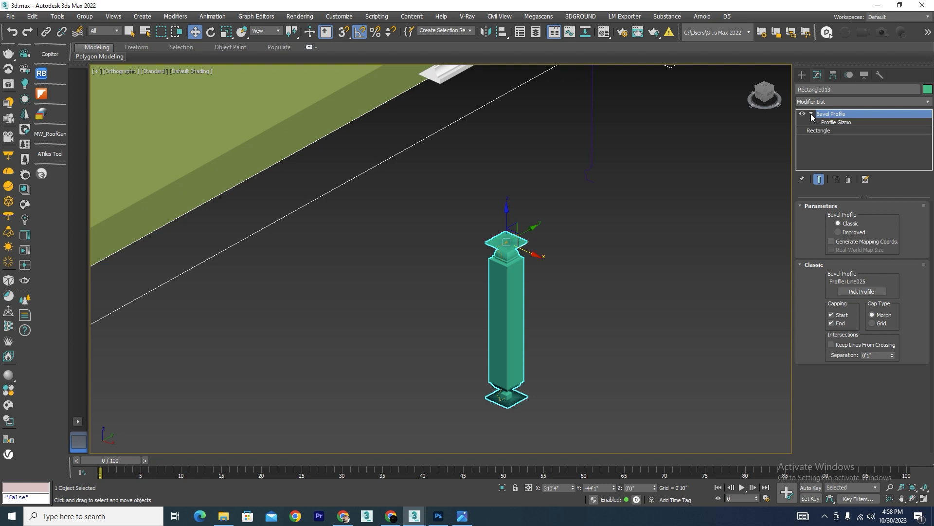
left_click(835, 123)
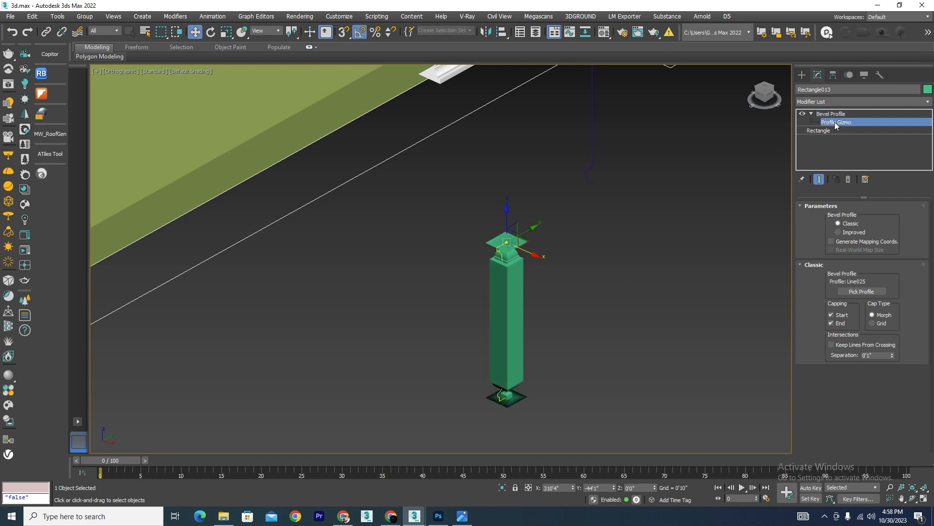
key("e")
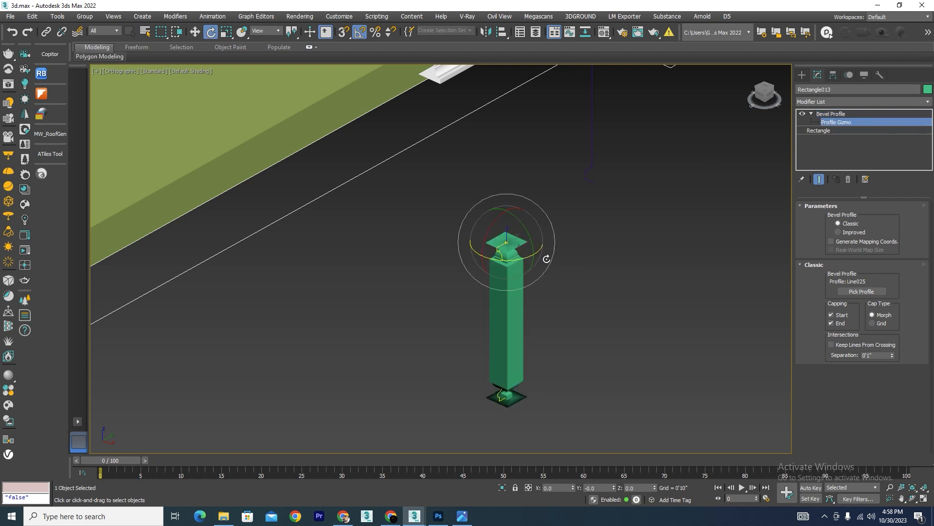
left_click_drag(518, 259, 528, 260)
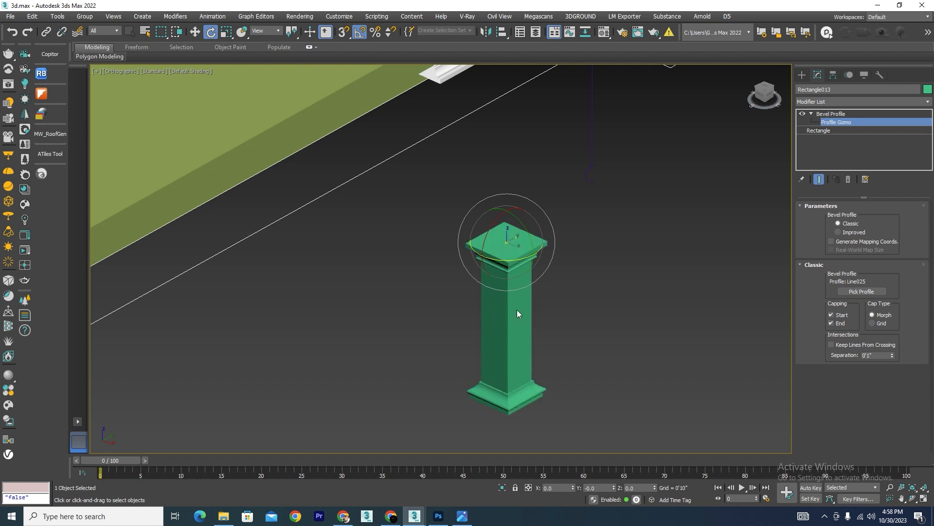
left_click(830, 114)
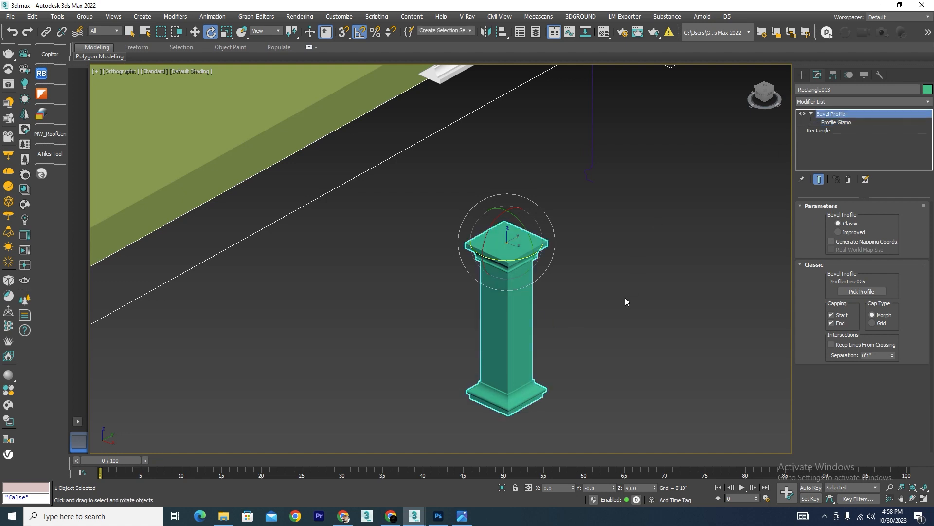
left_click(626, 300)
left_click(483, 321)
Inspect the bevelled post against the site in the left and front views.
key("l")
scroll(406, 313, "down", 8)
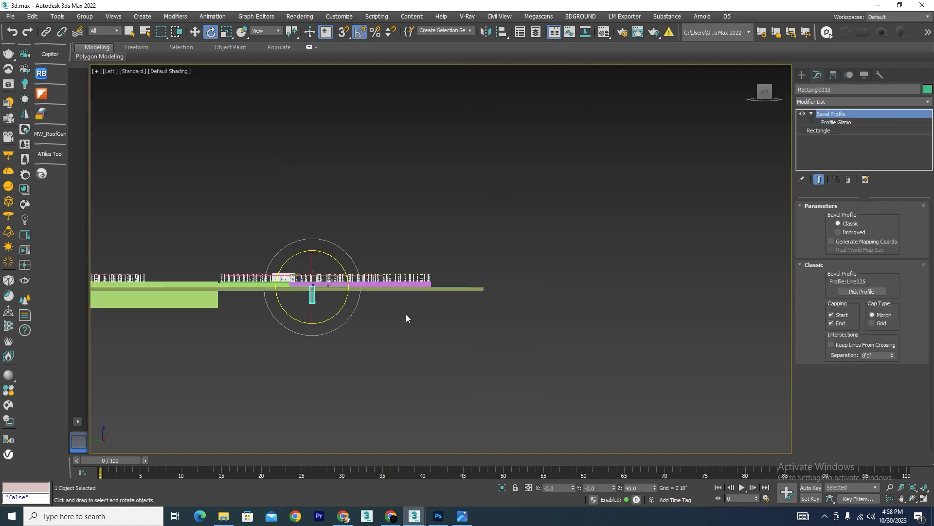
scroll(393, 312, "up", 7)
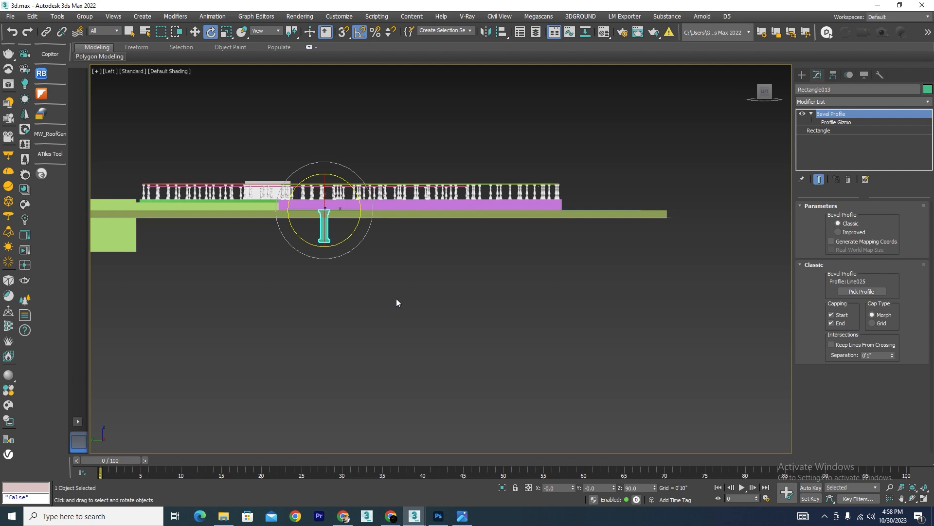
key("f")
scroll(430, 241, "up", 4)
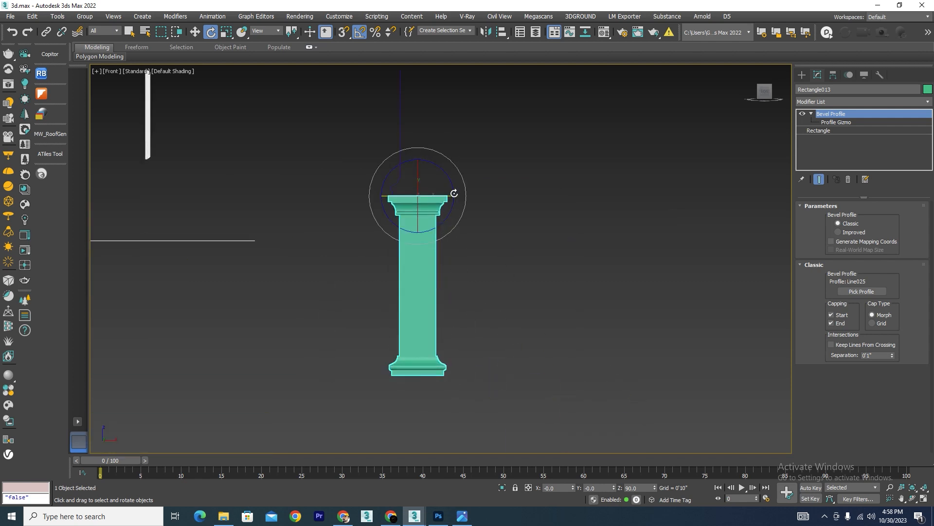
key("w")
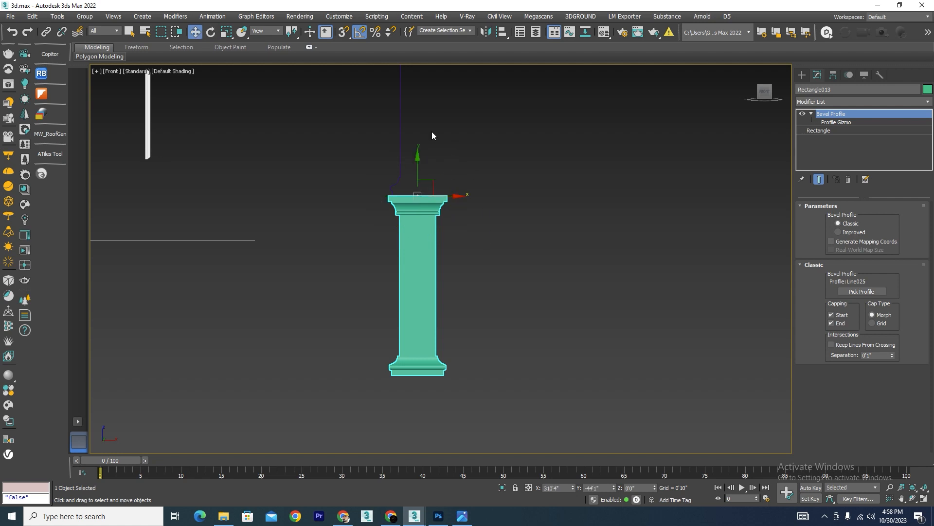
left_click(485, 31)
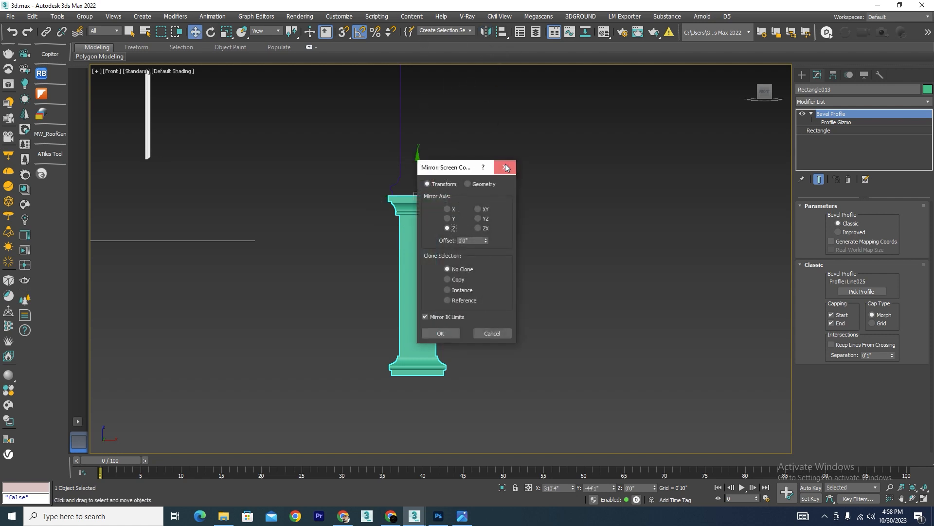
left_click(505, 167)
left_click(498, 258)
left_click(411, 250)
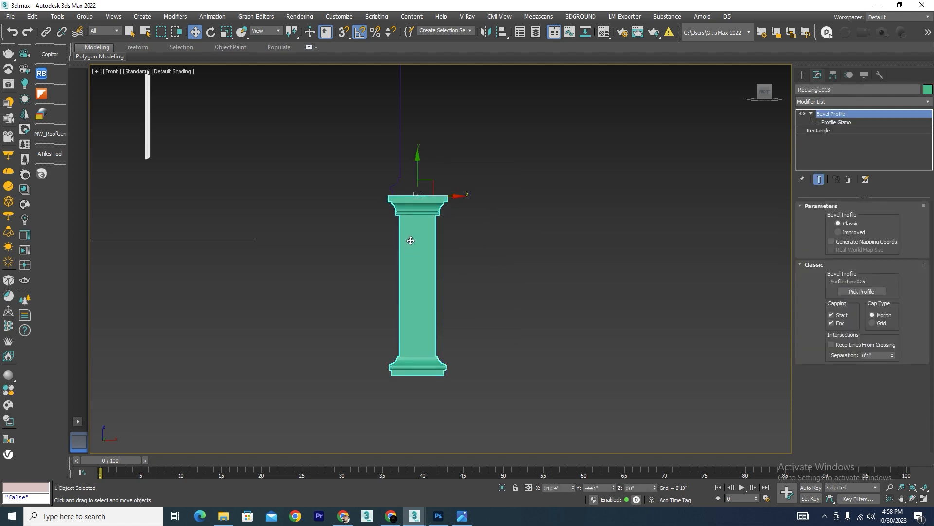
Rotate the whole post half a turn in the front view so it stands upside down above its pivot.
key("e")
left_click_drag(438, 167, 445, 166)
scroll(458, 285, "down", 4)
scroll(471, 236, "up", 4)
key("w")
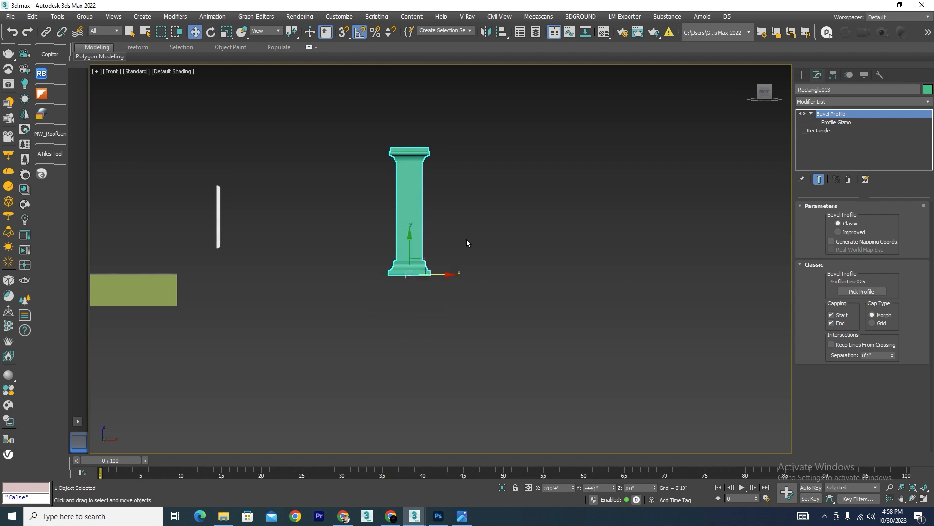
Move the post along X to about 301'6", close to the lawn's edge, and turn on snapping.
left_click_drag(444, 273, 259, 285)
scroll(443, 211, "down", 1)
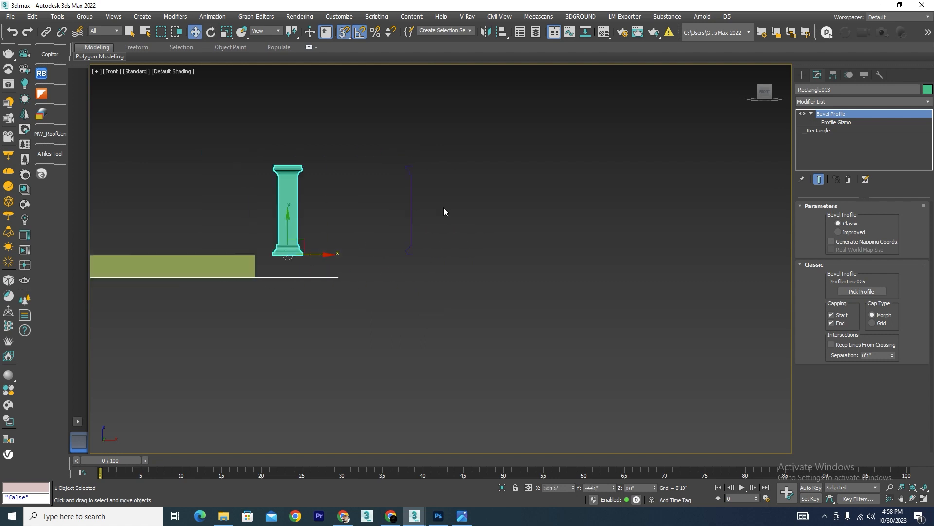
middle_click_drag(442, 210, 578, 169)
key("s")
scroll(408, 205, "up", 4)
Snap the post's base down to the boundary line at the lawn's bottom edge.
left_click_drag(471, 211, 470, 173)
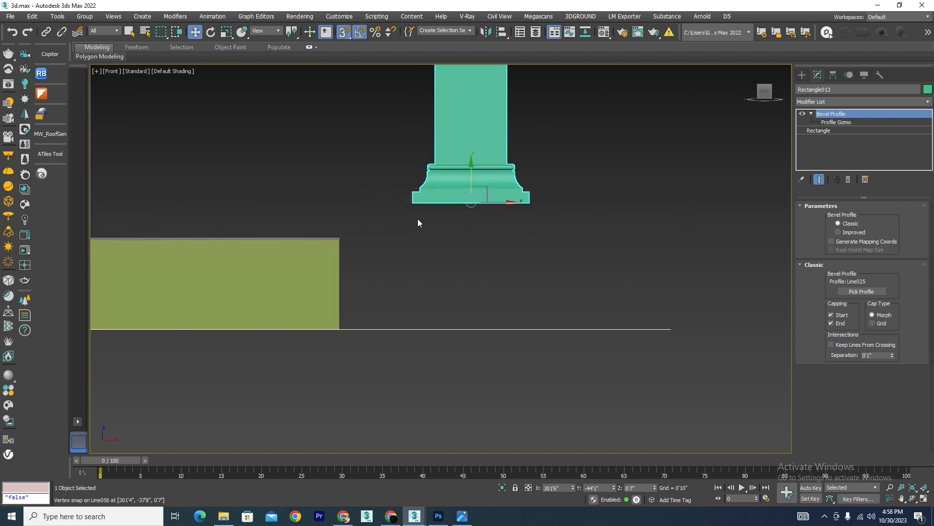
left_click_drag(413, 201, 344, 324)
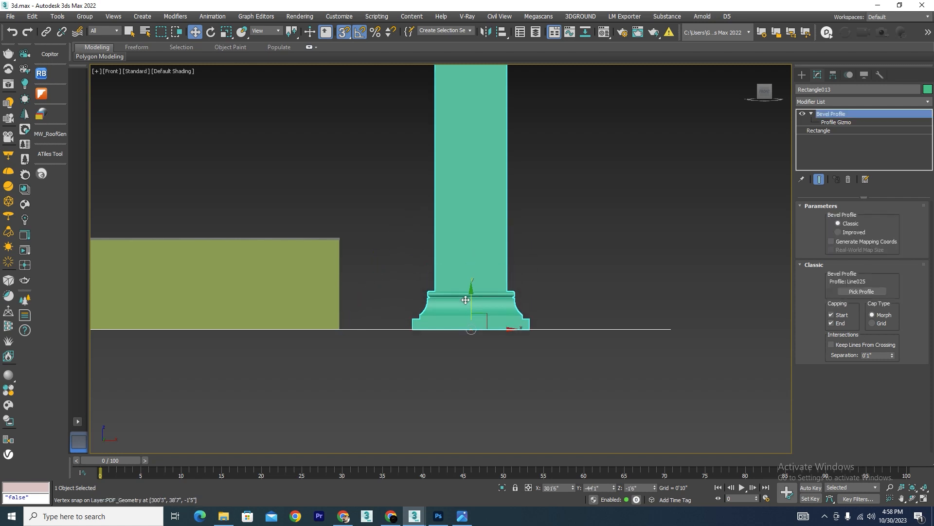
key("ctrl+z")
left_click_drag(417, 256, 340, 329)
Examine the post's position against the lawn and boundary lines in the orthographic, left and front views.
scroll(477, 307, "down", 5)
scroll(477, 306, "up", 2)
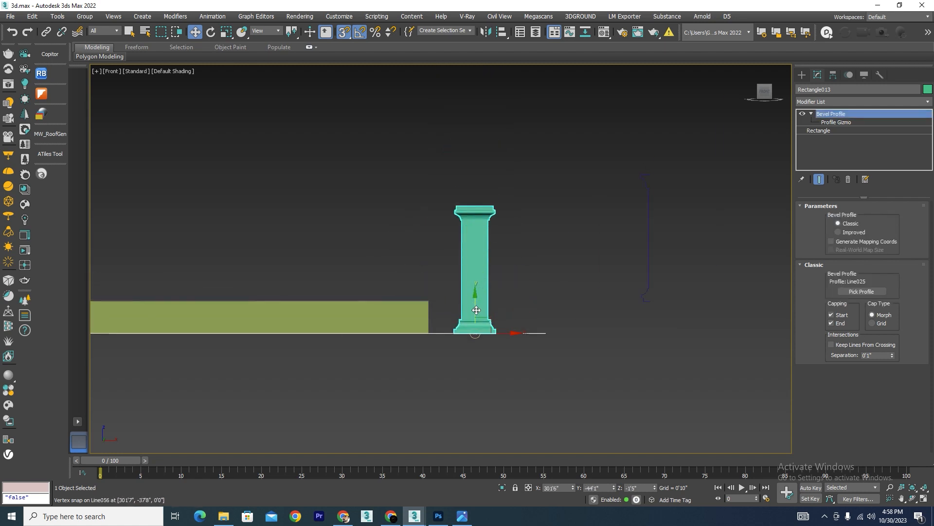
scroll(475, 302, "down", 3)
middle_click_drag(467, 287, 429, 328, "alt")
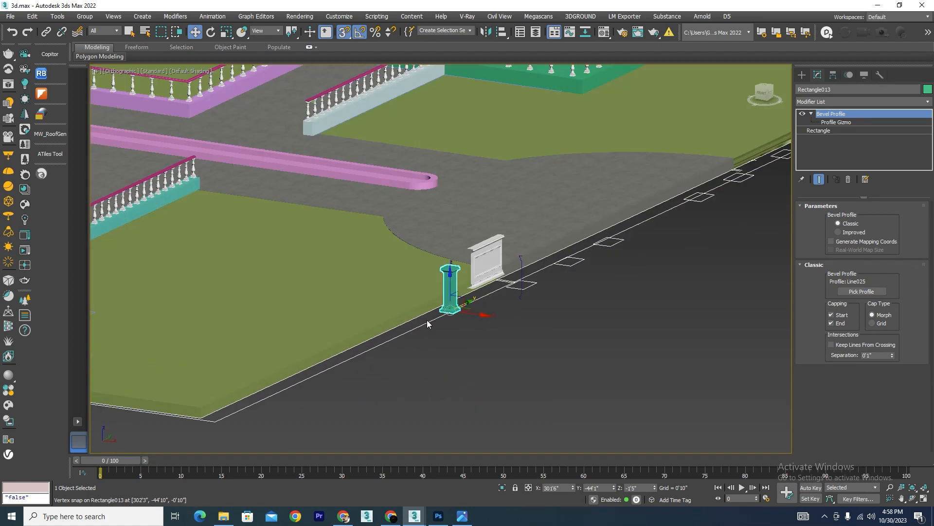
scroll(428, 328, "up", 8)
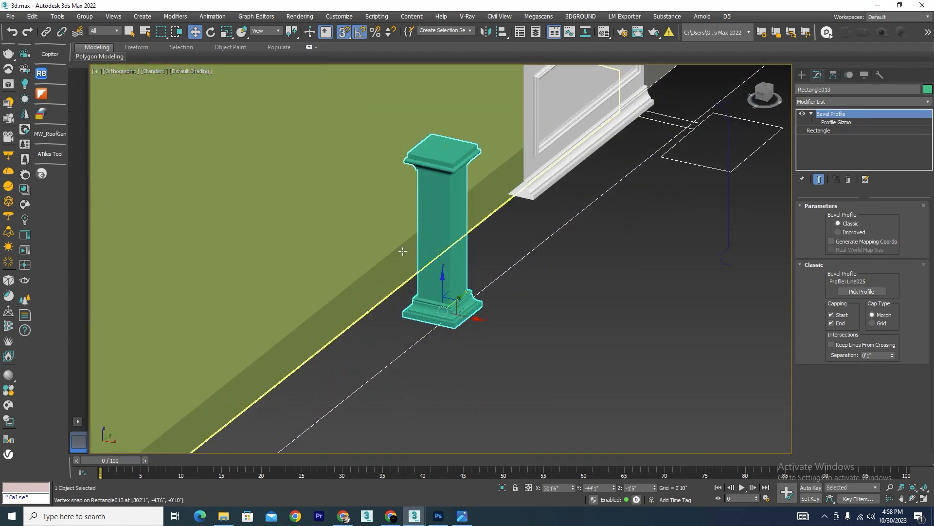
key("l")
scroll(485, 266, "down", 3)
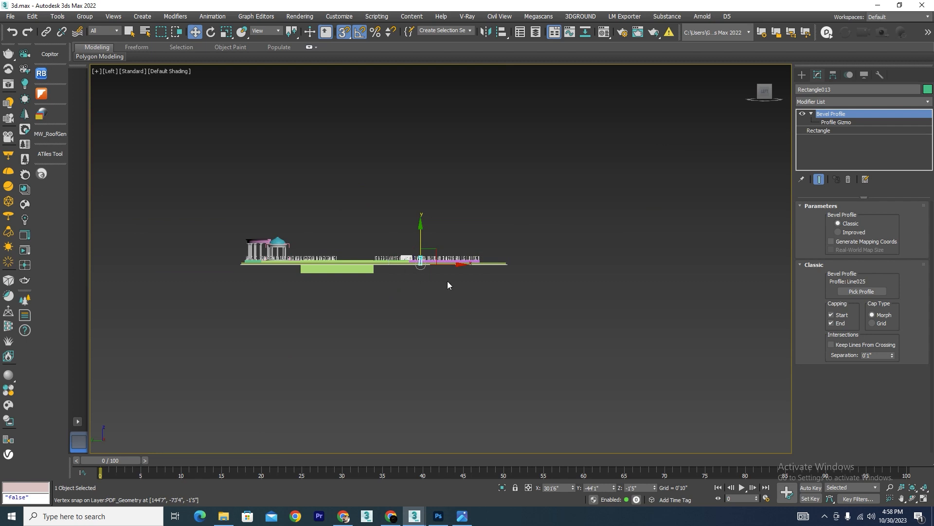
key("f")
scroll(452, 278, "down", 4)
scroll(387, 308, "up", 6)
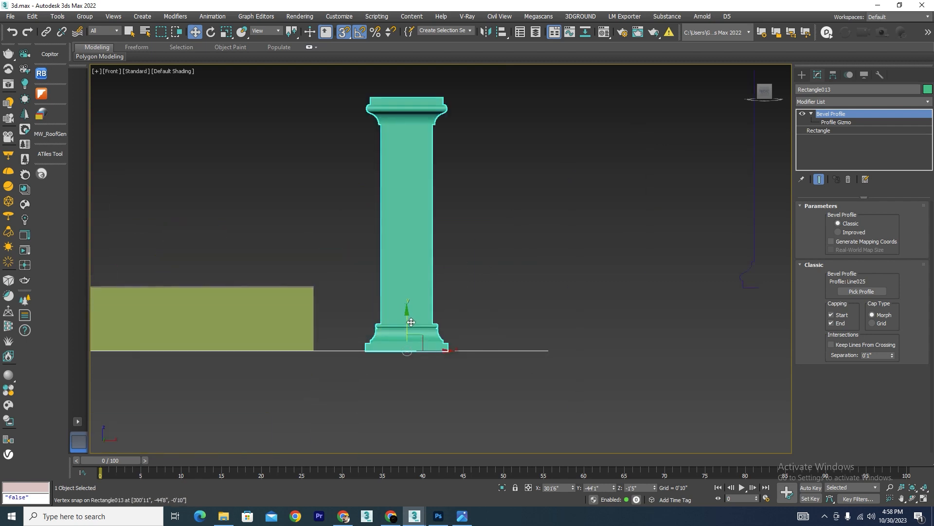
Raise the post, snap its base corner to the lawn's top outer corner, and deselect it.
left_click_drag(409, 323, 414, 257)
scroll(361, 279, "up", 3)
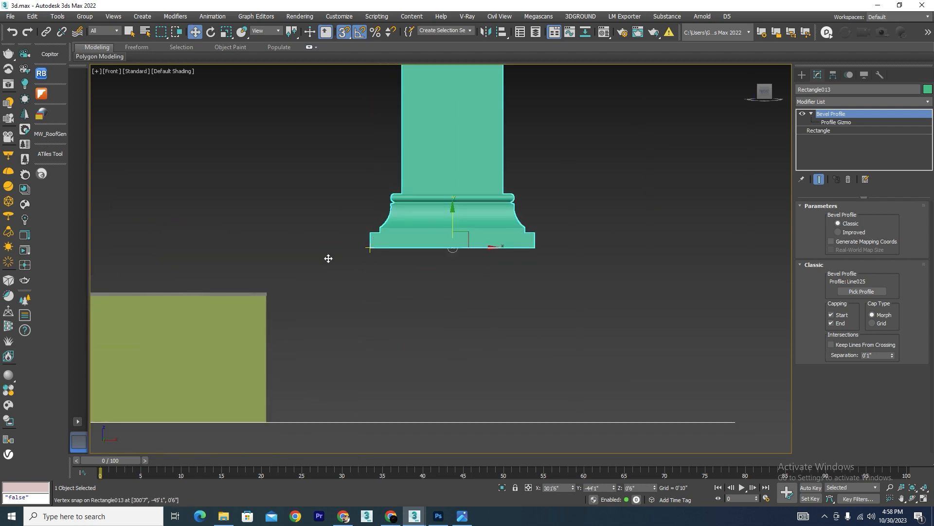
left_click_drag(329, 258, 273, 293)
left_click_drag(481, 293, 455, 338)
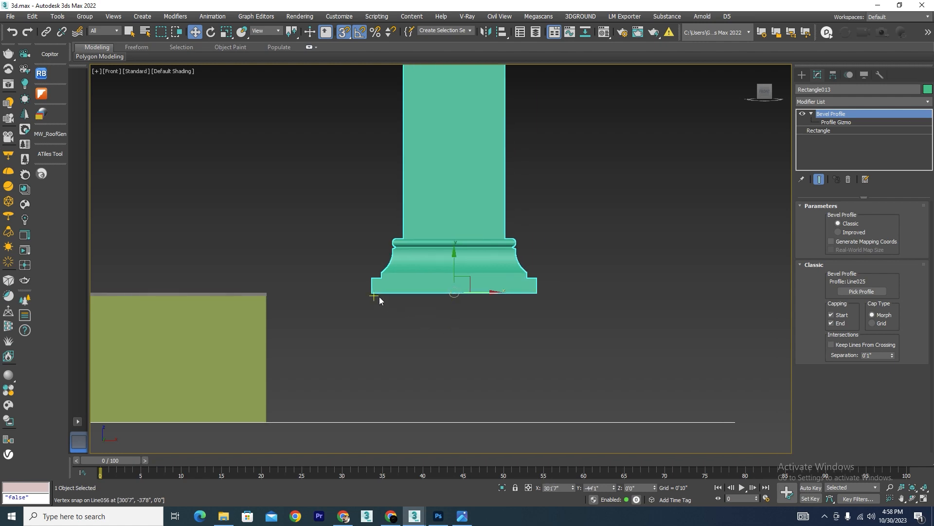
left_click_drag(376, 294, 267, 294)
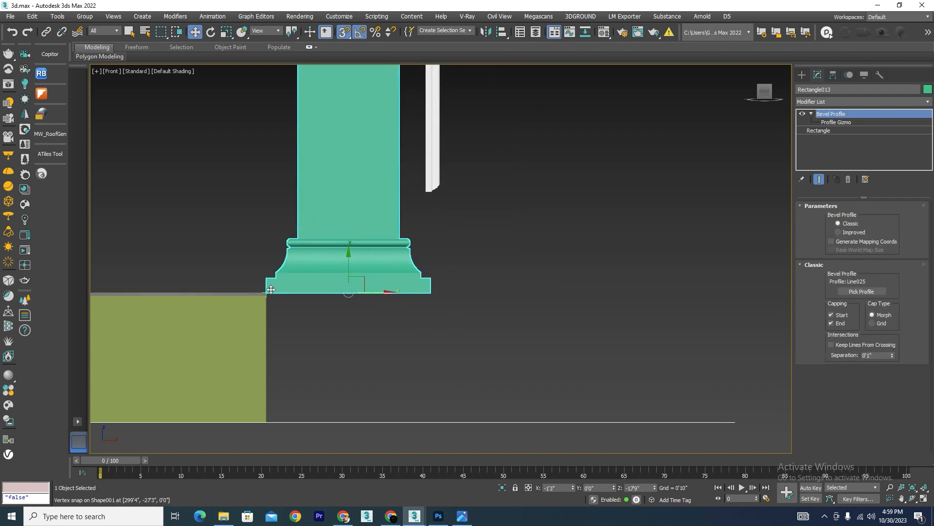
scroll(477, 277, "down", 5)
middle_click_drag(486, 282, 489, 366, "alt")
left_click(489, 366)
Draw a thin box over the post in the front view, about 6'0" long, 1'10" wide and 0'1" high.
scroll(494, 293, "down", 3)
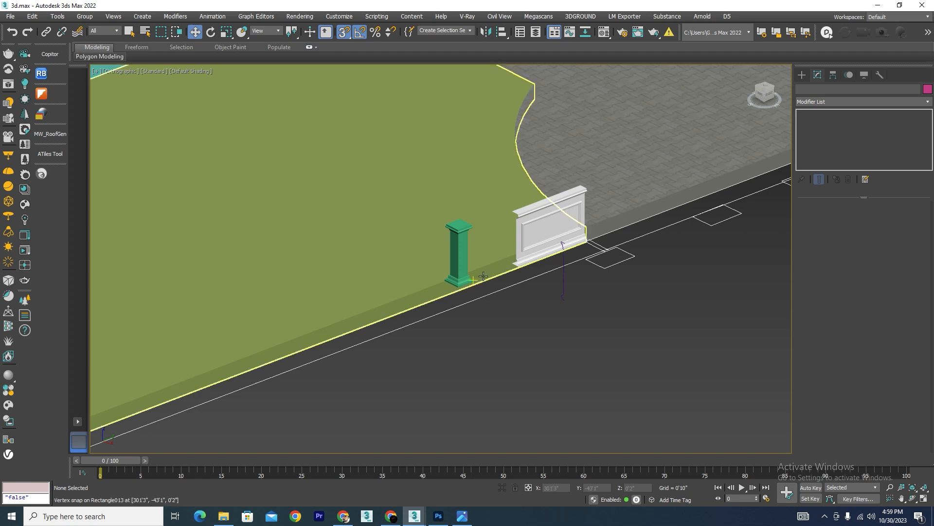
key("f")
scroll(427, 295, "down", 4)
scroll(363, 287, "up", 4)
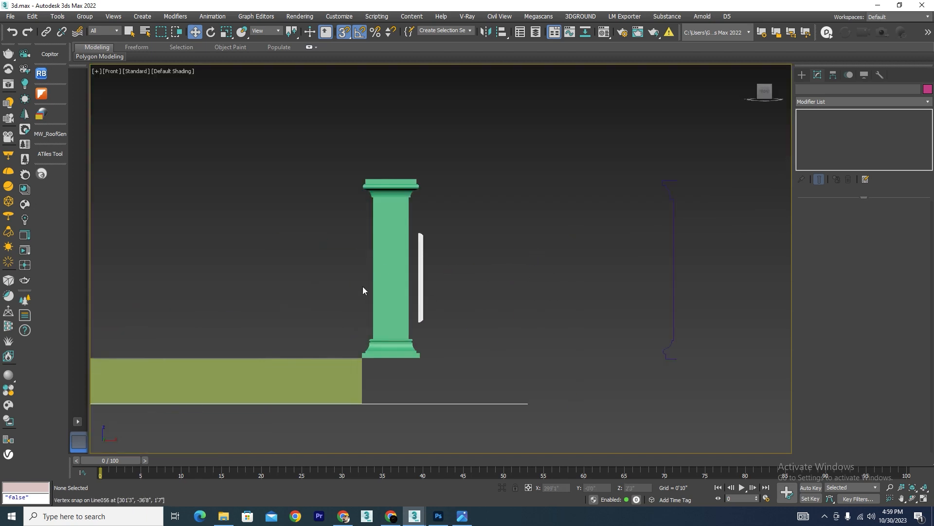
left_click(802, 75)
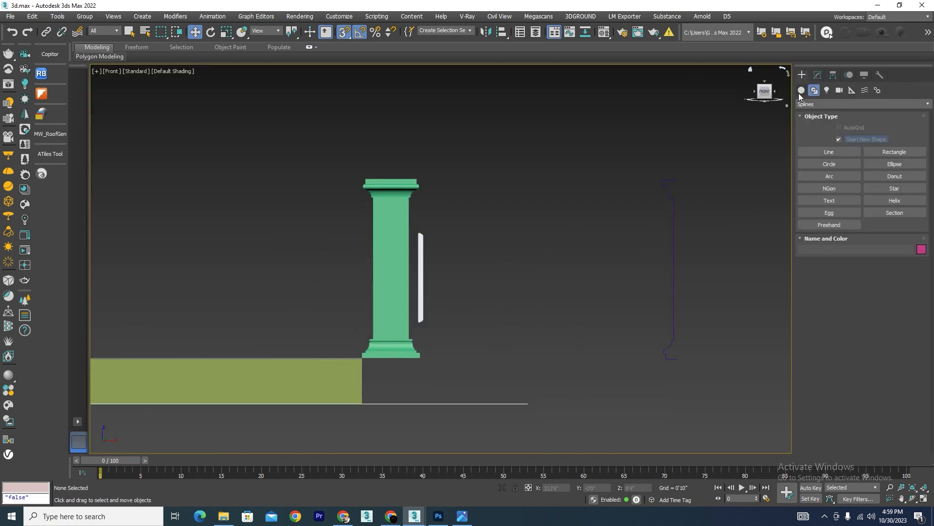
left_click(828, 143)
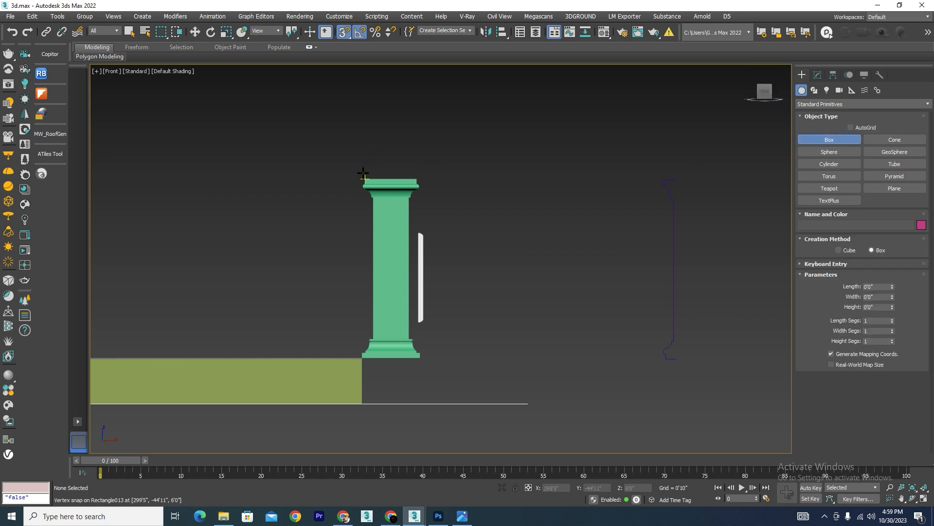
left_click_drag(364, 178, 424, 359)
left_click(421, 360)
key("w")
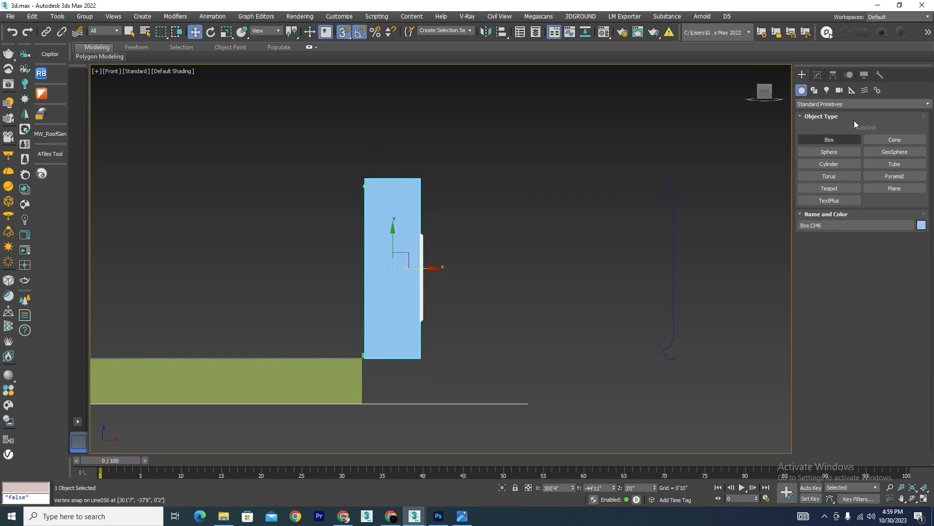
Try increasing the box's length to about 11'7", and undo the change.
left_click(818, 75)
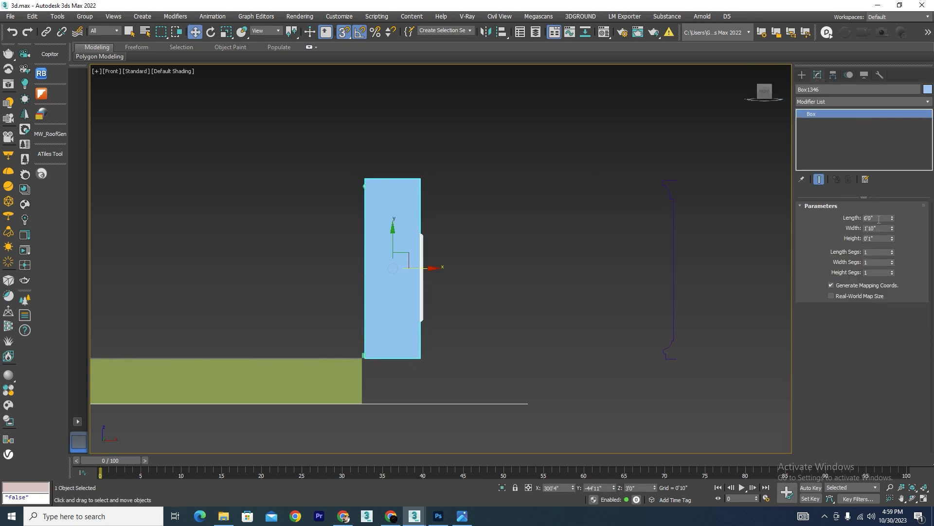
left_click_drag(891, 229, 890, 170)
key("ctrl+z")
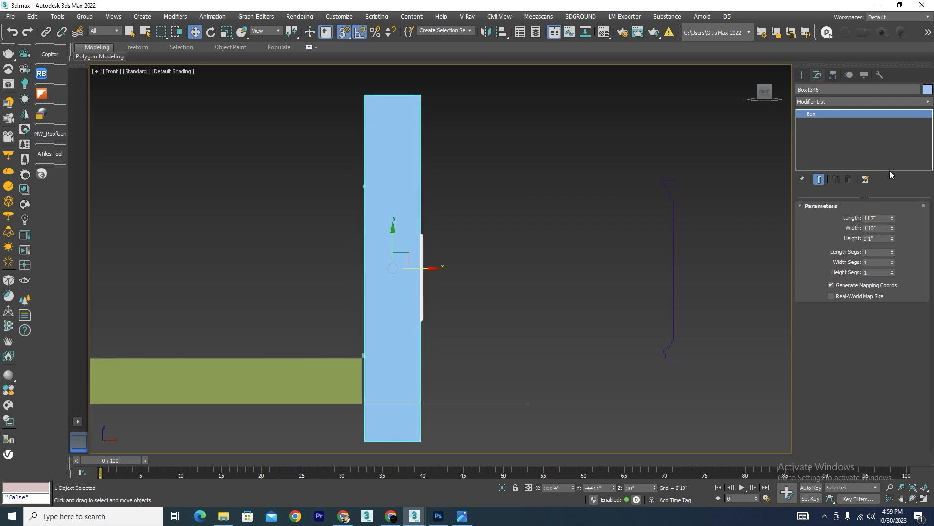
Undo the box's enlarged length and set its length to 5'0".
key("shift+z")
key("ctrl+z")
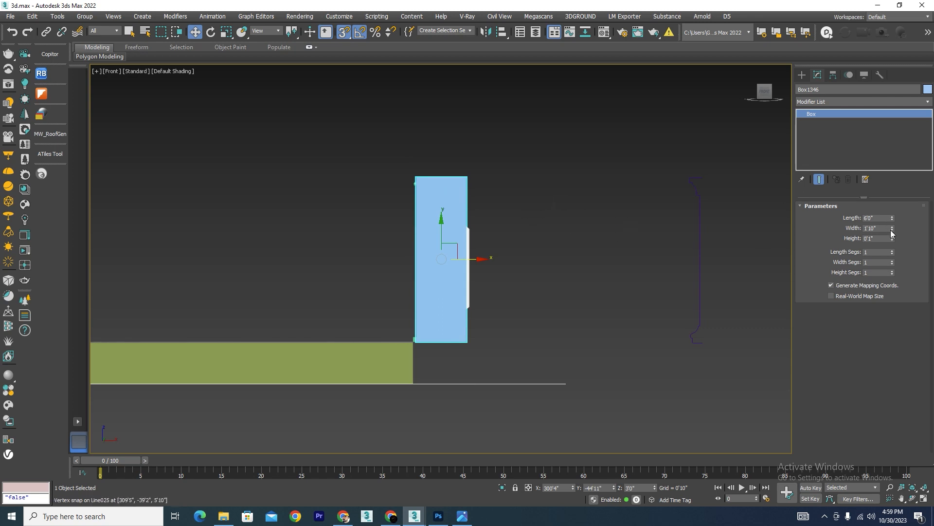
left_click(878, 218)
type("5")
key("Return")
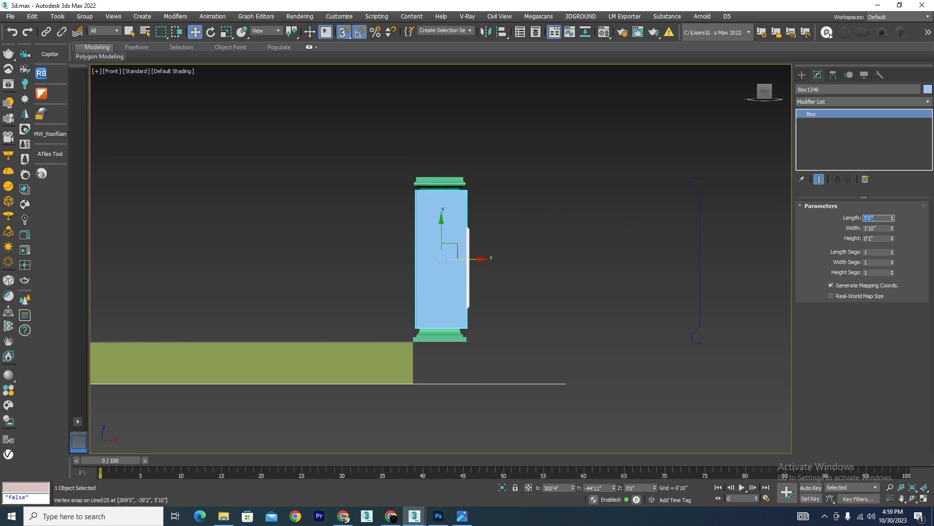
Examine the box and post against the lawn edge and boundary line in the orthographic and top views.
middle_click_drag(547, 303, 490, 319, "alt")
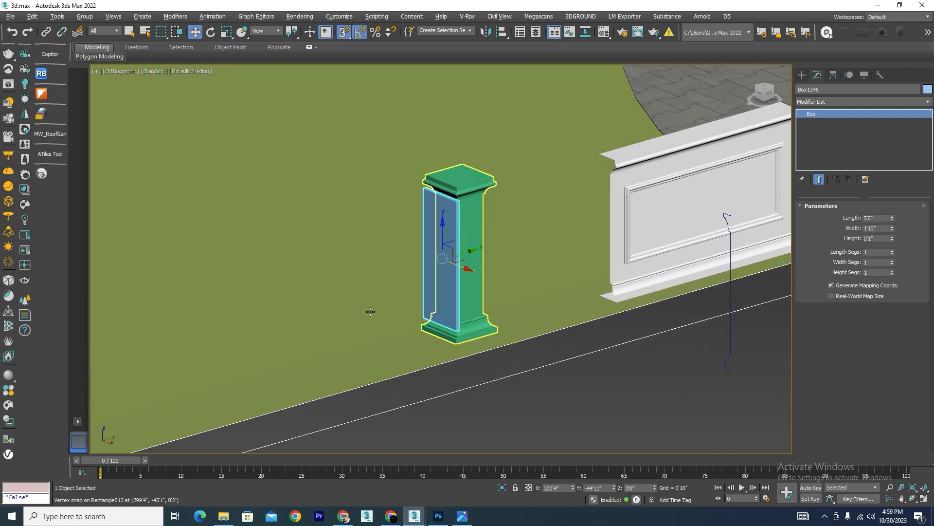
scroll(374, 309, "down", 2)
left_click(487, 397)
scroll(418, 283, "up", 1)
scroll(421, 283, "up", 2)
left_click(447, 286)
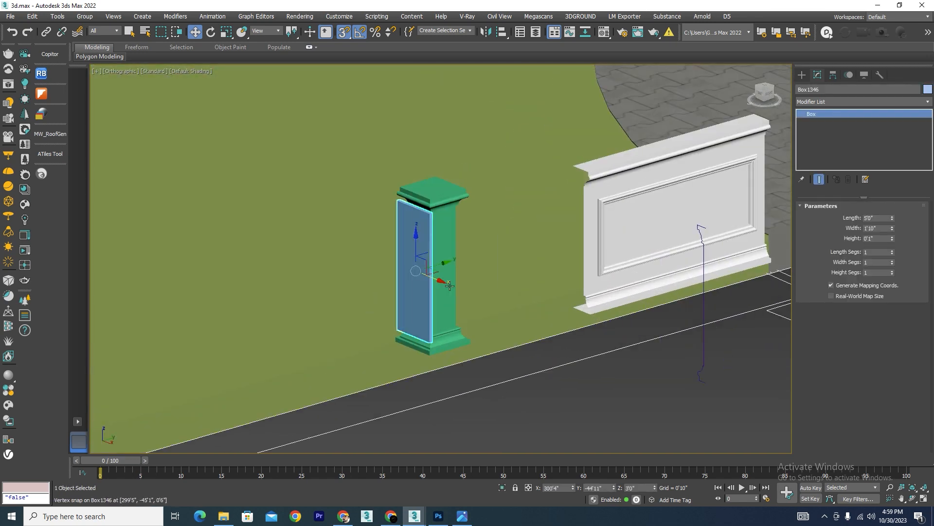
scroll(447, 285, "down", 2)
scroll(453, 301, "up", 2)
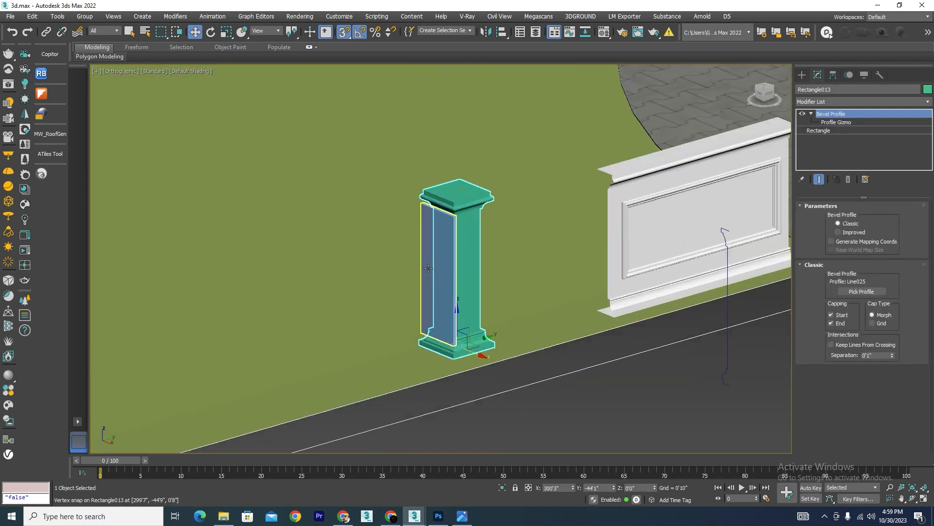
key("t")
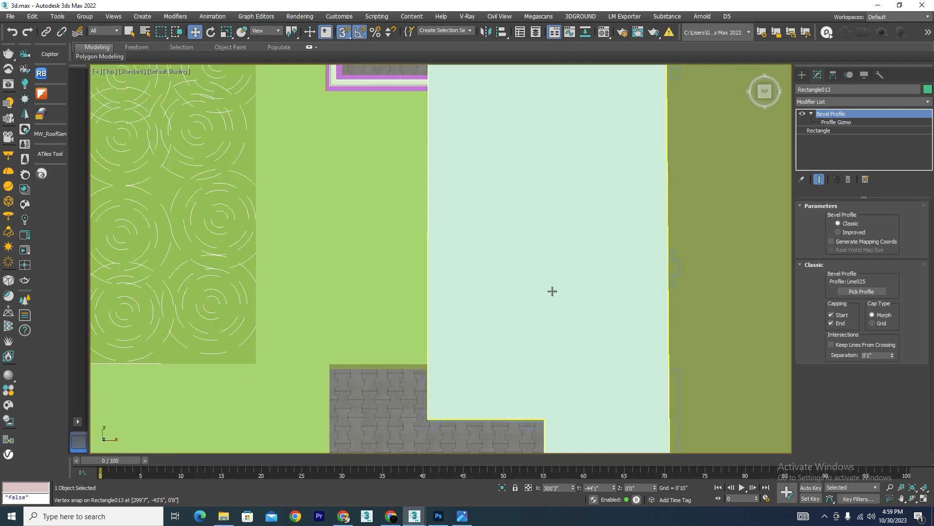
scroll(553, 290, "down", 5)
scroll(643, 336, "up", 6)
scroll(642, 337, "up", 5)
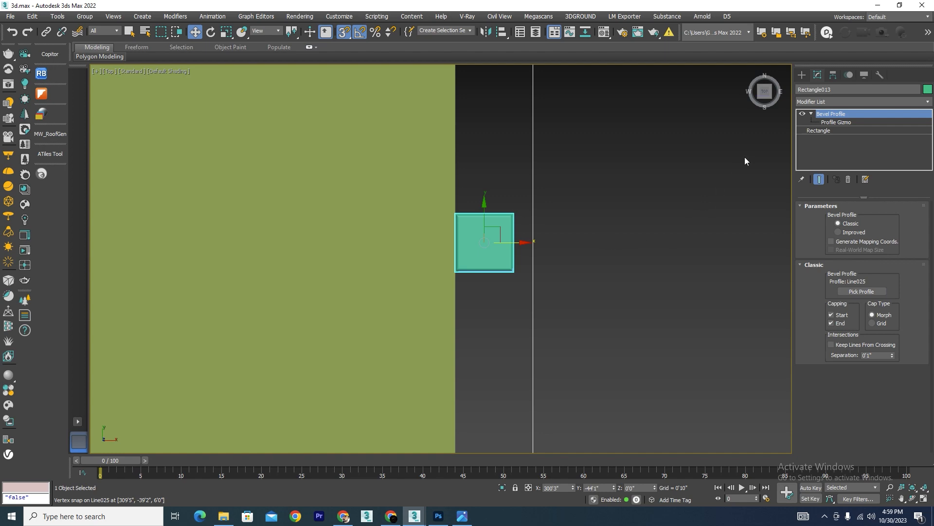
key("shift+z")
Select the thin box in front of the post and set its height to 1'0" and width to 0'9".
left_click(490, 241)
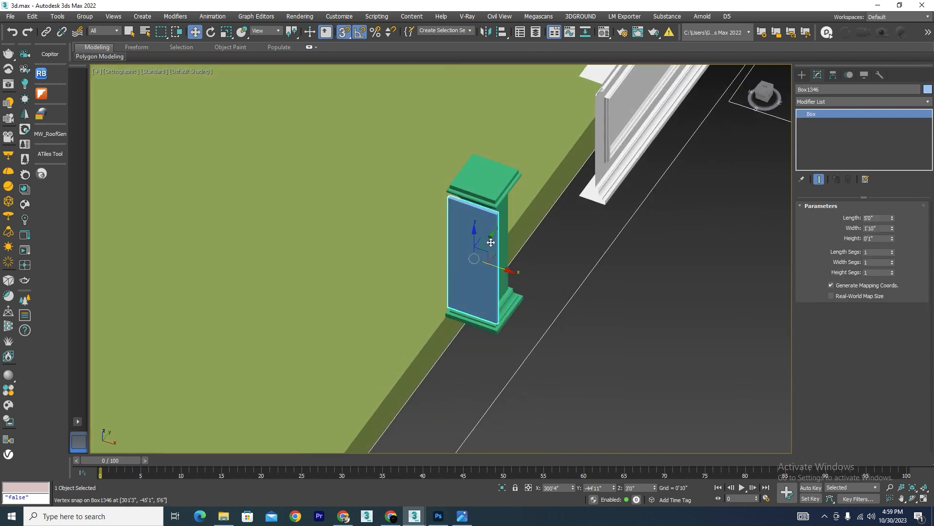
left_click_drag(876, 237, 844, 235)
type("1")
key("Return")
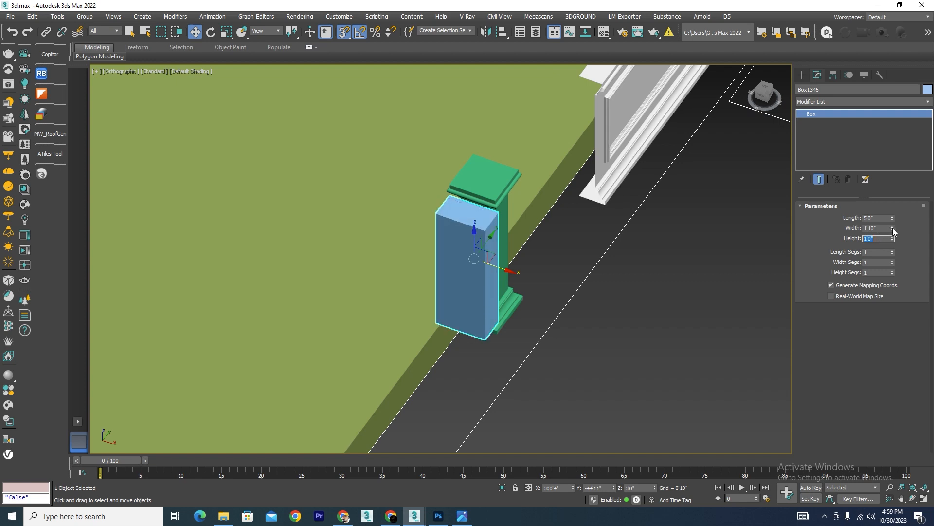
left_click_drag(893, 229, 893, 232)
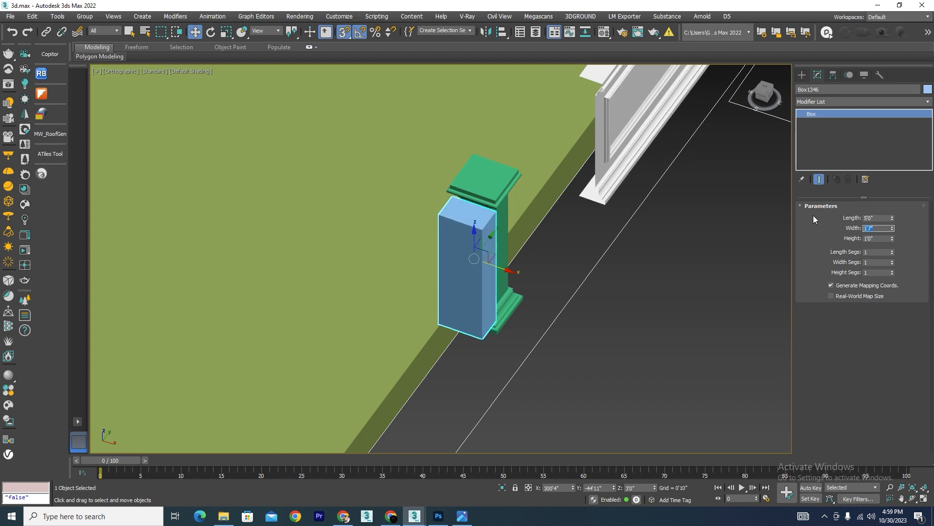
type("1")
key("Return")
key("z")
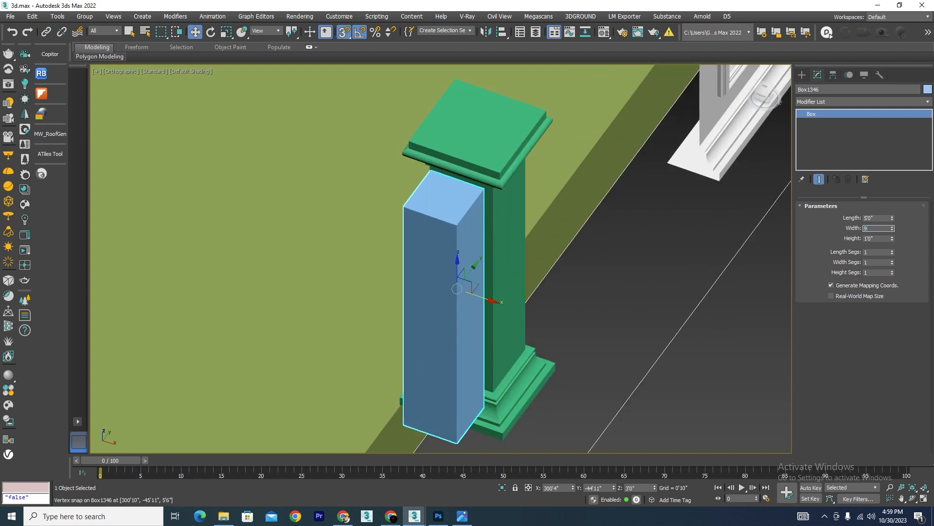
key("Return")
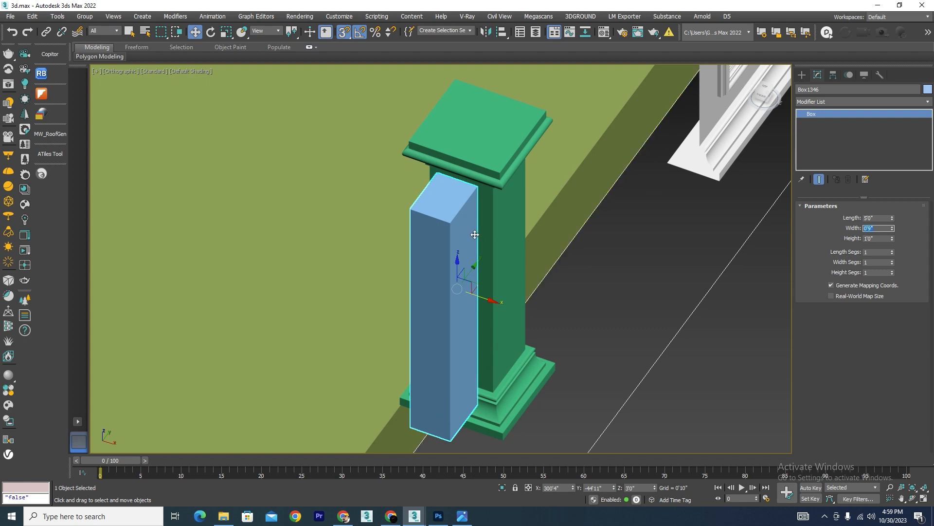
Set the box's height to 6'0" so it extends from the post as a wall panel.
key("Tab")
type("6")
key("Return")
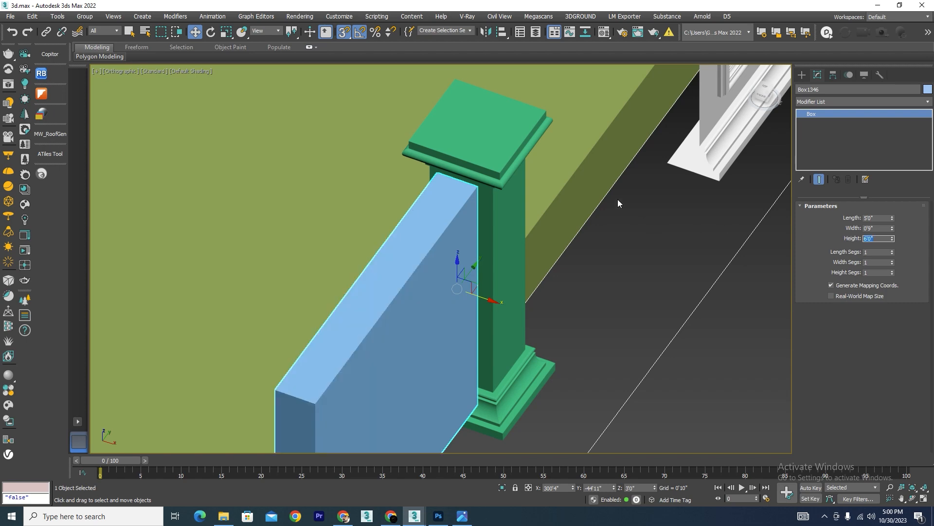
scroll(617, 200, "down", 4)
middle_click_drag(647, 280, 579, 201, "alt")
scroll(574, 202, "down", 4)
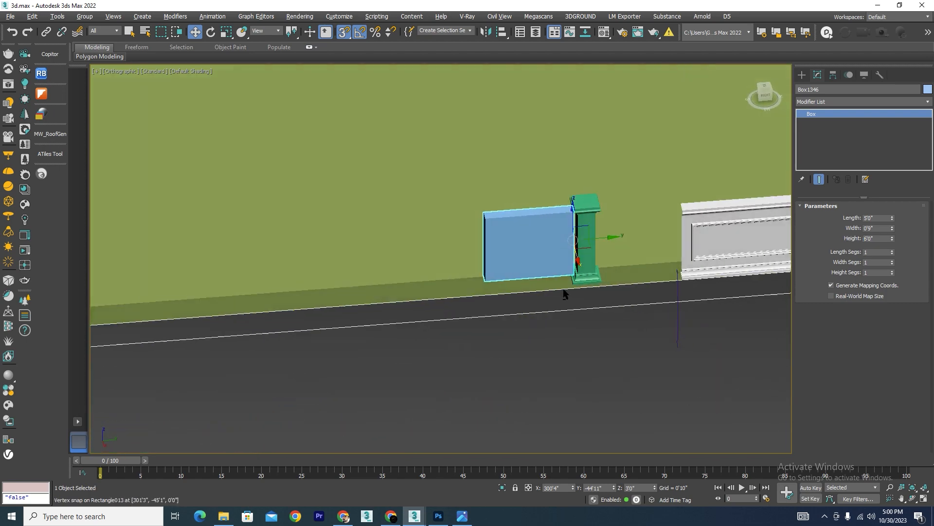
middle_click_drag(564, 293, 596, 335, "alt")
scroll(528, 238, "up", 3)
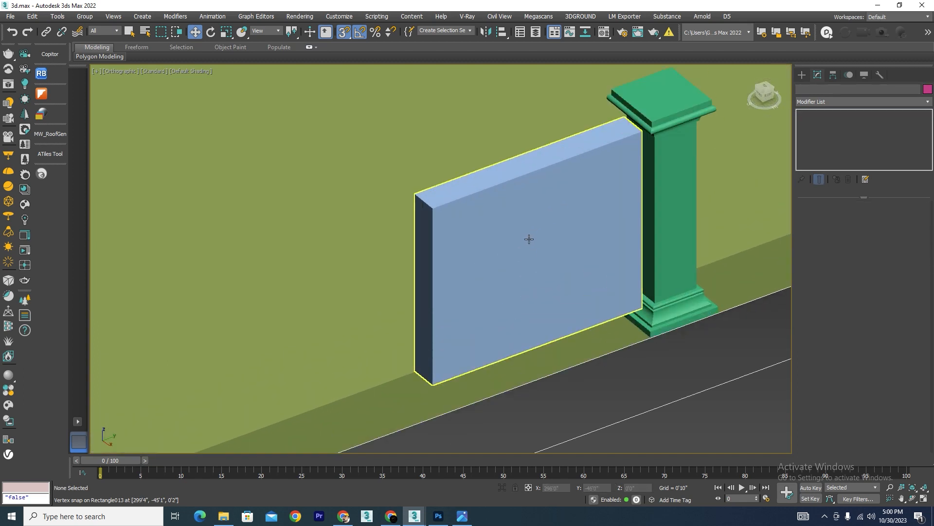
Isolate the wall box and the post, and show them unselected in the left view.
left_click(695, 176, "ctrl")
left_click(501, 487)
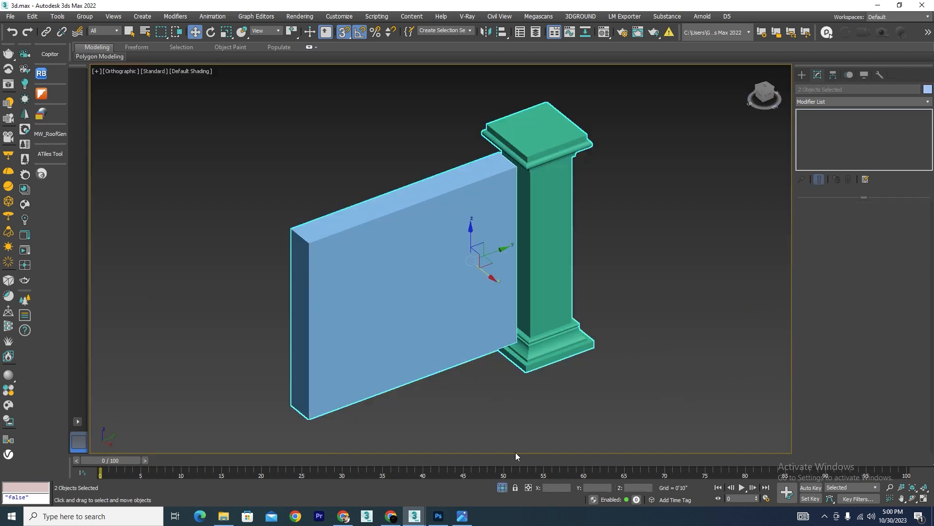
key("l")
scroll(476, 202, "up", 4)
scroll(282, 247, "up", 4)
middle_click_drag(282, 247, 394, 249)
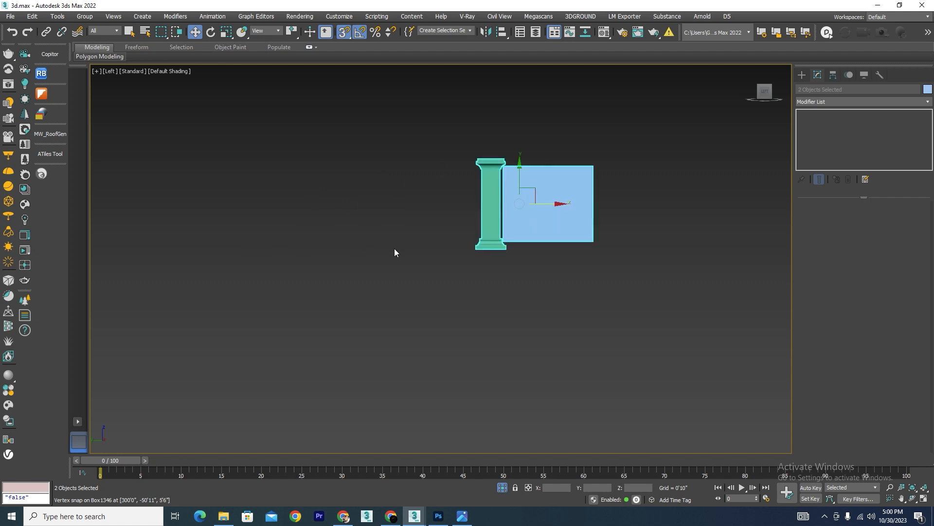
left_click(553, 282)
middle_click_drag(645, 184, 560, 244)
scroll(469, 240, "up", 3)
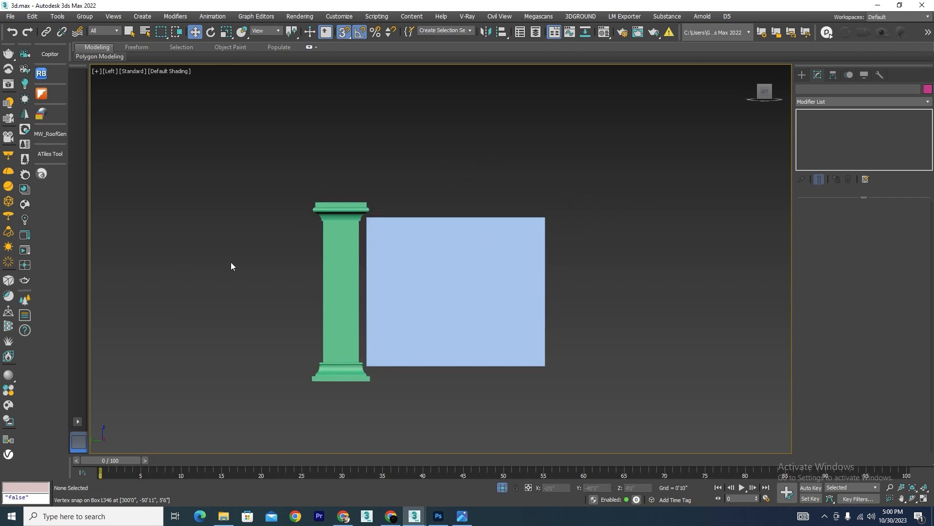
Paste the objects stored in the fifth Copitor slot into the scene.
left_click(50, 54)
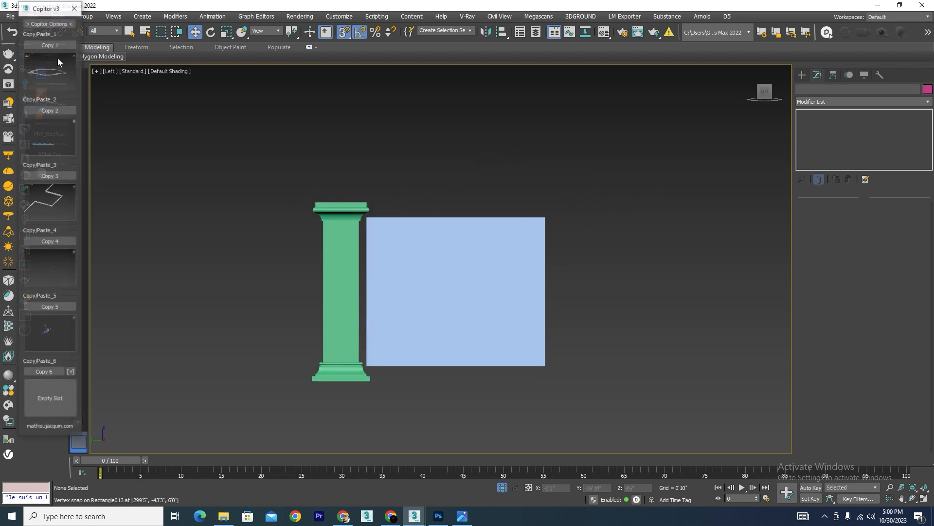
left_click(48, 331)
left_click(770, 103)
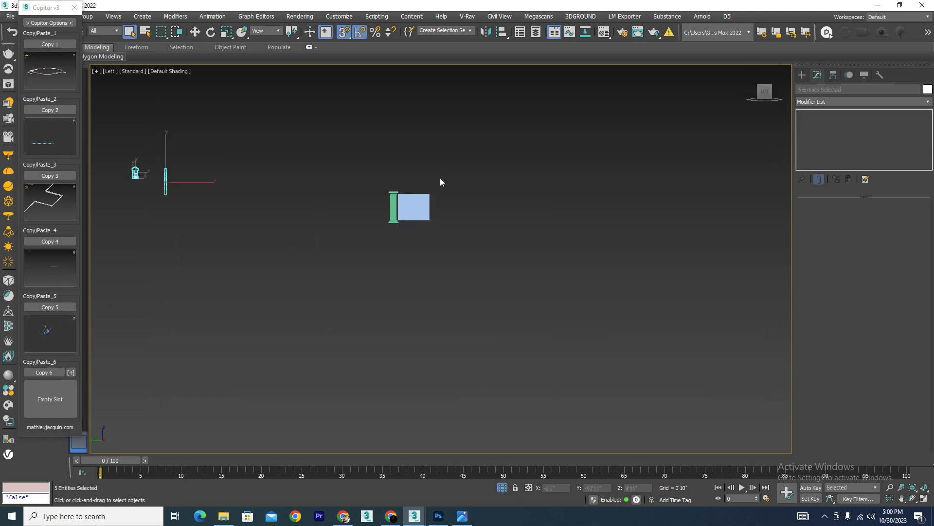
Select the pasted wrought-iron ornament and move it over the wall box's upper edge, starting beside the post.
scroll(246, 187, "up", 2)
left_click_drag(113, 221, 112, 224)
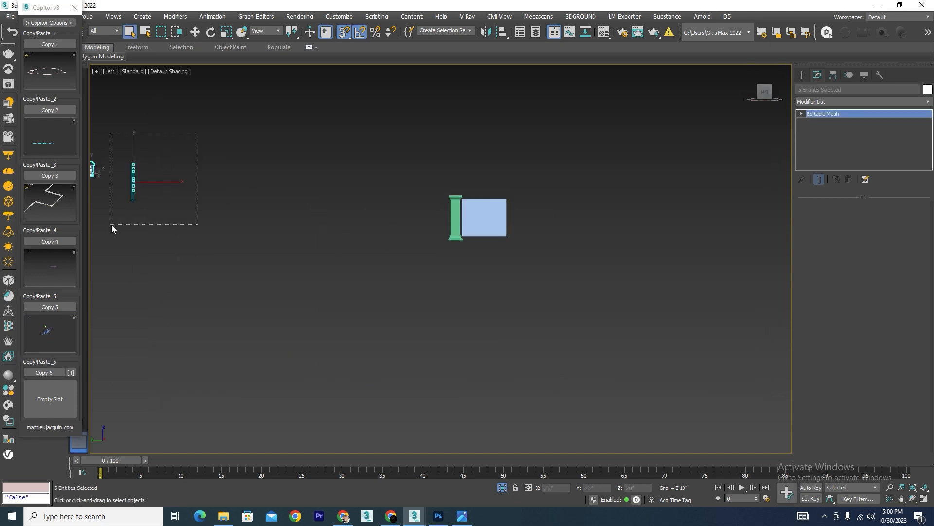
key("w")
left_click_drag(163, 183, 544, 239)
scroll(516, 195, "up", 5)
key("e")
key("w")
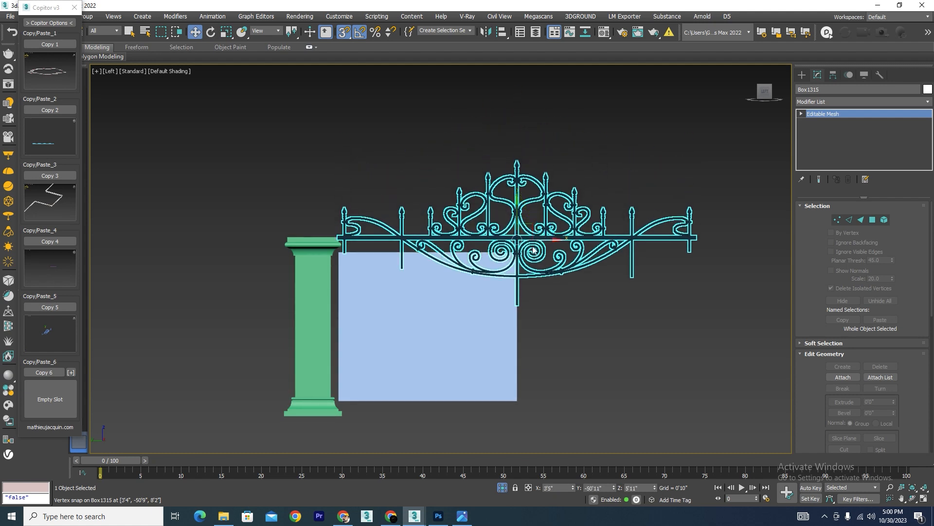
scroll(567, 327, "down", 4)
scroll(394, 282, "up", 4)
Set the wall box's length to 5'0" and its height to 12'0" to span the ironwork.
left_click(394, 281)
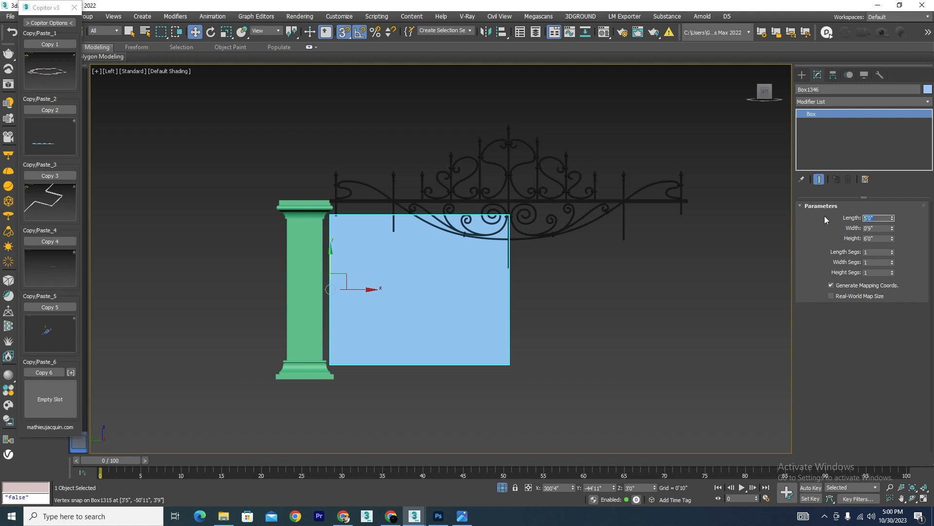
type("10")
key("Return")
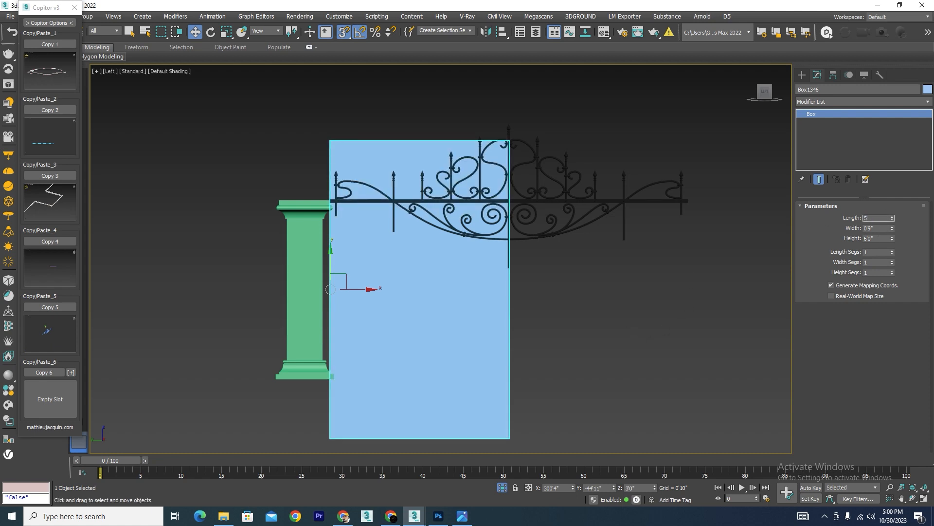
key("Return")
key("Tab")
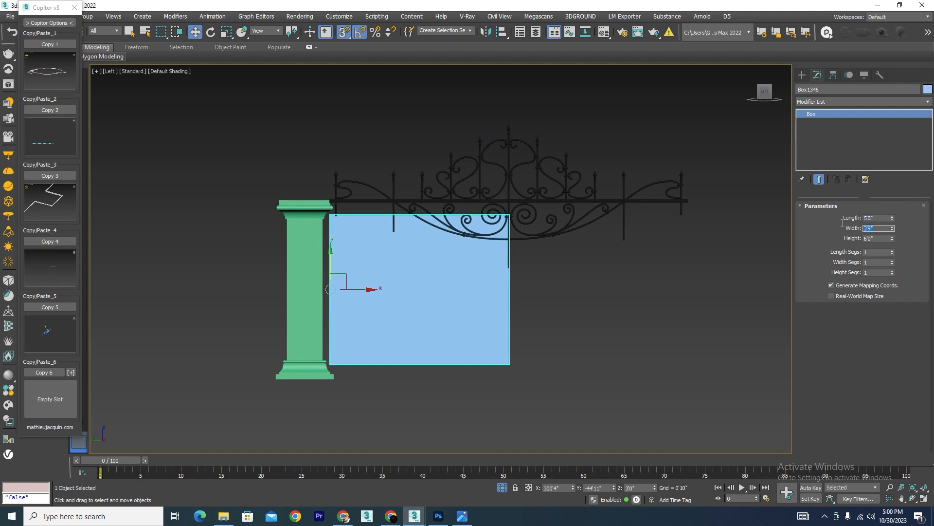
key("Tab")
type("5")
key("Return")
key("Return")
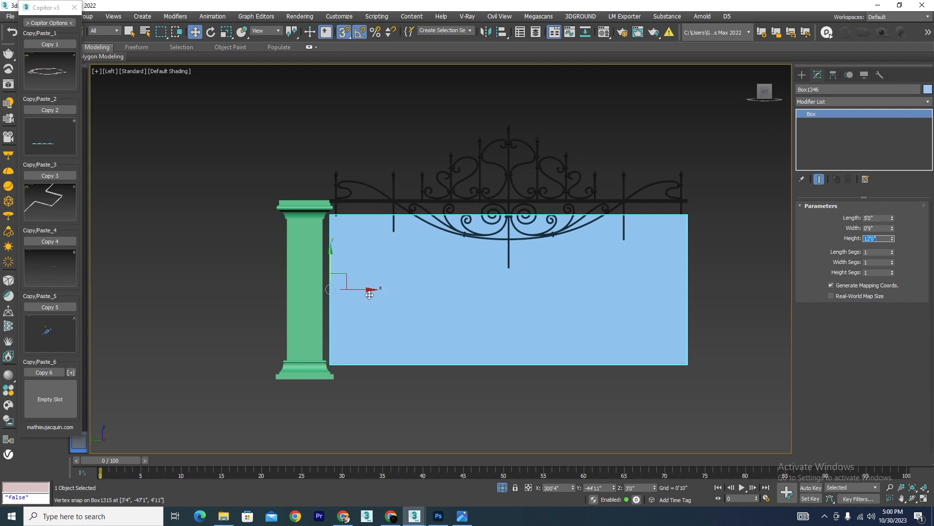
Move the wall box sideways and snap its end edge to the side of the post's shaft.
left_click_drag(370, 293, 385, 295)
scroll(371, 362, "up", 4)
left_click_drag(389, 366, 277, 352)
scroll(323, 375, "down", 8)
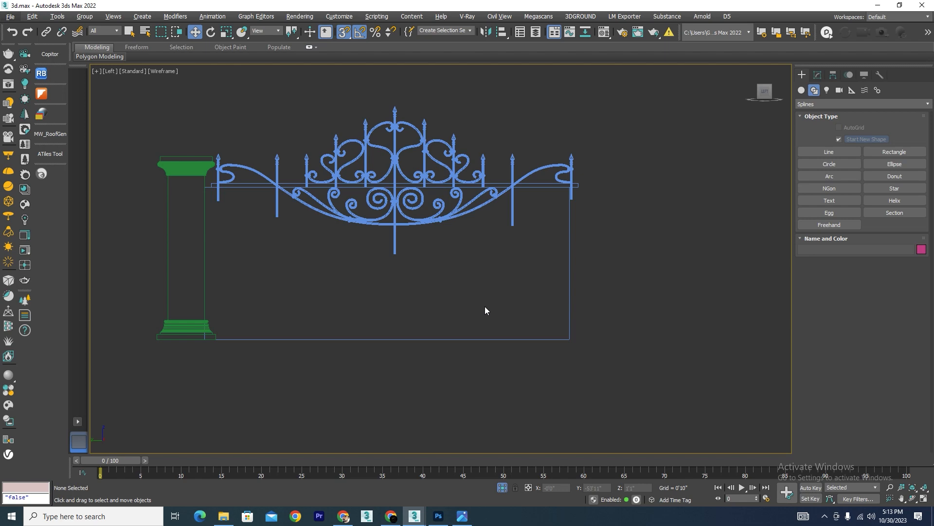
Convert the wall box to an Editable Poly.
left_click(475, 339)
right_click(421, 270)
mouse_move(451, 431)
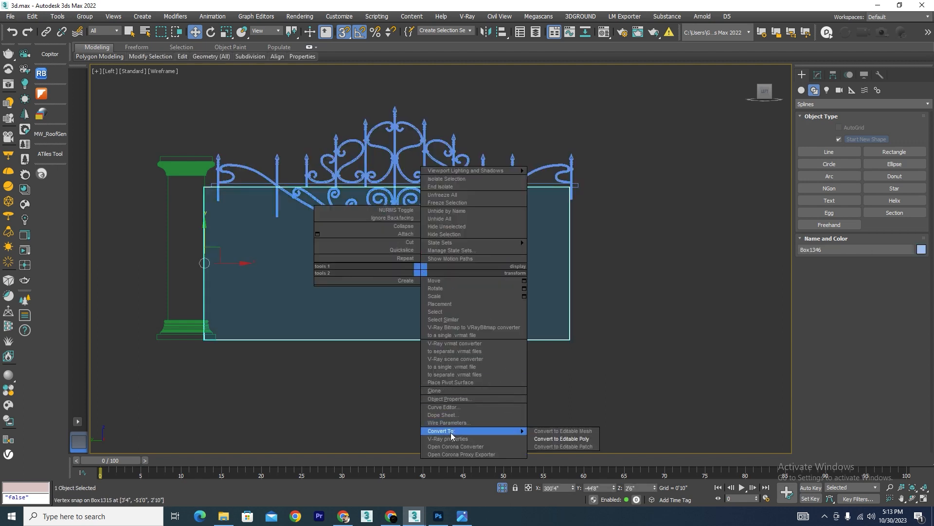
left_click(565, 438)
Connect the wall's horizontal edges with 2 segments and a pinch of about 57, near the ornament's outer spikes.
left_click(848, 217)
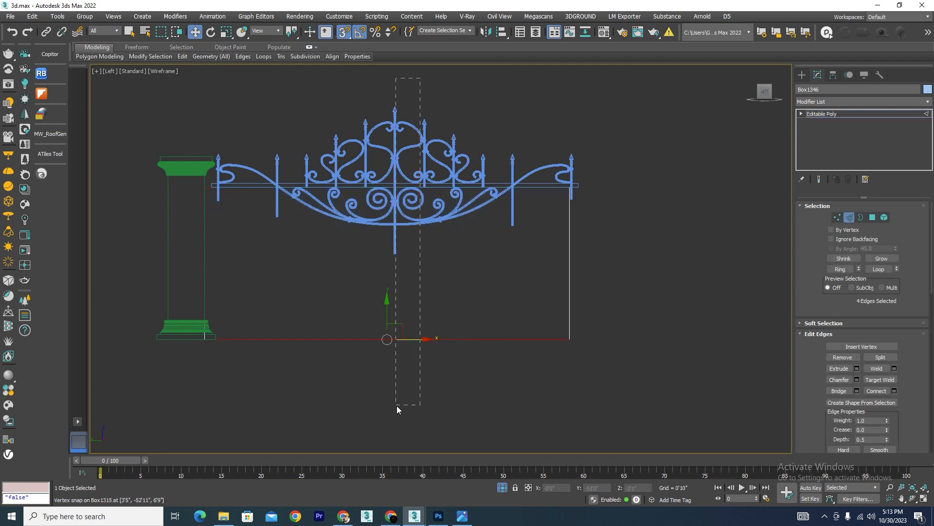
left_click(894, 391)
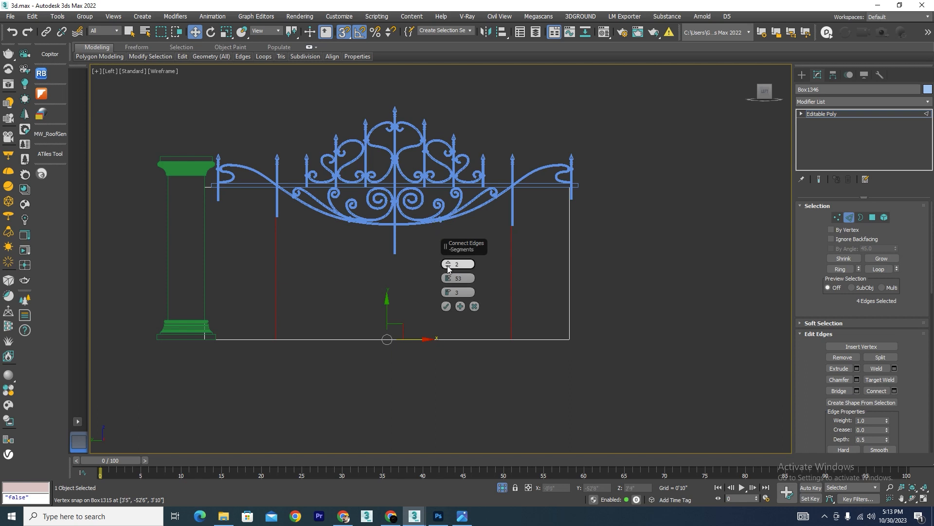
left_click_drag(447, 279, 447, 268)
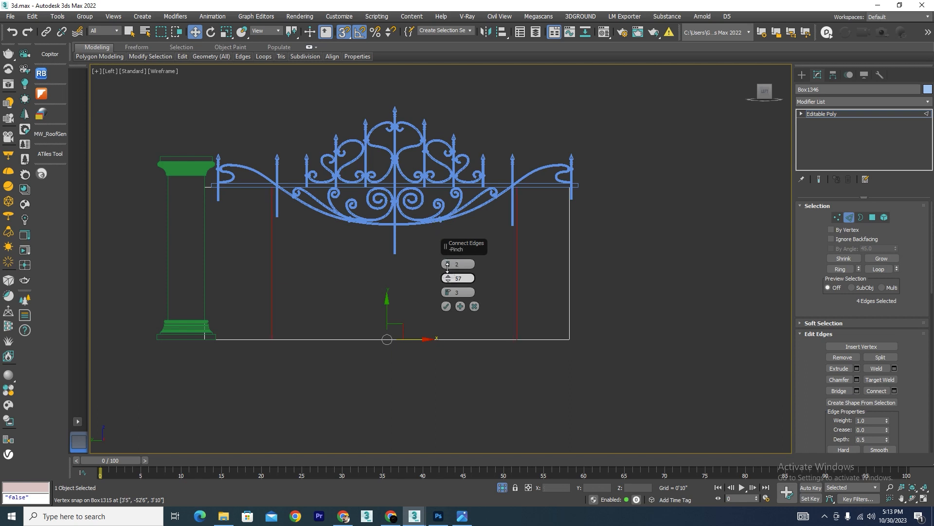
left_click(446, 307)
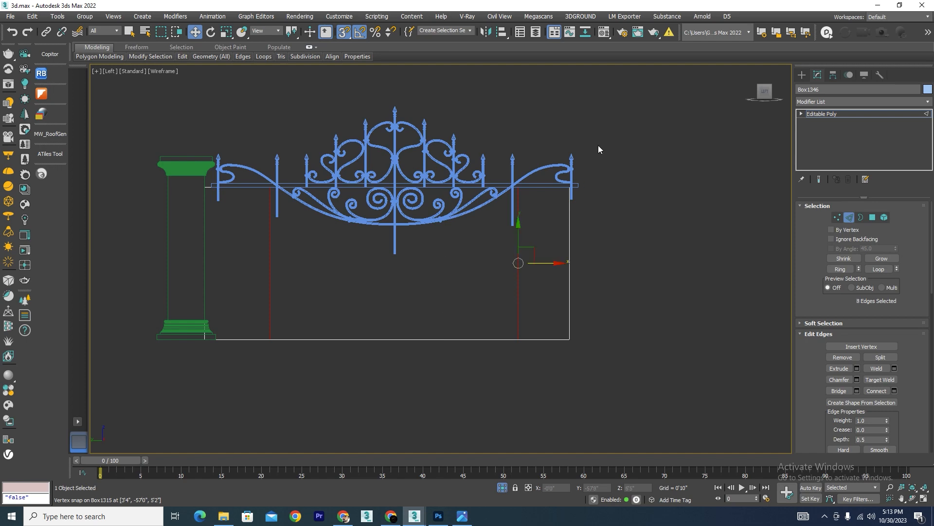
Draw a downward-curving arc between the upper ends of the two new wall edges, just below the ironwork's curve.
left_click(803, 76)
left_click(829, 177)
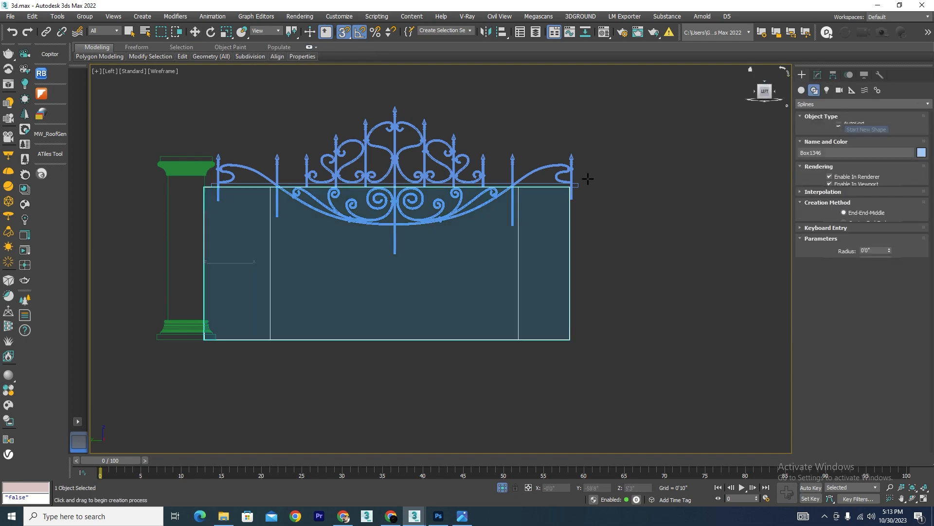
scroll(501, 185, "up", 4)
left_click_drag(542, 190, 279, 207)
scroll(519, 227, "down", 4)
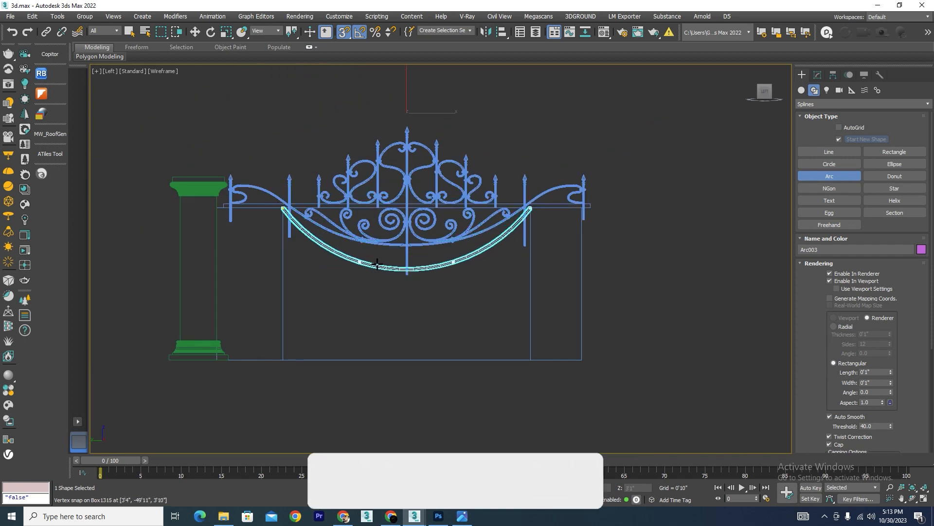
left_click(379, 263)
right_click(378, 263)
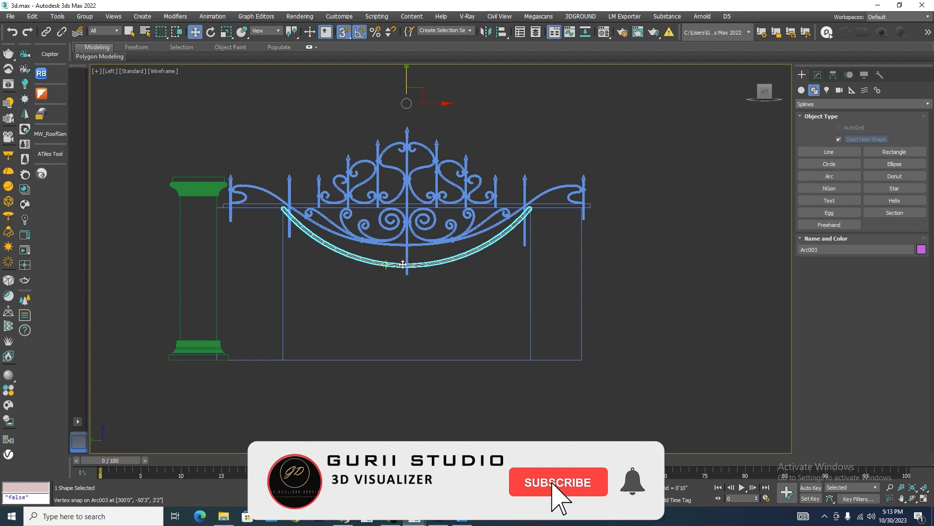
Draw a straight line joining the arc's two upper ends along the wall's top edge, snapping to the wall's vertices.
scroll(532, 231, "up", 3)
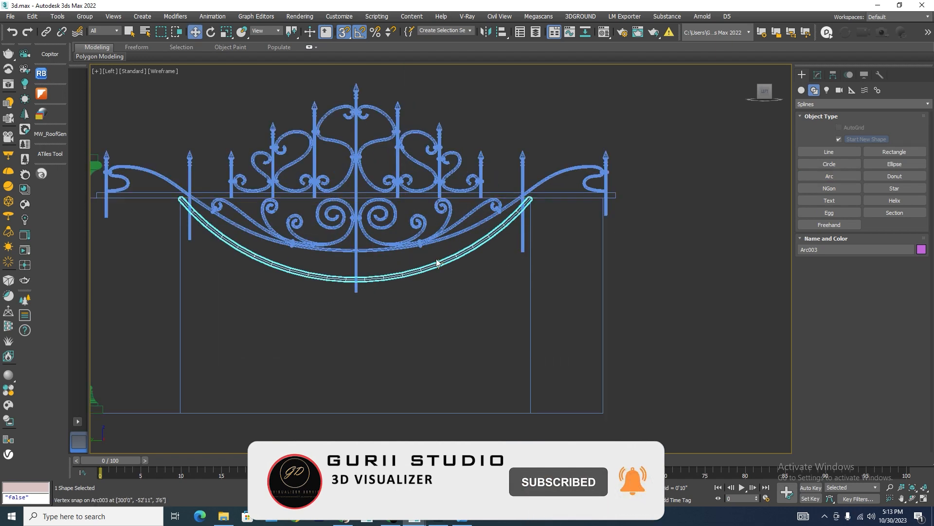
left_click(829, 151)
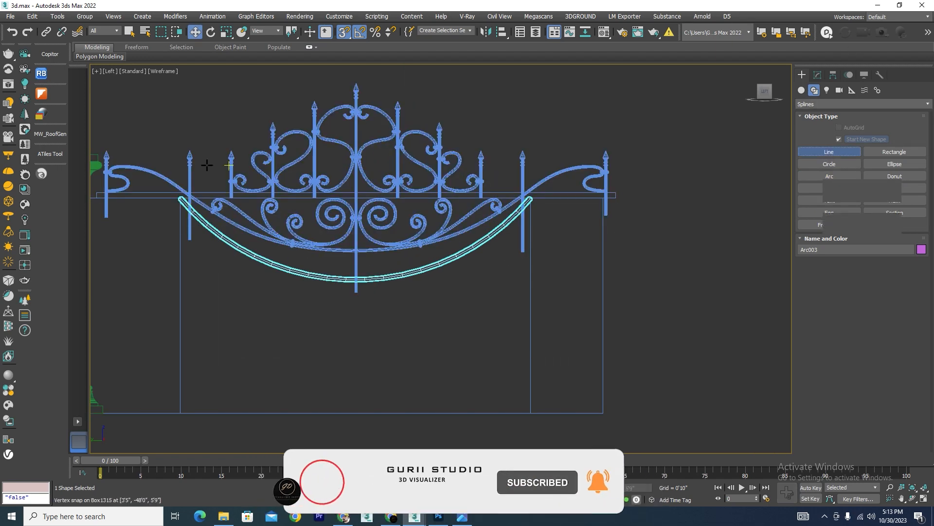
scroll(208, 162, "up", 4)
left_click(146, 210)
scroll(146, 211, "down", 4)
scroll(484, 208, "up", 4)
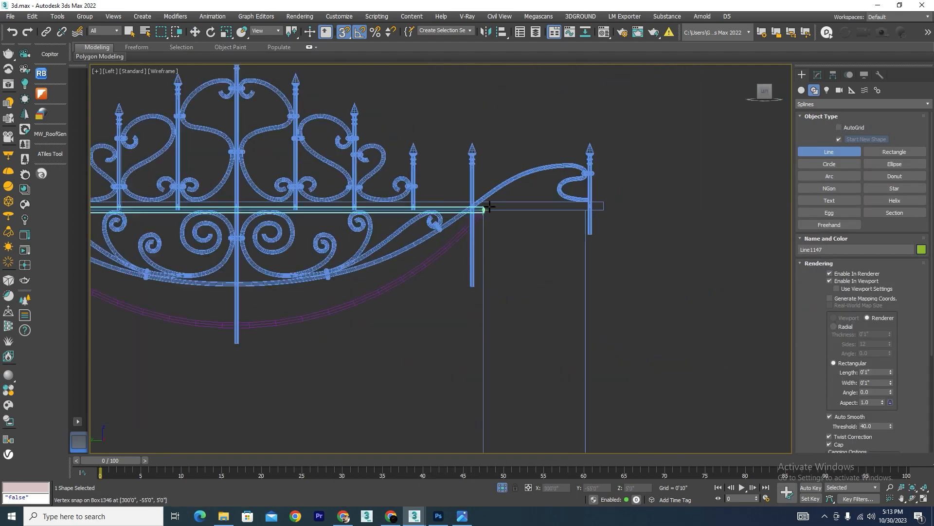
right_click(515, 269)
right_click(515, 269)
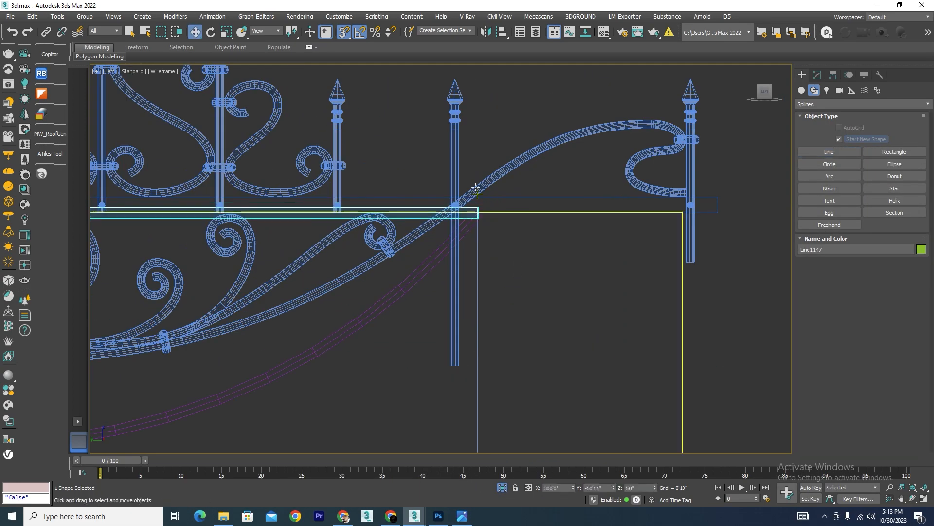
Draw a line along the wall's bottom edge from the side of the post to the wall's far corner.
scroll(523, 163, "down", 4)
left_click(830, 152)
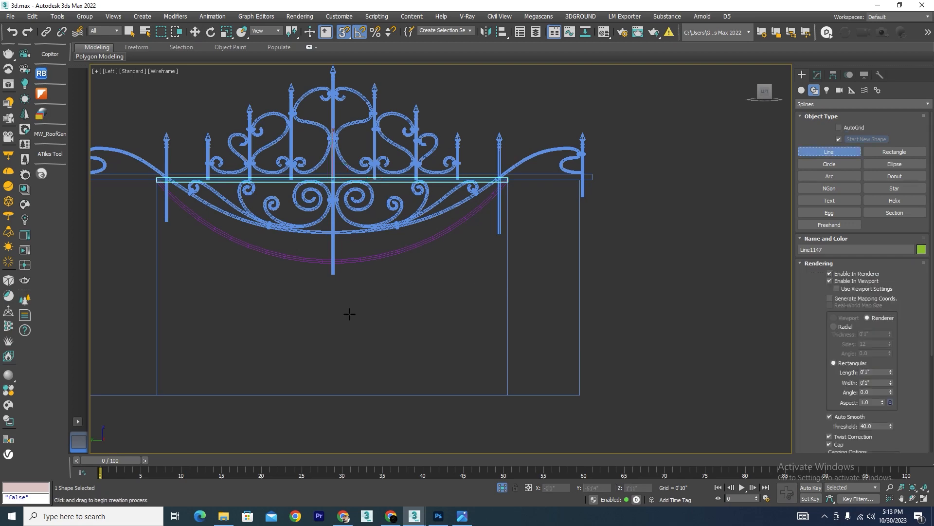
scroll(346, 312, "down", 4)
scroll(243, 340, "up", 4)
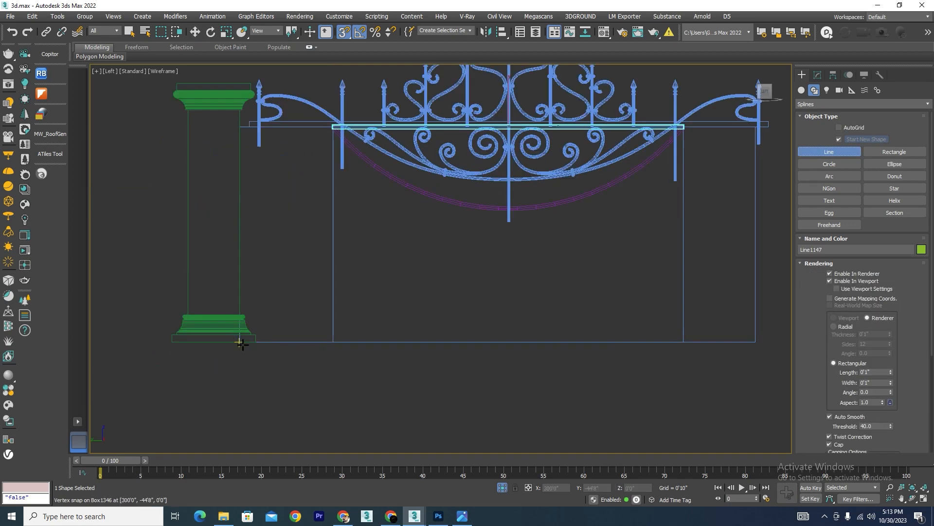
scroll(316, 321, "down", 3)
scroll(341, 299, "up", 1)
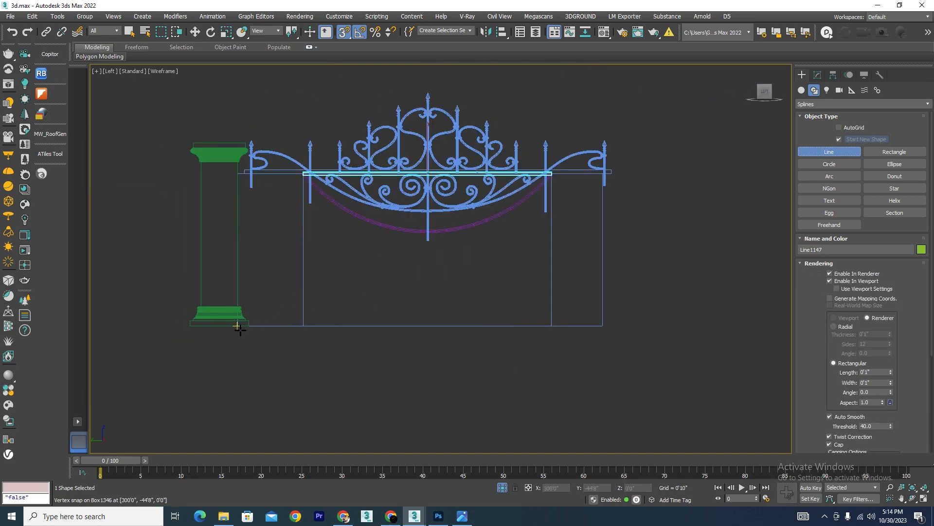
left_click(237, 325)
left_click(602, 324)
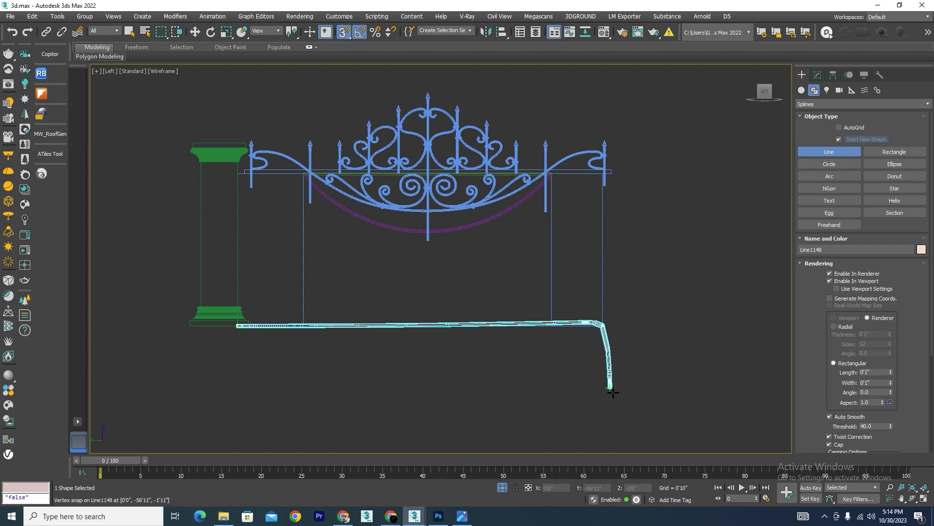
right_click(608, 390)
right_click(615, 391)
Turn off renderer and viewport display thickness for both the arc and the straight line across its ends.
scroll(525, 258, "up", 5)
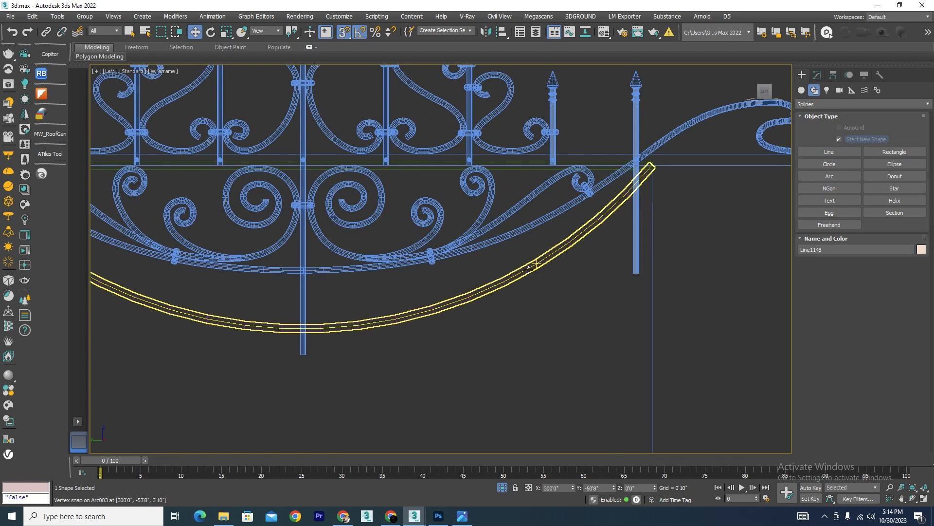
left_click(525, 267)
left_click(817, 75)
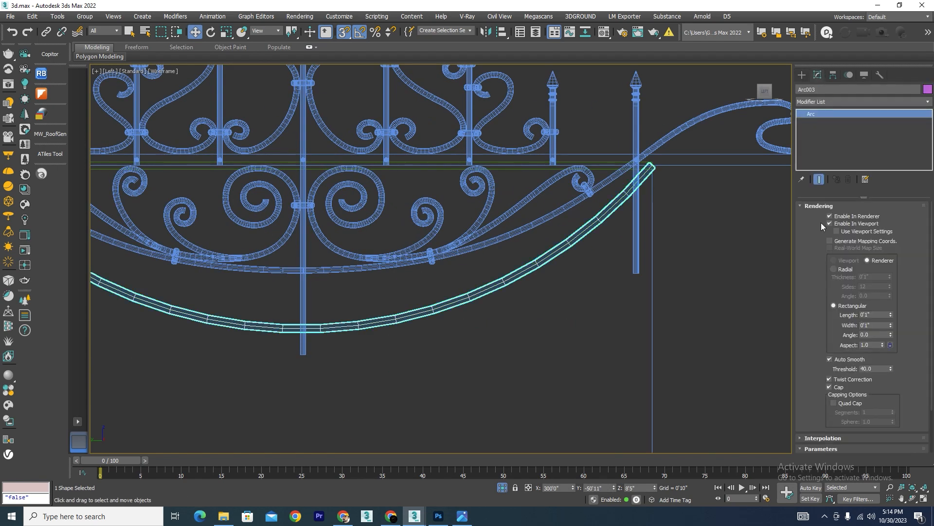
left_click(830, 223)
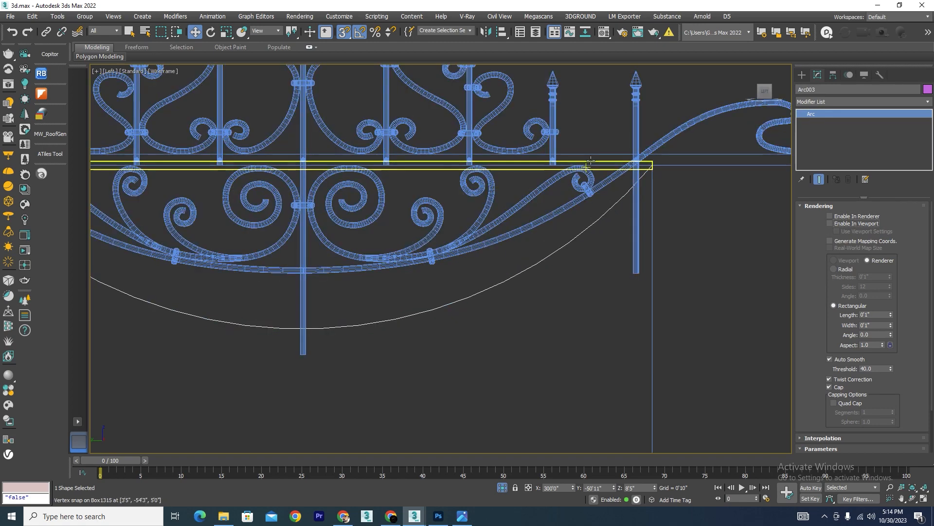
left_click(586, 167)
left_click(830, 223)
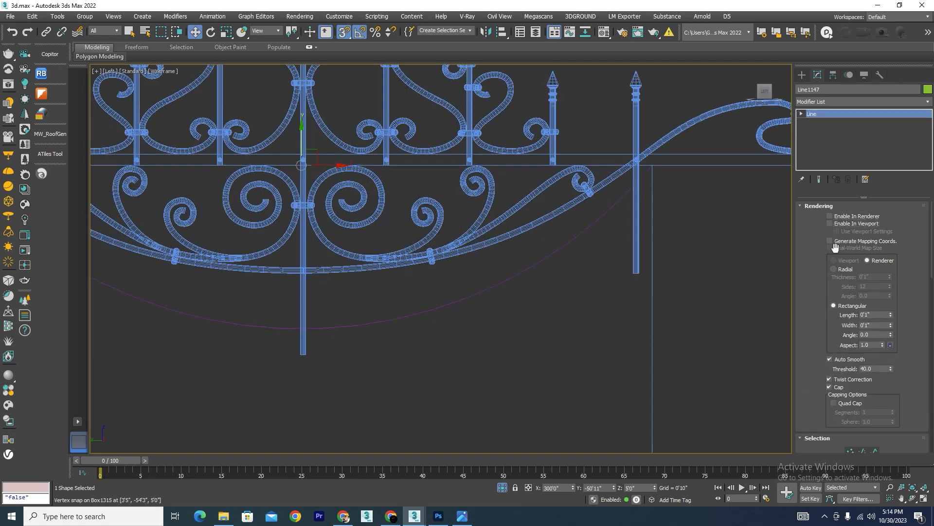
Attach the arc to the straight line across its ends.
scroll(863, 311, "down", 3)
scroll(863, 311, "down", 6)
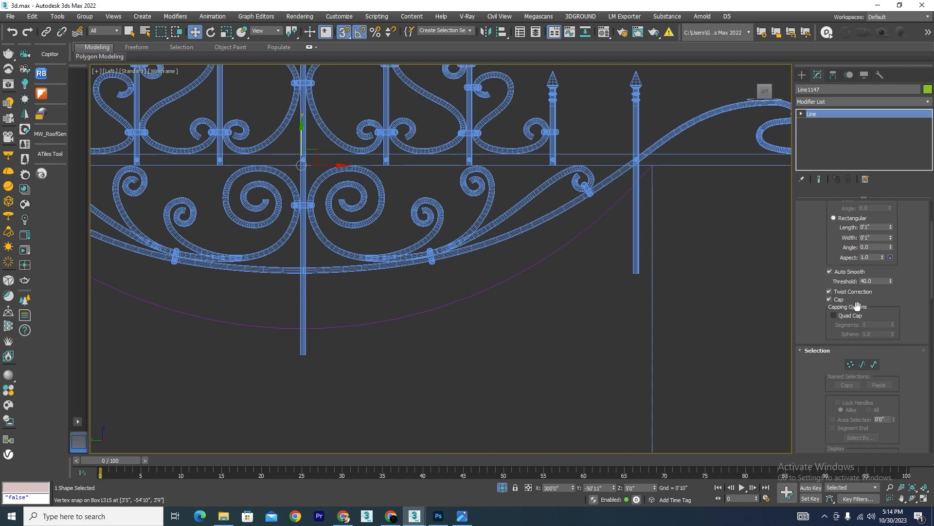
left_click(843, 398)
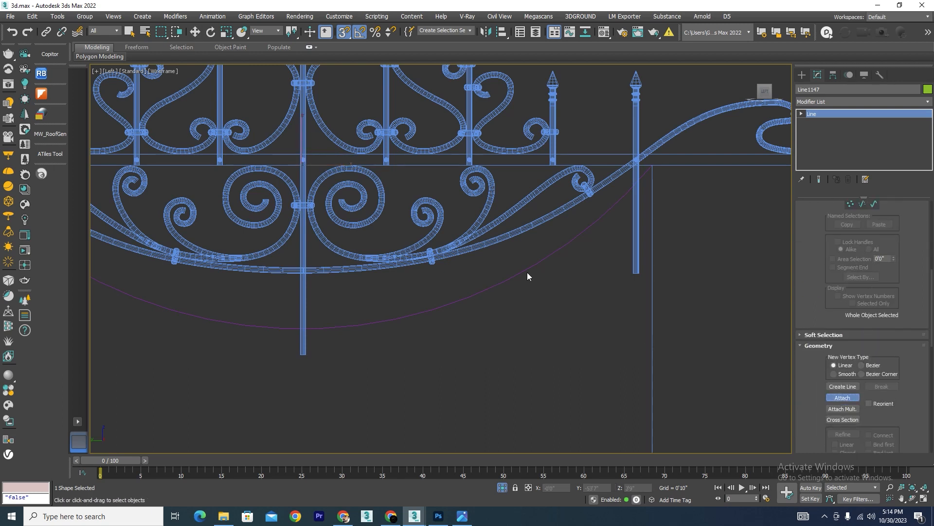
left_click(527, 271)
Select all vertices of the attached arc and line and weld them into a closed outline.
left_click(850, 204)
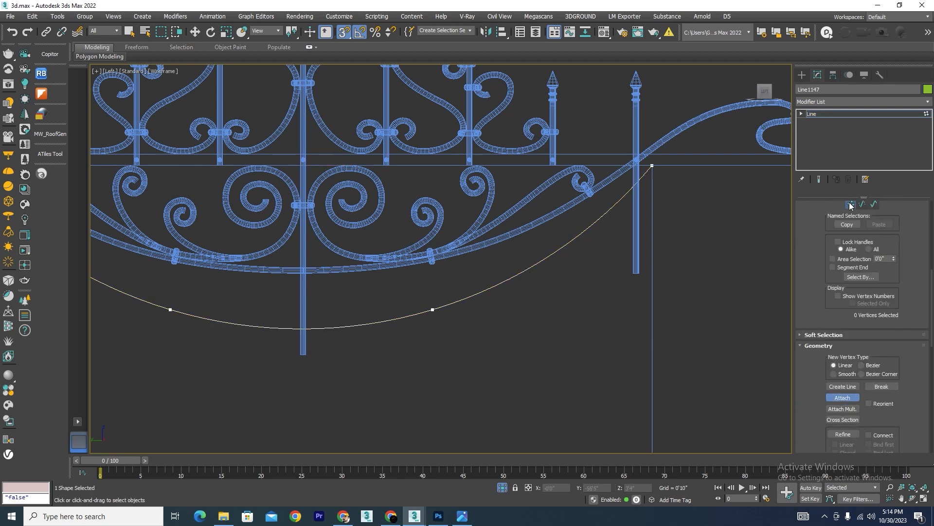
left_click(842, 397)
key("w")
key("z")
left_click_drag(636, 155, 381, 295)
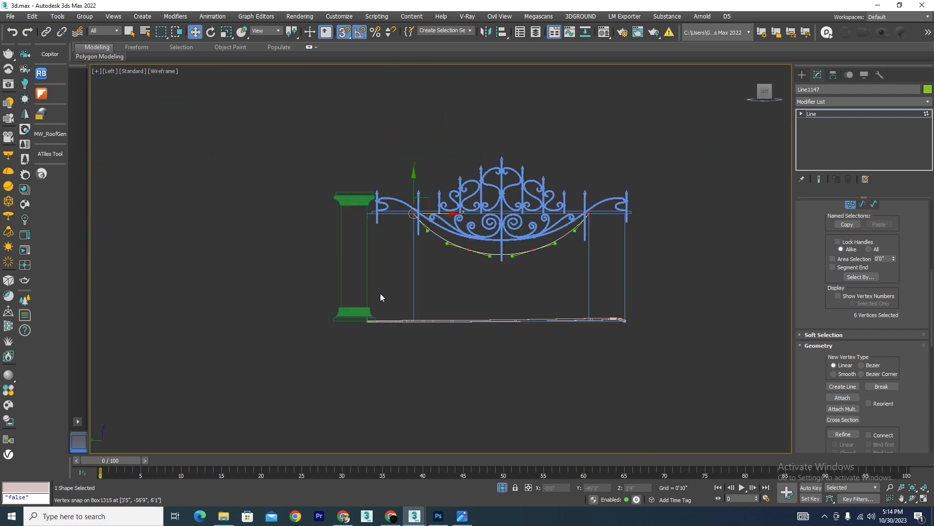
scroll(857, 331, "down", 3)
scroll(861, 321, "down", 3)
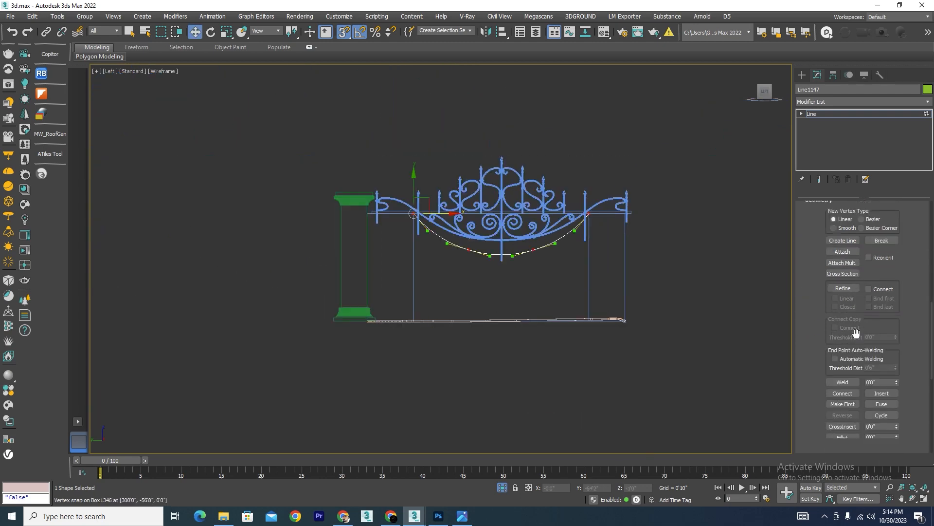
left_click(844, 353)
Open the welded outline's interpolation settings to check its Adaptive option.
scroll(548, 248, "up", 6)
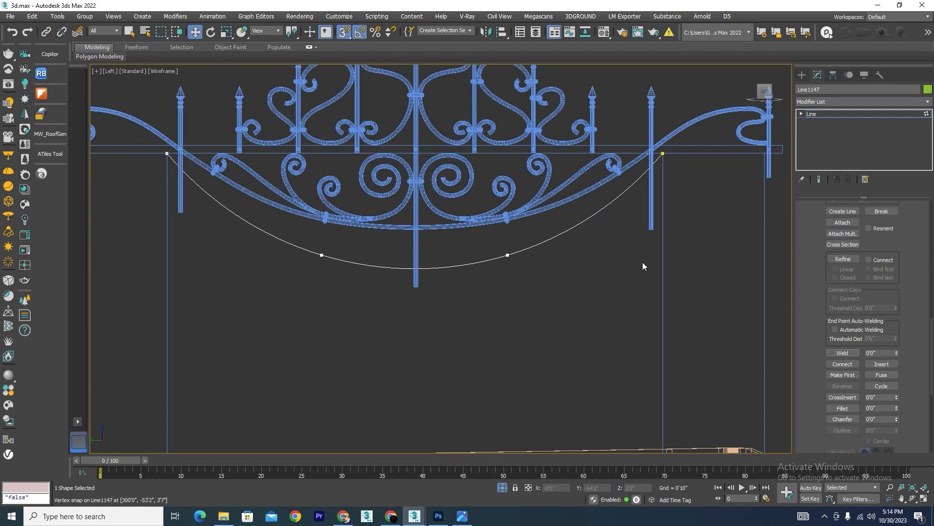
scroll(921, 243, "up", 10)
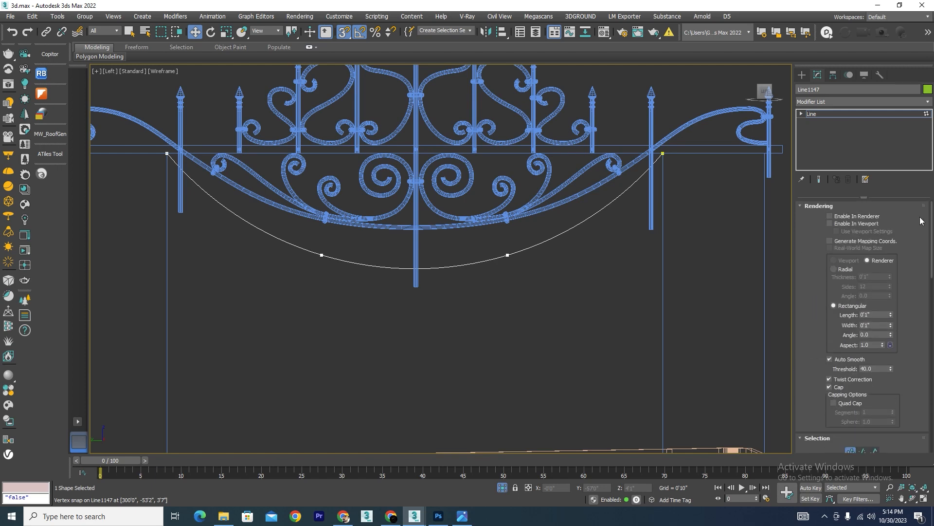
scroll(925, 229, "down", 10)
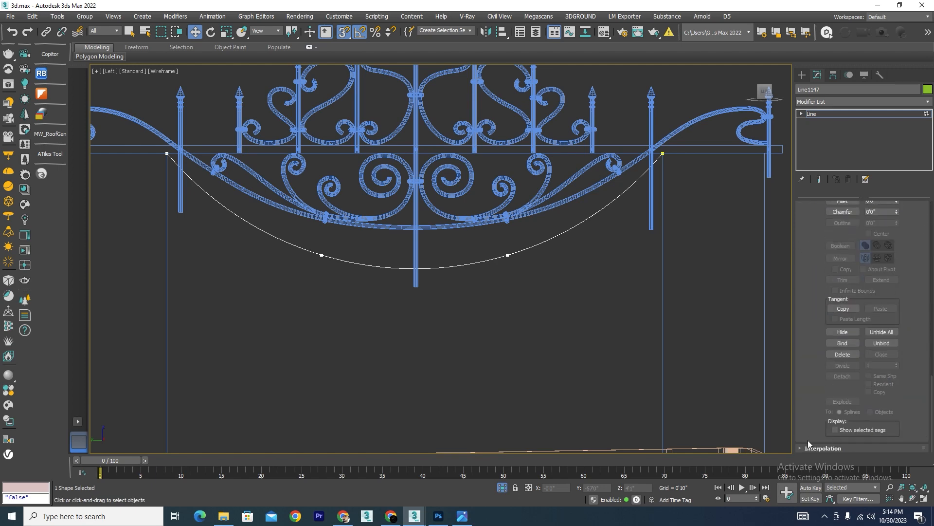
left_click(802, 448)
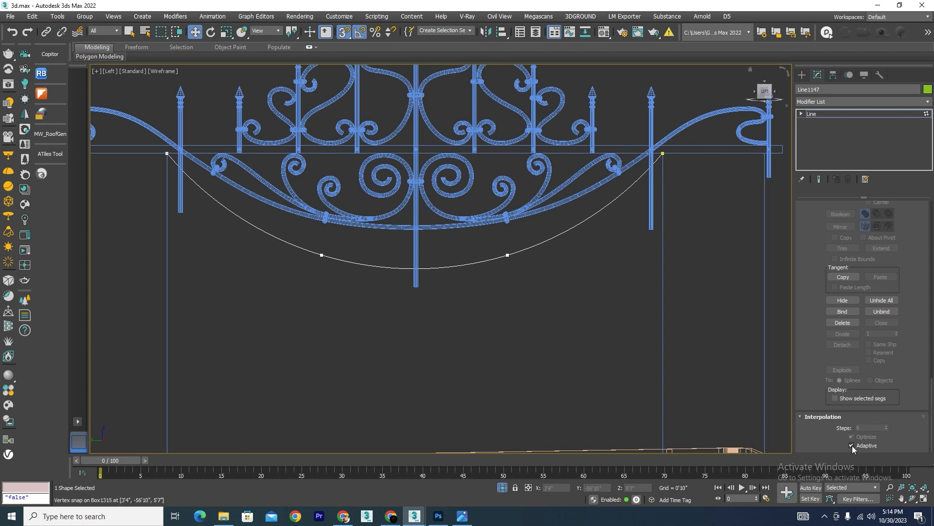
Leave vertex editing and add an Extrude modifier of 7'4" to the closed arc outline.
left_click(801, 113)
left_click(814, 122)
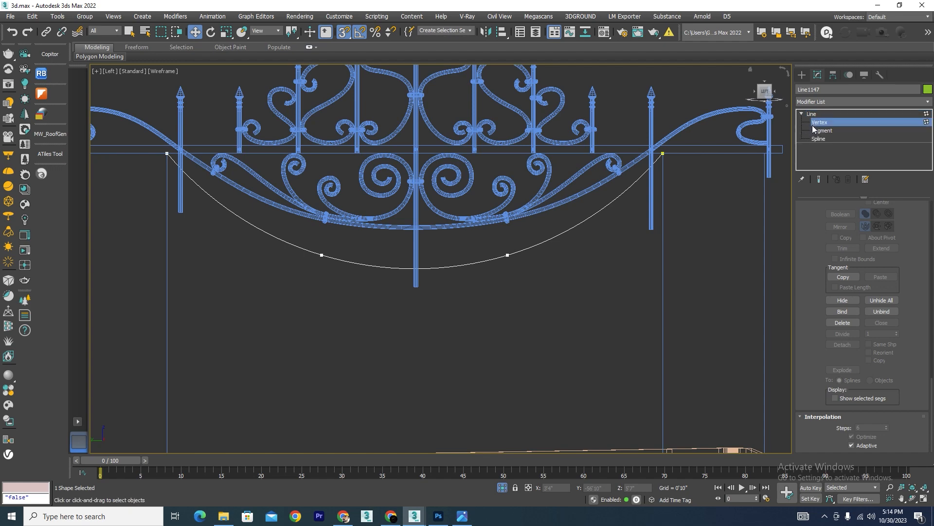
left_click(814, 124)
left_click(926, 102)
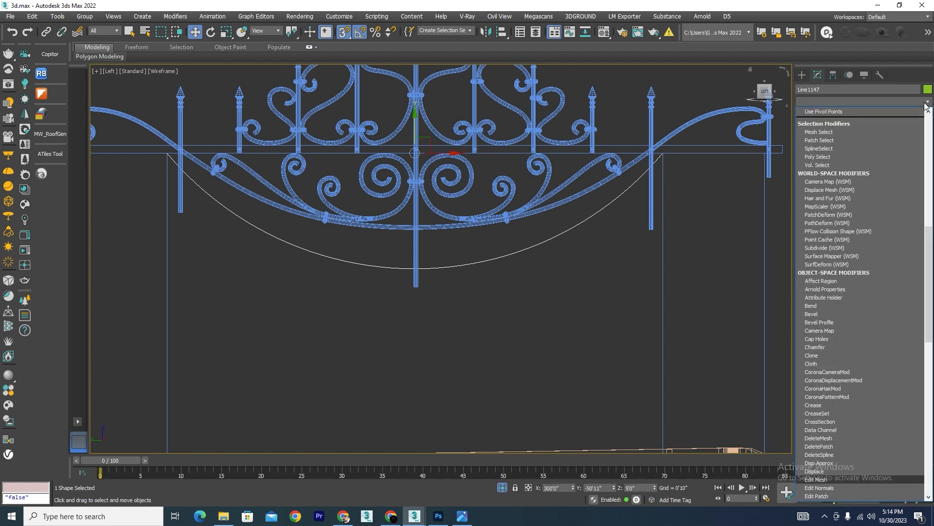
type("ext")
left_click(848, 111)
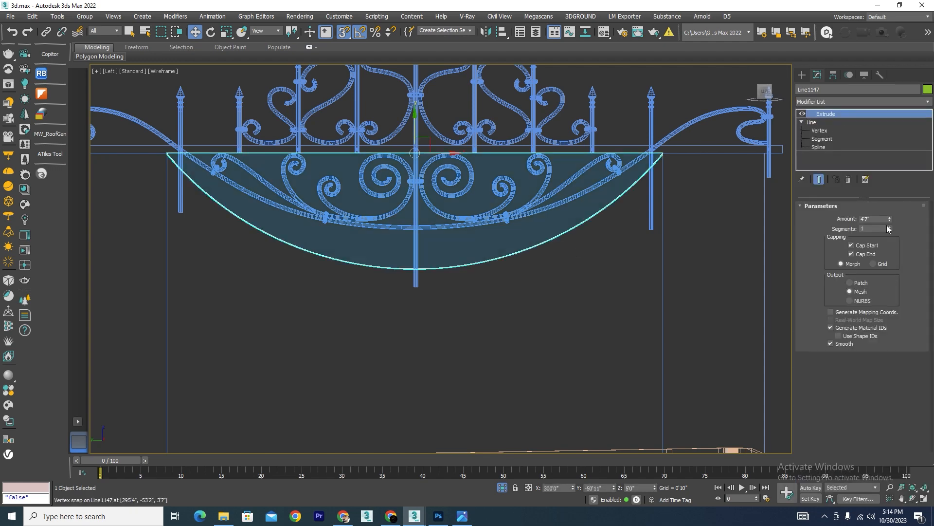
left_click_drag(889, 218, 887, 186)
Change all vertices of the wall's bottom line to Corner so the line becomes straight.
scroll(570, 215, "down", 5)
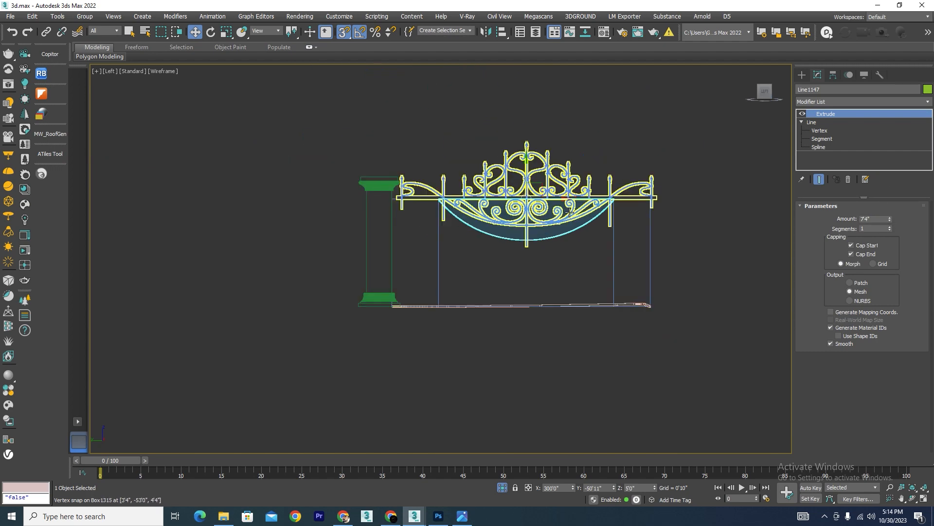
scroll(638, 305, "up", 6)
left_click(638, 305)
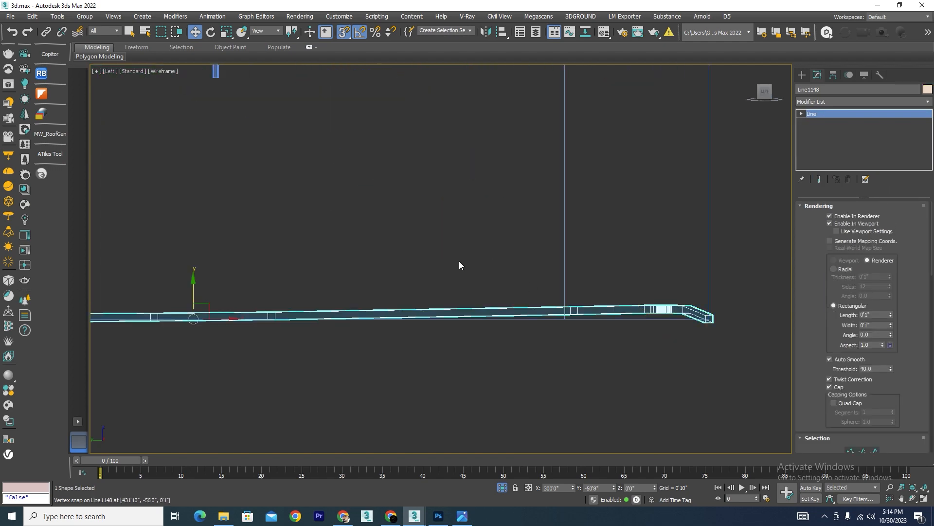
scroll(460, 261, "down", 5)
left_click(801, 75)
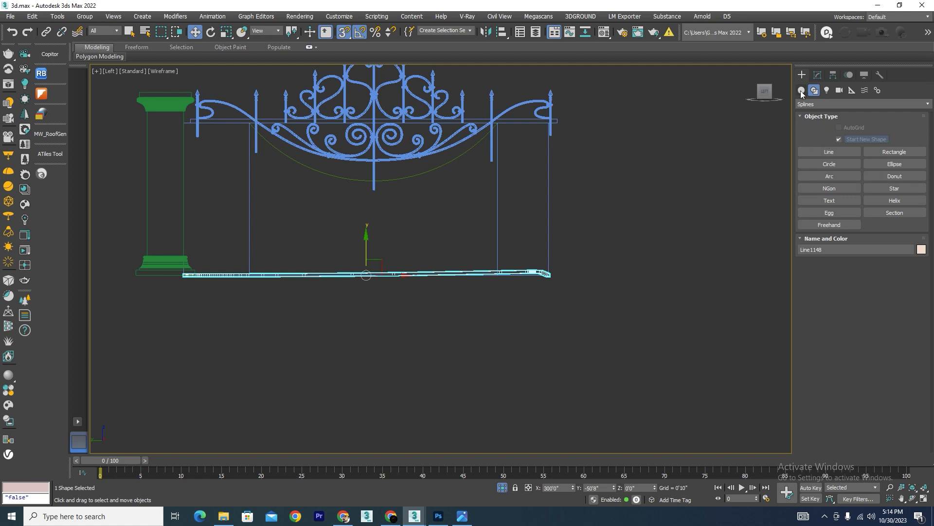
left_click(819, 74)
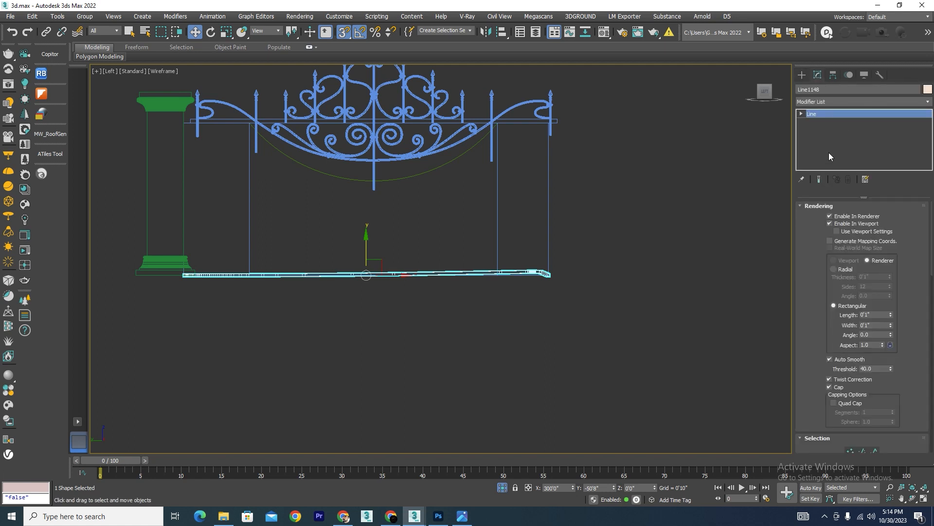
left_click(802, 114)
left_click(817, 123)
left_click_drag(636, 236, 158, 355)
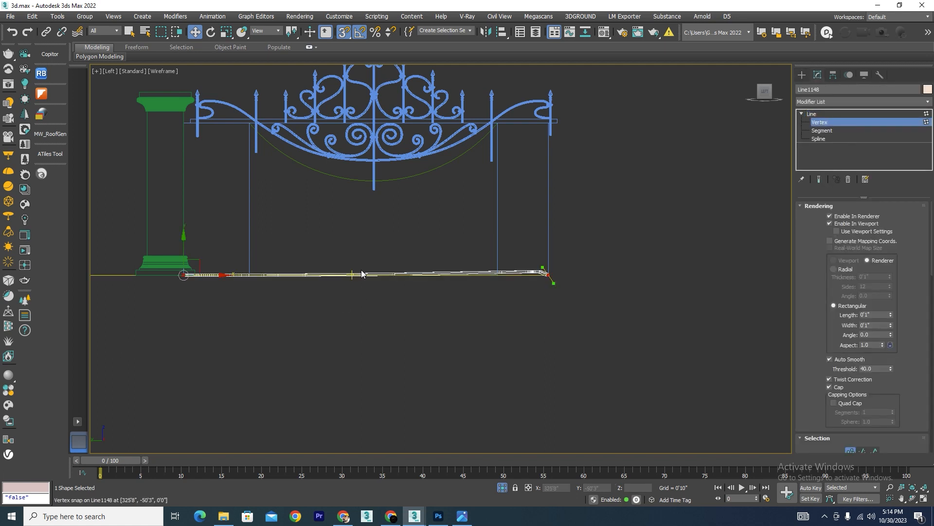
right_click(361, 274)
left_click(348, 214)
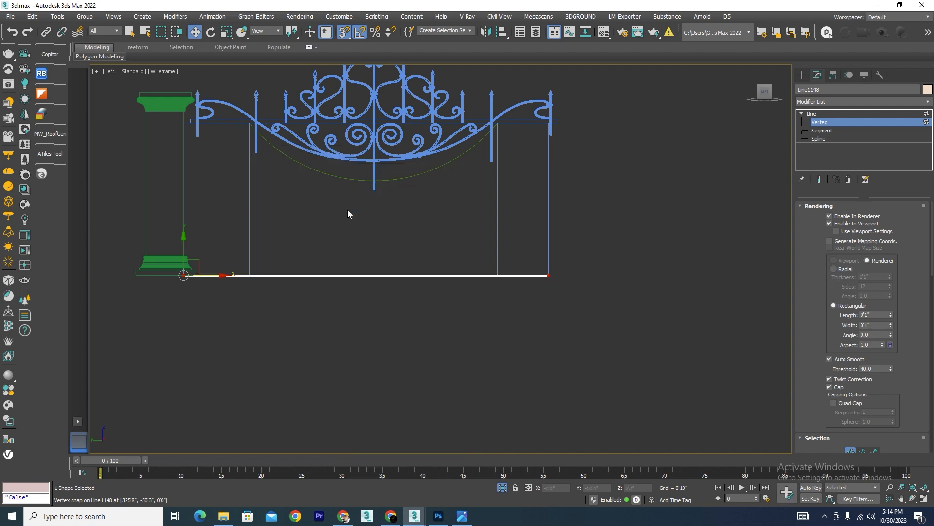
Set the bottom line's rectangular rendering width and length to 2" each.
scroll(594, 265, "up", 6)
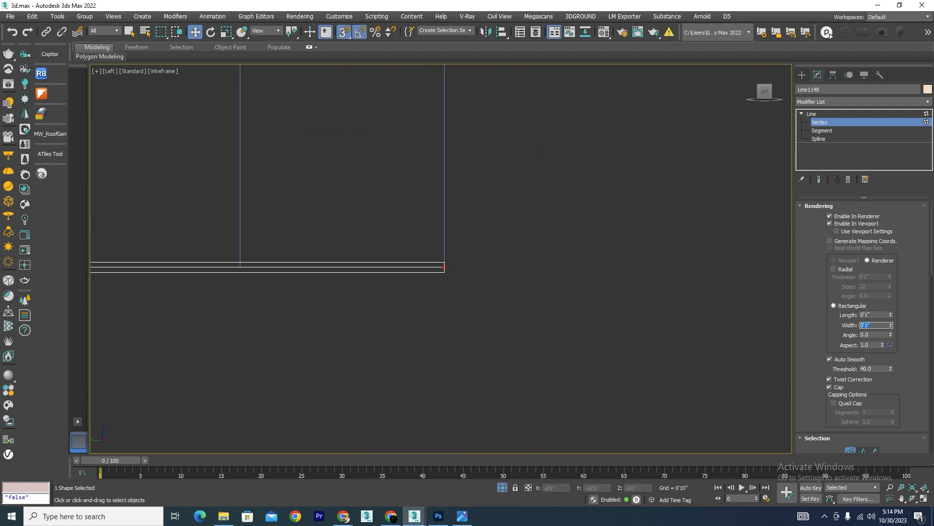
type("2")
key("Return")
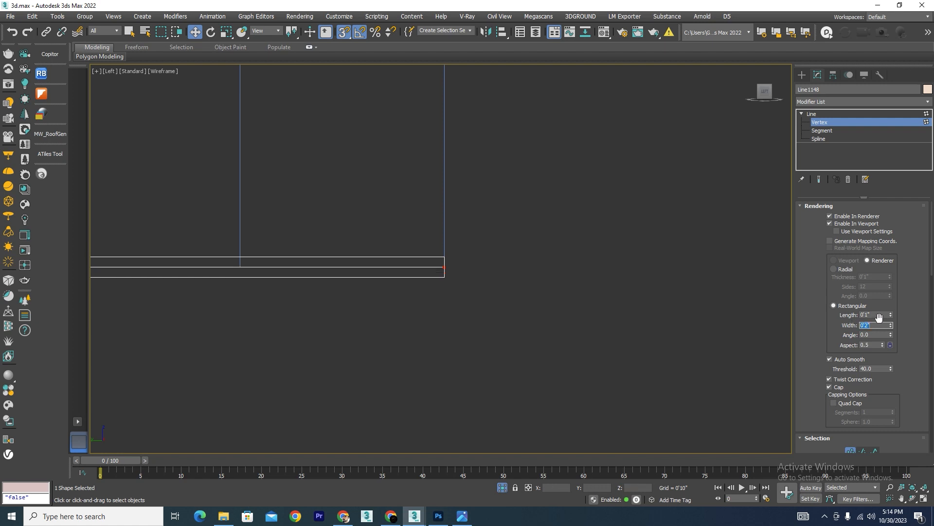
double_click(875, 314)
type("2")
Convert the wall's bottom line to an Editable Poly.
scroll(531, 257, "down", 6)
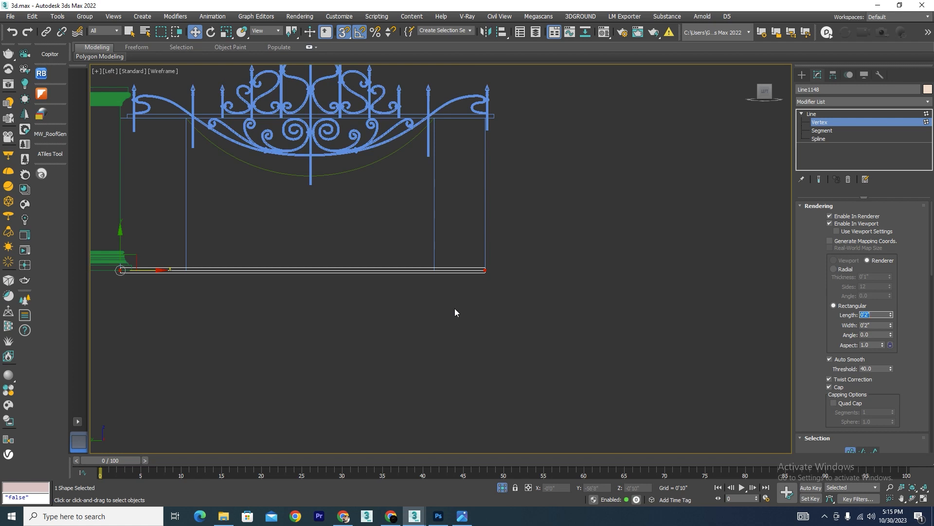
middle_click_drag(425, 314, 455, 340)
right_click(400, 312)
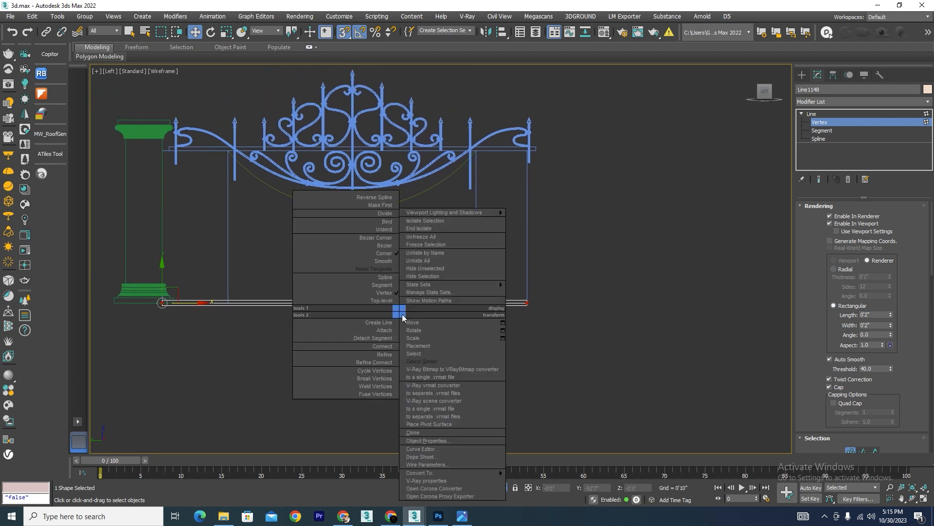
mouse_move(423, 473)
left_click(554, 457)
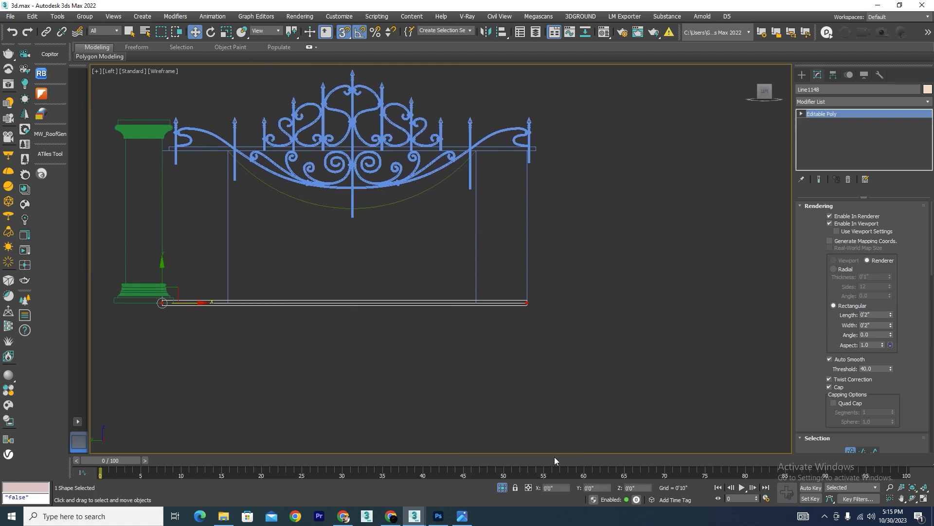
left_click(837, 217)
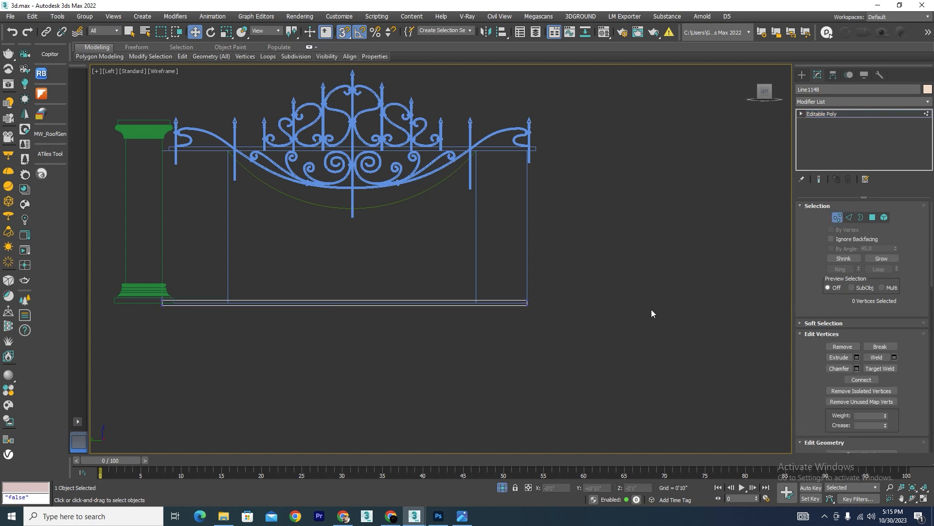
scroll(651, 308, "up", 2)
left_click(837, 217)
left_click(602, 313)
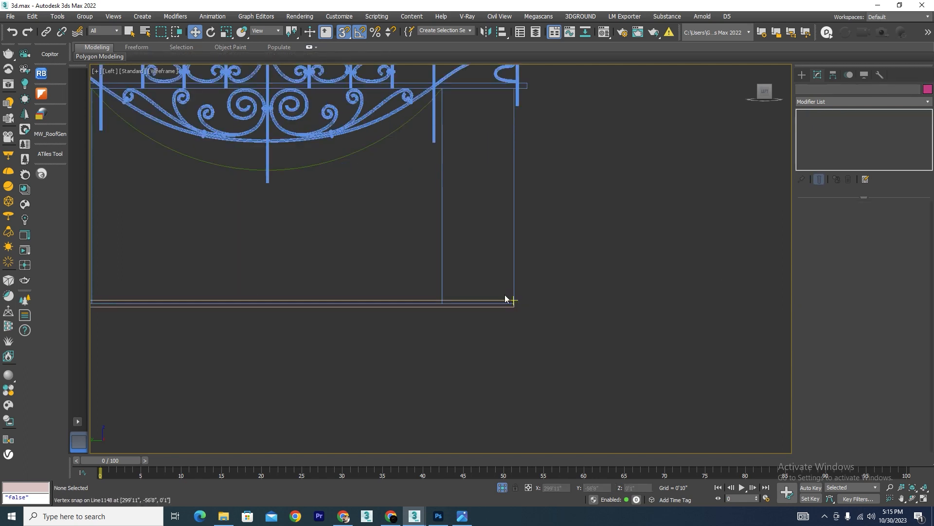
Create a standard Box covering the wall panel, snapped from its upper corner beside the post to its opposite lower corner.
left_click(803, 76)
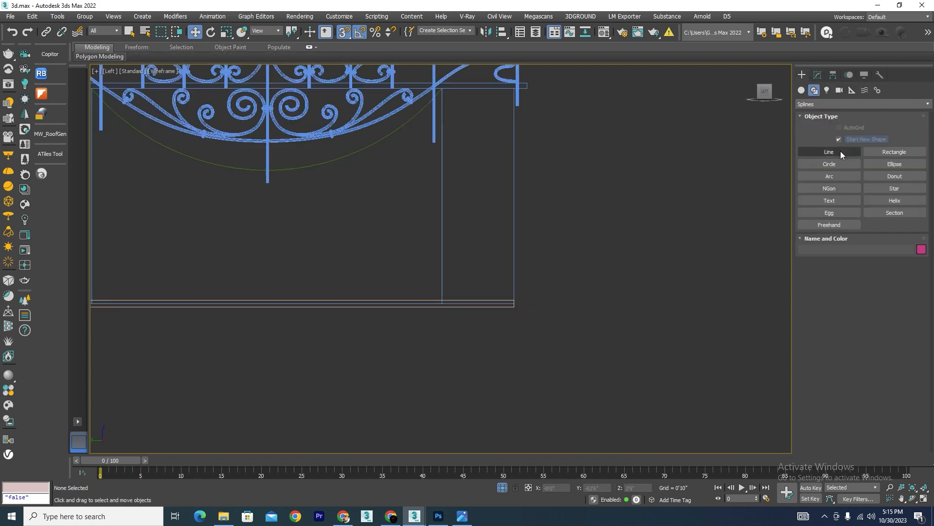
left_click(801, 91)
left_click(848, 104)
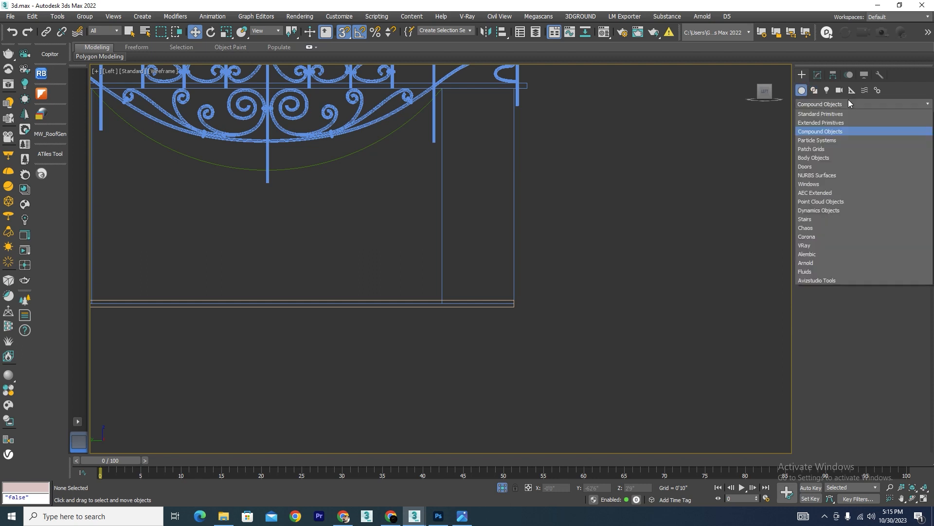
left_click(827, 113)
left_click(833, 140)
scroll(685, 151, "down", 4)
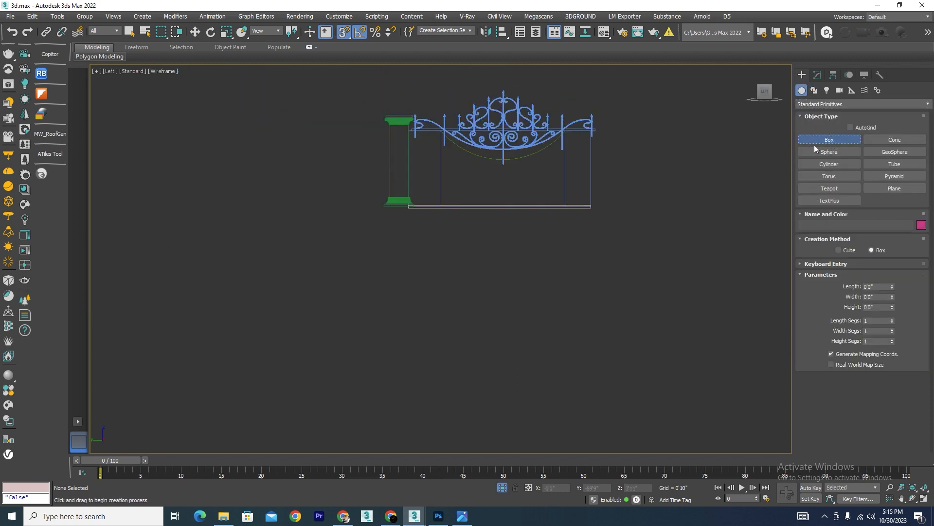
scroll(425, 143, "up", 3)
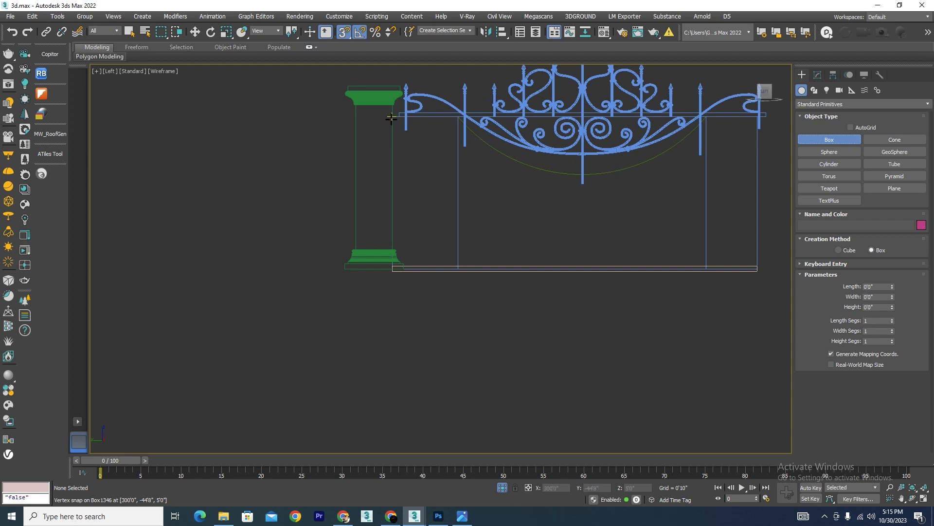
left_click_drag(392, 115, 756, 269)
left_click(757, 269)
key("w")
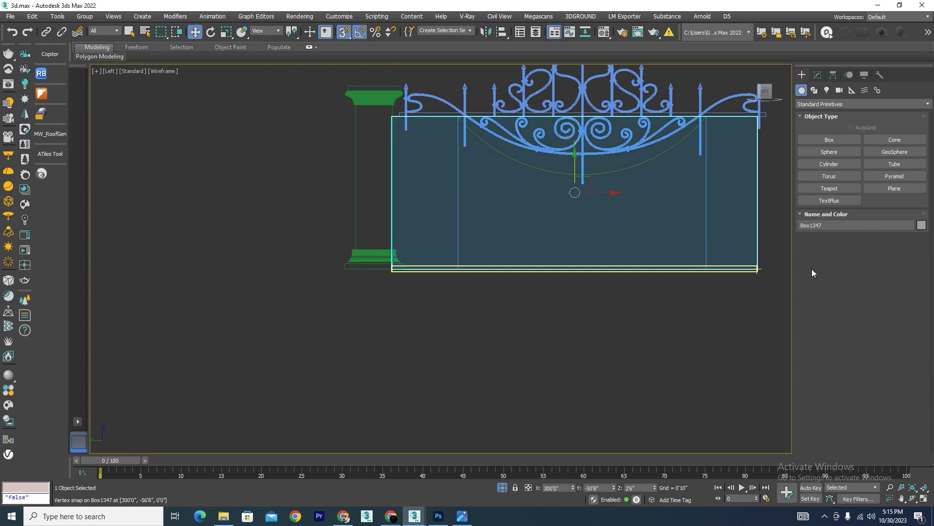
Set the new box's length to 9".
left_click(817, 75)
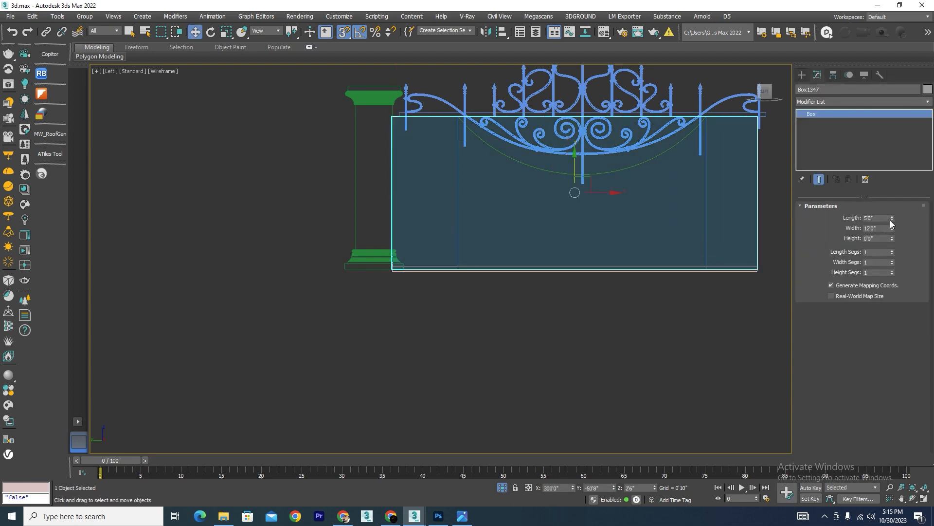
left_click_drag(891, 223, 899, 247)
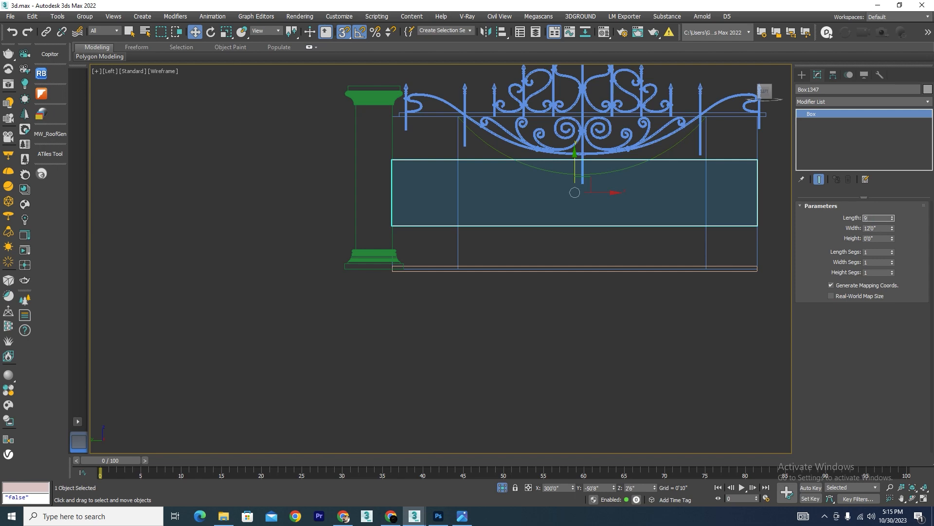
key("Return")
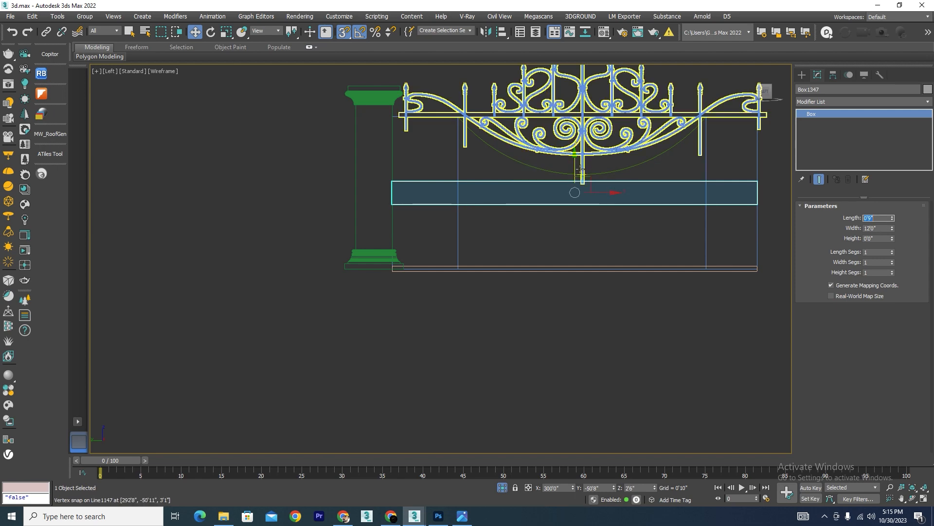
Move the 9" box down and snap its lower corner to the wall panel's bottom corner.
left_click_drag(576, 167, 678, 340)
scroll(740, 287, "up", 2)
scroll(694, 380, "down", 2)
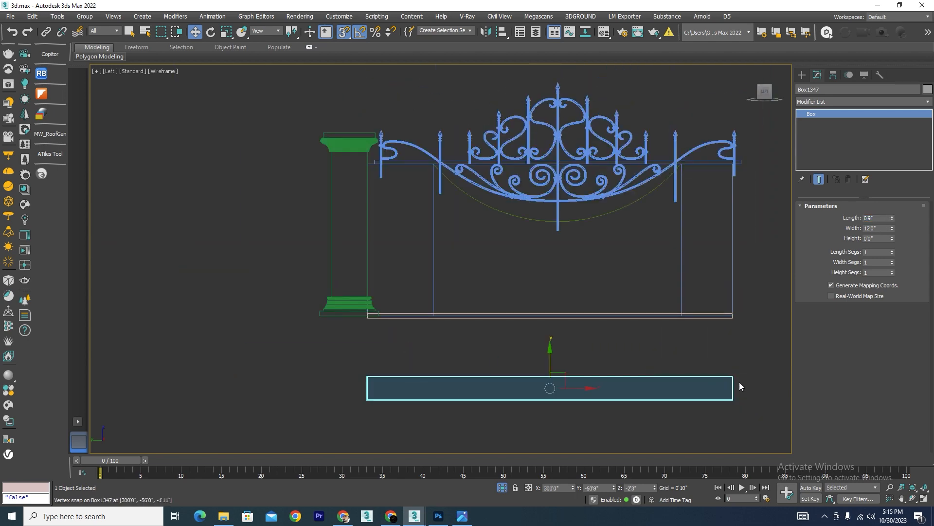
scroll(730, 386, "up", 1)
left_click_drag(738, 404, 743, 286)
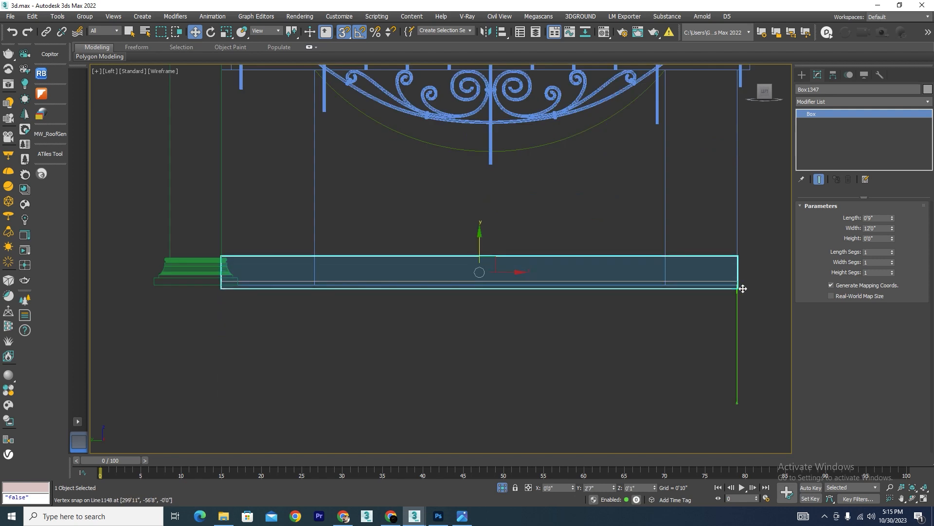
scroll(742, 285, "up", 2)
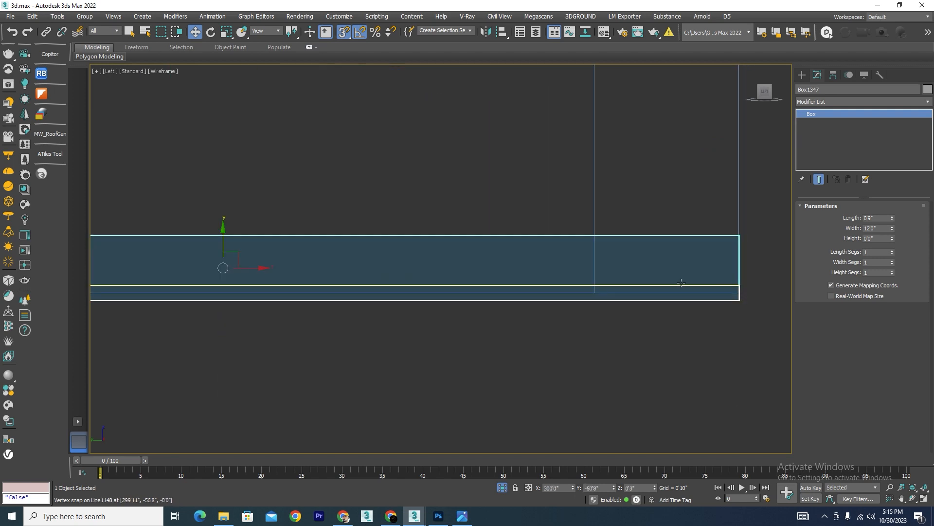
scroll(632, 310, "down", 1)
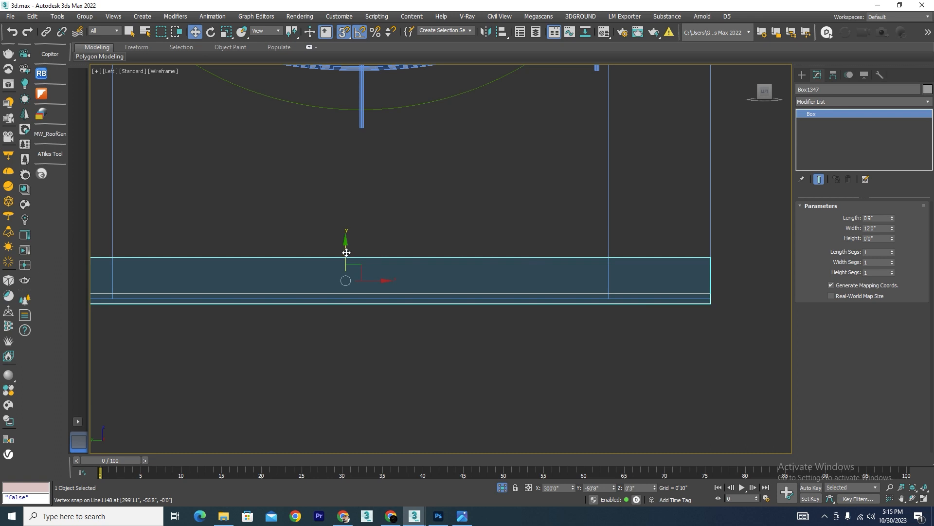
left_click(703, 250)
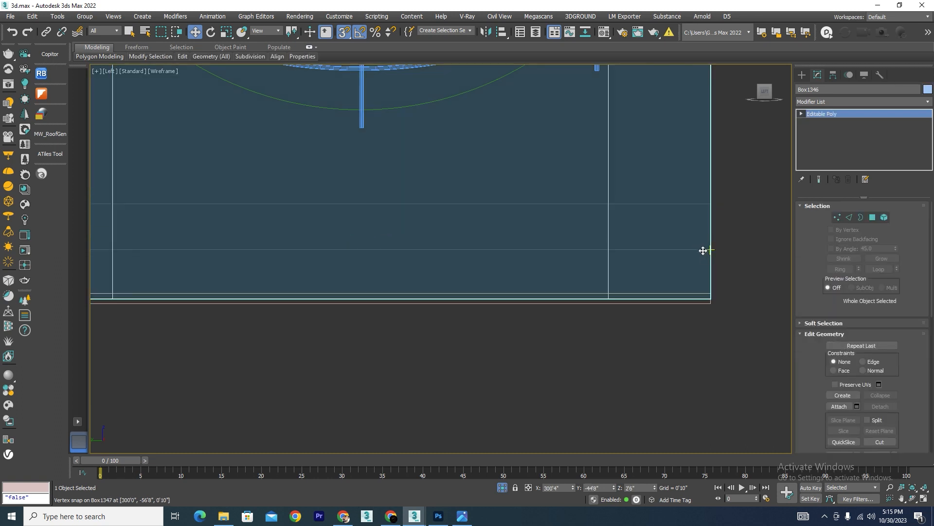
left_click_drag(703, 251, 714, 296)
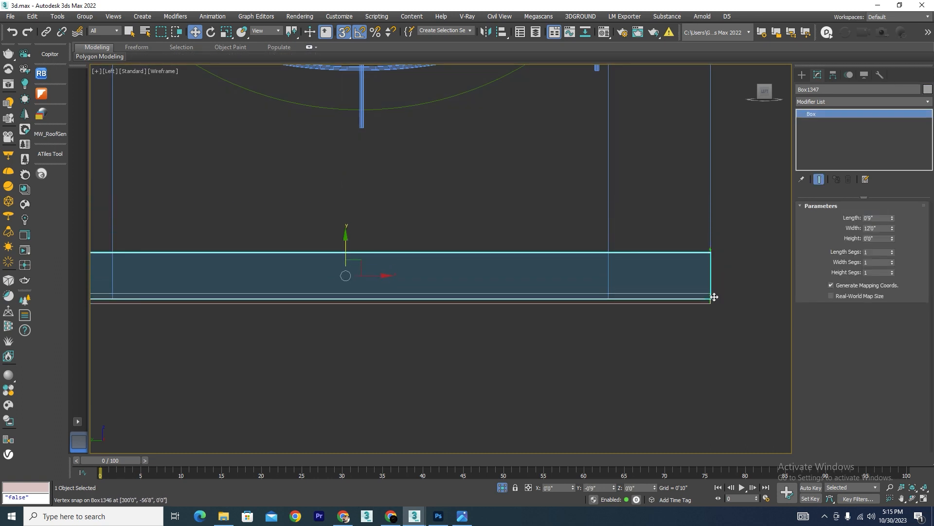
Move the bottom strip up so that its underside rests on the 9" box's upper edge.
left_click(448, 295)
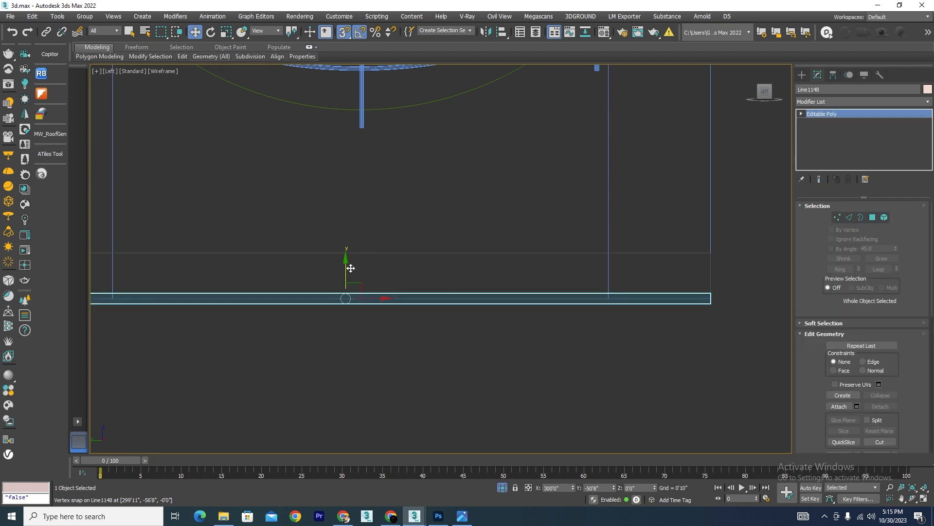
left_click_drag(350, 268, 709, 246)
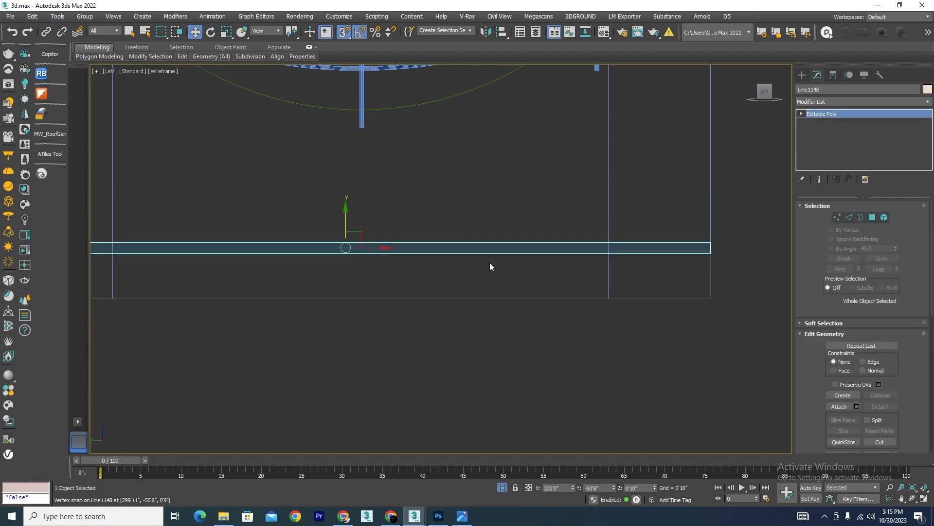
scroll(489, 262, "down", 5)
scroll(468, 169, "up", 4)
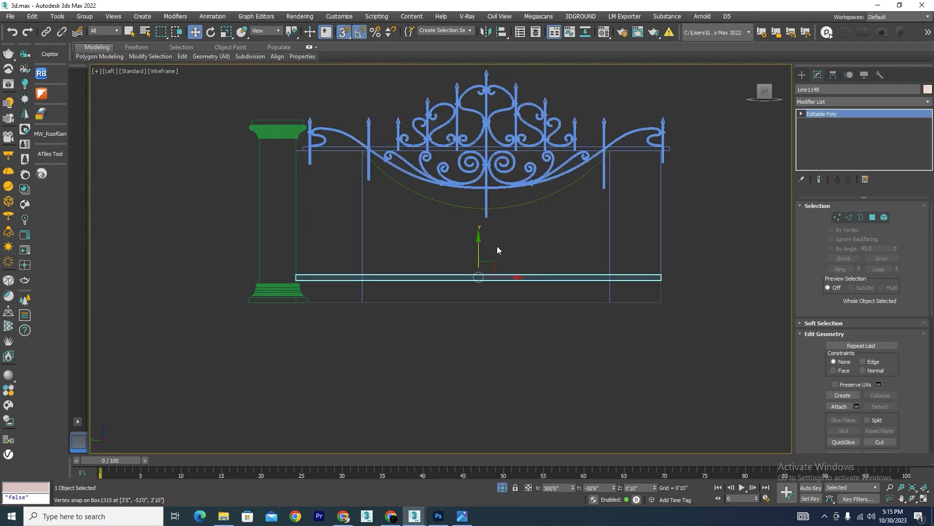
Lock the selection on the strip and clone it upward as four copies spaced 11" apart.
scroll(495, 260, "up", 3)
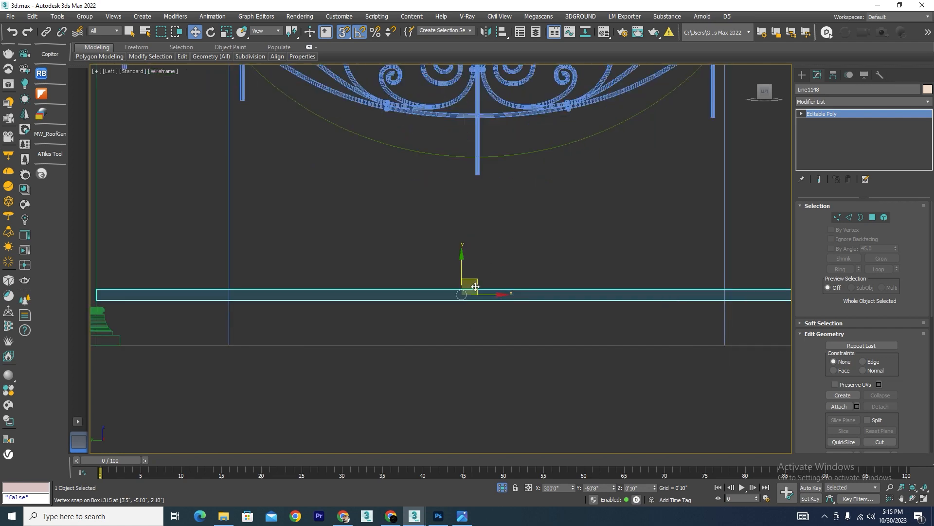
left_click(516, 487)
scroll(432, 316, "down", 4)
scroll(573, 303, "up", 3)
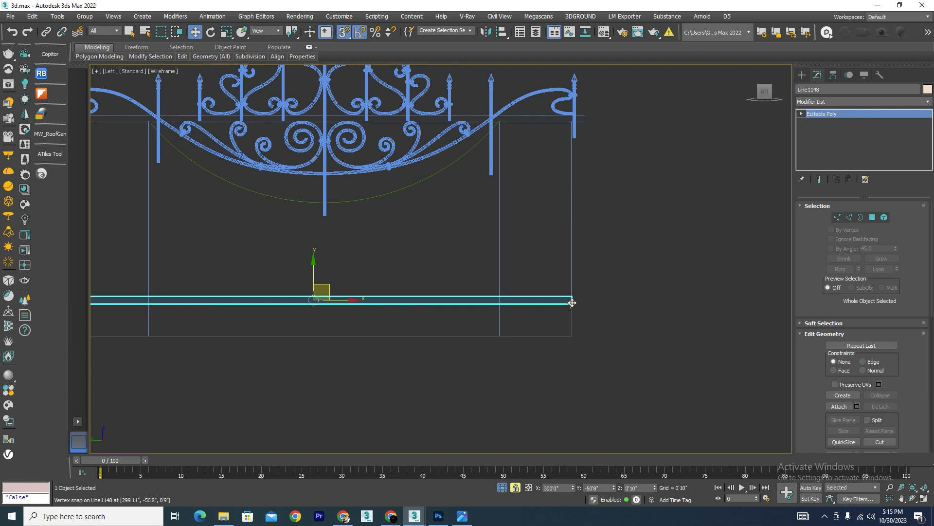
left_click_drag(572, 303, 573, 265, "shift")
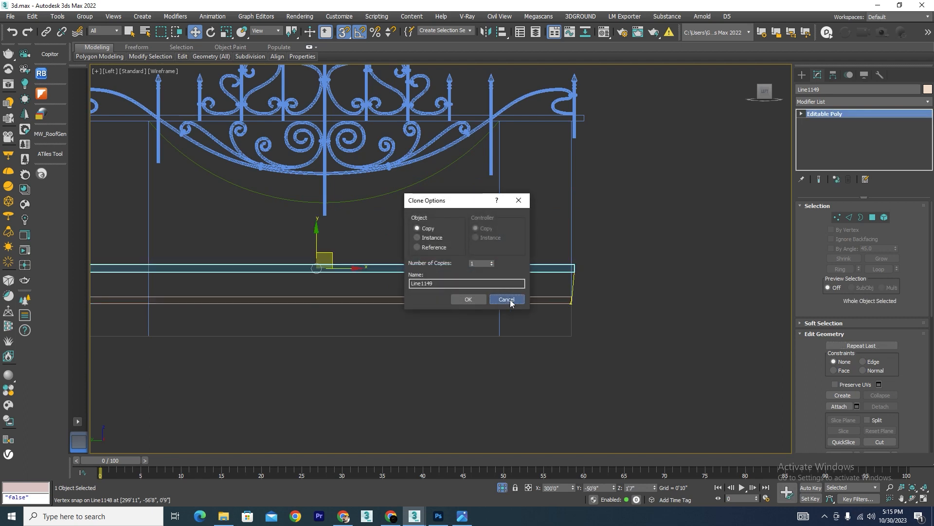
left_click(507, 299)
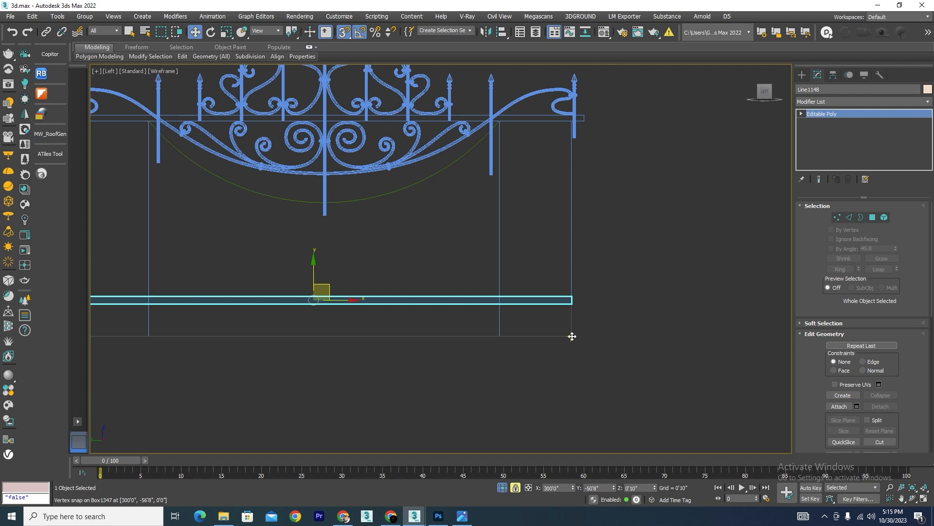
left_click_drag(572, 336, 572, 296, "shift")
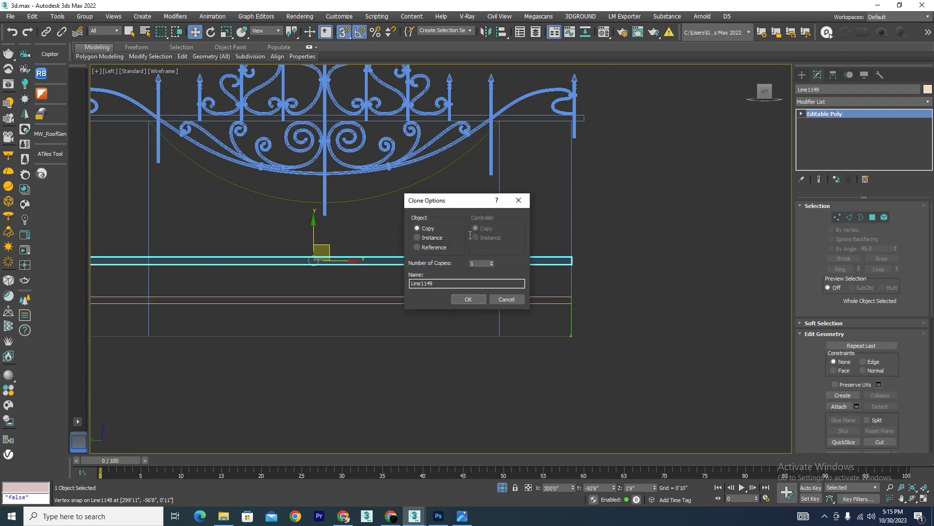
left_click(492, 262)
left_click(491, 262)
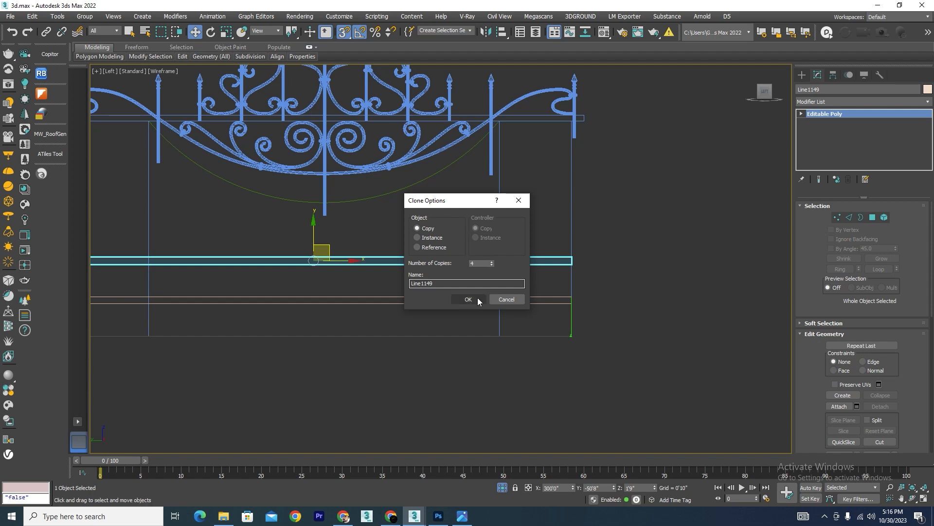
left_click(475, 298)
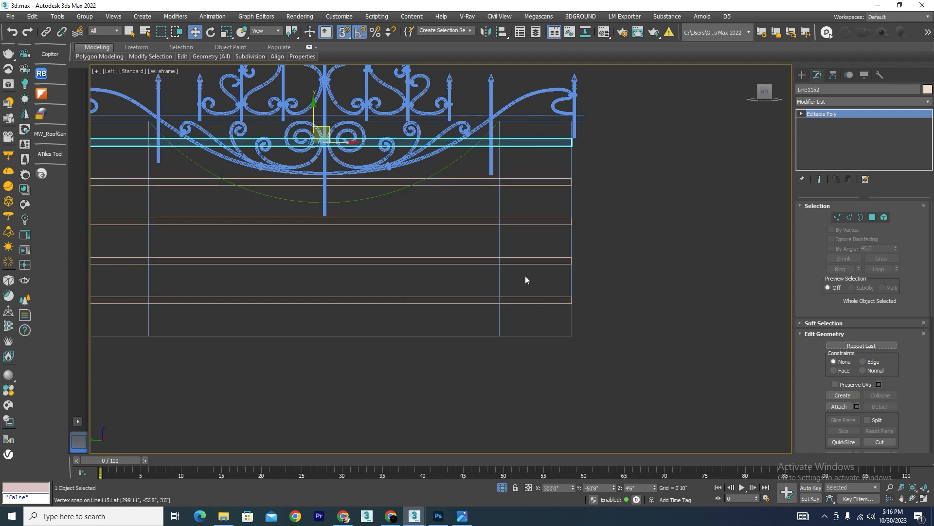
In a shaded 3D view, move the extruded arc block along X through the wall's thickness and convert it to an Editable Poly.
scroll(526, 277, "down", 4)
middle_click_drag(592, 334, 540, 356, "alt")
left_click(541, 355)
key("F3")
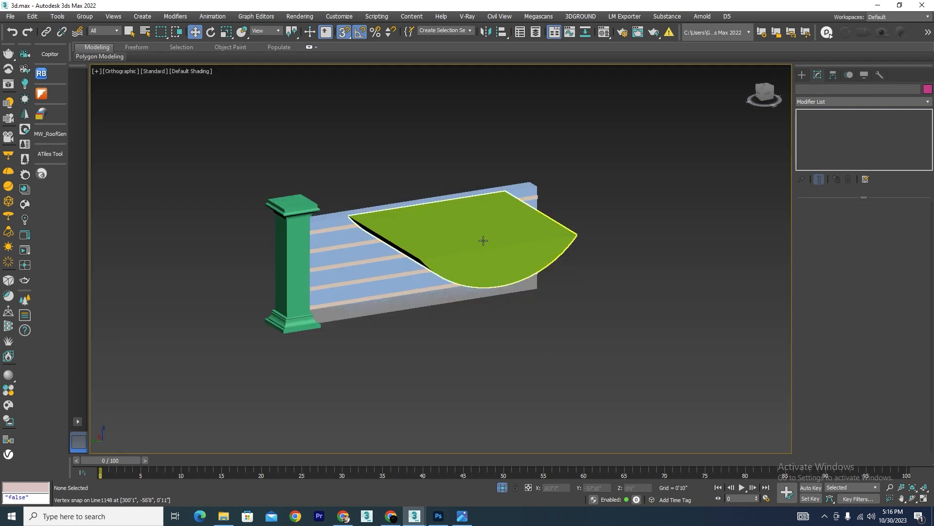
scroll(482, 240, "up", 2)
left_click(477, 247)
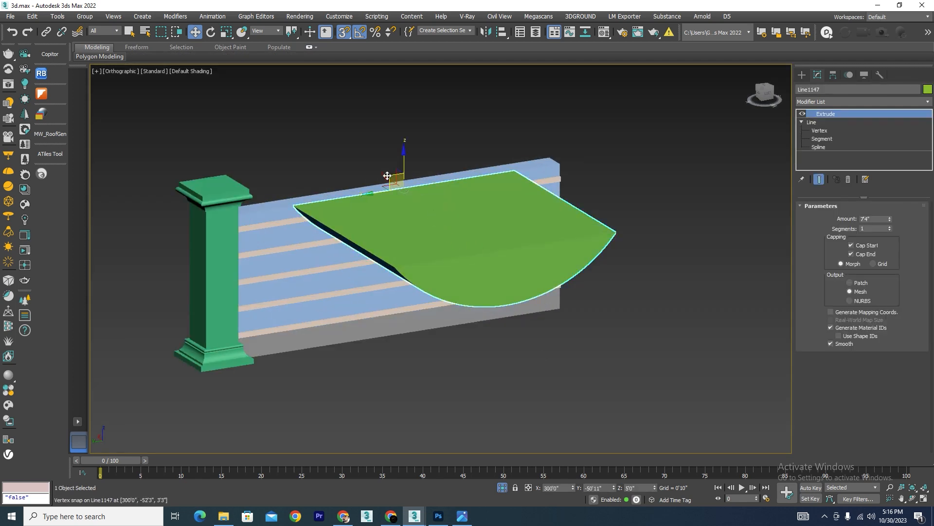
middle_click_drag(438, 236, 462, 250, "alt")
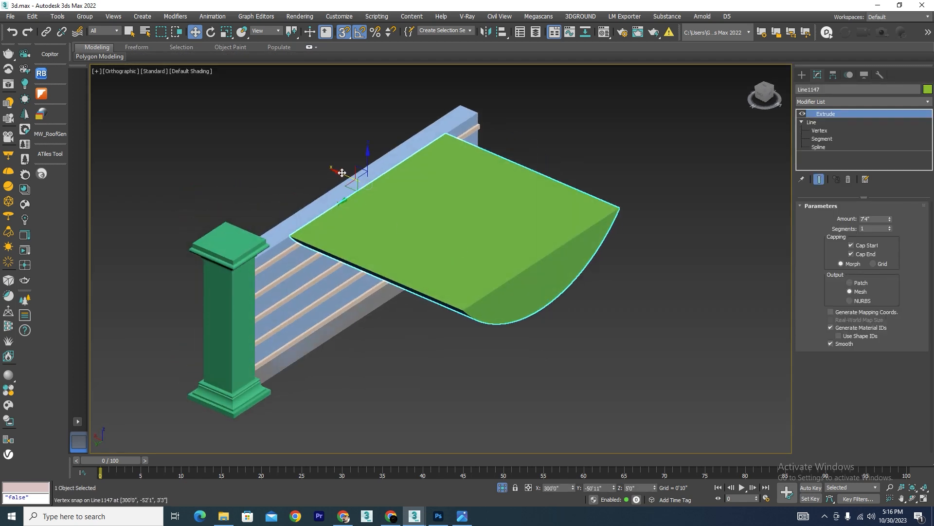
left_click_drag(333, 174, 244, 142)
scroll(248, 243, "up", 3)
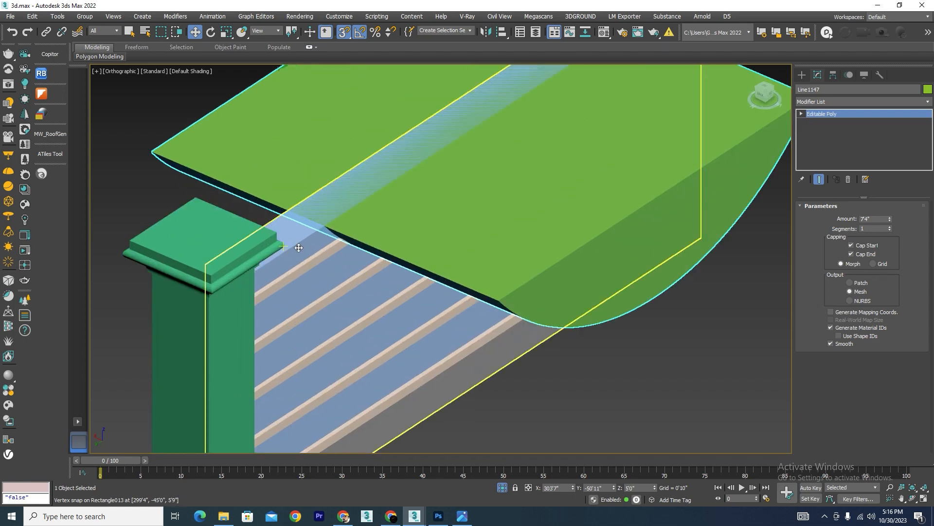
Cut the curved opening by subtracting the arc block from the wall panel with ProBoolean.
left_click(298, 244)
left_click(802, 75)
left_click(919, 105)
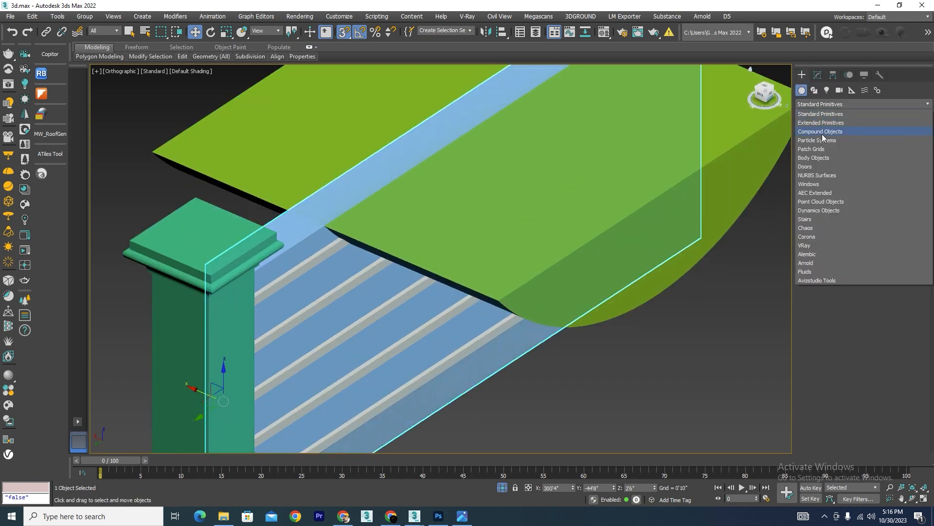
left_click(822, 129)
left_click(890, 188)
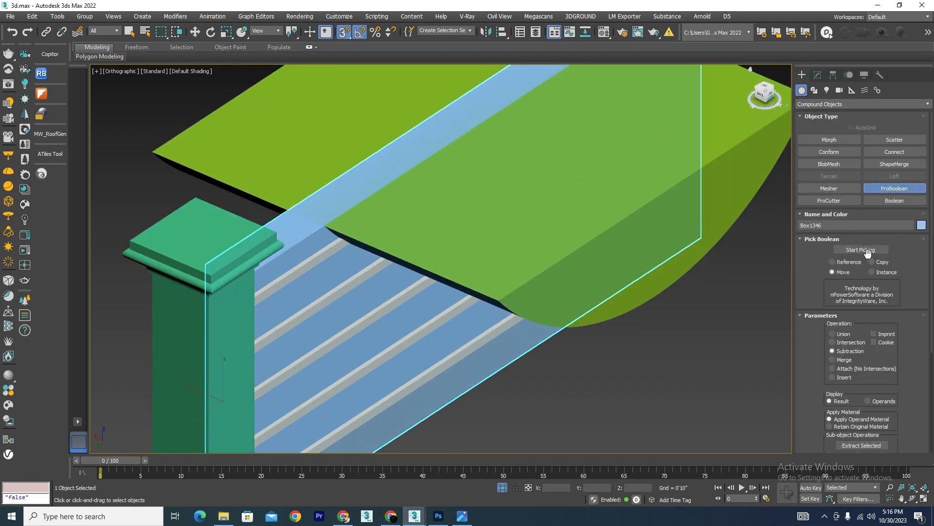
left_click(861, 249)
left_click(516, 217)
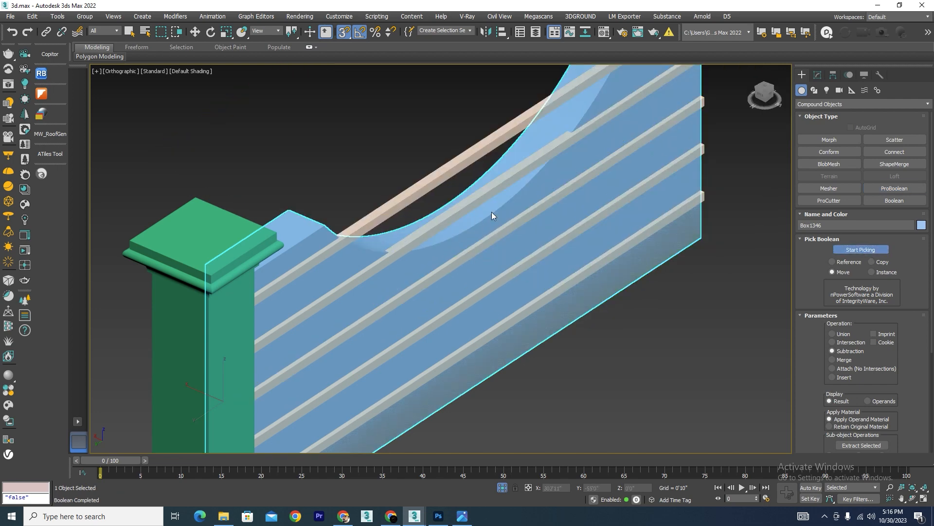
Subtract the four lower horizontal strips from the wall panel to cut grooves.
left_click(549, 201)
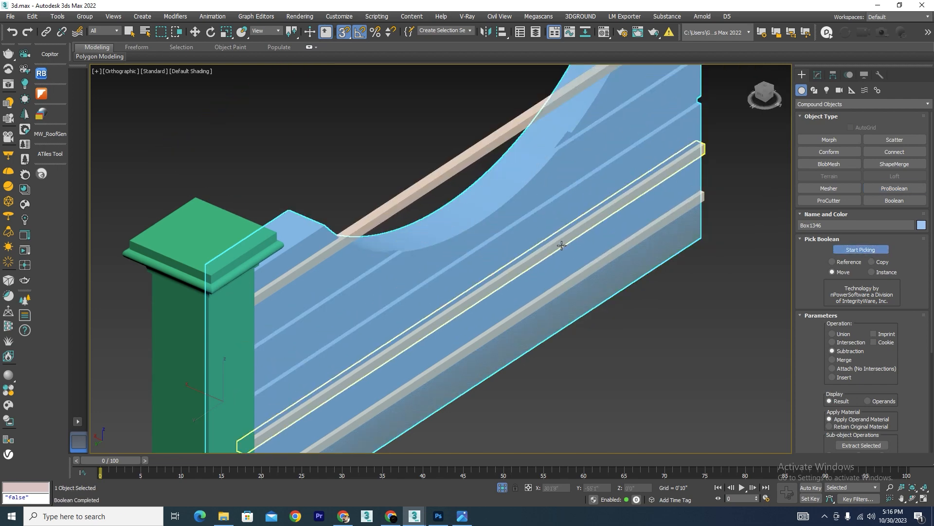
left_click(559, 243)
left_click(584, 269)
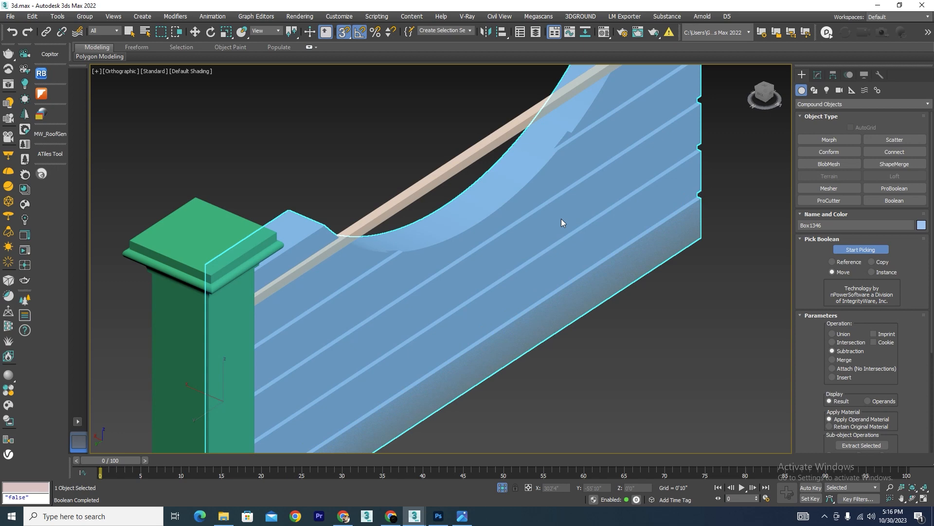
Subtract the remaining upper strip from the wall panel and deselect the panel.
left_click(490, 145)
scroll(490, 145, "down", 5)
key("w")
left_click(600, 273)
scroll(421, 208, "up", 4)
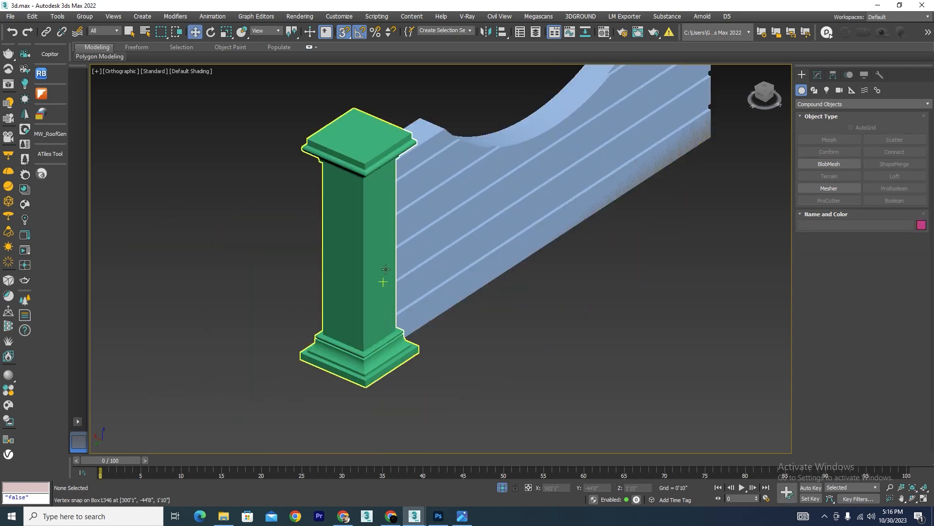
Select the post and wall panel objects together in the front view and exit isolation to show the whole site.
left_click(381, 274)
scroll(438, 214, "down", 10)
scroll(556, 173, "up", 2)
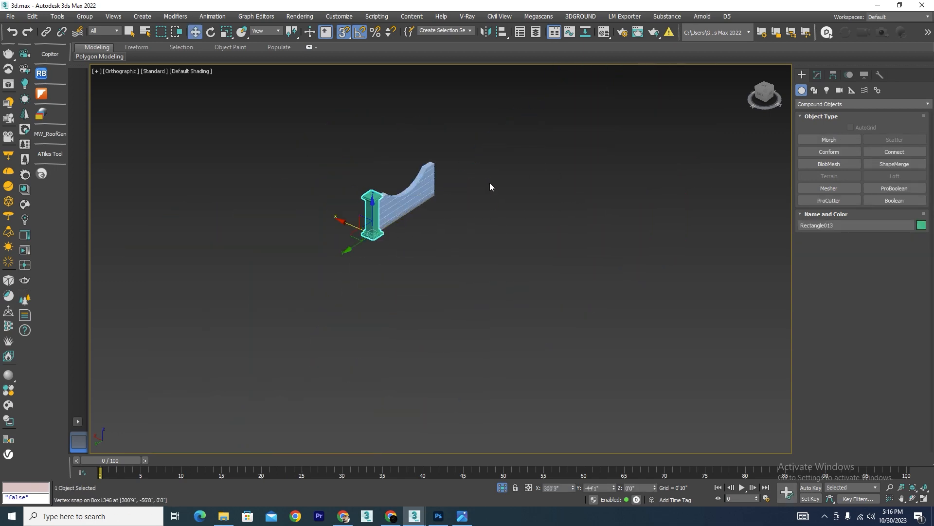
scroll(439, 168, "up", 6)
scroll(428, 251, "down", 2)
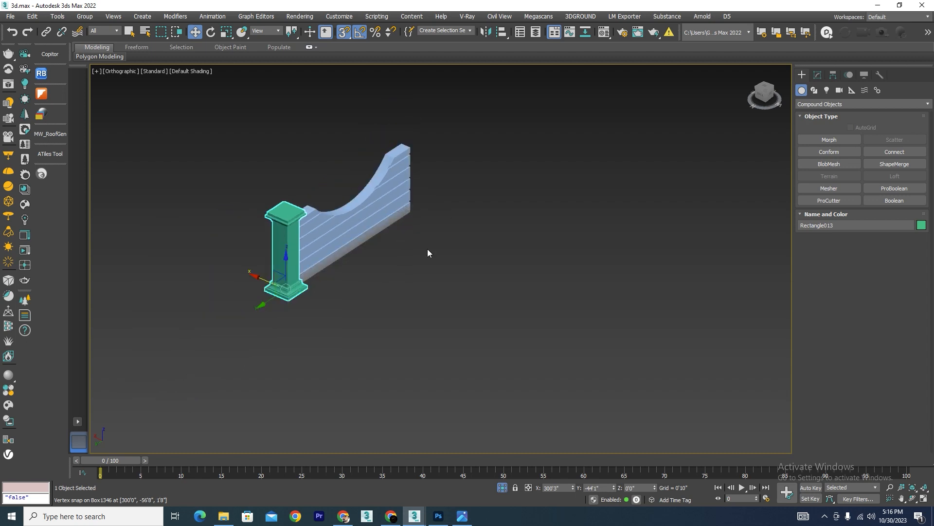
scroll(287, 255, "up", 4)
key("f")
scroll(365, 253, "down", 4)
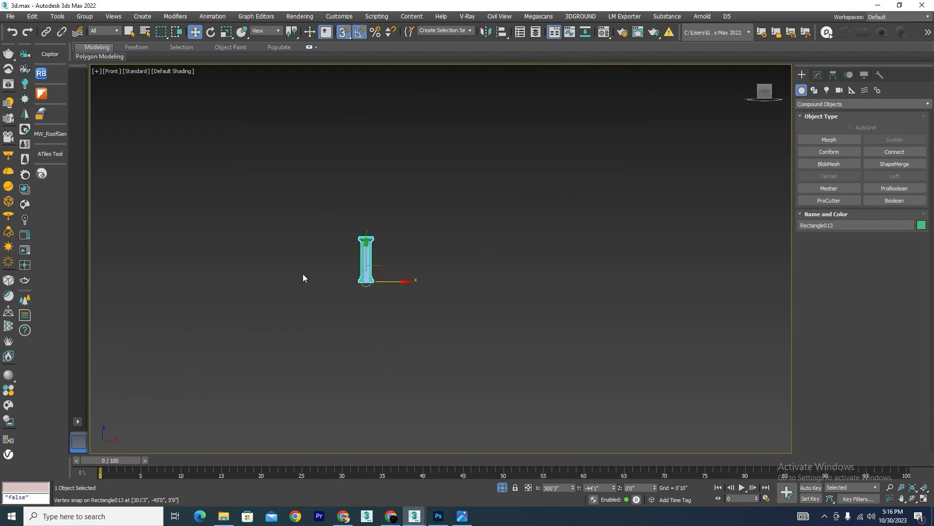
scroll(303, 274, "up", 4)
left_click_drag(619, 94, 360, 287)
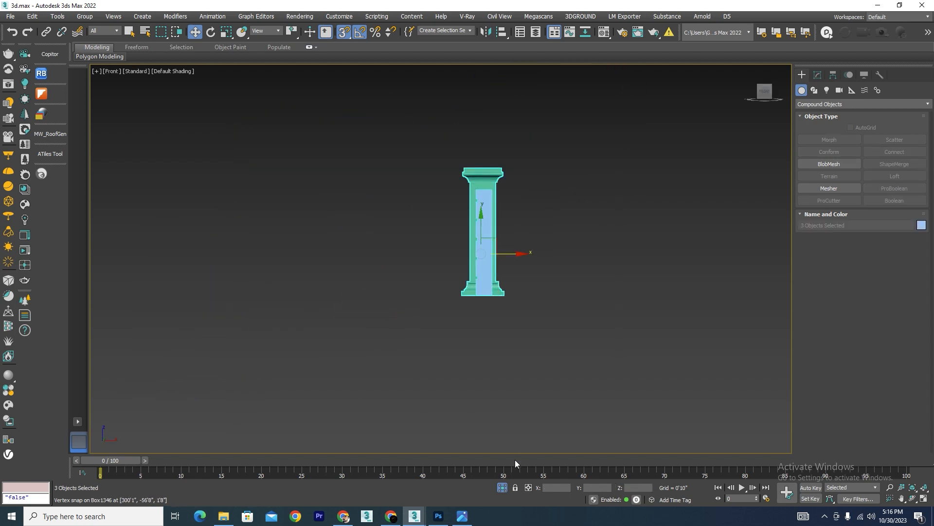
left_click(502, 488)
Add the black wrought-iron ornament on the paving to the selection and isolate it together with the post and wall panel.
middle_click_drag(499, 257, 479, 280, "alt")
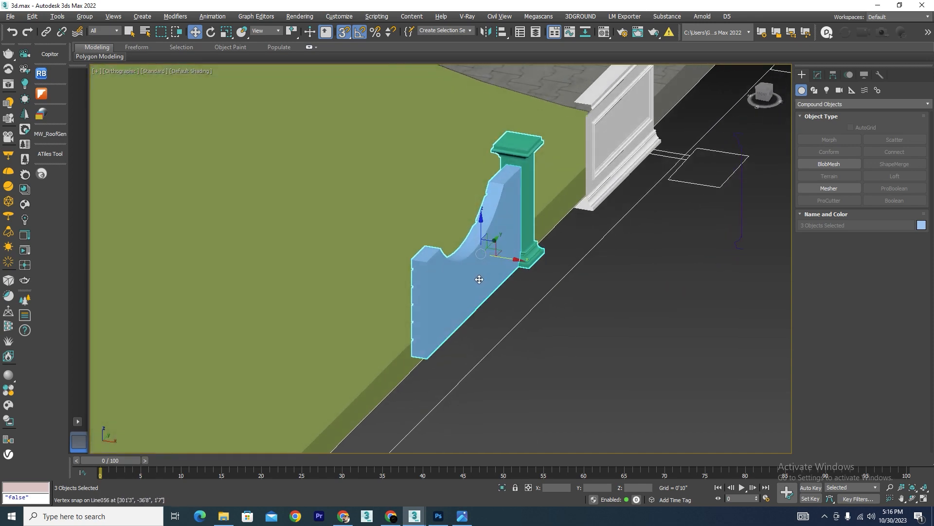
scroll(487, 217, "down", 6)
scroll(487, 218, "down", 4)
scroll(549, 236, "down", 2)
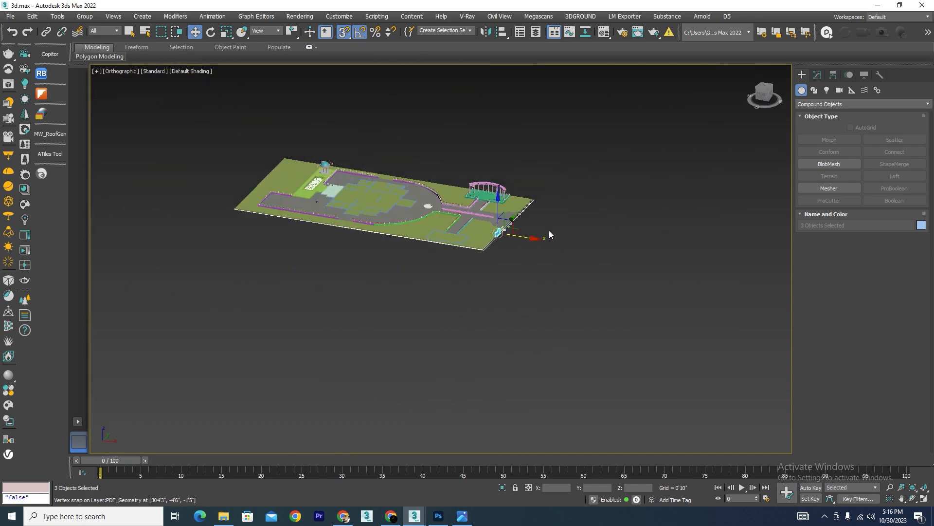
middle_click_drag(325, 180, 538, 275, "alt")
scroll(538, 275, "up", 3)
scroll(594, 257, "down", 2)
scroll(280, 311, "up", 13)
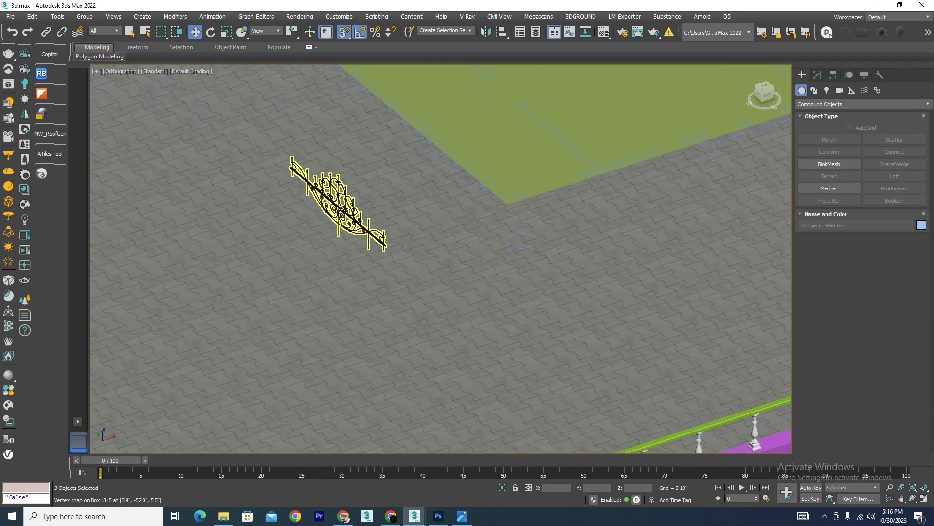
left_click(345, 210, "ctrl")
left_click(503, 488)
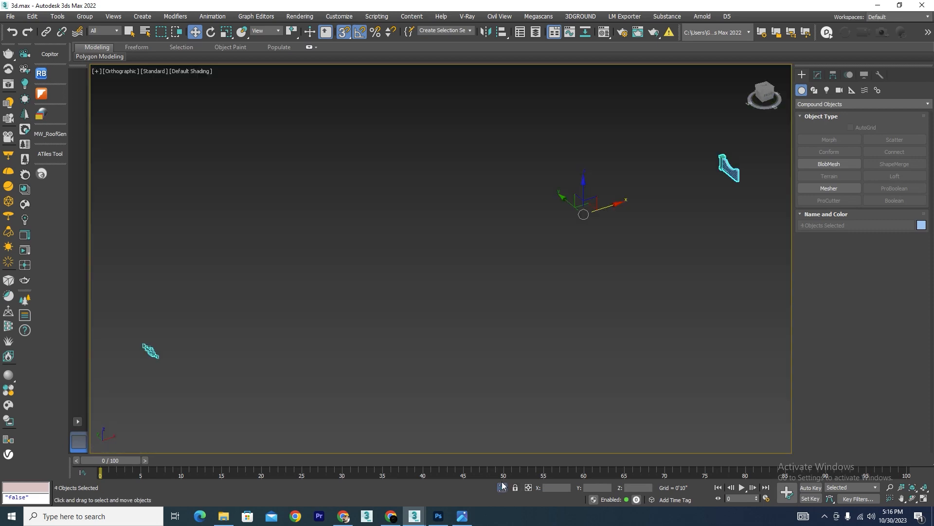
In the top view, with snapping off, move the ornament along X to about 300'4", centred on the wall panel's thickness.
key("t")
left_click(450, 304)
key("shift+g")
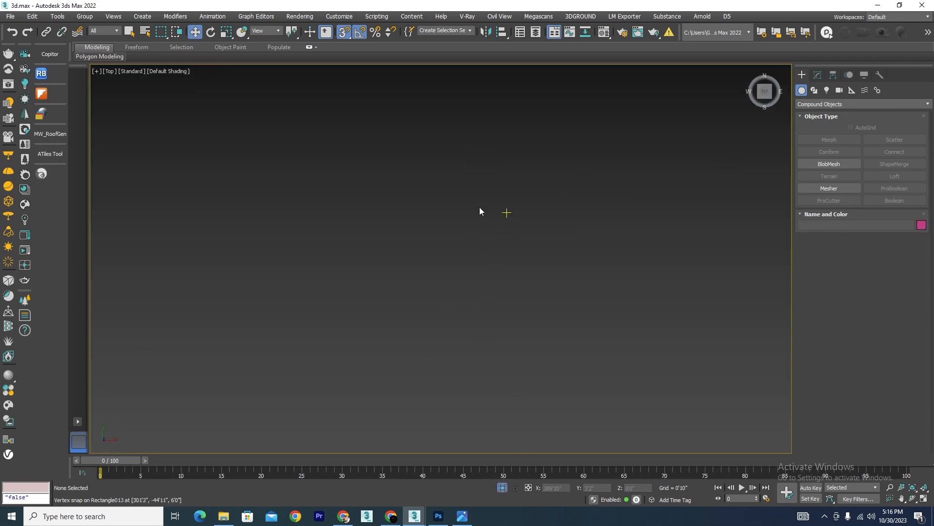
left_click_drag(2, 424, 1, 426)
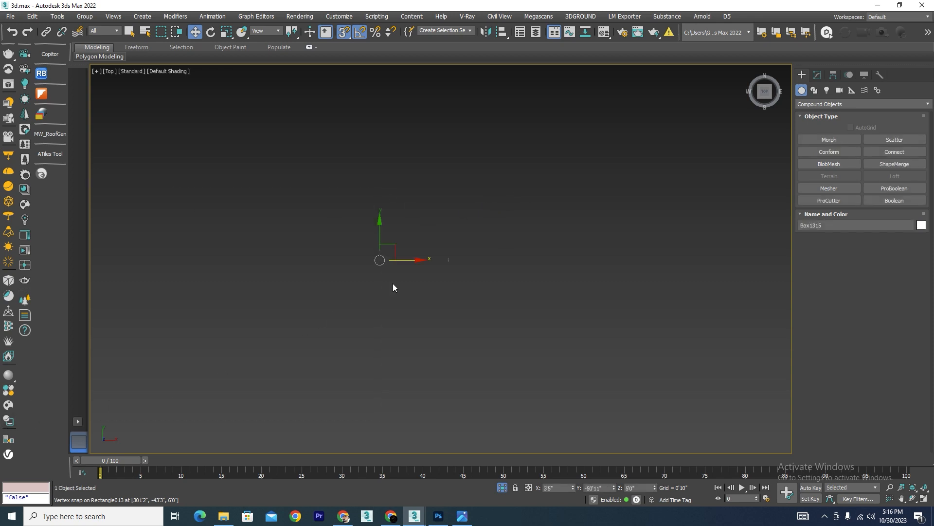
scroll(399, 261, "up", 10)
key("s")
left_click_drag(295, 249, 582, 262)
scroll(582, 263, "up", 5)
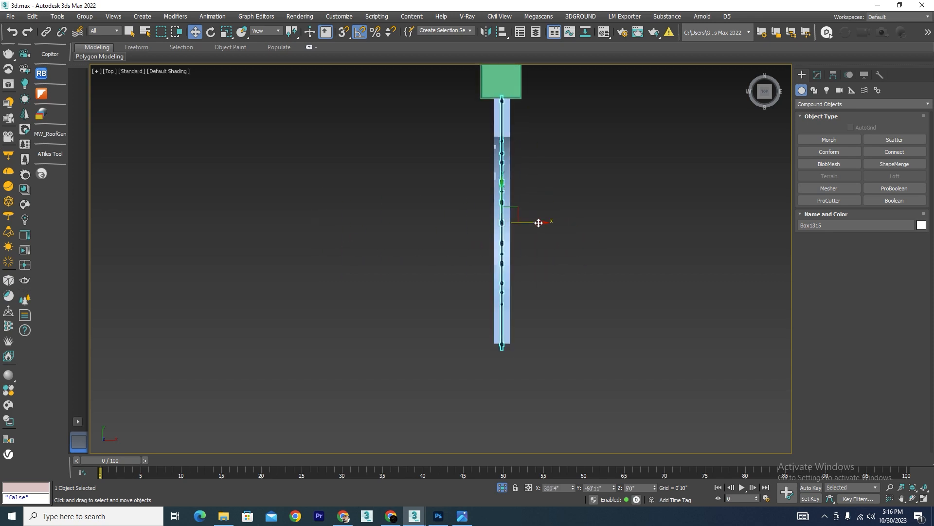
In the left view, shift the ornament horizontally to about Y -50'8" so it fits along the wall panel, and deselect it.
key("l")
scroll(415, 269, "up", 8)
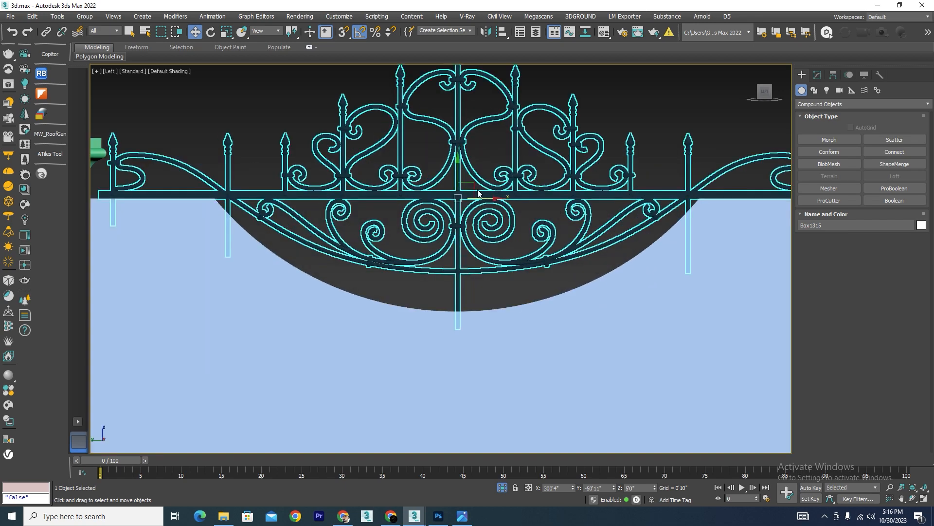
scroll(478, 193, "down", 5)
scroll(486, 188, "up", 3)
scroll(379, 188, "down", 3)
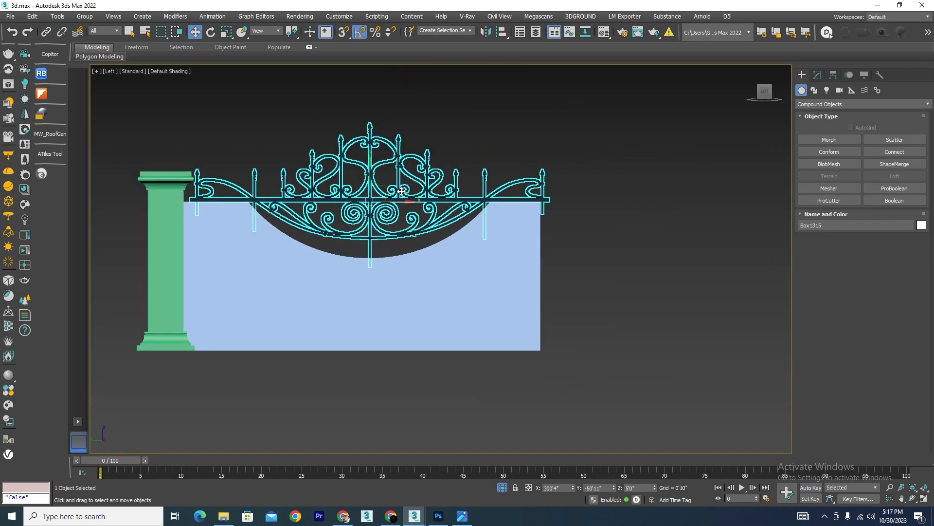
scroll(405, 190, "up", 3)
left_click_drag(415, 210, 402, 209)
scroll(401, 209, "down", 4)
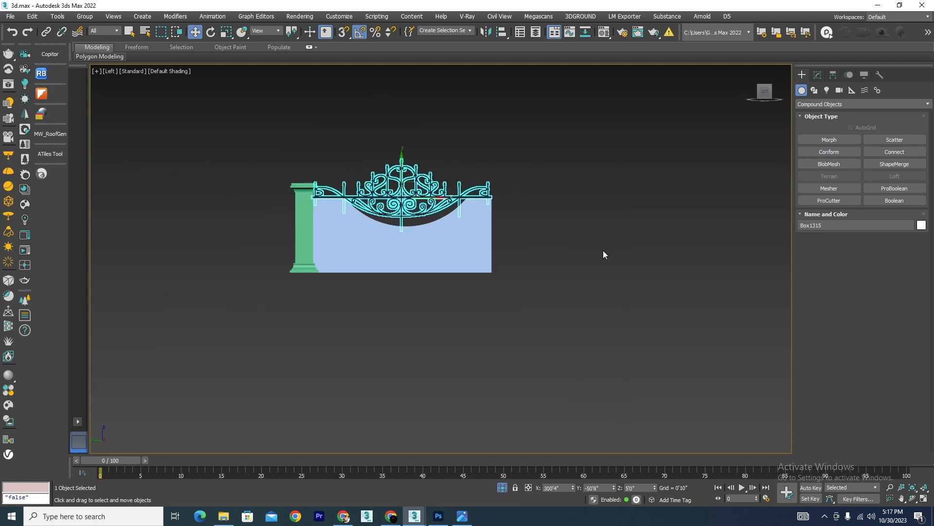
left_click(604, 255)
Select the post and convert it to an Editable Poly.
scroll(307, 214, "up", 4)
left_click(320, 218)
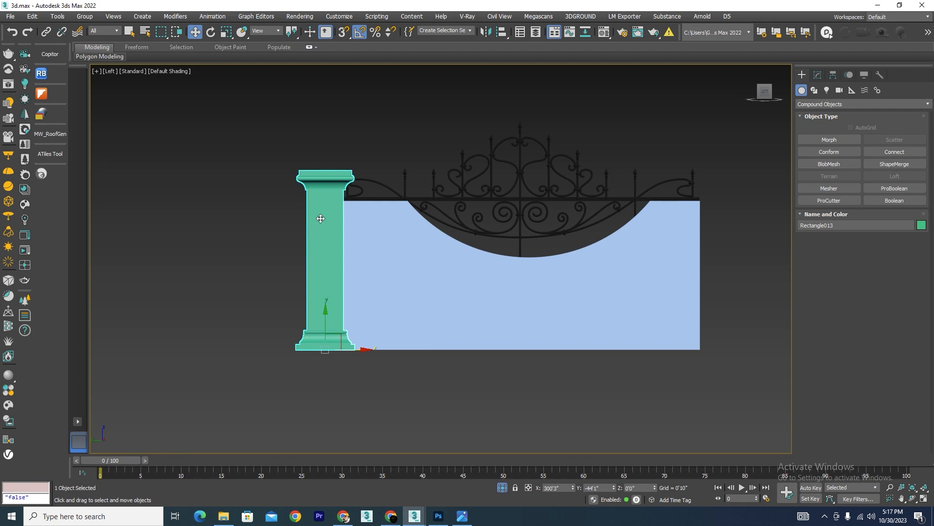
right_click(320, 219)
mouse_move(369, 377)
left_click(450, 378)
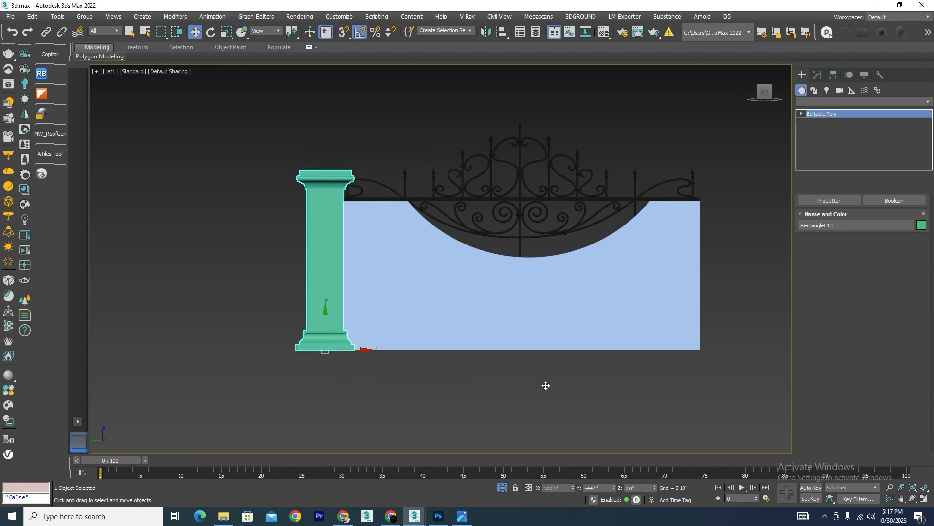
Raise the vertices of the post's cap by about 1'1" and leave vertex editing.
left_click(838, 221)
left_click_drag(436, 130, 271, 216)
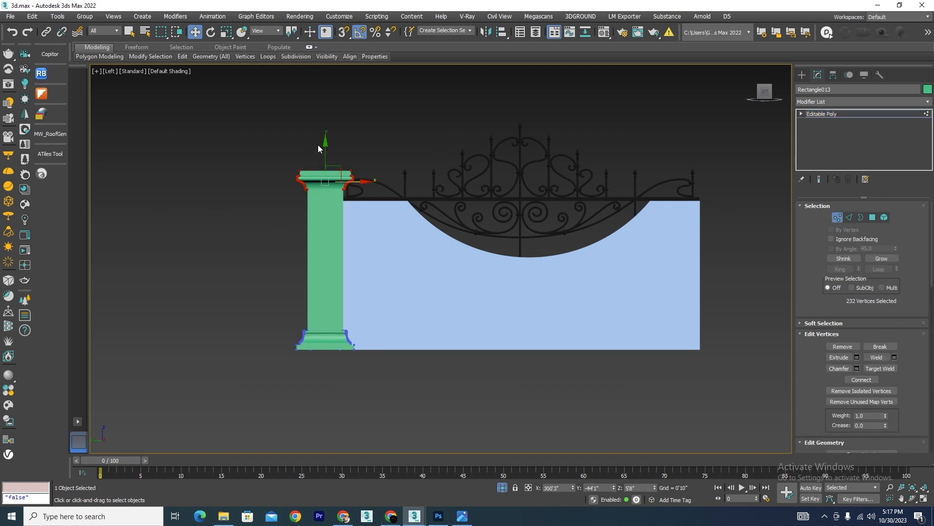
left_click_drag(326, 144, 325, 110)
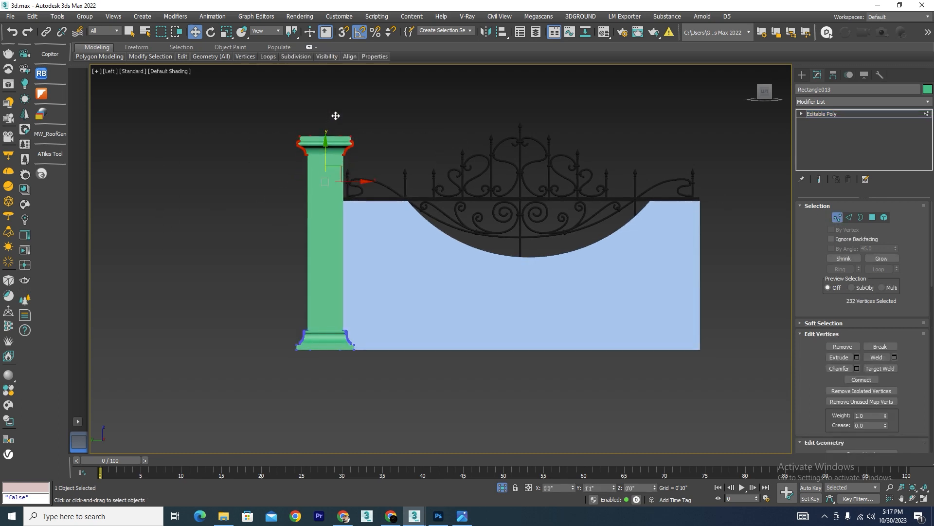
left_click(837, 217)
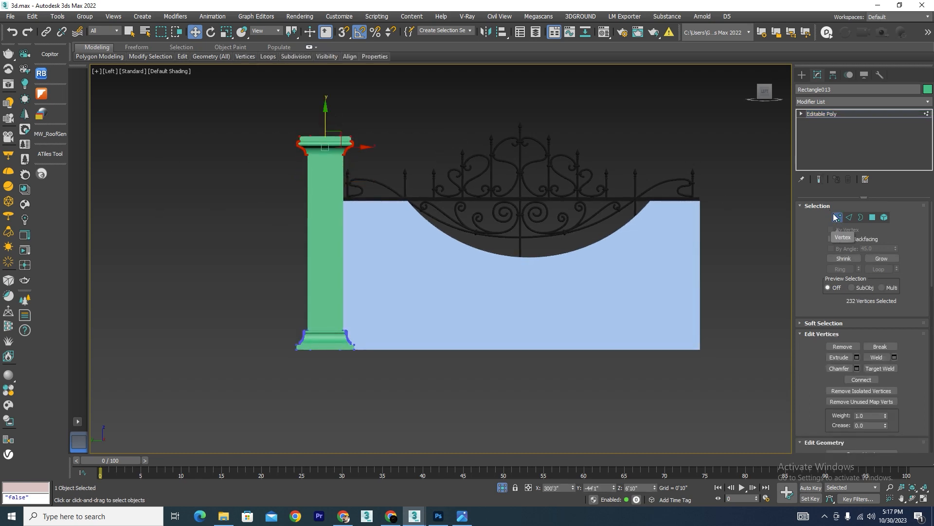
Examine in a 3D view how the post's base meets the wall panel, with the post selected at the end.
left_click(421, 419)
scroll(308, 317, "up", 3)
left_click(325, 316)
scroll(323, 316, "down", 3)
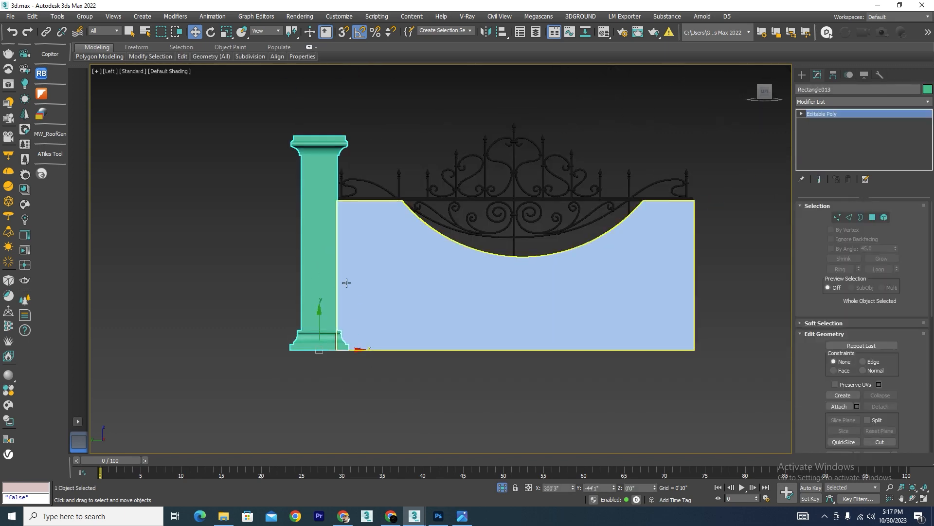
middle_click_drag(365, 312, 399, 372, "alt")
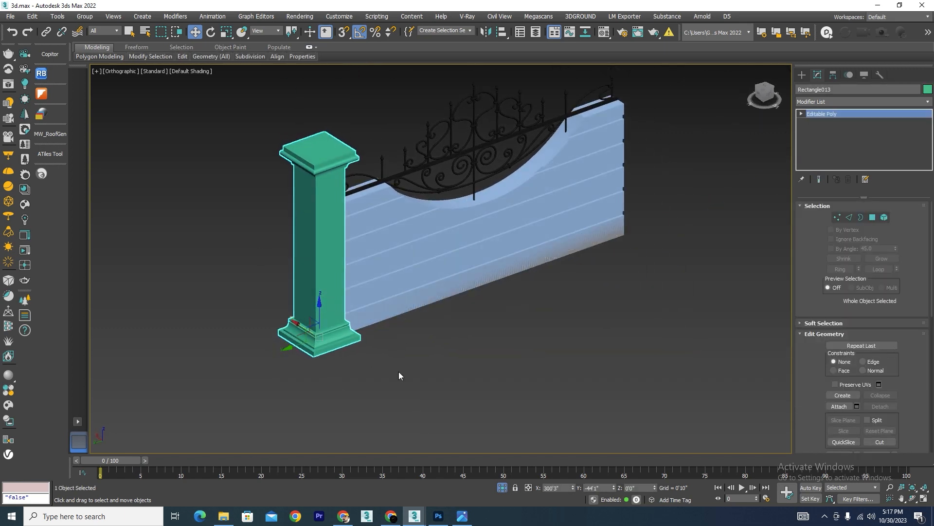
left_click(398, 372)
scroll(398, 375, "up", 5)
left_click(400, 383)
key("Delete")
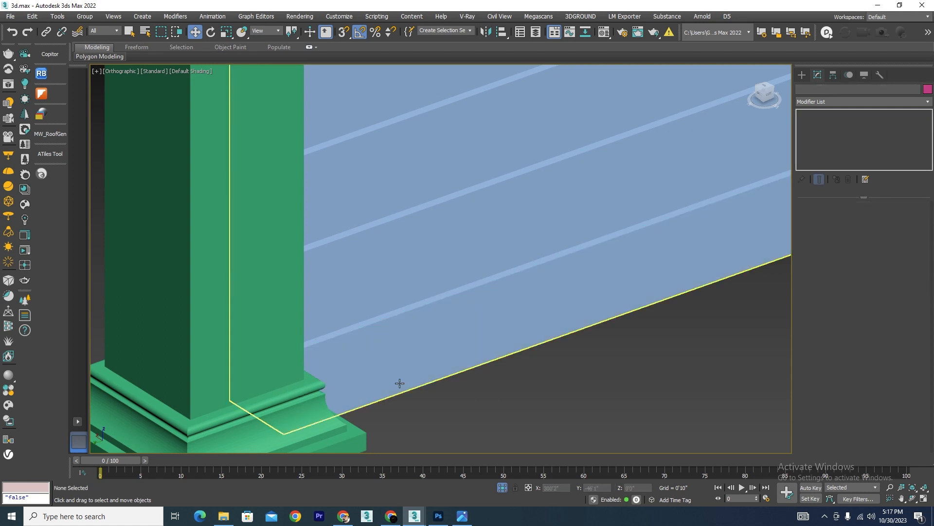
left_click(298, 330)
scroll(392, 374, "down", 5)
scroll(309, 394, "up", 5)
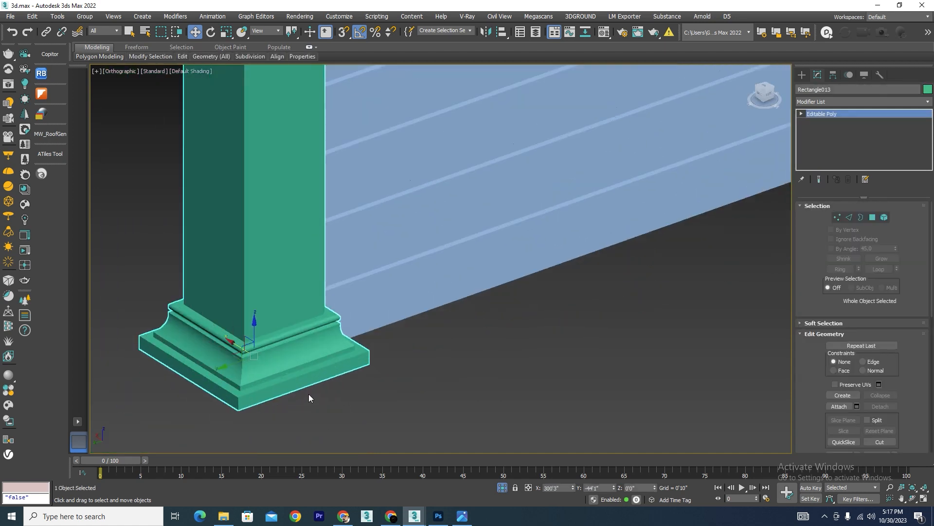
left_click(802, 74)
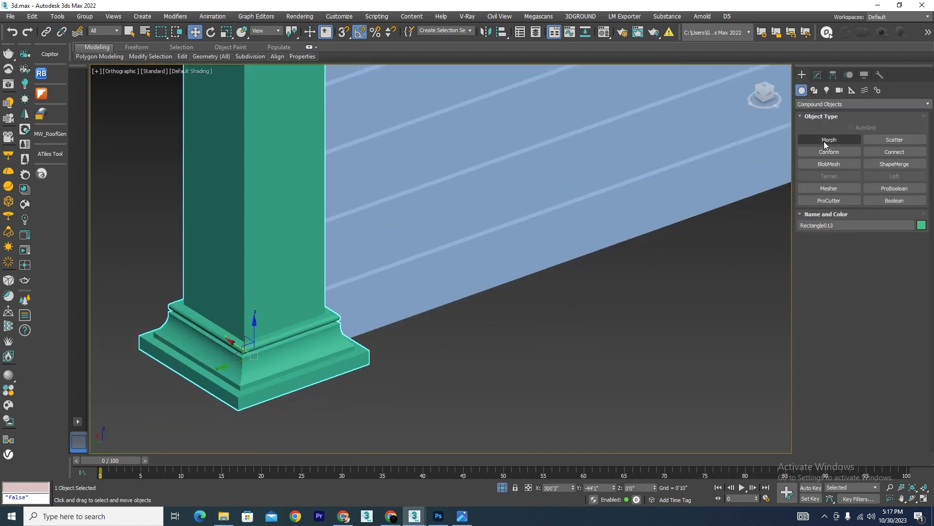
left_click(814, 90)
left_click(829, 151)
key("s")
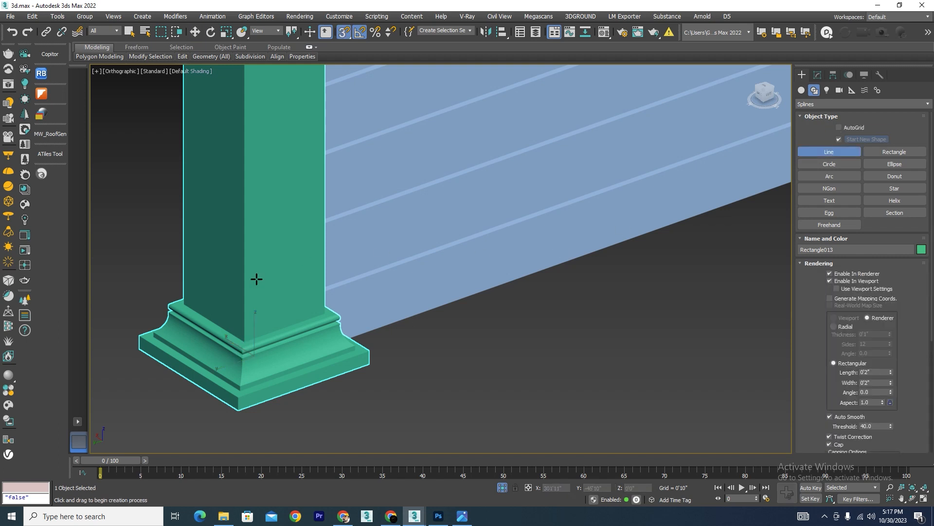
scroll(194, 276, "up", 4)
scroll(210, 274, "down", 5)
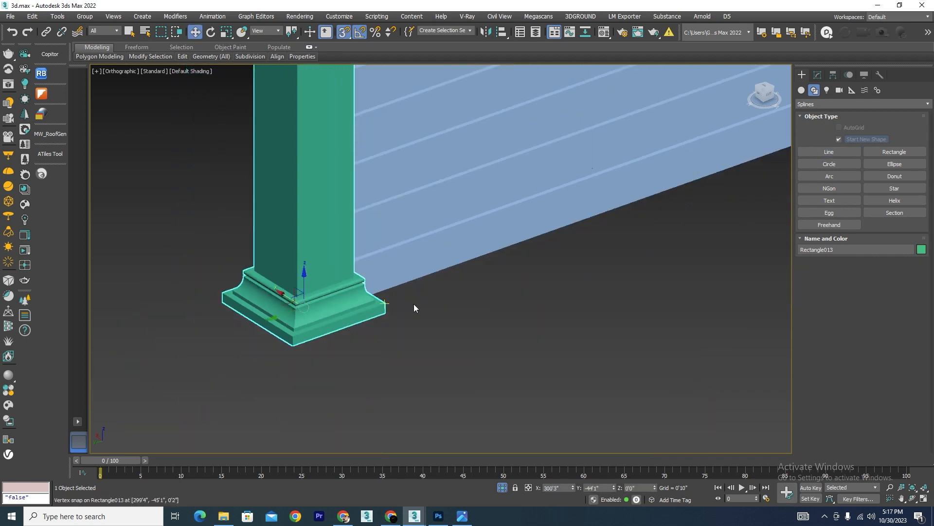
right_click(444, 322)
left_click(377, 394)
In the left view, select the four vertical edges of the post's shaft and switch to wireframe display.
key("f")
scroll(467, 282, "down", 5)
key("l")
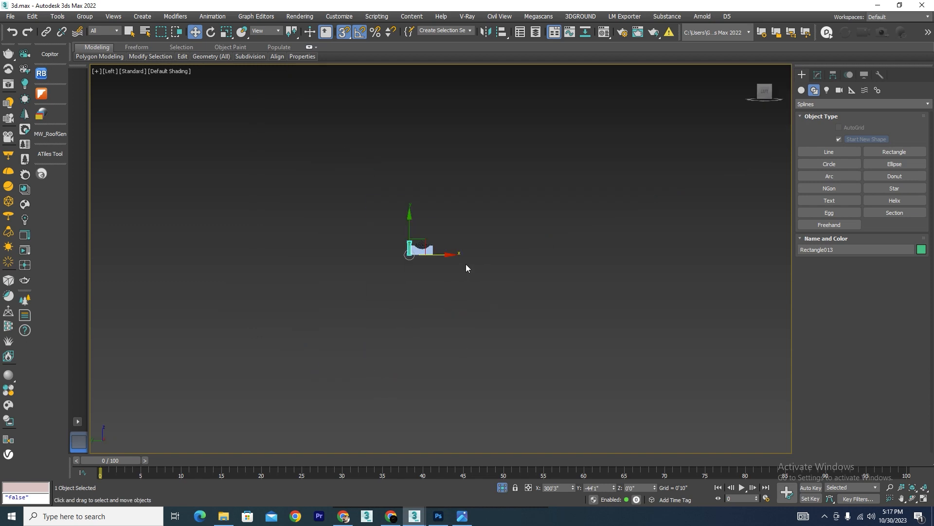
scroll(466, 264, "up", 5)
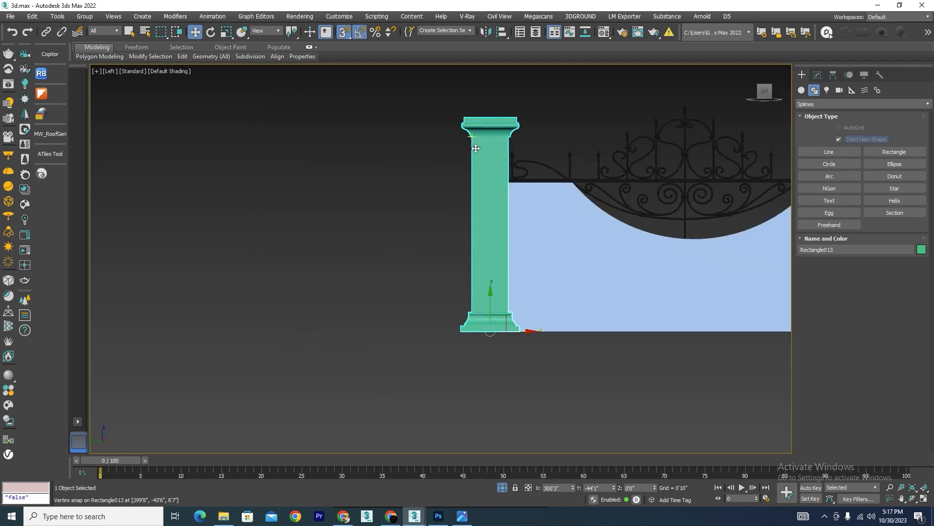
left_click(819, 75)
left_click(849, 217)
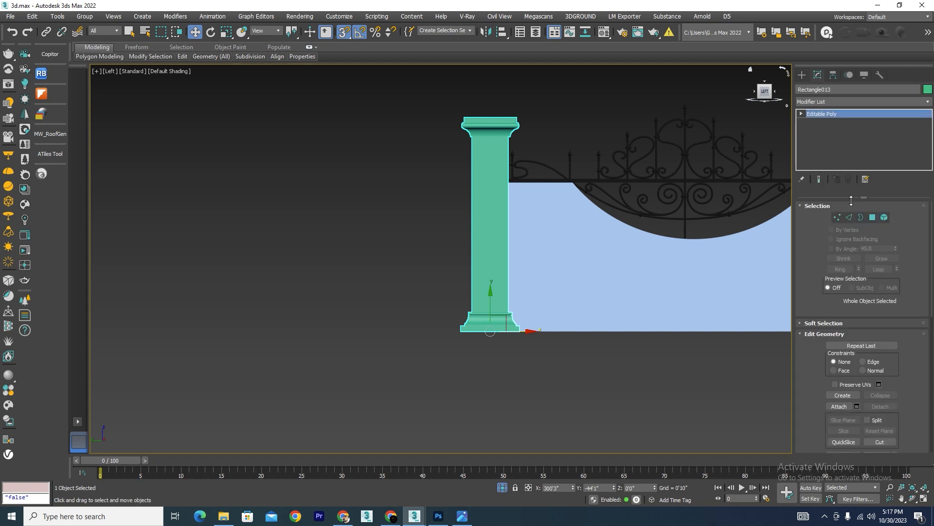
left_click_drag(569, 202, 250, 205)
key("F3")
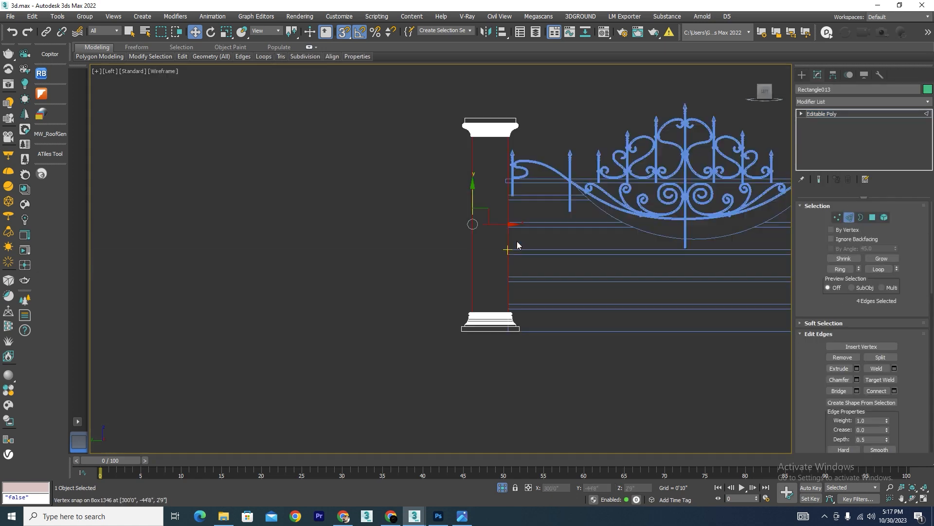
Connect the post's vertical shaft edges with 6 segments, keeping pinch and slide at 0.
scroll(506, 221, "up", 2)
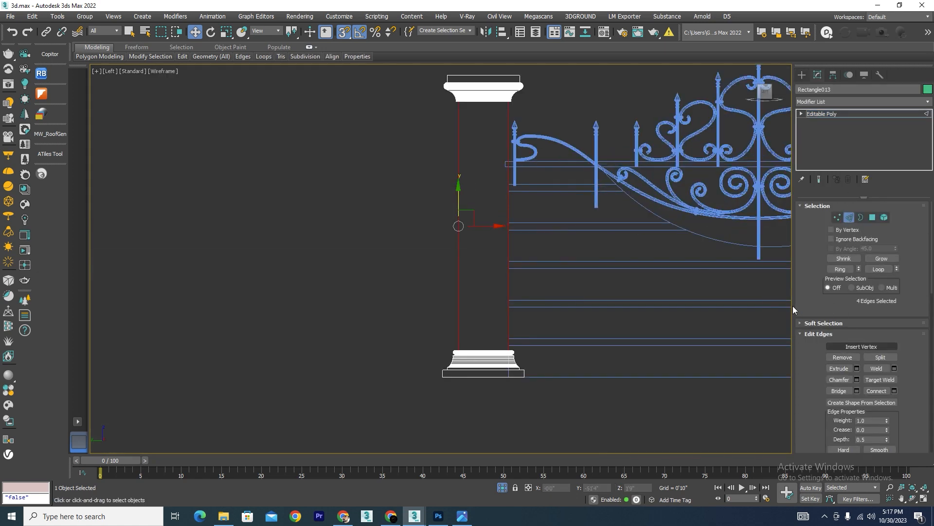
left_click(894, 390)
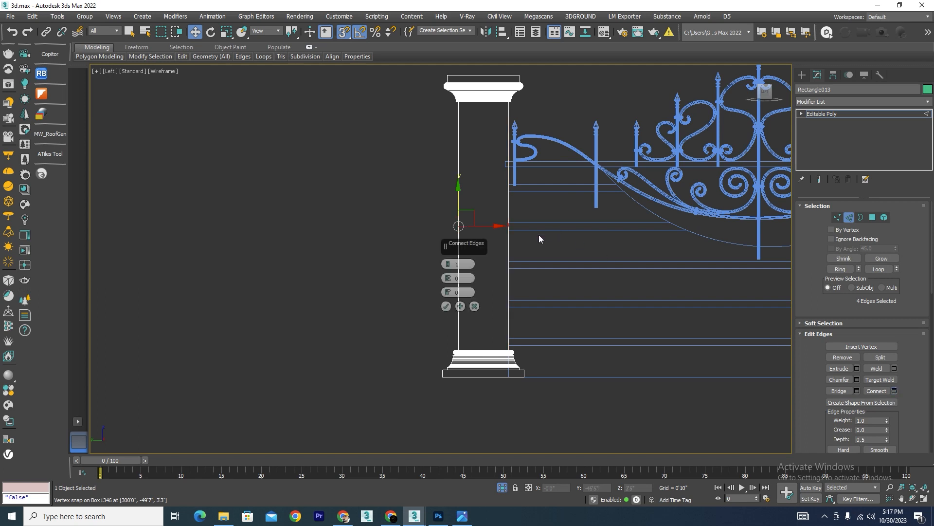
scroll(538, 234, "up", 1)
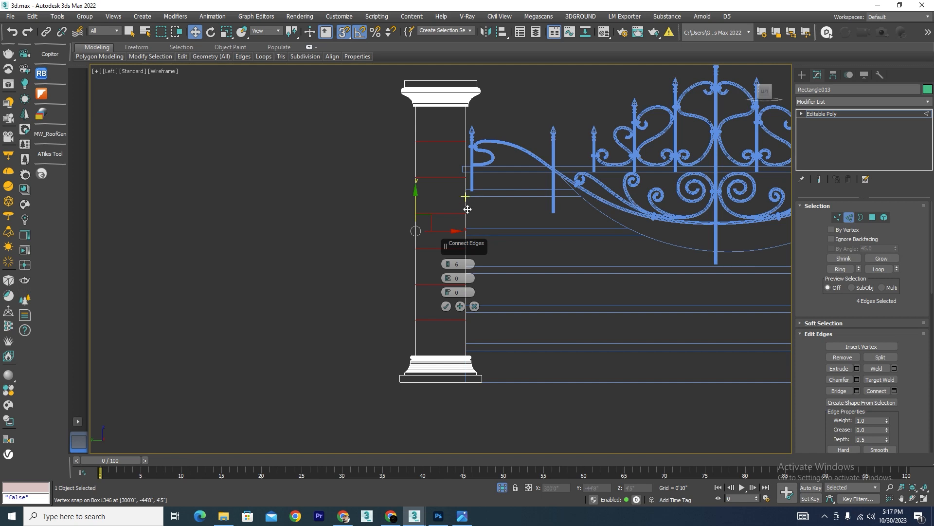
left_click(445, 307)
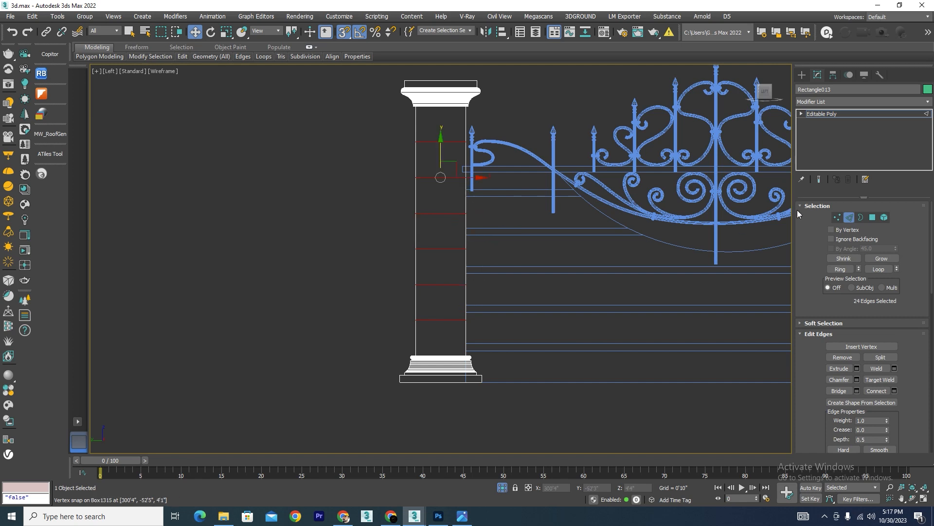
Select the 24 vertices of the horizontal edge loops on the post's shaft.
left_click(837, 217)
left_click_drag(382, 328, 382, 328)
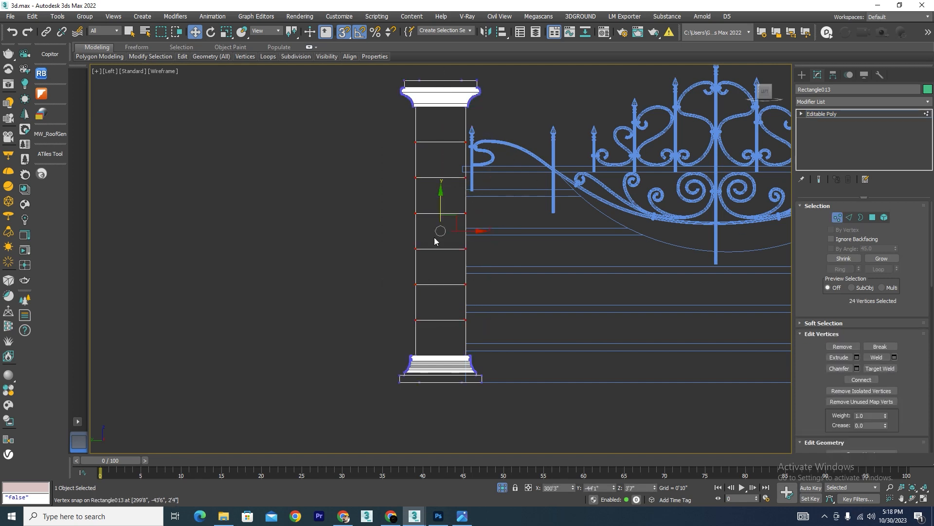
Lower the pillar's six vertex rows to snap the bottom one to the lowest groove's lower edge, aligning the next three likewise.
scroll(463, 311, "up", 2)
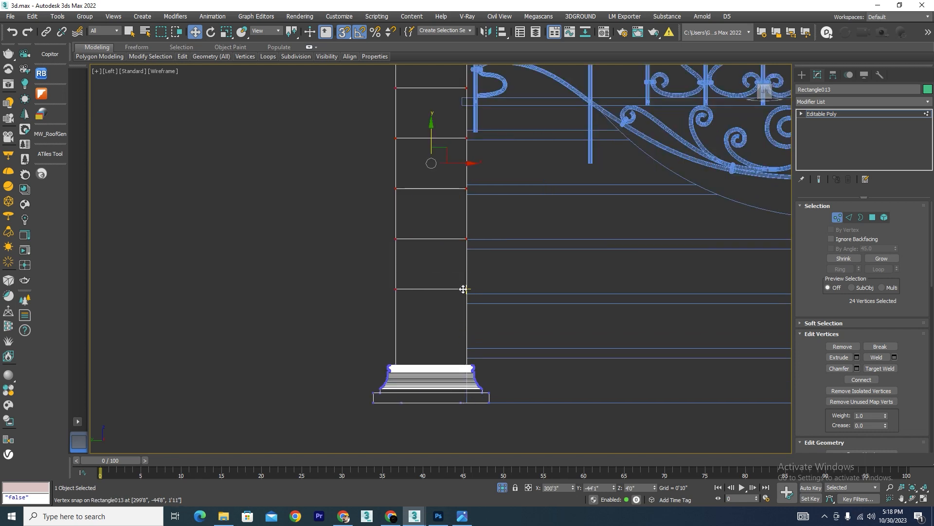
left_click_drag(467, 289, 467, 357)
scroll(447, 303, "up", 2)
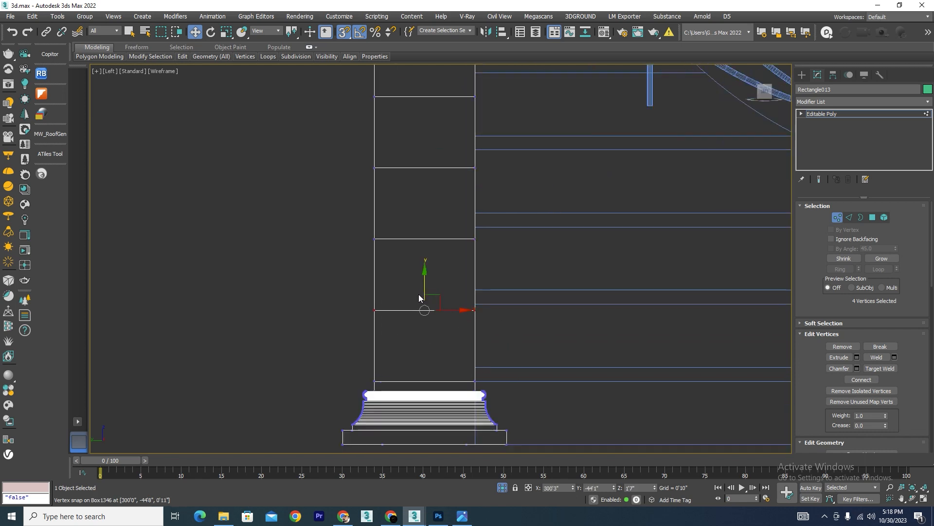
left_click_drag(426, 278, 473, 225)
left_click_drag(530, 140, 314, 208)
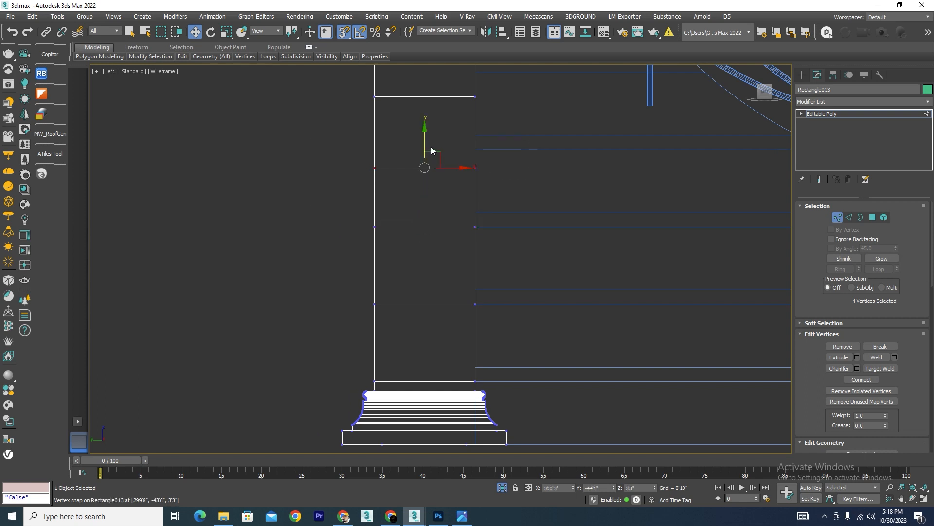
left_click_drag(426, 143, 472, 150)
scroll(480, 91, "up", 2)
middle_click_drag(481, 87, 451, 137)
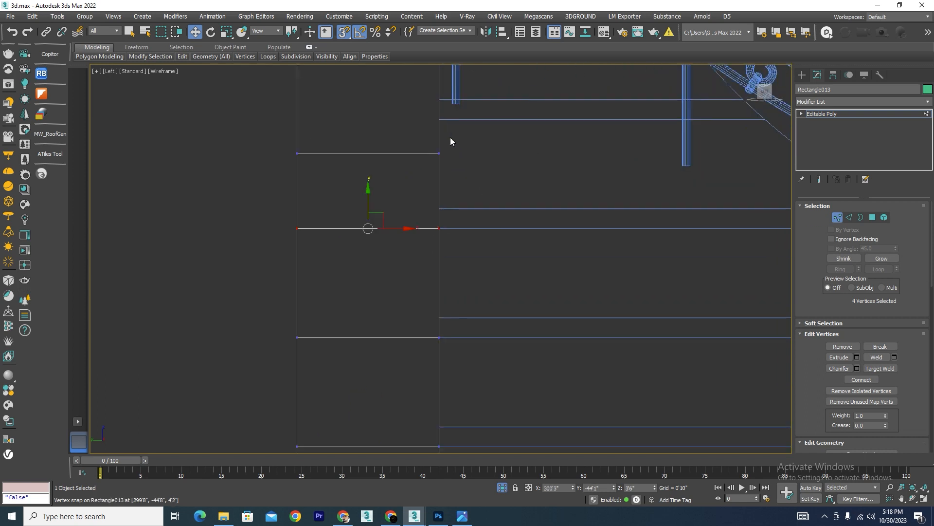
Snap the pillar's fifth vertex row to the uppermost groove's lower edge and the sixth row to the wall's top edge.
left_click_drag(177, 172, 177, 172)
left_click_drag(368, 123, 445, 120)
scroll(471, 75, "down", 2)
middle_click_drag(473, 72, 448, 137)
scroll(450, 120, "up", 3)
left_click_drag(451, 136, 114, 194)
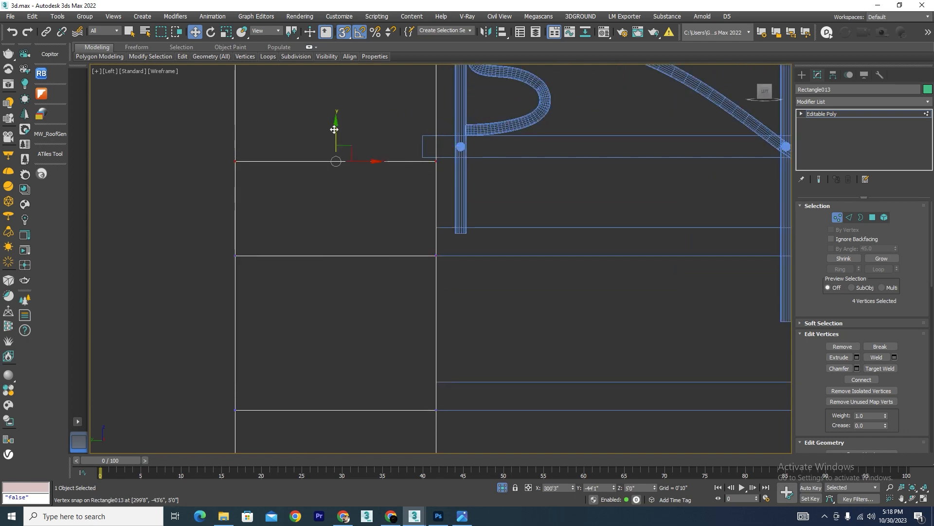
left_click_drag(336, 129, 425, 157)
scroll(408, 178, "down", 5)
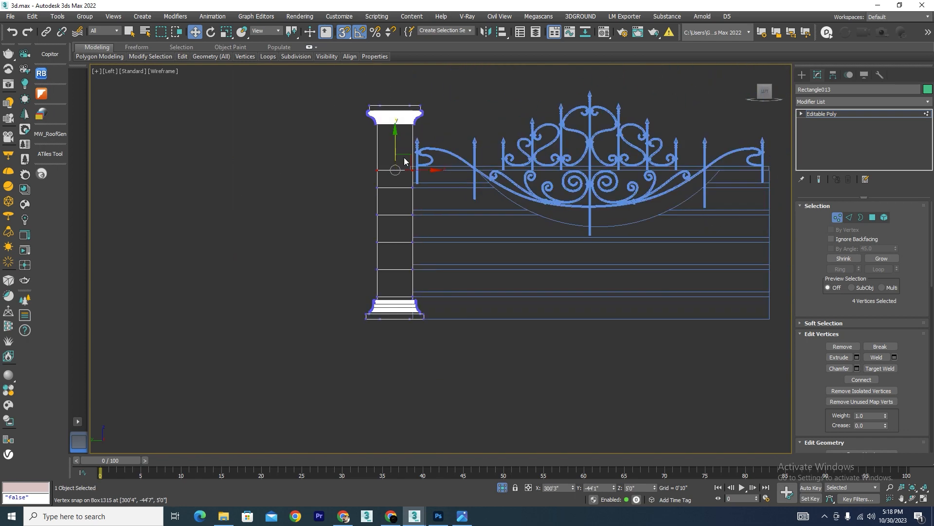
Turn off snapping and raise the pillar's top dividing vertex row freely above the wall's top edge.
scroll(402, 168, "up", 2)
scroll(402, 168, "down", 2)
scroll(416, 128, "up", 3)
scroll(353, 216, "down", 4)
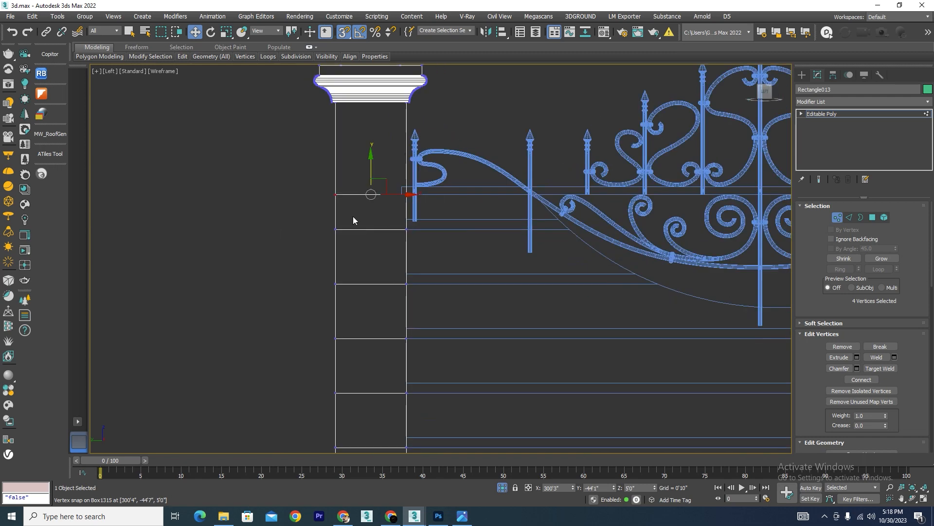
scroll(375, 234, "up", 4)
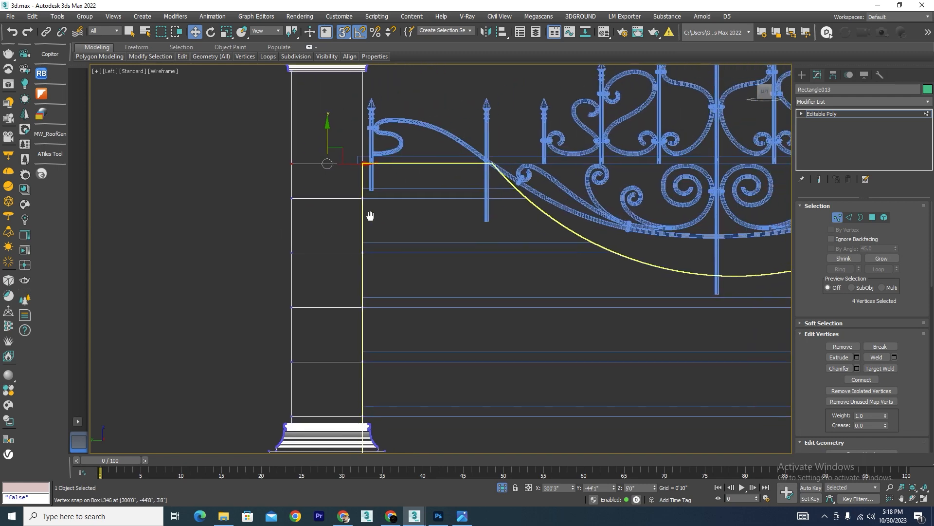
scroll(278, 182, "up", 2)
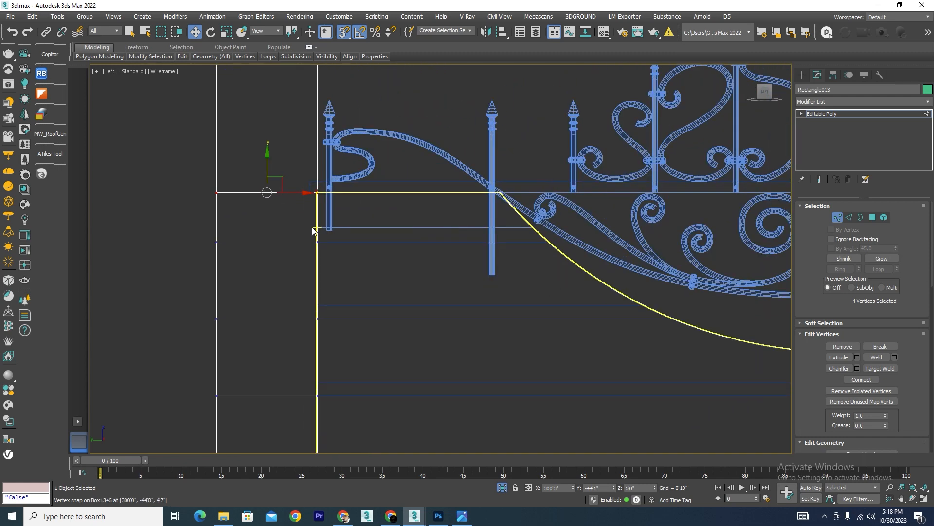
key("s")
scroll(306, 218, "down", 1)
scroll(287, 187, "up", 1)
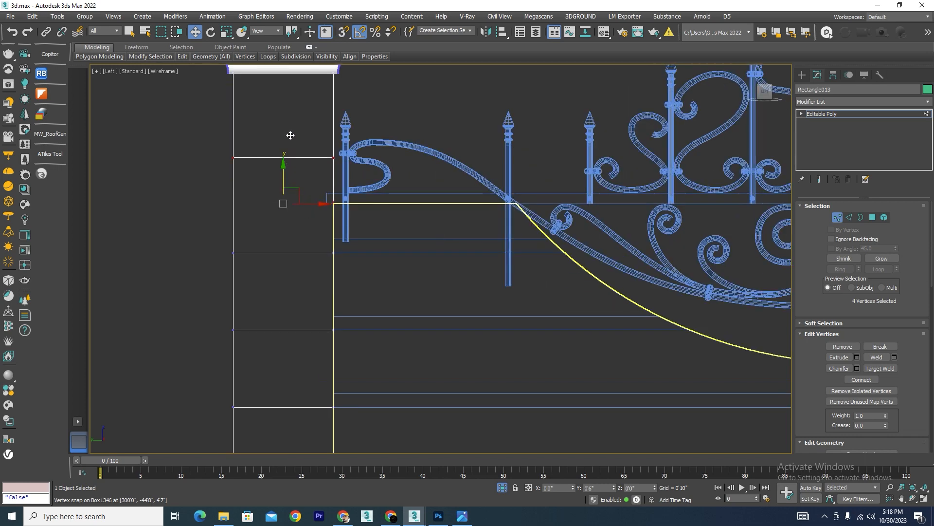
scroll(290, 135, "down", 2)
Create a flat reference box about 0'11" by 1'2", snapped to the pillar segment between the fourth and fifth dividing rows.
left_click(804, 113)
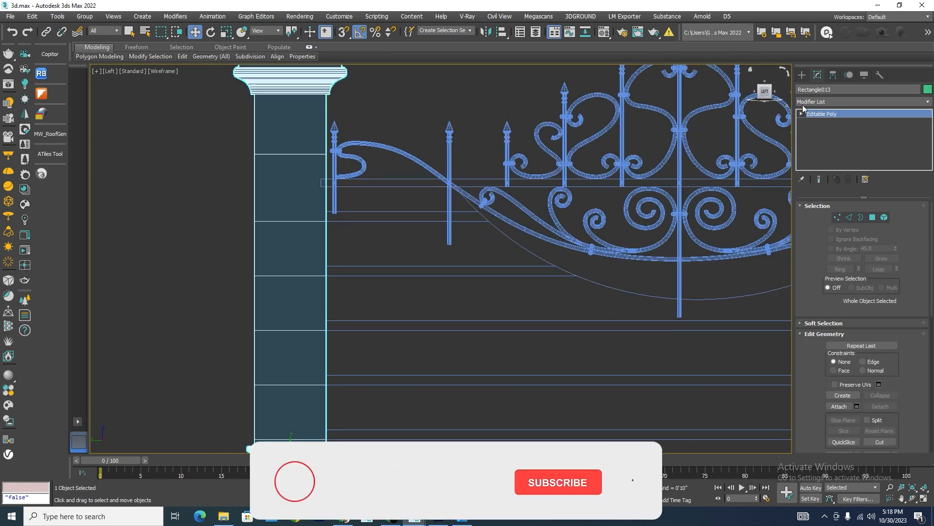
left_click(802, 75)
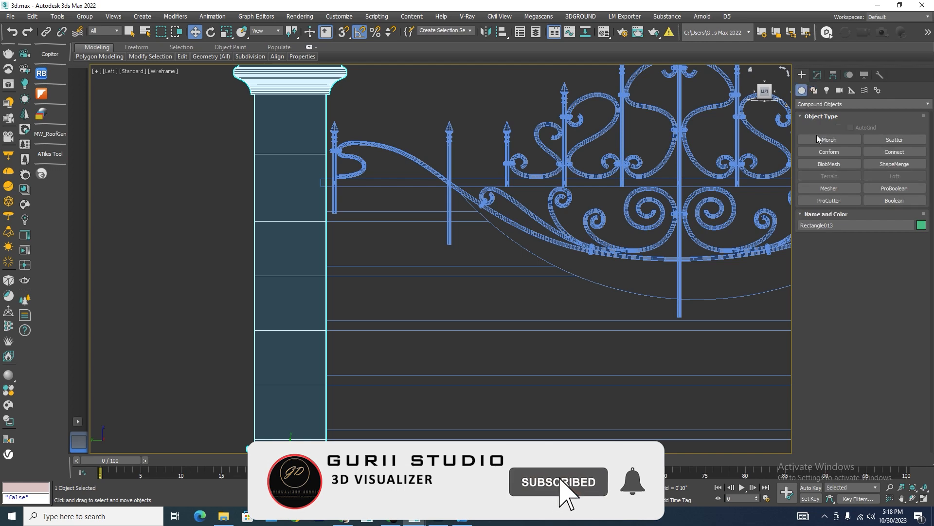
left_click(822, 103)
left_click(820, 112)
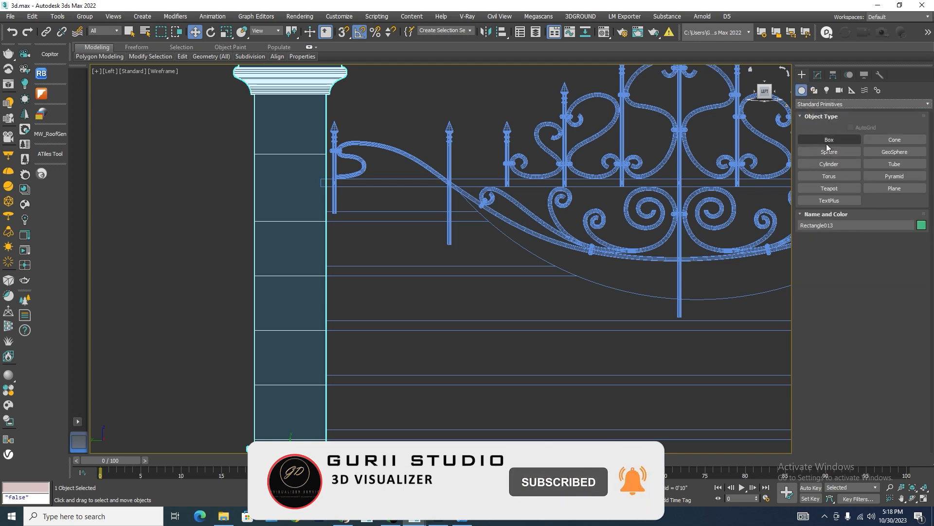
left_click(828, 142)
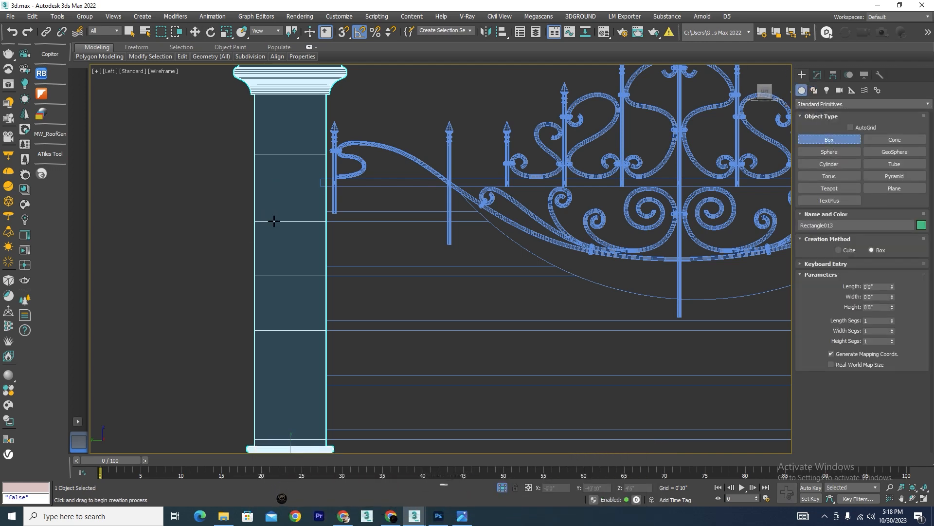
key("s")
scroll(255, 264, "up", 2)
key("s")
scroll(265, 215, "up", 2)
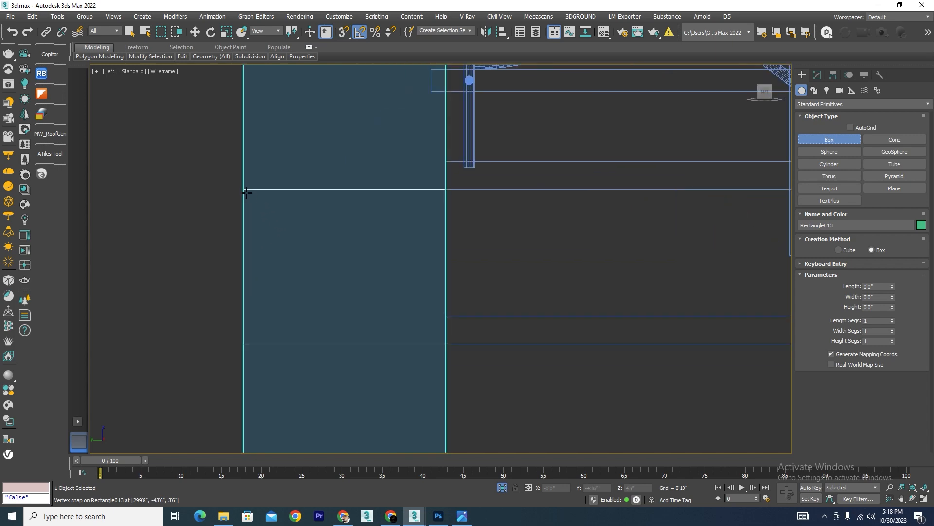
left_click_drag(248, 192, 437, 342)
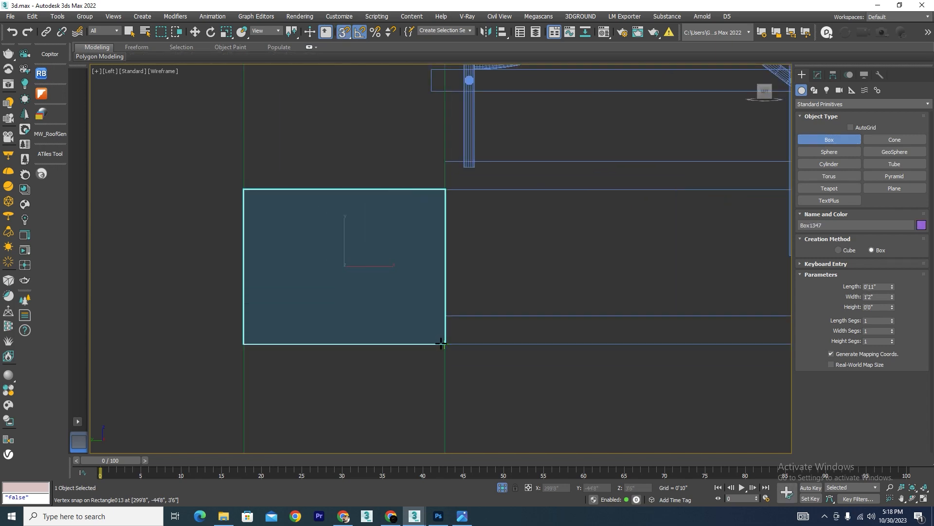
Move the reference box up the pillar and snap its bottom edge to the fifth dividing row.
key("w")
scroll(366, 302, "down", 3)
left_click_drag(360, 253, 364, 218)
scroll(342, 236, "up", 1)
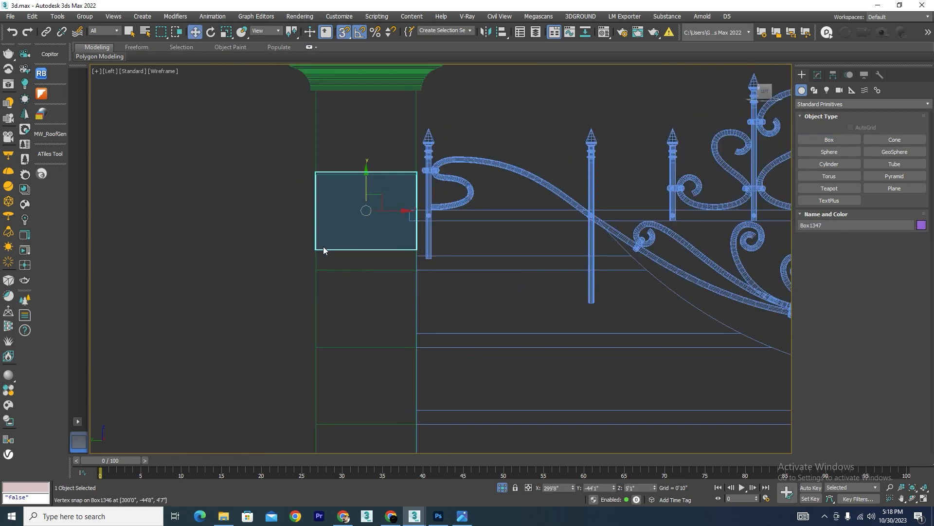
left_click_drag(315, 250, 316, 269)
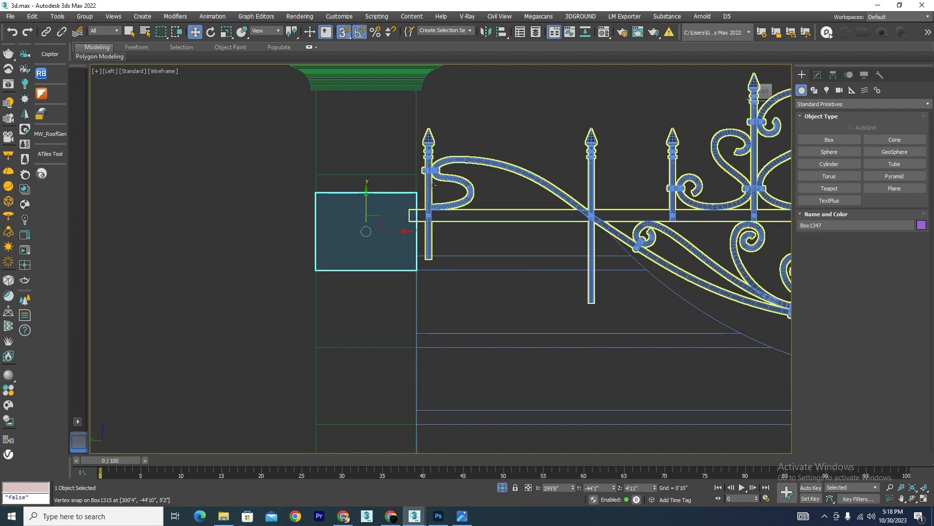
Snap the pillar's top dividing vertex row to the upper edge of the reference box.
left_click(399, 176)
left_click(817, 74)
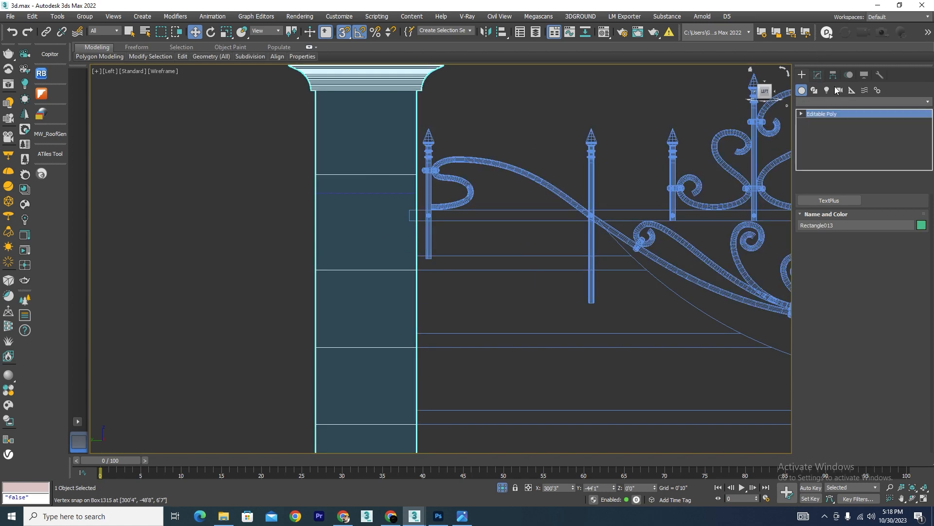
left_click(837, 217)
left_click_drag(501, 171, 125, 204)
scroll(417, 164, "up", 2)
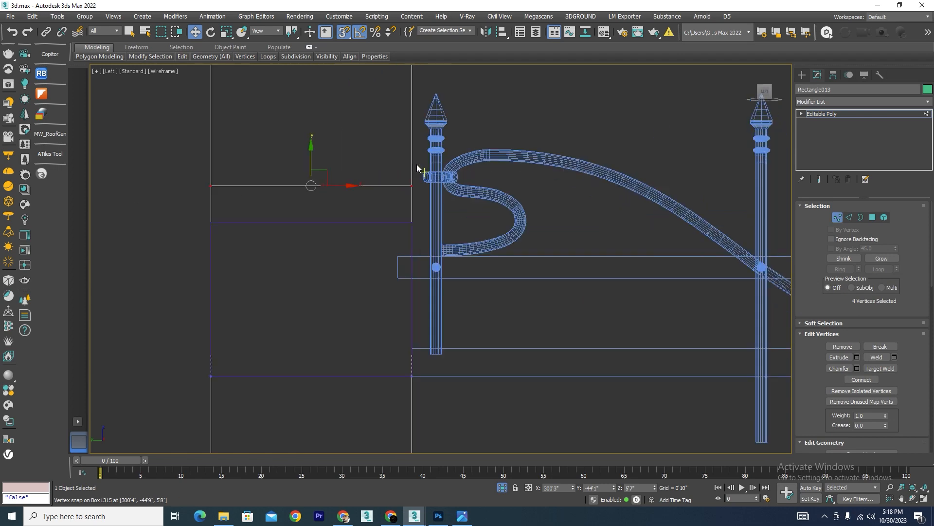
left_click_drag(312, 161, 415, 221)
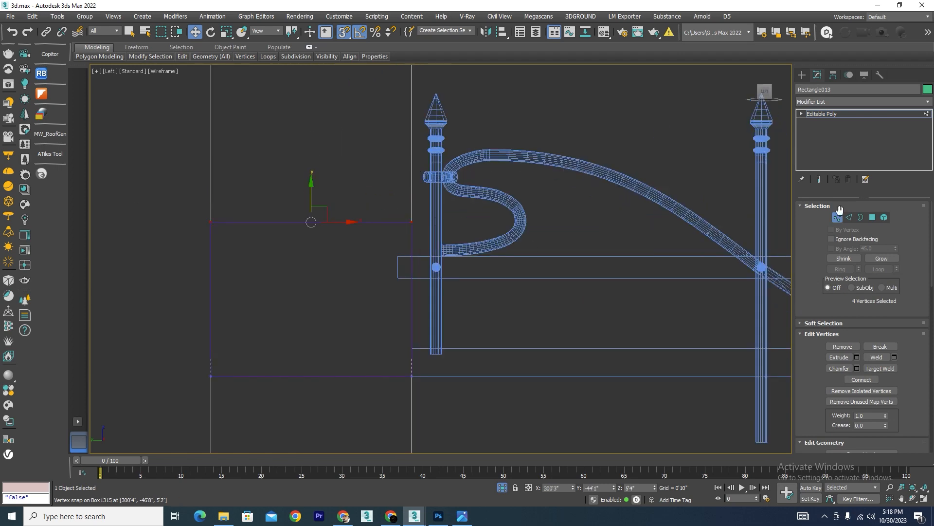
Leave vertex editing on the pillar and delete the reference box.
left_click(837, 217)
left_click(397, 222)
key("Delete")
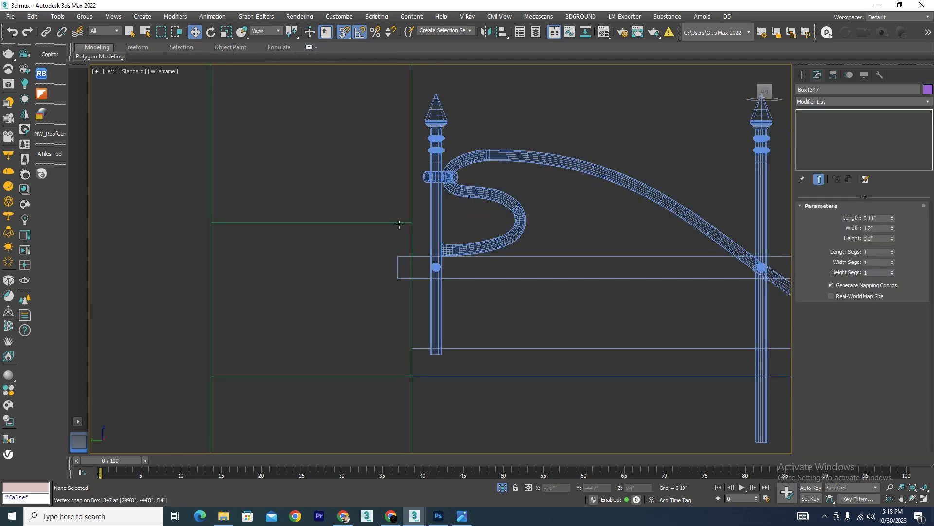
scroll(413, 225, "down", 5)
Chamfer the pillar's 24 dividing edges into narrow edge pairs with one connecting segment and no middle edge.
left_click(375, 225)
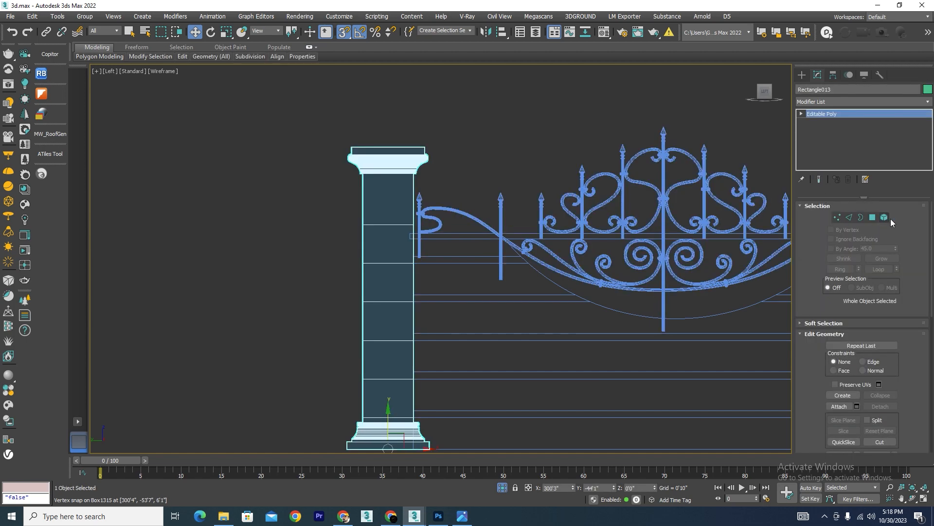
left_click(849, 217)
scroll(463, 243, "down", 3)
middle_click_drag(463, 243, 427, 276, "alt")
key("f")
key("l")
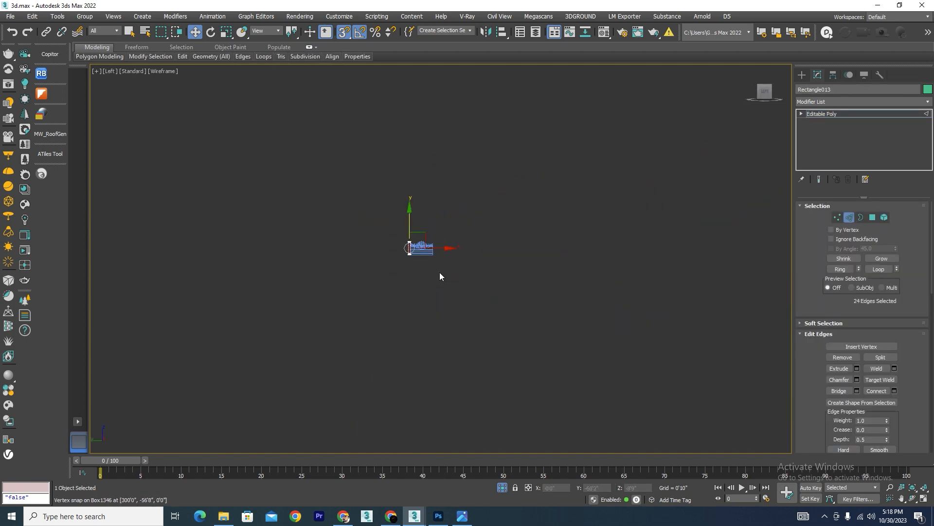
scroll(413, 292, "up", 10)
scroll(414, 292, "up", 2)
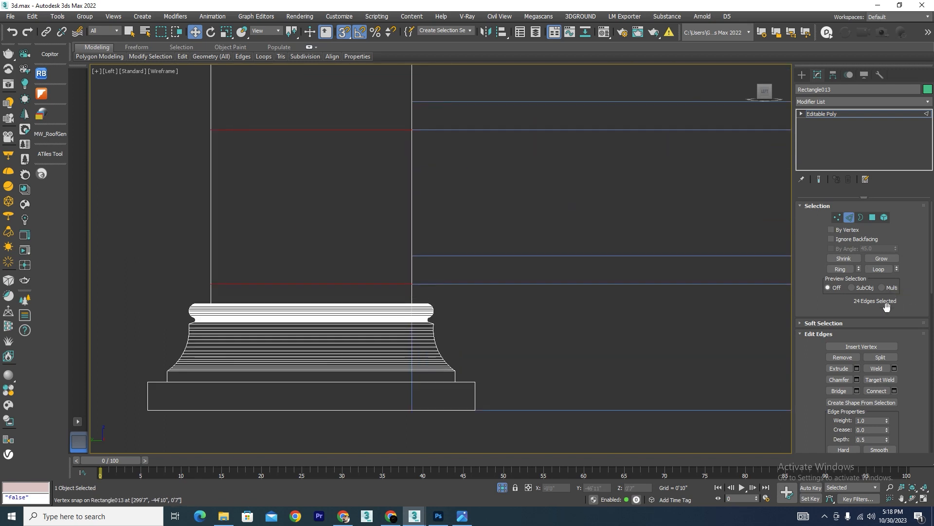
left_click(857, 380)
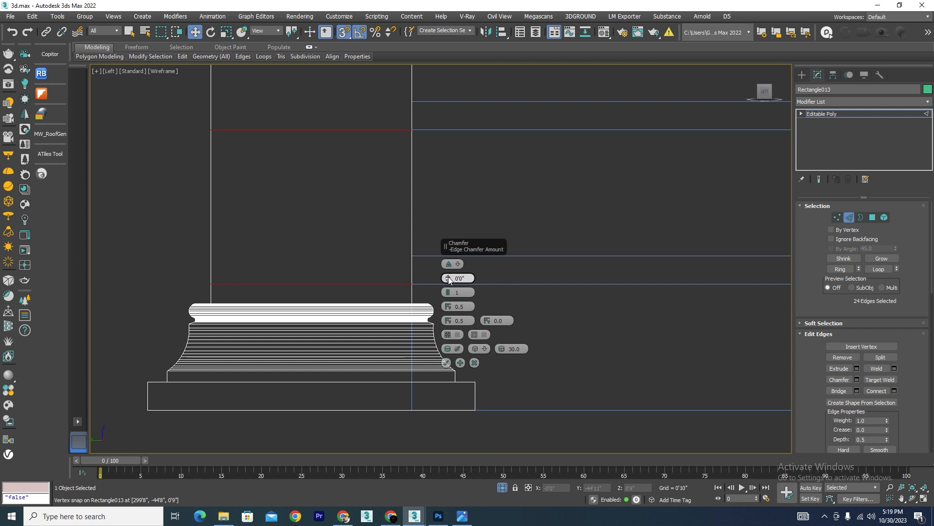
left_click_drag(448, 279, 449, 266)
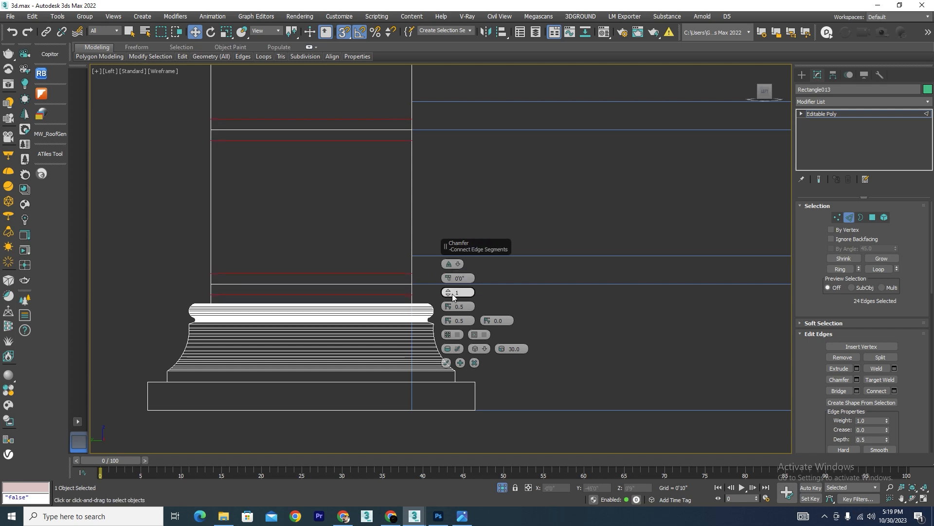
left_click(458, 264)
left_click(472, 282)
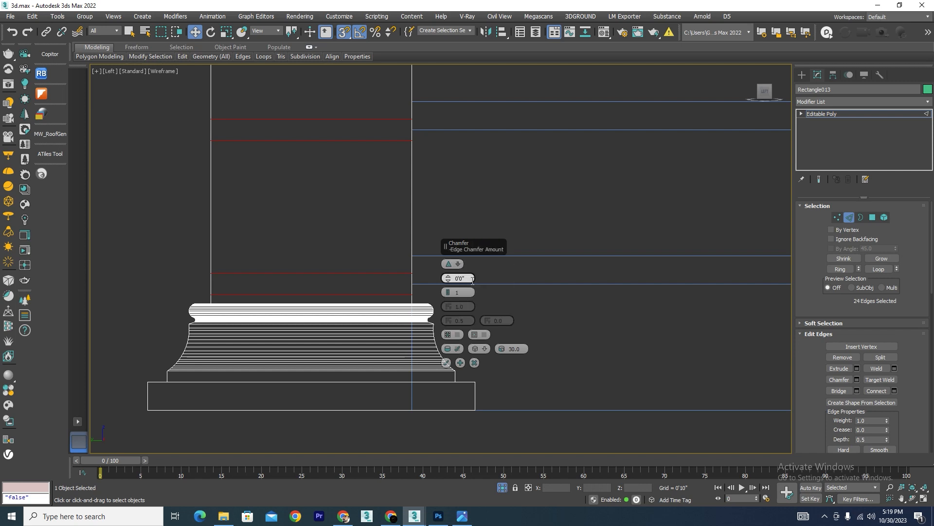
left_click(447, 363)
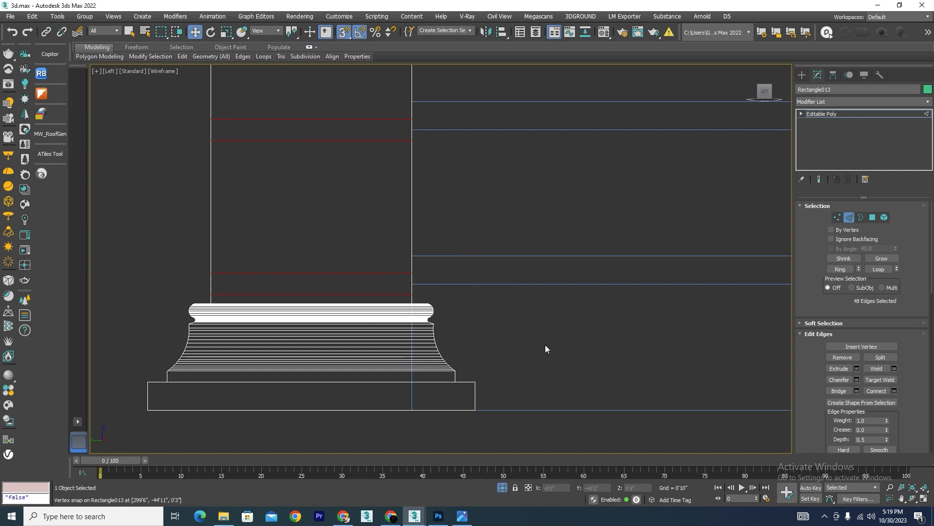
Fit the pillar's lowest edge pair to the wall's lowest groove by snapping its vertices to the groove's lower and upper edges.
left_click(837, 217)
left_click_drag(437, 263, 202, 295)
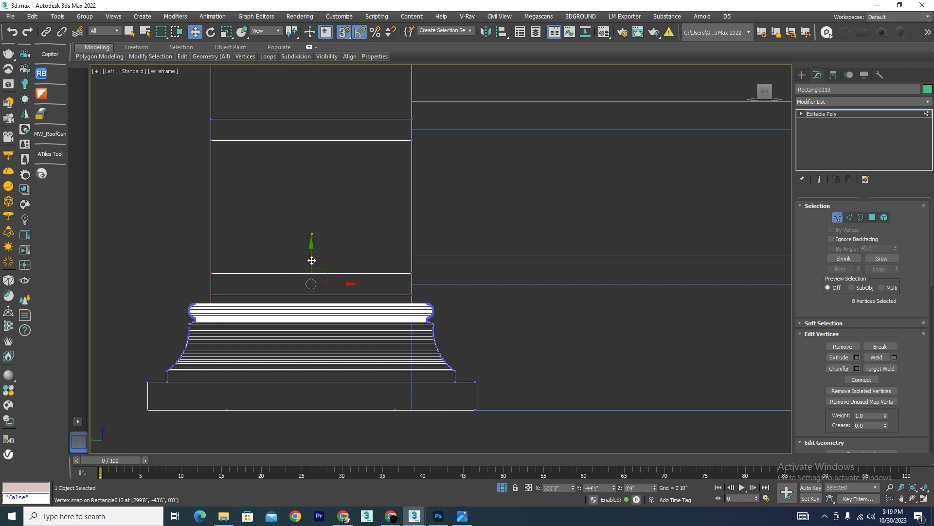
left_click_drag(312, 261, 311, 222)
left_click_drag(407, 256, 413, 282)
left_click_drag(476, 240, 148, 273)
left_click_drag(310, 233, 409, 261)
Snap the second edge pair's lower and upper vertices on the pillar to the edges of the wall's second groove.
scroll(462, 240, "down", 3)
scroll(439, 186, "up", 4)
left_click_drag(16, 296, 16, 296)
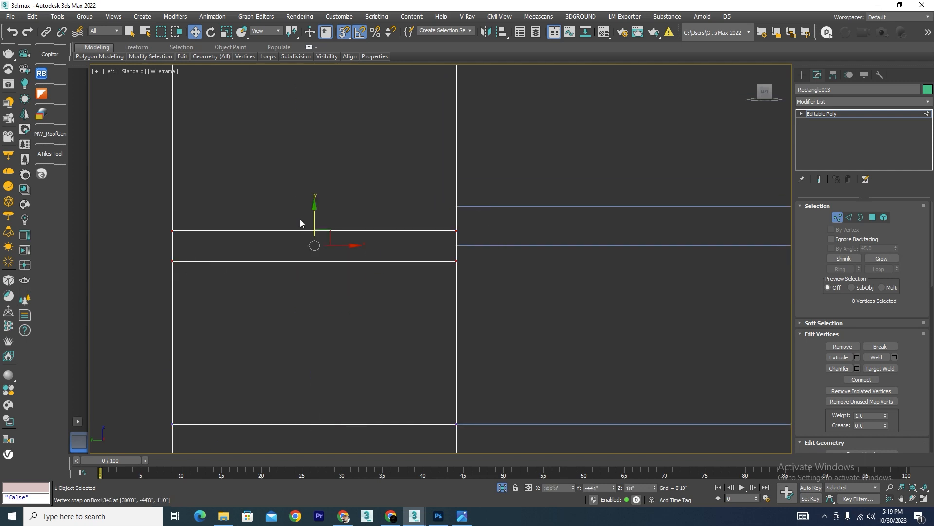
left_click_drag(311, 218, 455, 246)
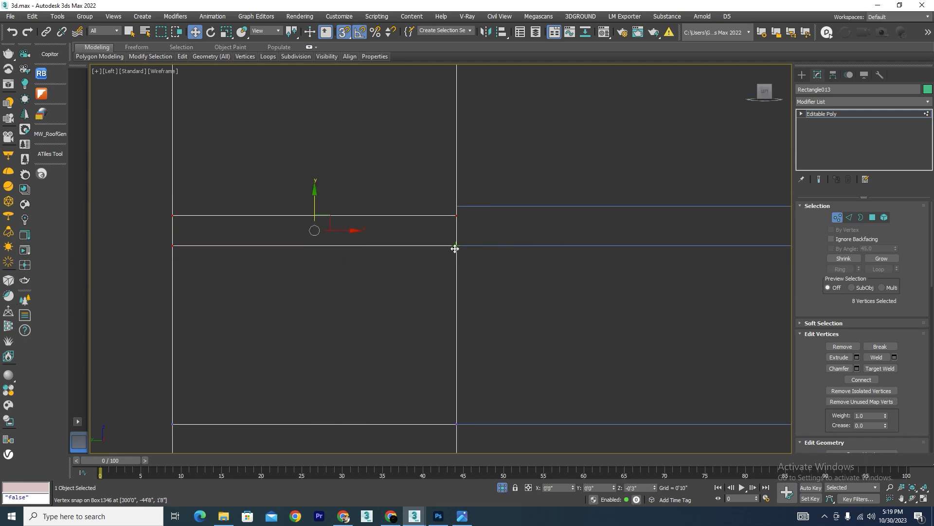
left_click_drag(479, 202, 166, 234)
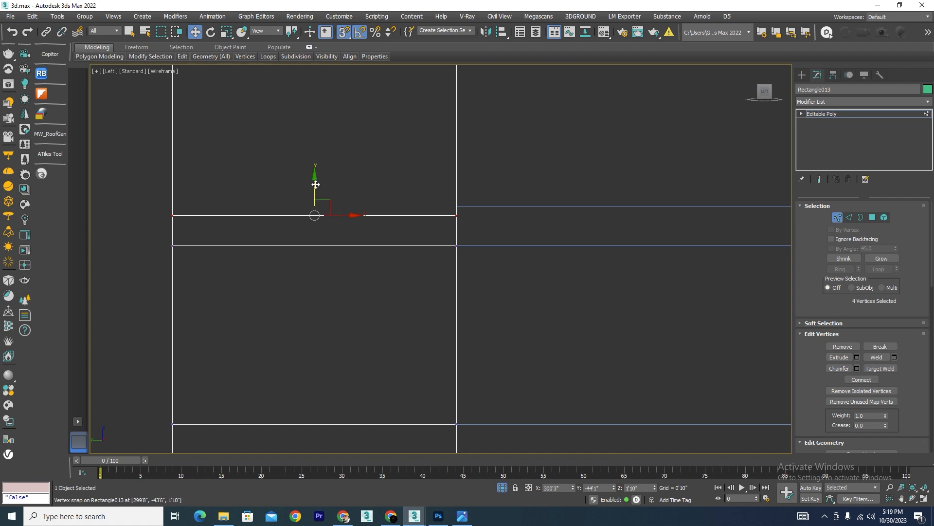
left_click_drag(315, 184, 459, 204)
scroll(426, 164, "down", 3)
scroll(454, 135, "up", 3)
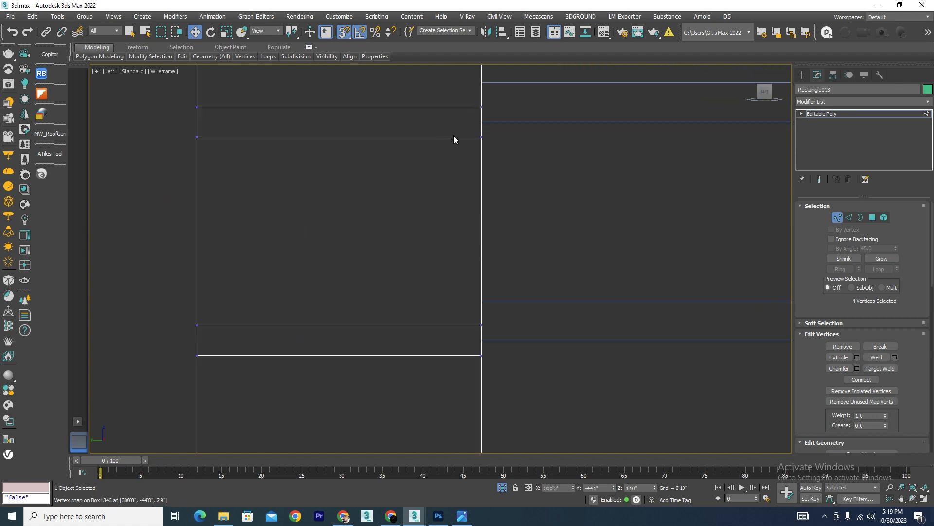
Select the upper vertices of the pillar's four remaining edge pairs and snap them vertically to the upper edges of the wall's grooves.
mouse_move(471, 167)
middle_mouse_down()
mouse_move(478, 267)
mouse_move(479, 178)
middle_mouse_up()
scroll(491, 255, "down", 2)
left_click_drag(533, 293, 273, 320)
left_click_drag(288, 163, 282, 164, "ctrl")
scroll(435, 247, "down", 4)
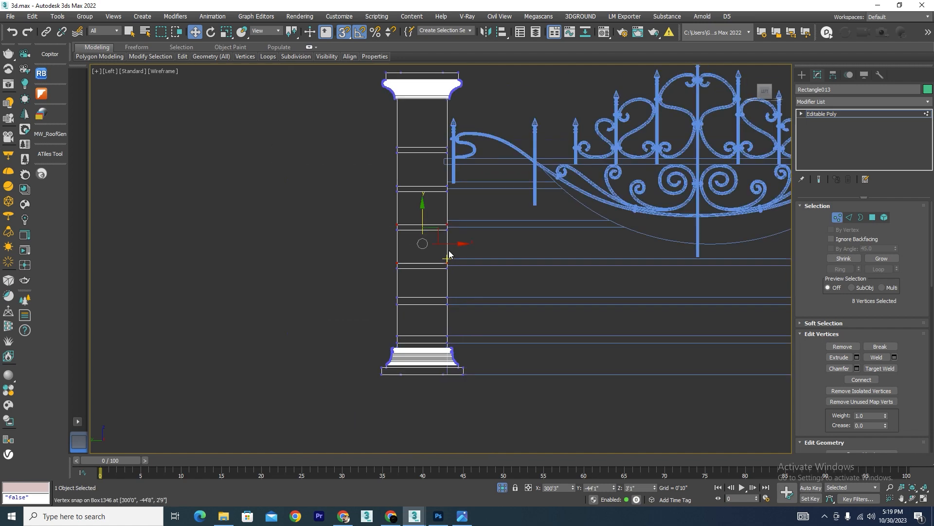
scroll(434, 163, "up", 2)
left_click_drag(313, 218, 298, 219, "ctrl")
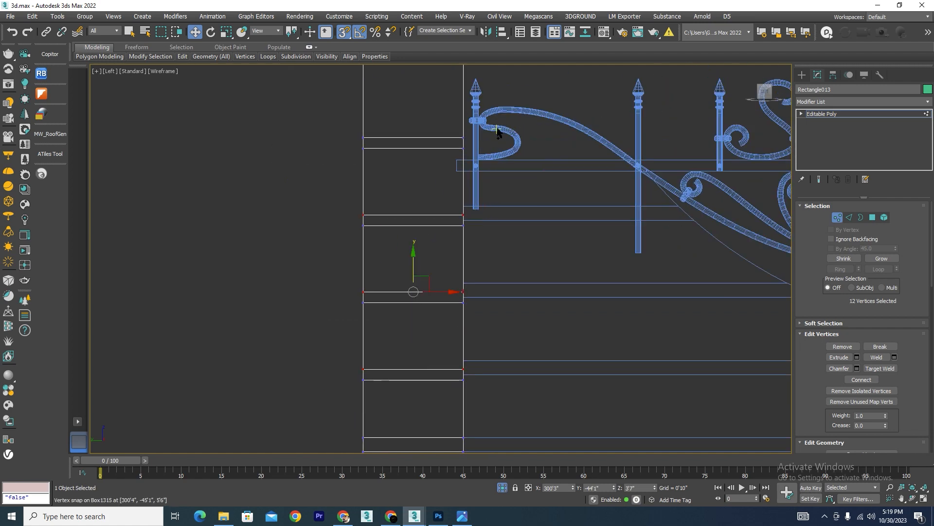
left_click_drag(308, 154, 305, 142, "ctrl")
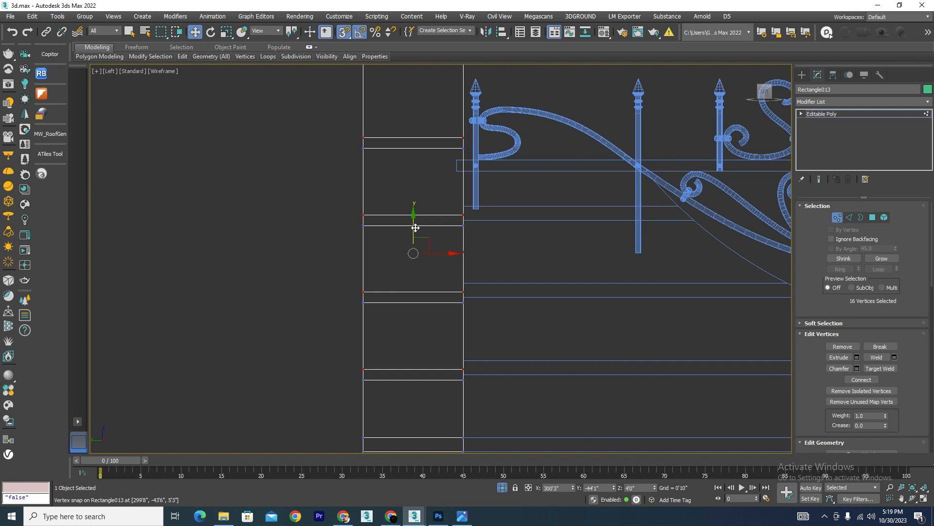
scroll(452, 272, "up", 3)
left_click_drag(472, 258, 463, 277)
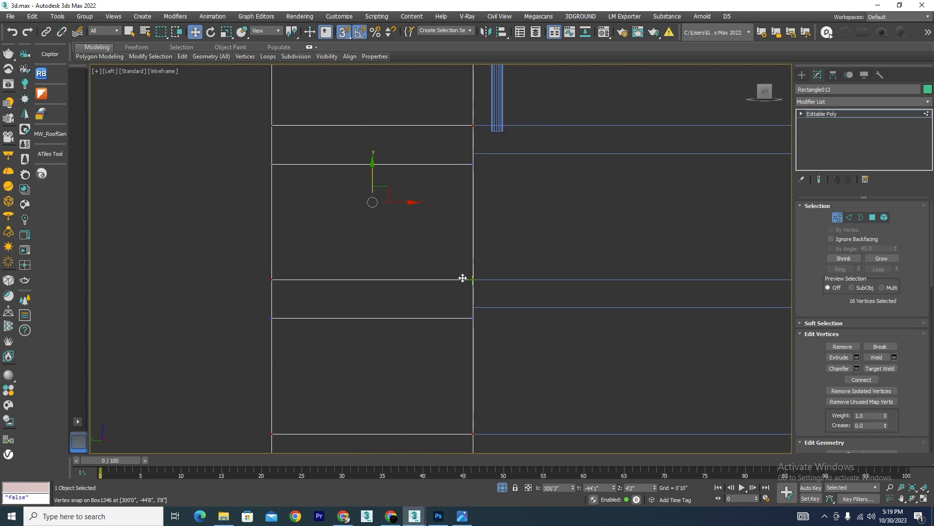
Snap the lower vertices of the pillar's four upper edge pairs to the lower edges of the matching wall grooves.
scroll(467, 278, "down", 3)
left_click_drag(335, 290, 335, 290)
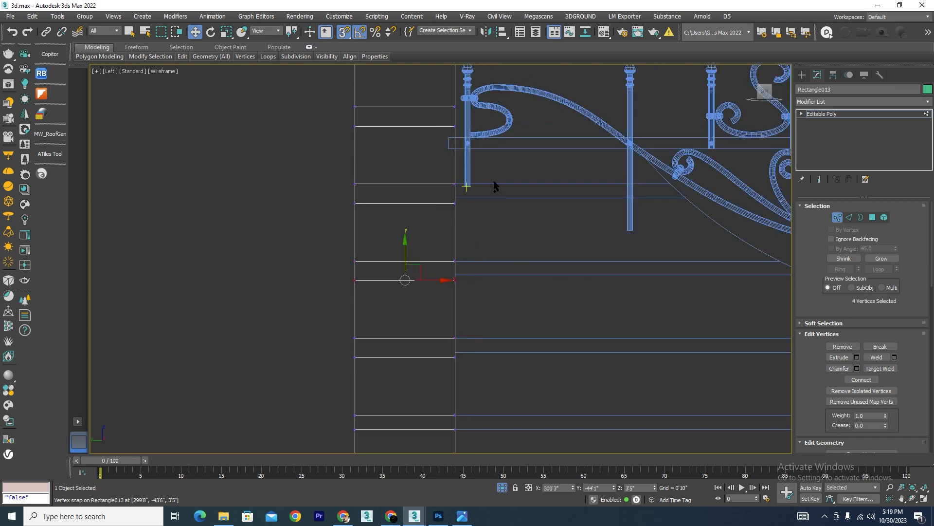
left_click_drag(492, 200, 265, 218, "ctrl")
left_click_drag(482, 351, 291, 376, "ctrl")
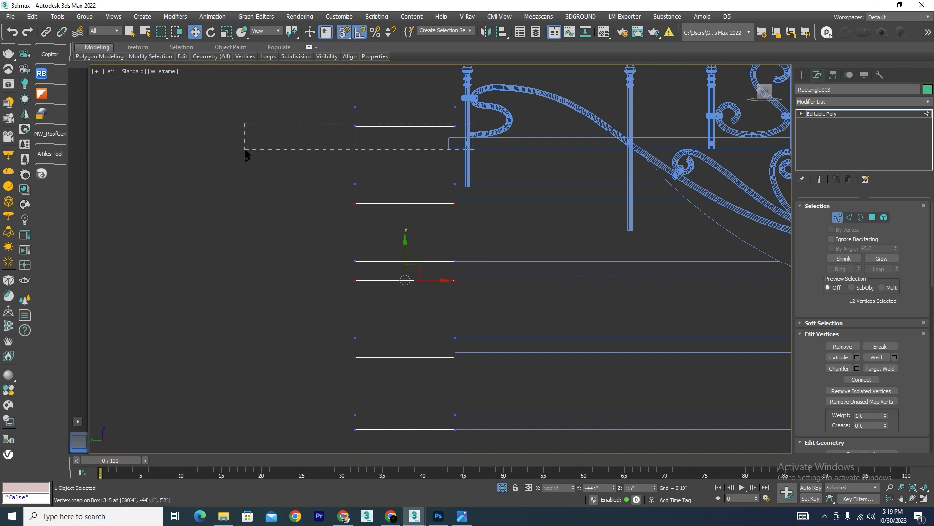
left_click_drag(245, 152, 245, 151, "ctrl")
scroll(447, 297, "up", 2)
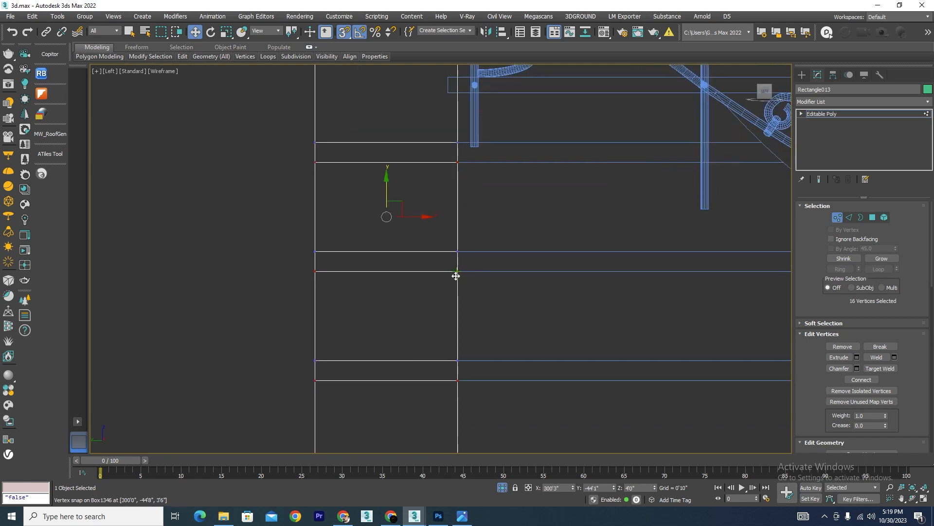
Switch the pillar to polygon editing and select the two visible faces of its second-highest narrow band.
mouse_move(455, 276)
middle_mouse_down("alt")
mouse_move(428, 276)
mouse_move(449, 311)
mouse_move(439, 347)
middle_mouse_up("alt")
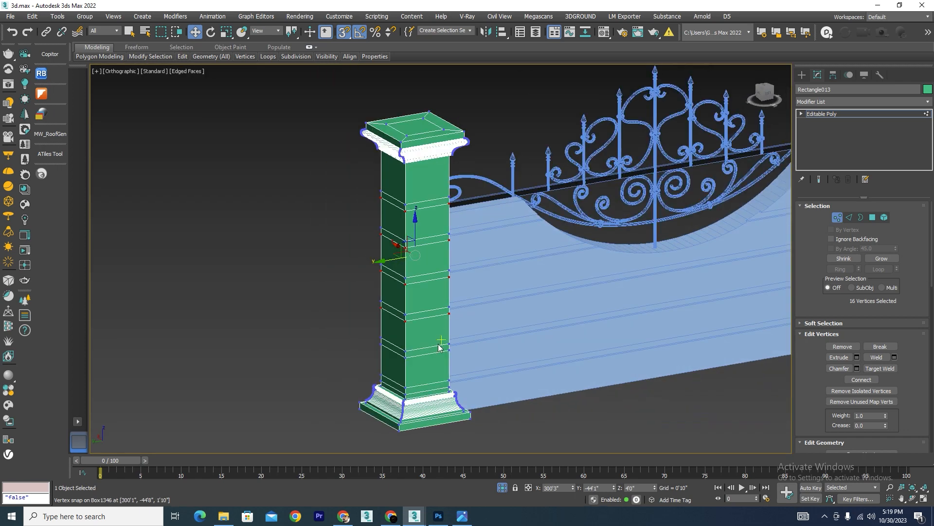
scroll(439, 347, "up", 2)
left_click(872, 217)
scroll(428, 223, "up", 3)
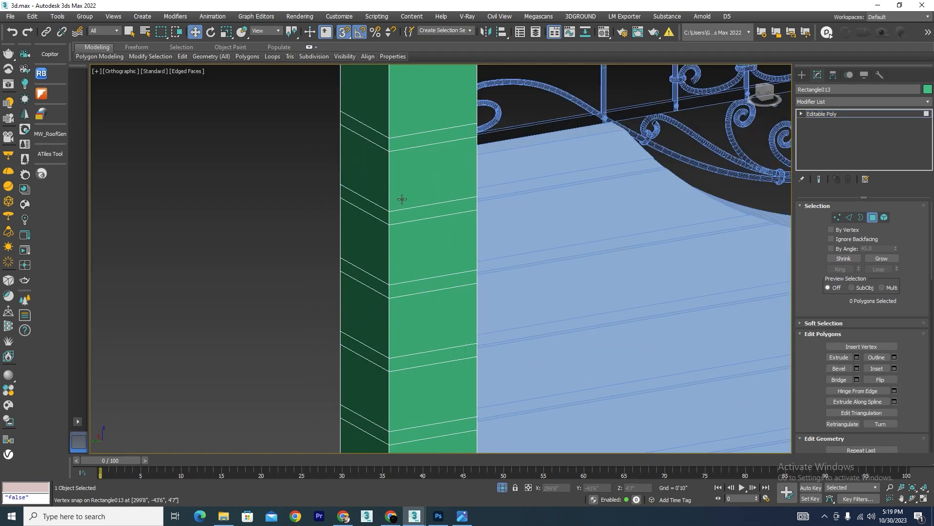
left_click(428, 219)
left_click(363, 212, "ctrl")
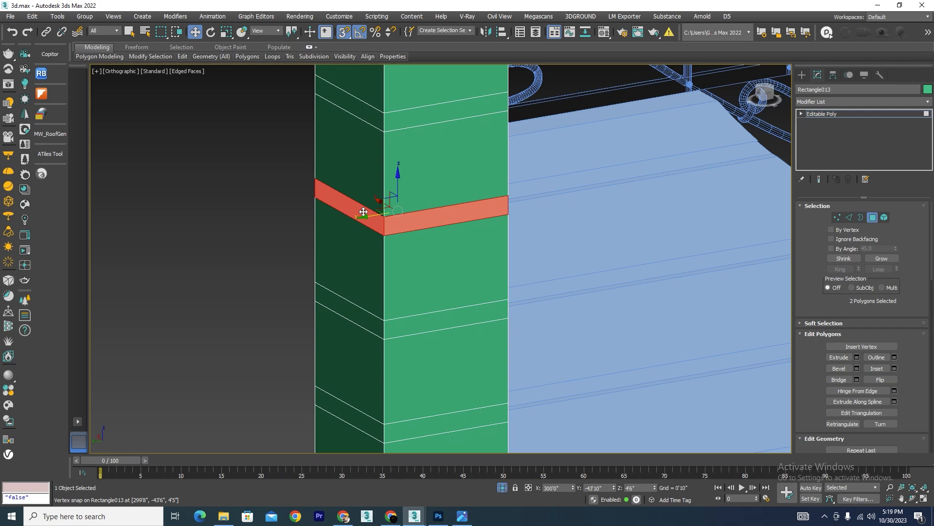
Extend the selection to all 24 polygons of the pillar's six narrow bands, working in the left wireframe view.
key("l")
key("F3")
scroll(379, 216, "up", 8)
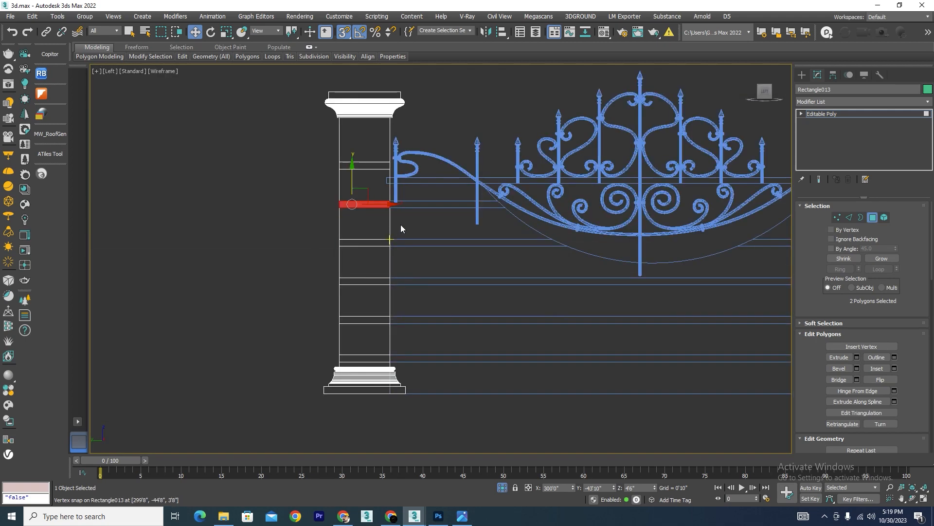
left_click_drag(406, 136, 299, 139, "ctrl")
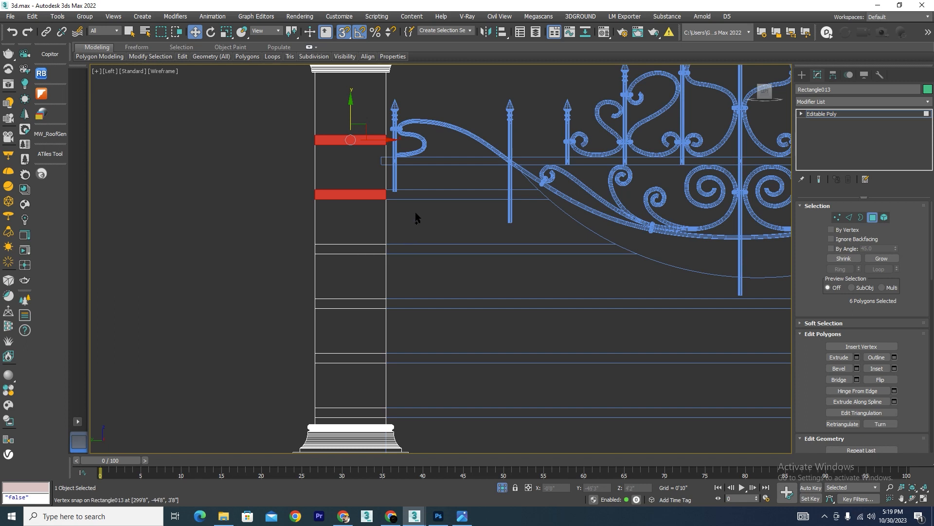
left_click_drag(401, 194, 314, 210, "ctrl")
left_click_drag(356, 253, 281, 251, "ctrl")
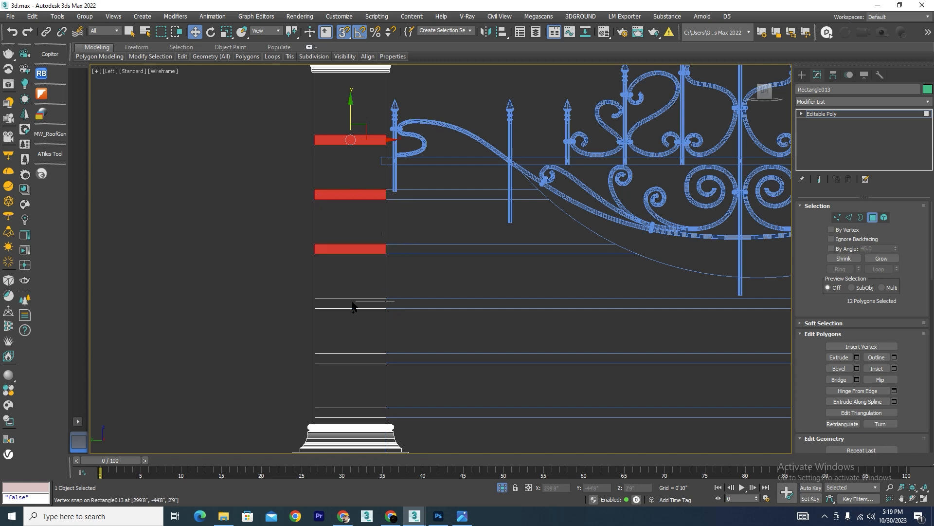
left_click_drag(289, 306, 289, 306, "ctrl")
left_click_drag(297, 356, 267, 357, "ctrl")
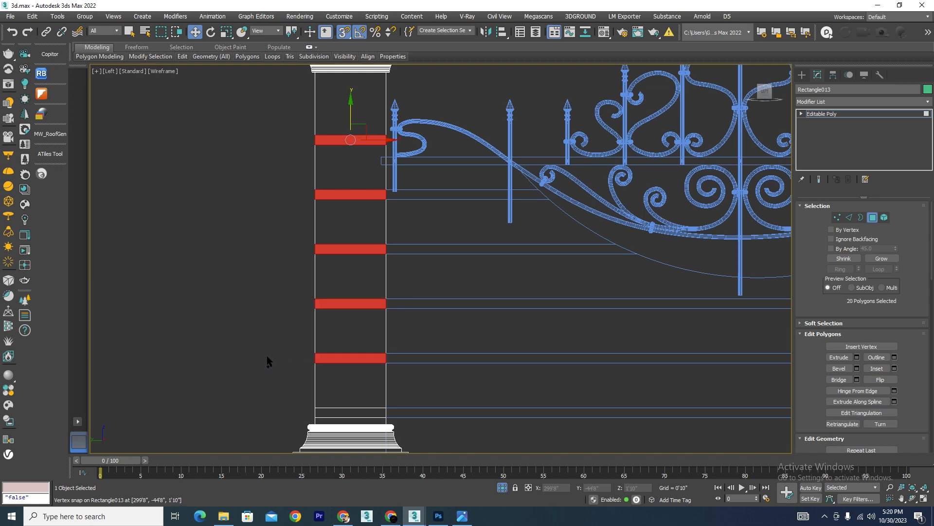
left_click_drag(279, 413, 278, 412, "ctrl")
key("F3")
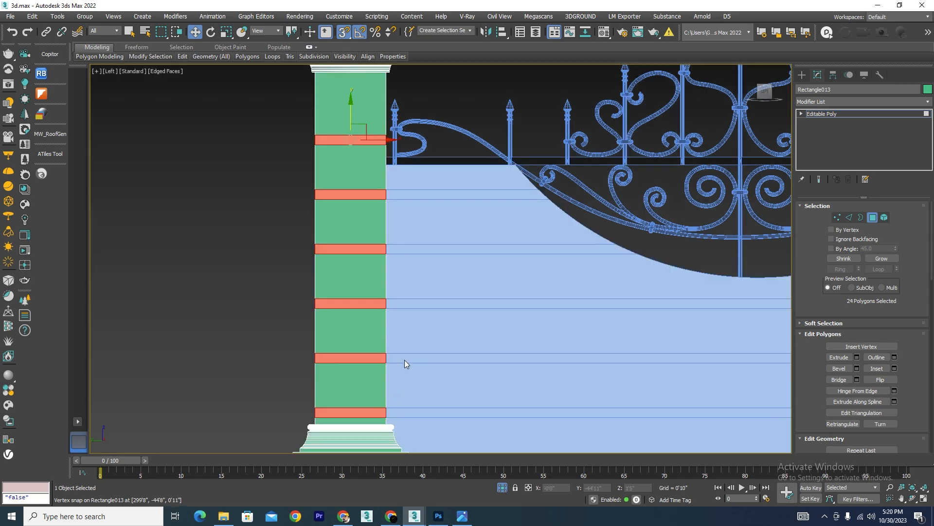
Extrude the selected bands inward by Local Normal with a height of -0'1" to form the pillar's grooves.
scroll(405, 360, "down", 5)
middle_click_drag(421, 315, 460, 340, "alt")
scroll(460, 340, "up", 5)
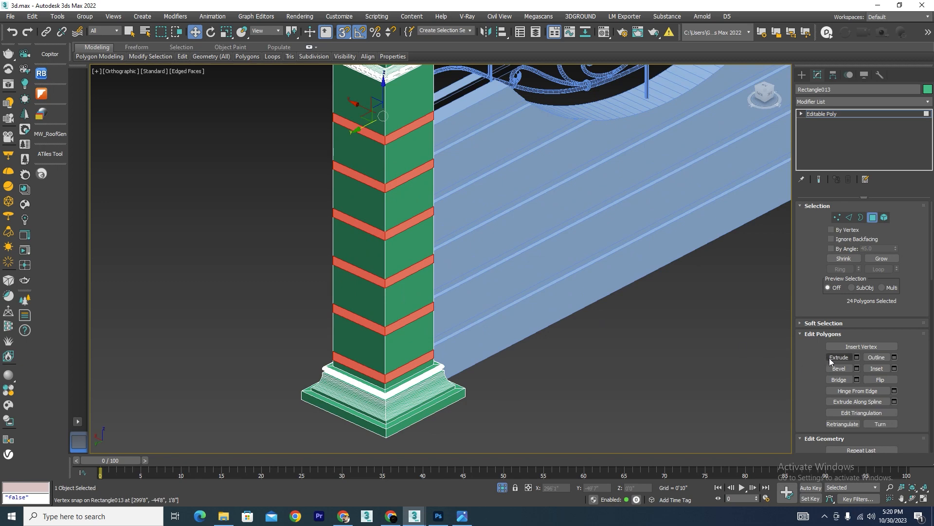
left_click(857, 357)
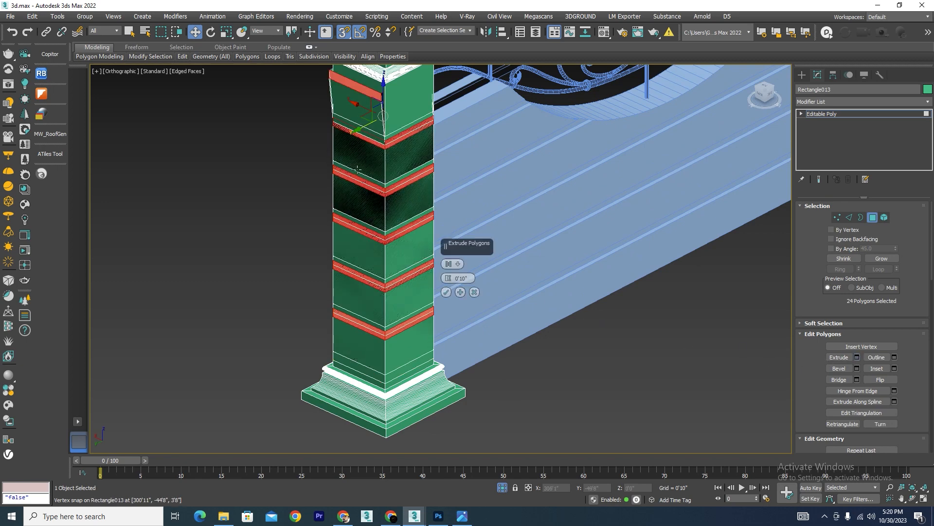
scroll(359, 170, "up", 2)
scroll(450, 282, "down", 4)
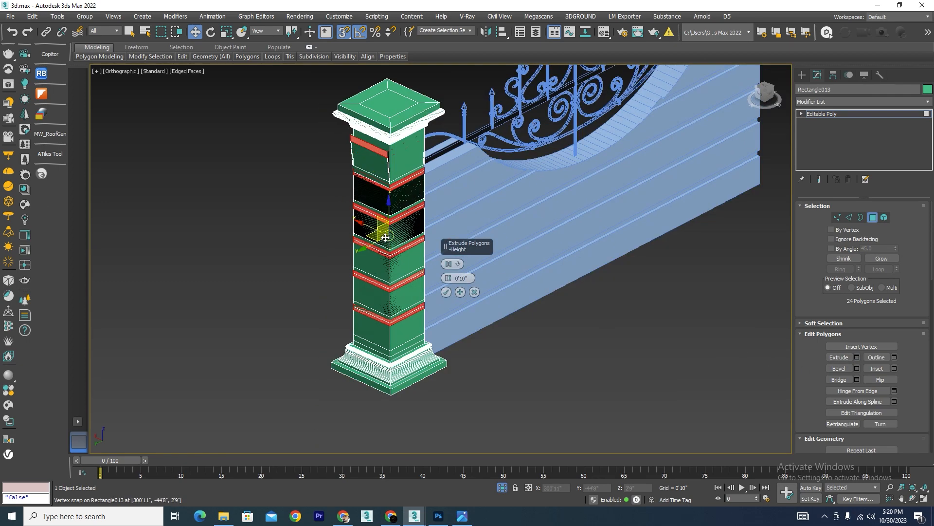
middle_click_drag(452, 278, 391, 115, "alt")
scroll(391, 116, "up", 5)
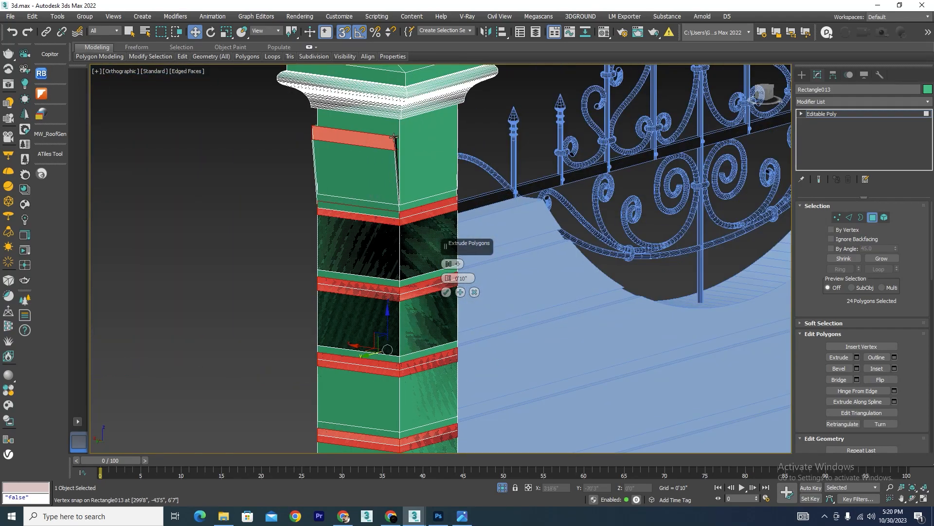
left_click(458, 264)
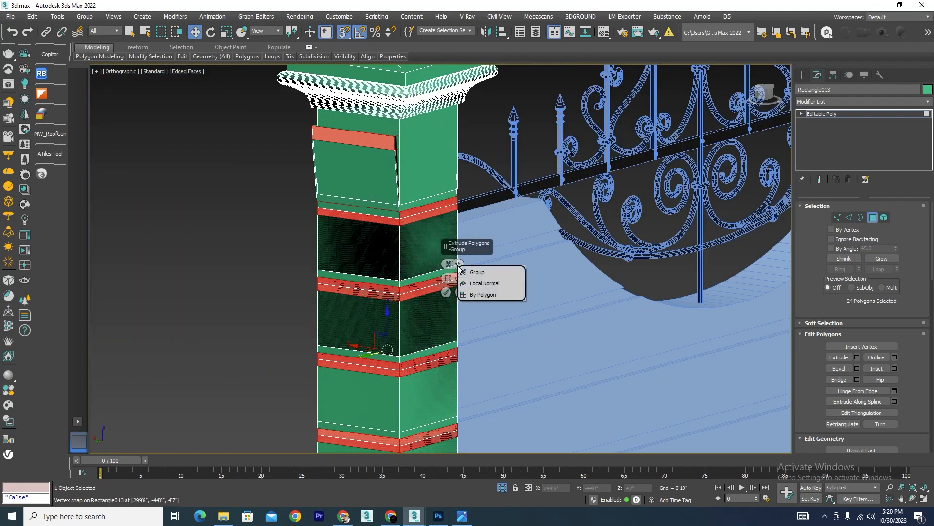
left_click(484, 285)
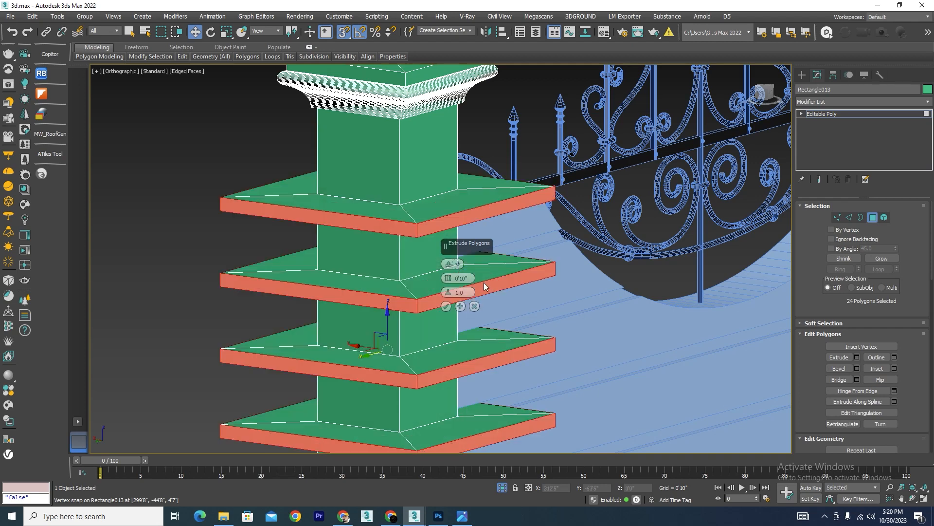
left_click_drag(449, 277, 459, 358)
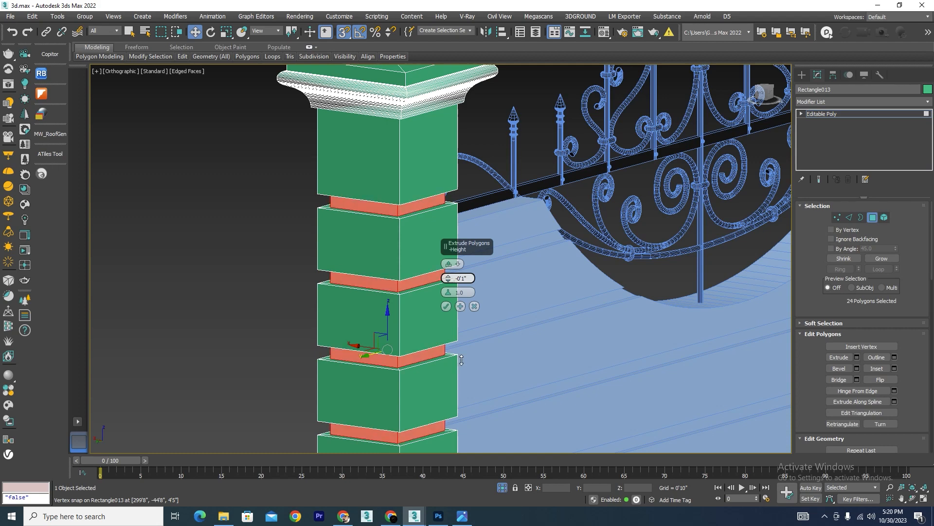
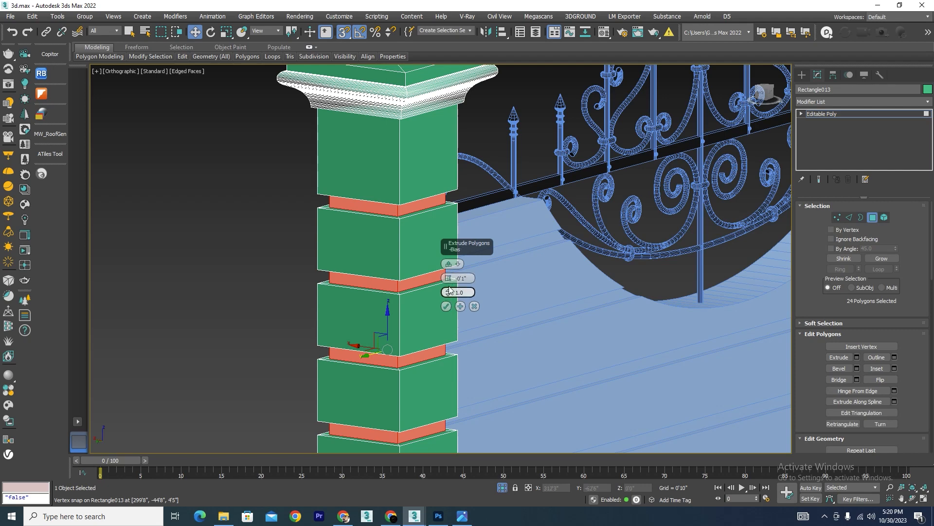
left_click(446, 306)
Check the recessed grooves, leave polygon editing on the pillar and clear the selection.
key("z")
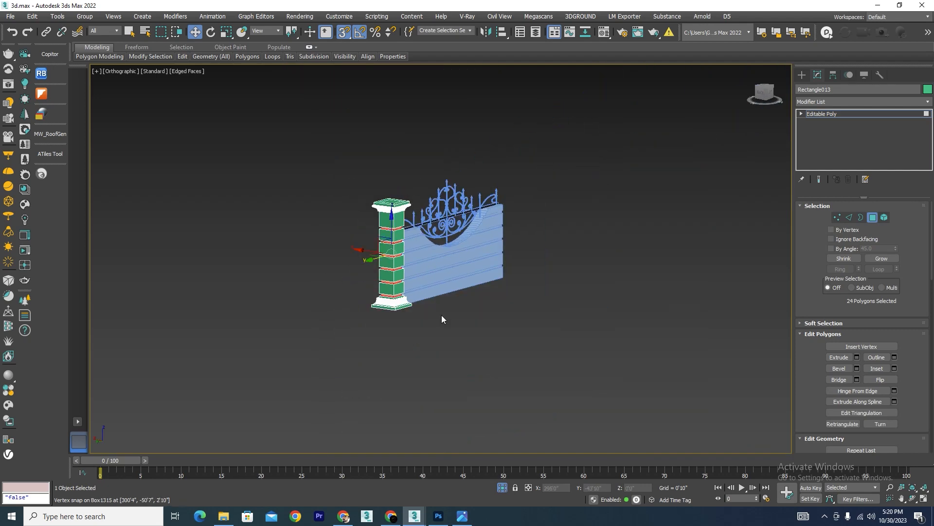
middle_click_drag(442, 317, 395, 311, "alt")
scroll(395, 219, "up", 8)
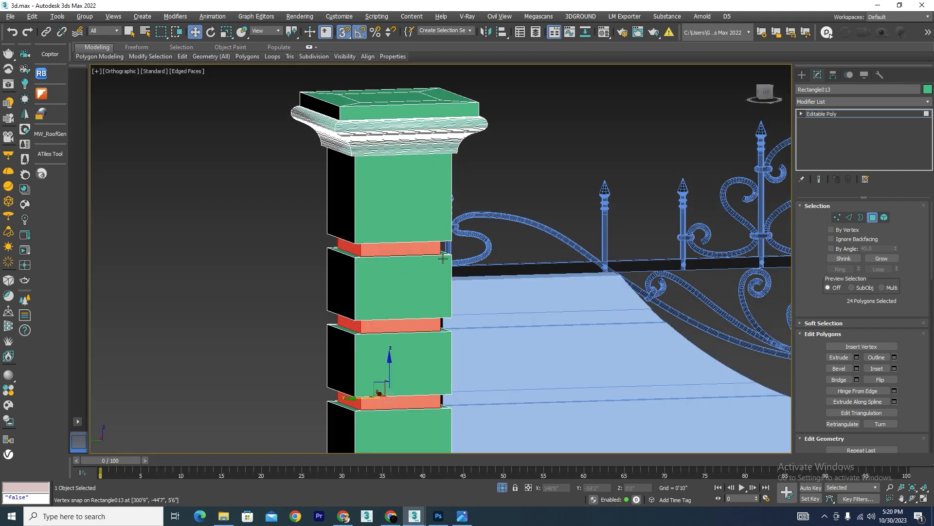
left_click(877, 217)
scroll(380, 236, "down", 6)
left_click(472, 422)
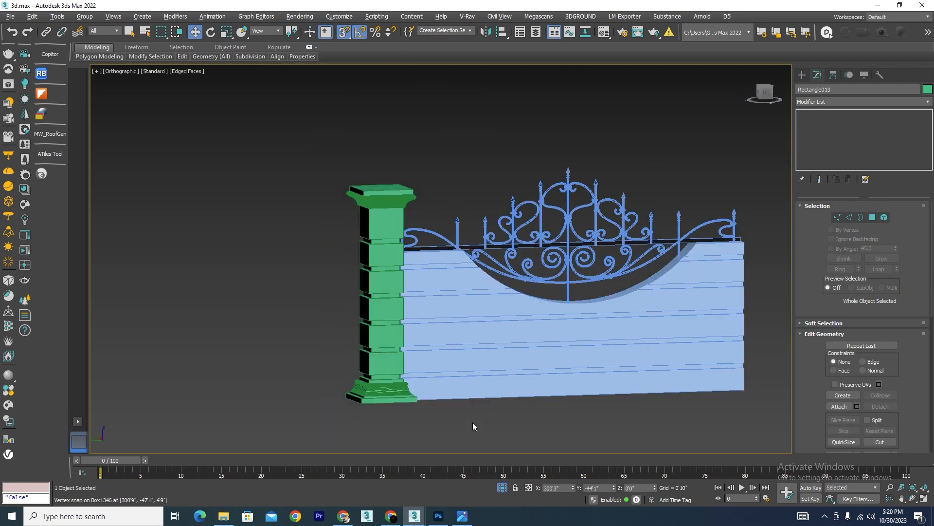
Examine the pillar beside the wall from the left and in an angled view to compare their grooves.
scroll(389, 358, "up", 4)
left_click(398, 361)
key("f")
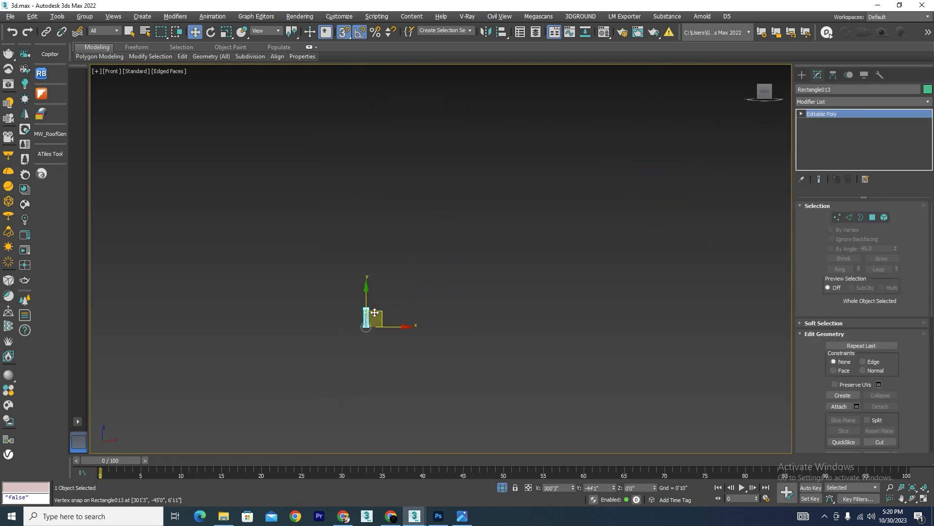
scroll(387, 341, "up", 10)
key("l")
scroll(399, 277, "up", 8)
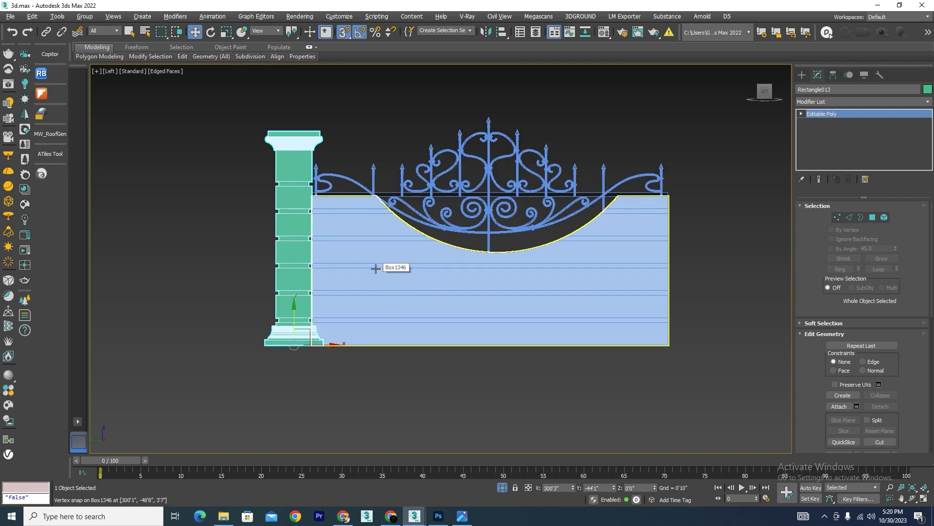
middle_click_drag(530, 377, 480, 393, "alt")
scroll(539, 312, "up", 6)
scroll(539, 313, "down", 6)
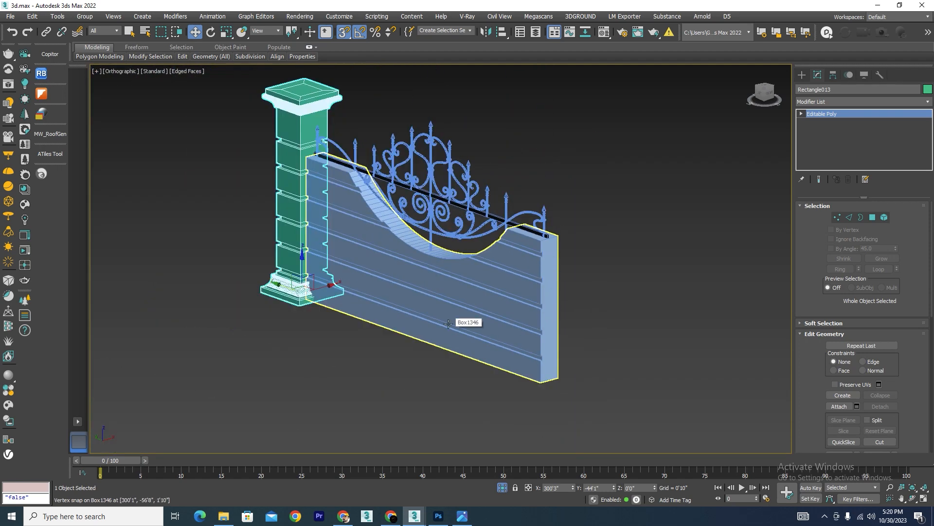
Copy the grooved wall about 1'10" sideways along X in the top view.
left_click(492, 303)
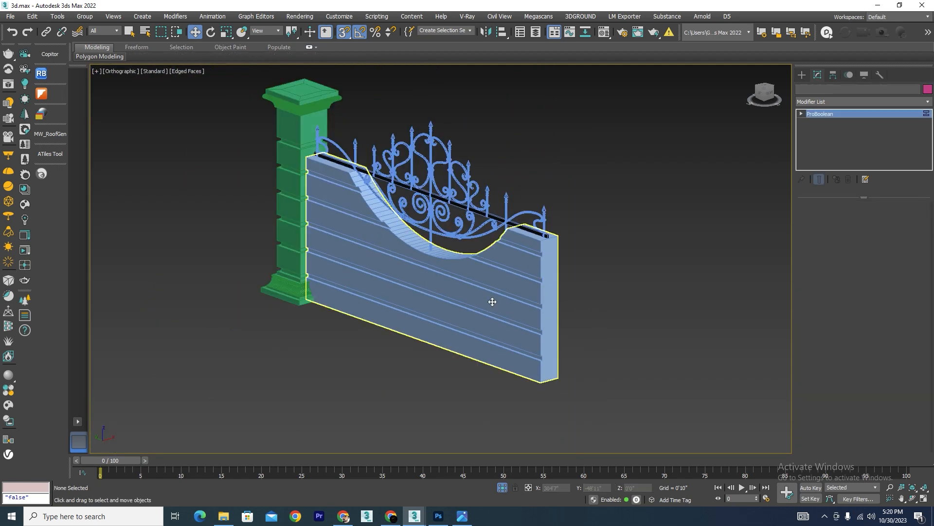
key("t")
scroll(421, 309, "down", 3)
scroll(436, 271, "up", 5)
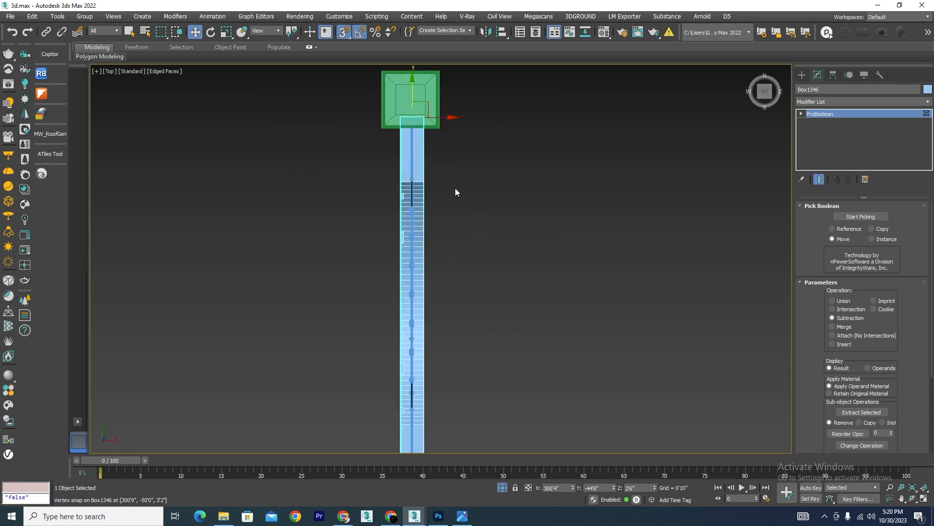
mouse_move(464, 121)
left_mouse_down("shift")
mouse_move(537, 120)
mouse_move(492, 136)
mouse_move(479, 120)
left_mouse_up("shift")
left_click(468, 299)
scroll(521, 117, "down", 2)
scroll(521, 117, "down", 2)
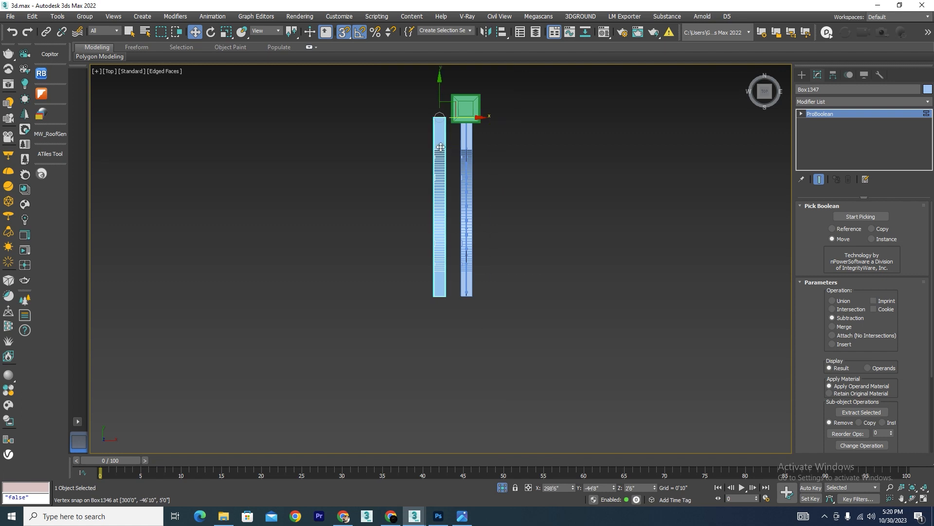
Mirror the copied wall about the X axis without cloning, and check its faces in an angled view.
left_click(492, 32)
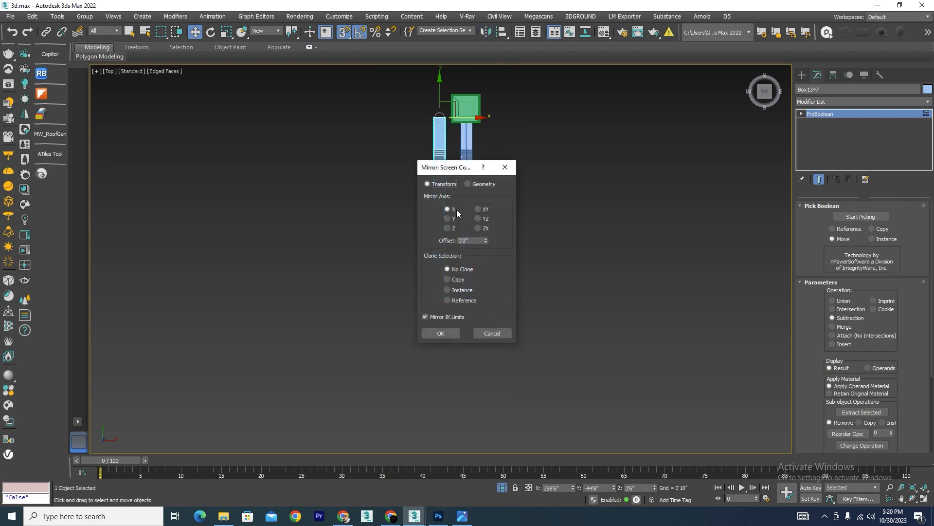
left_click(448, 218)
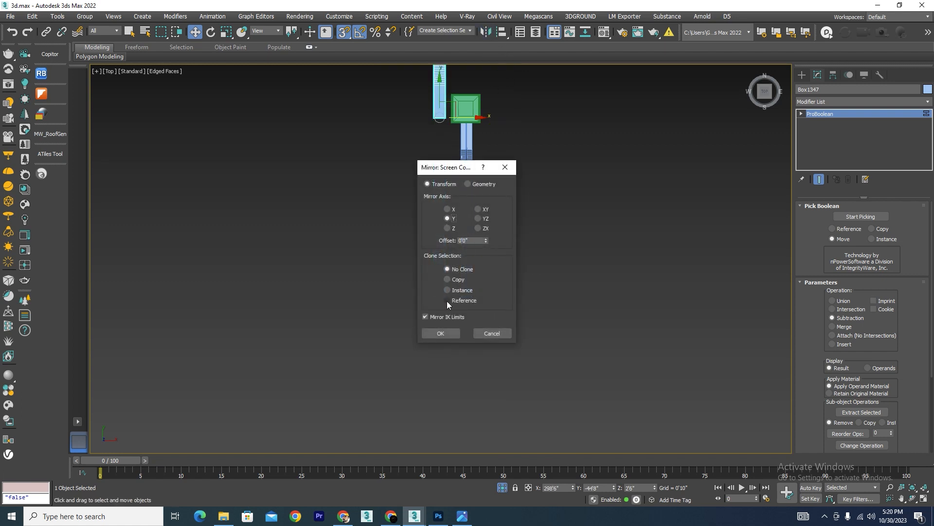
left_click(447, 208)
left_click(444, 333)
middle_click_drag(471, 311, 479, 212, "alt")
scroll(476, 208, "up", 5)
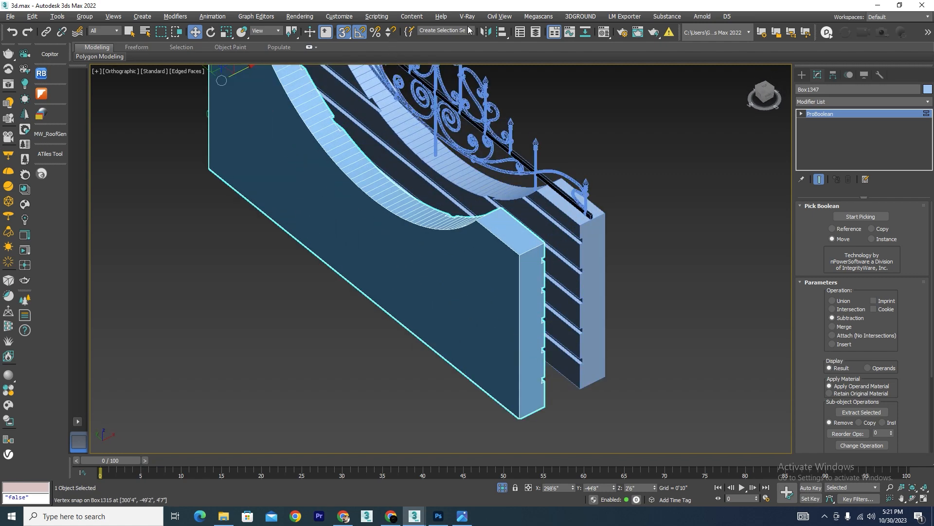
Mirror the copied wall about the X axis without cloning and move it to the opposite side of the original wall.
left_click(486, 32)
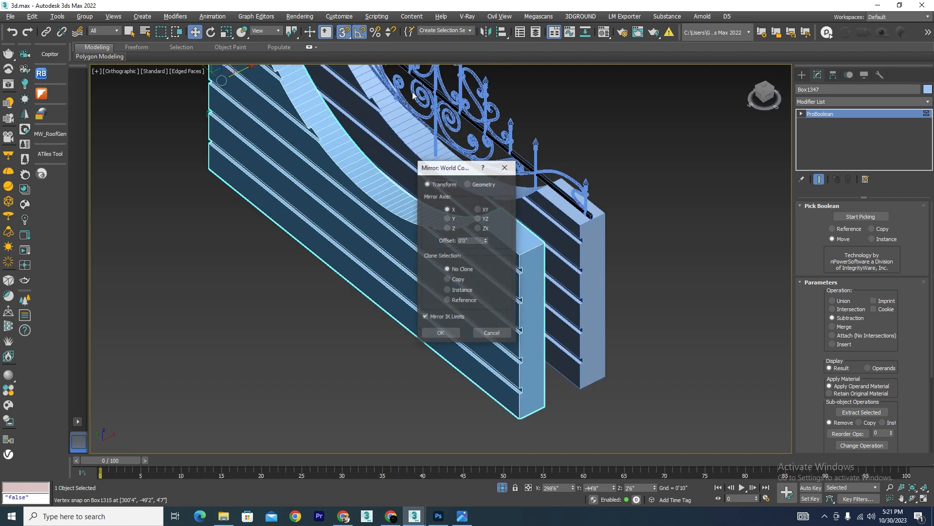
left_click(441, 333)
left_click_drag(541, 407, 575, 389)
scroll(527, 324, "down", 3)
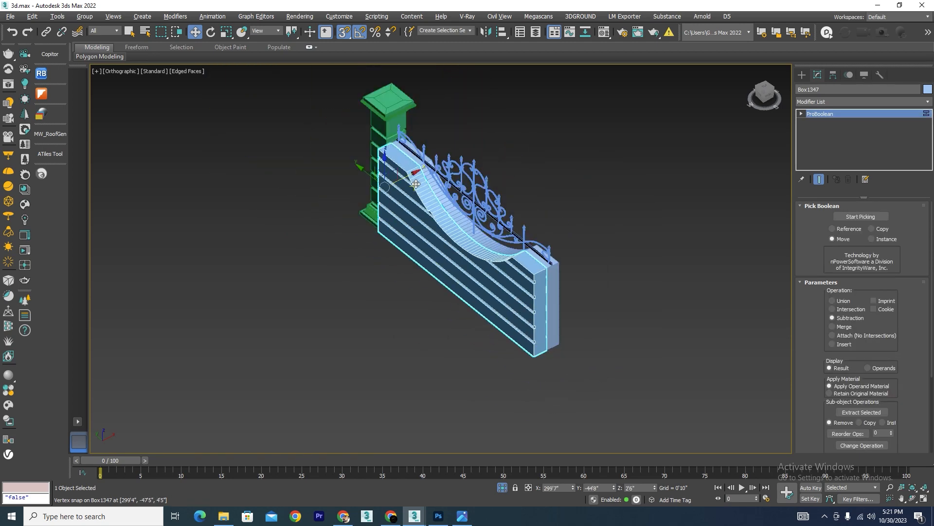
left_click_drag(404, 177, 503, 151)
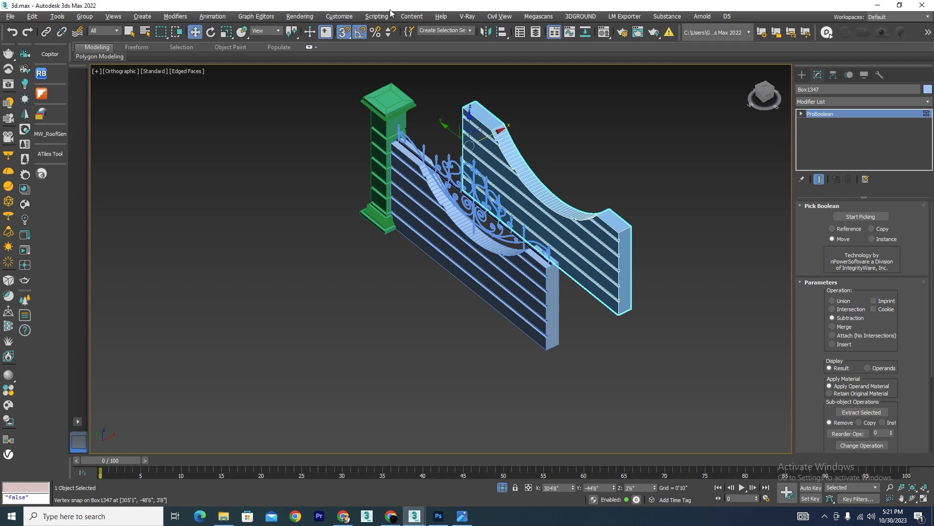
Mirror the copied wall about X again without cloning and snap it back-to-back against the original wall.
left_click(485, 32)
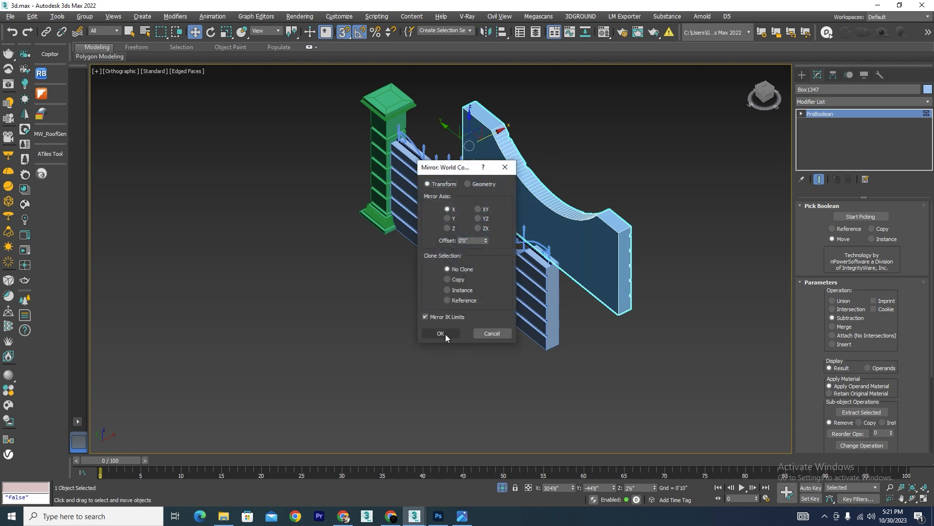
left_click(440, 334)
scroll(618, 301, "up", 5)
left_click_drag(618, 302, 494, 361)
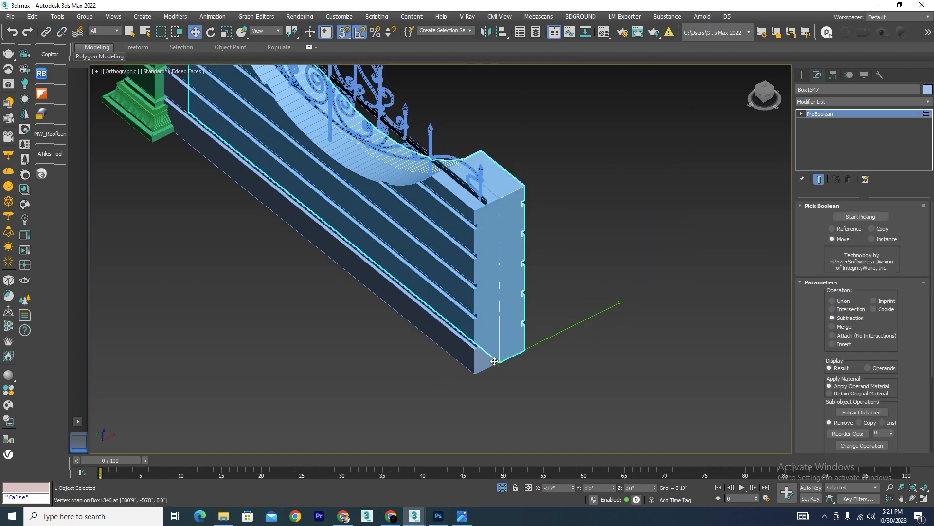
Convert the mirrored wall to an editable poly and attach the original grooved wall to it.
right_click(502, 277)
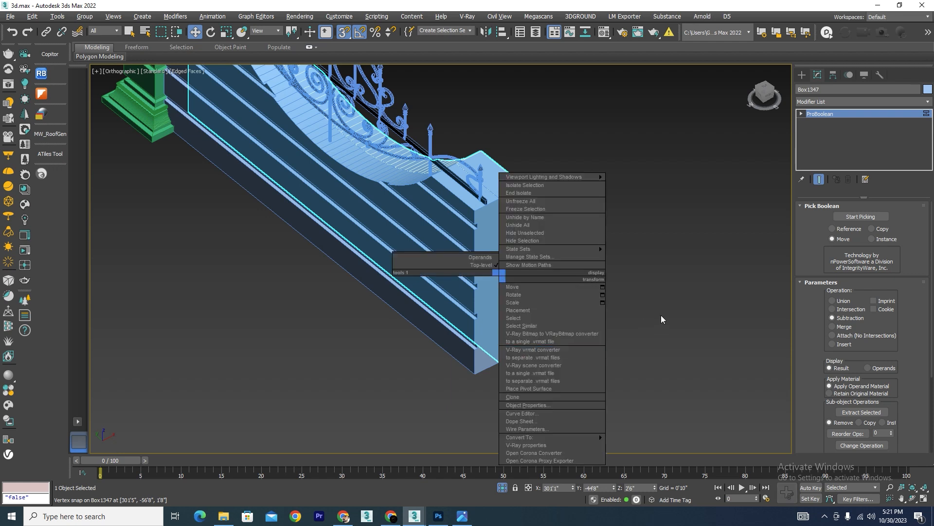
left_click(661, 320)
right_click(508, 270)
mouse_move(530, 434)
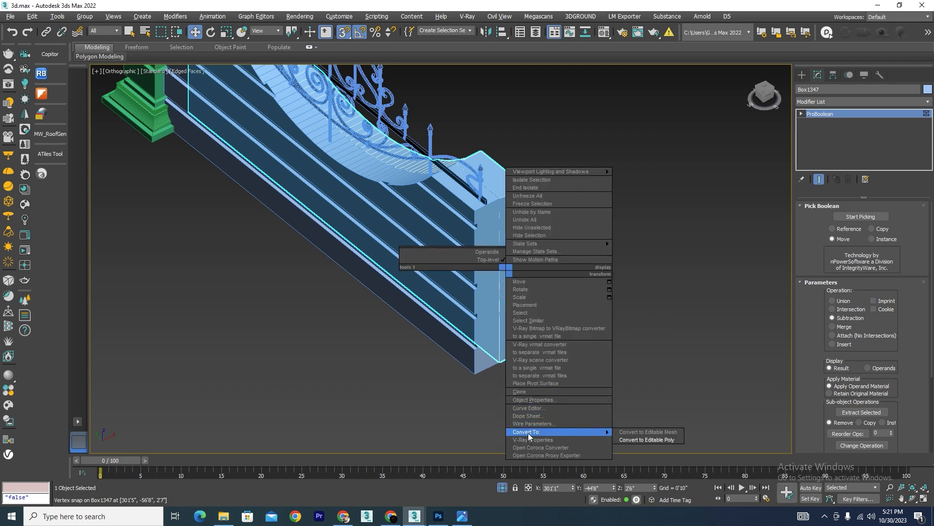
left_click(663, 439)
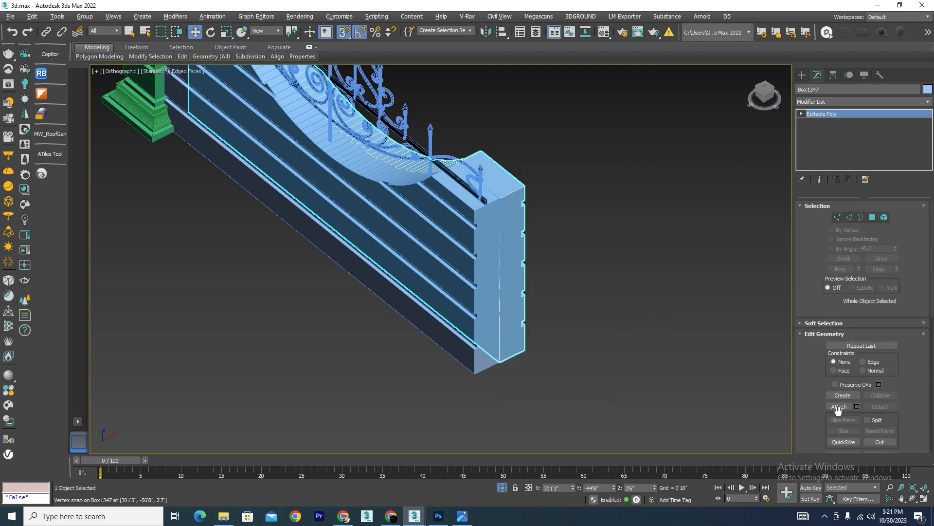
left_click(838, 406)
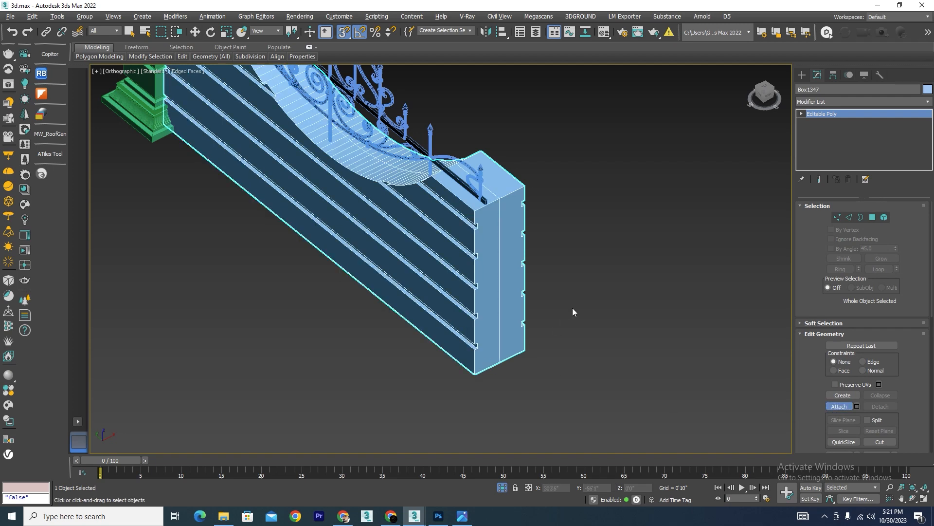
key("t")
scroll(502, 223, "down", 3)
scroll(501, 223, "up", 6)
scroll(495, 229, "down", 1)
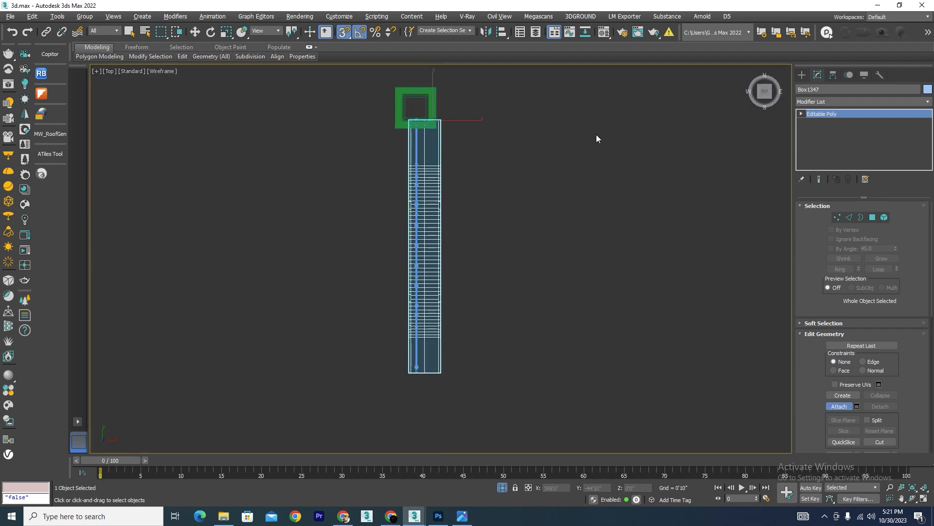
left_click(837, 218)
key("w")
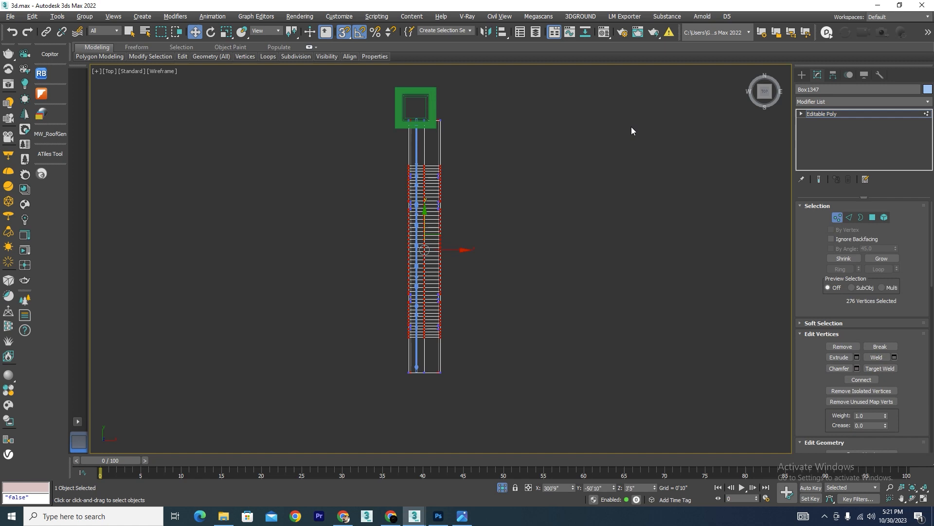
left_click(837, 220)
Isolate the combined wall and draw a flat reference box over its whole footprint, about 12'0" by 1'6".
left_click(802, 75)
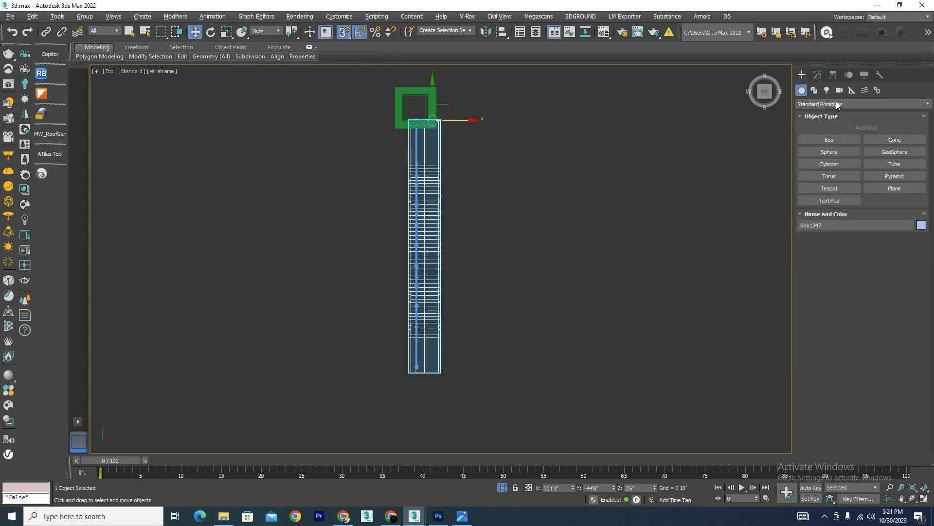
left_click(830, 140)
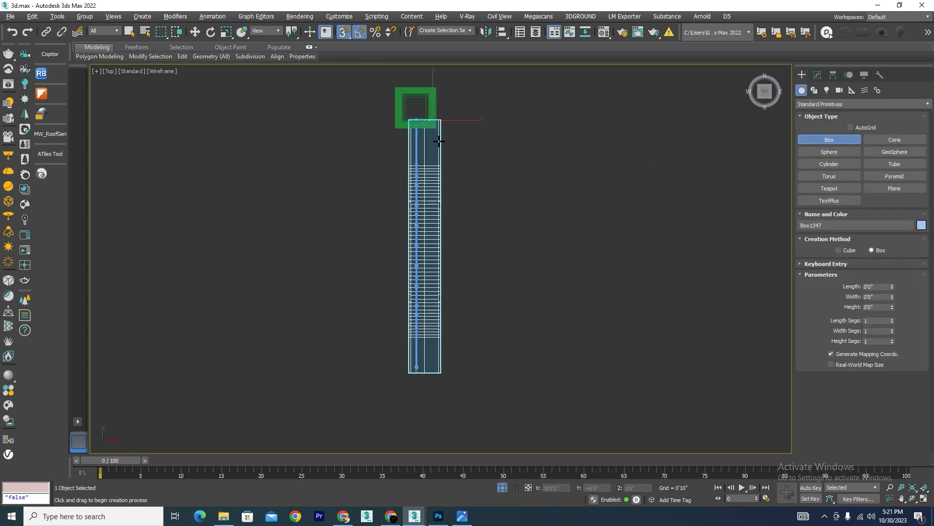
left_click(502, 488)
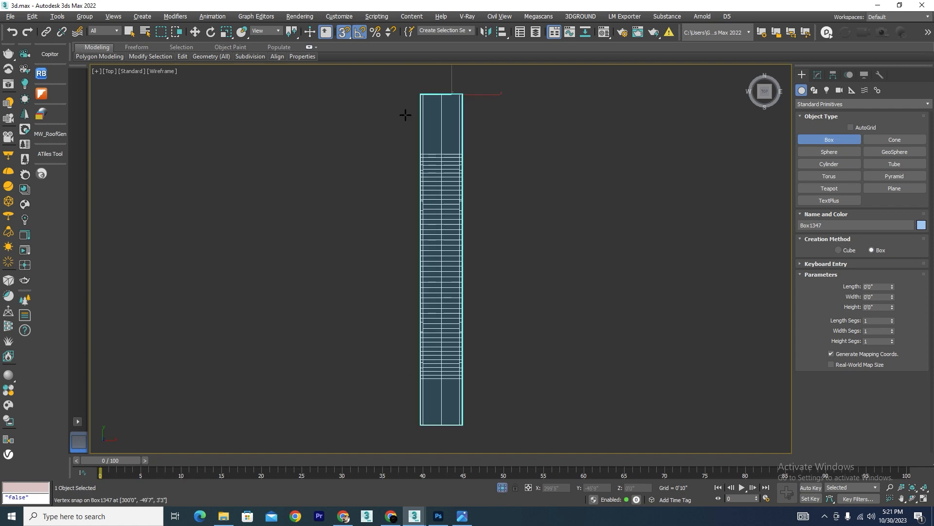
left_click_drag(412, 87, 465, 423)
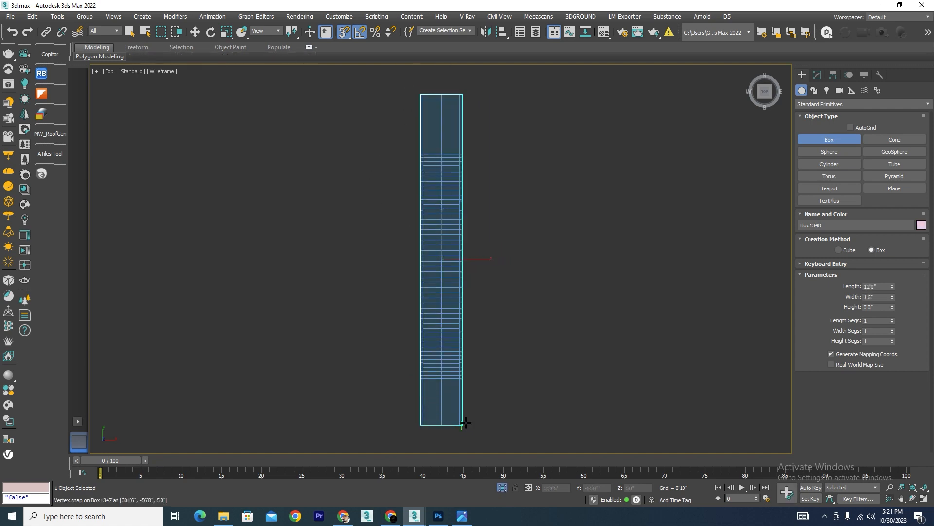
key("w")
Set the reference box's width to 9".
left_click(818, 76)
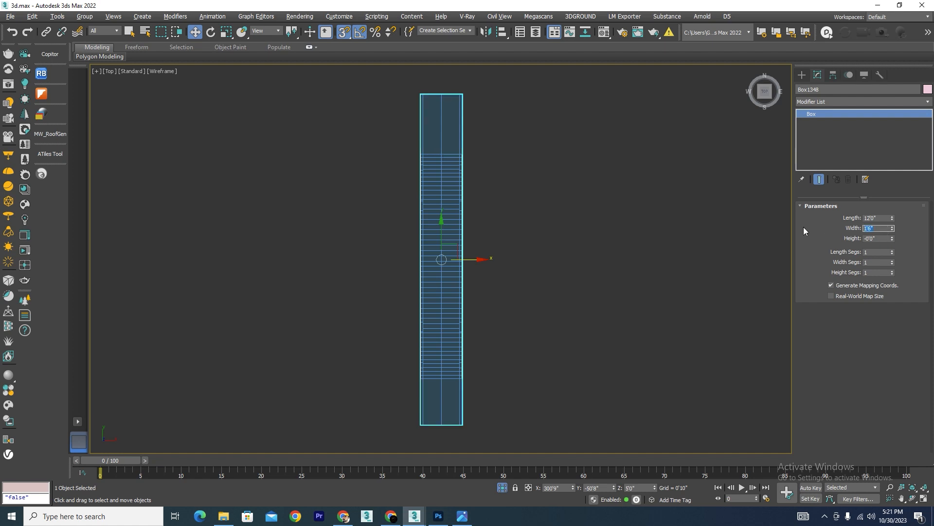
type("9")
key("Return")
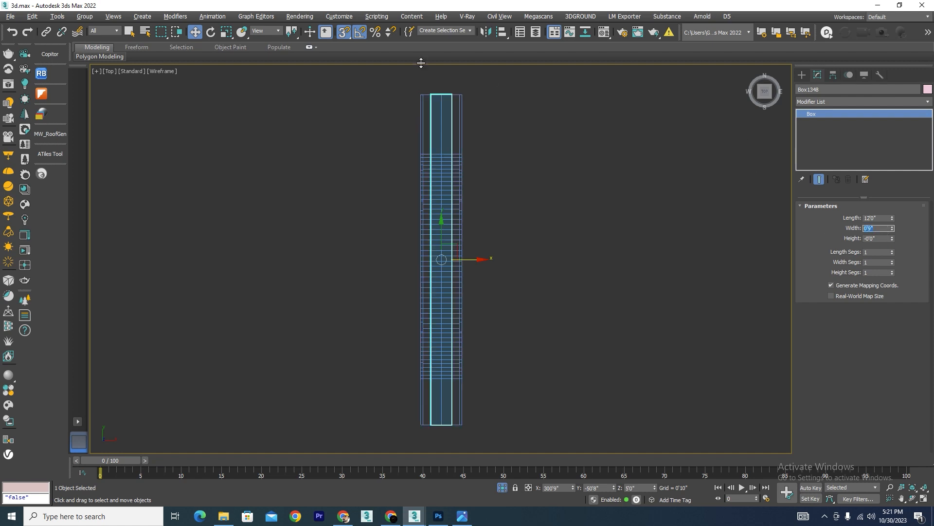
Thin the combined wall by snapping the vertices of both long sides along X to the reference box's edges, and leave vertex editing.
left_click(462, 154)
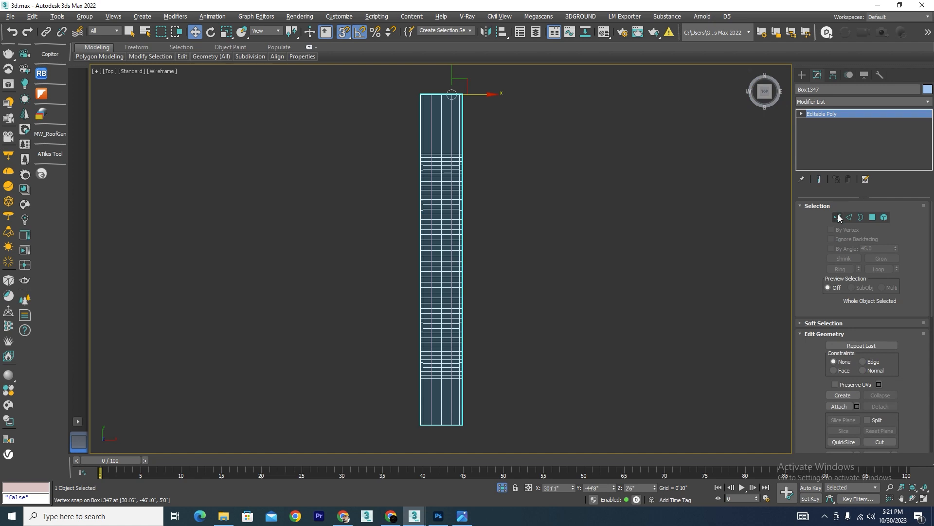
left_click(837, 217)
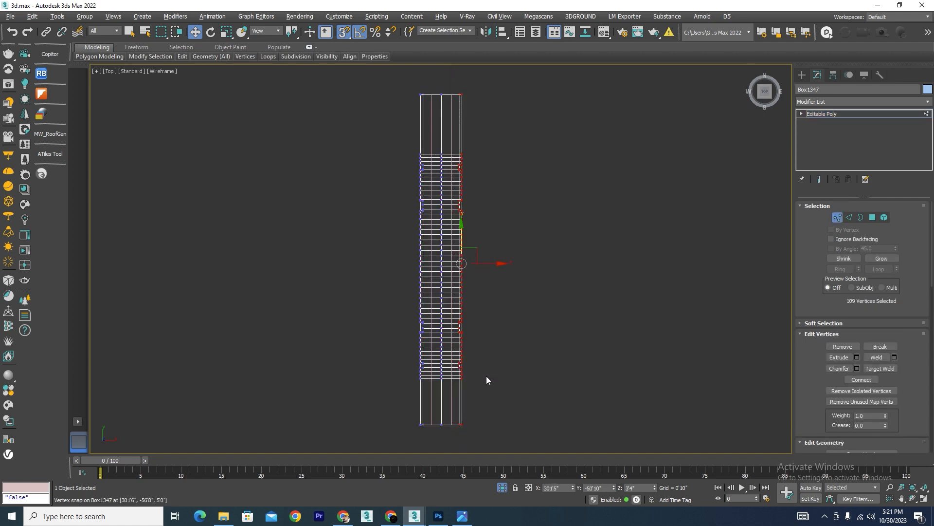
left_click_drag(492, 263, 422, 438)
left_click_drag(459, 262, 430, 422)
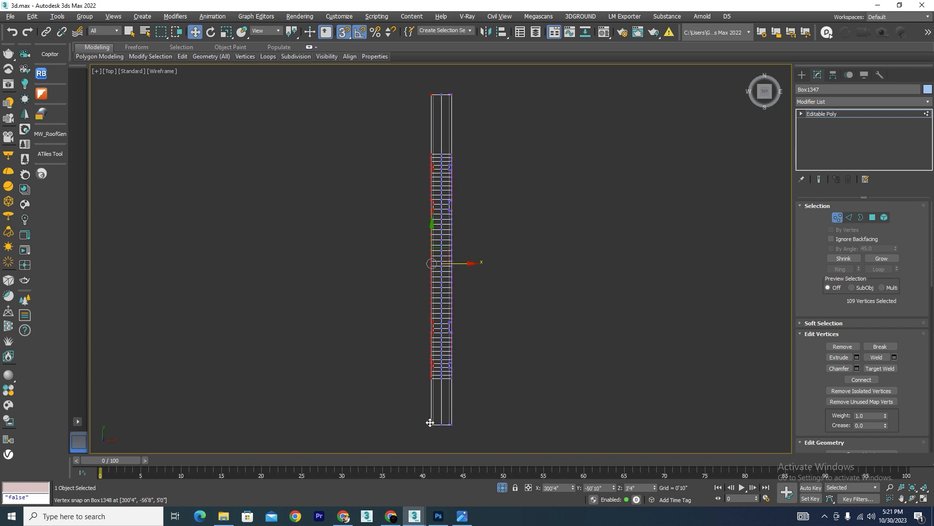
key("F3")
middle_click_drag(443, 280, 631, 241, "alt")
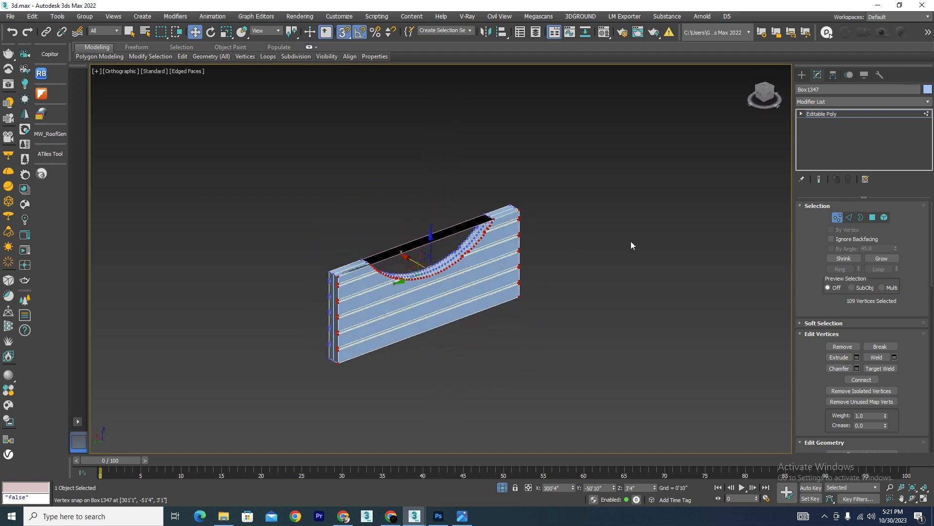
left_click(837, 219)
Select the flat reference box on the wall and end isolation to bring back the rest of the scene.
left_click(453, 212)
scroll(442, 228, "up", 2)
left_click(417, 258)
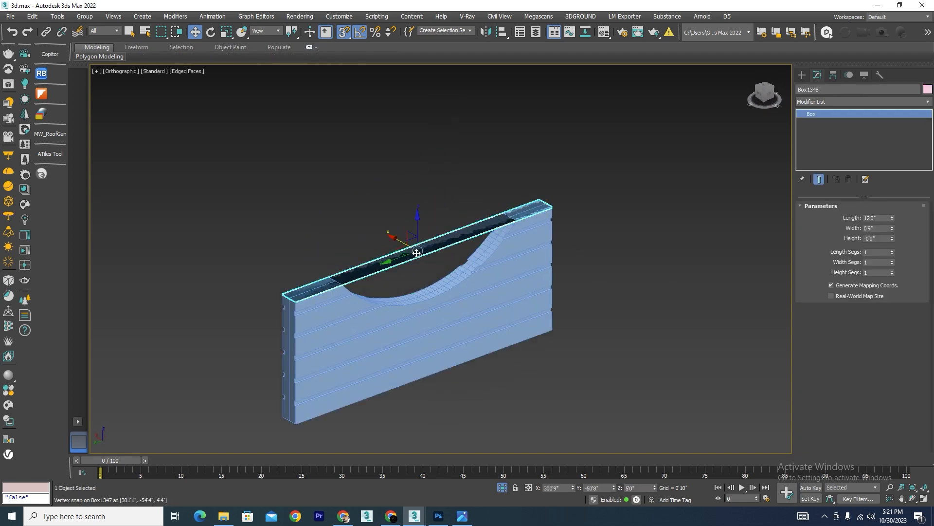
left_click(503, 486)
scroll(555, 257, "up", 5)
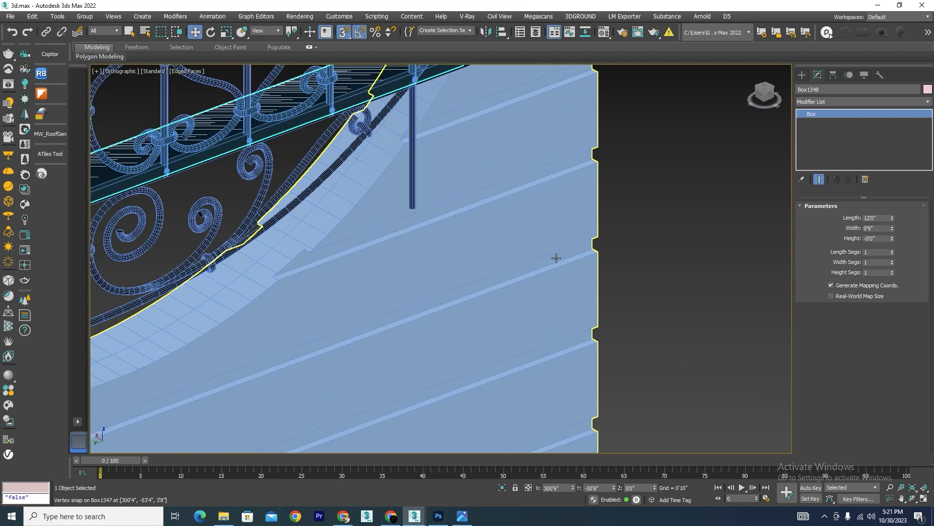
scroll(576, 257, "down", 4)
scroll(147, 305, "up", 2)
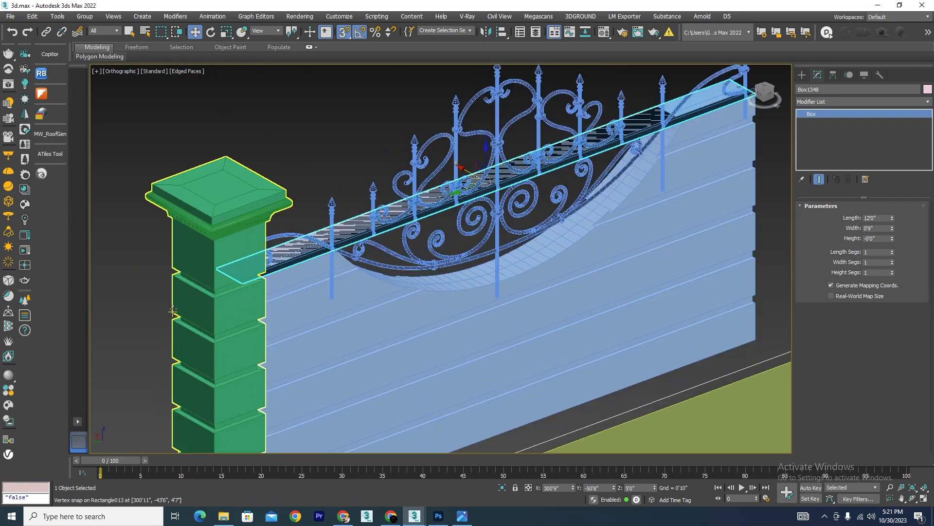
Find the small lantern floating above the balustrade in the front view and select its three parts.
left_click(230, 290)
scroll(266, 236, "down", 5)
scroll(434, 198, "down", 3)
key("f")
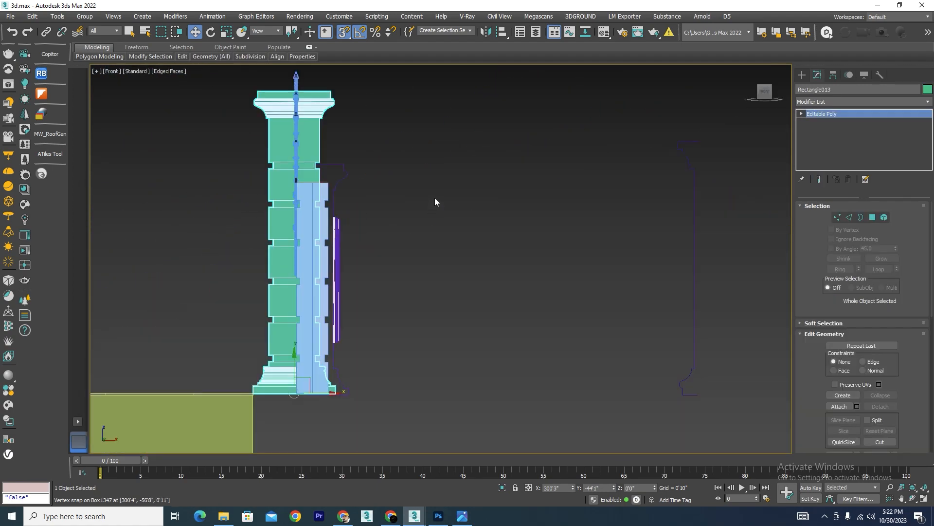
scroll(434, 198, "down", 5)
middle_click_drag(241, 202, 417, 238)
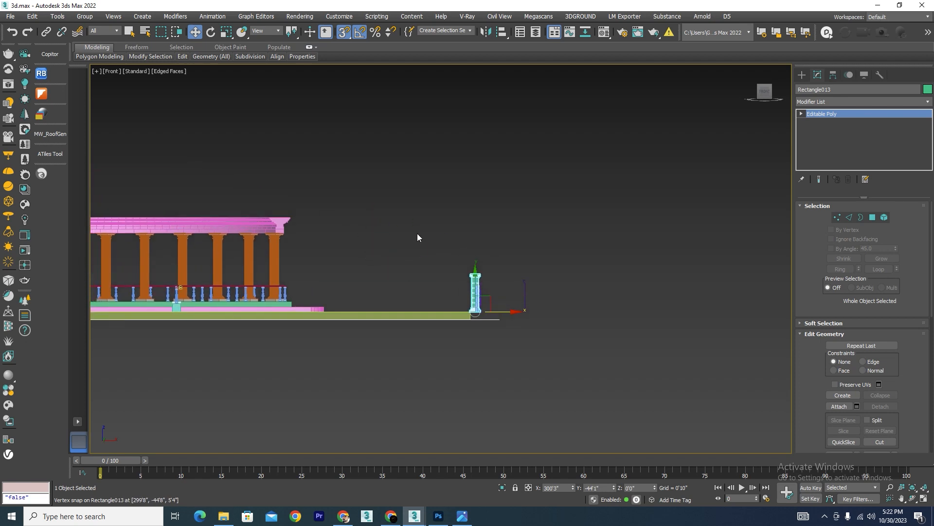
scroll(492, 230, "down", 6)
scroll(278, 247, "up", 8)
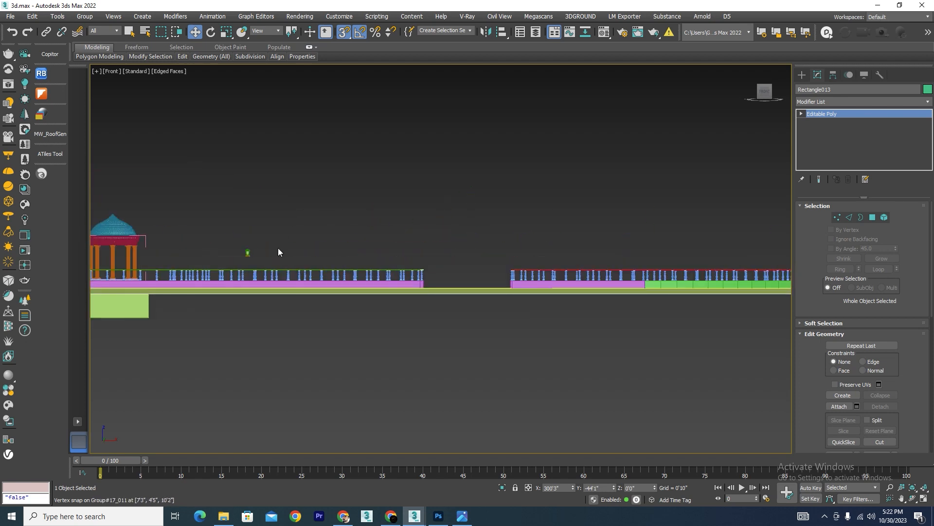
left_click_drag(186, 261, 183, 265)
Move the lantern along X to the boundary pillar and lower it onto the pillar's cap.
scroll(281, 244, "down", 8)
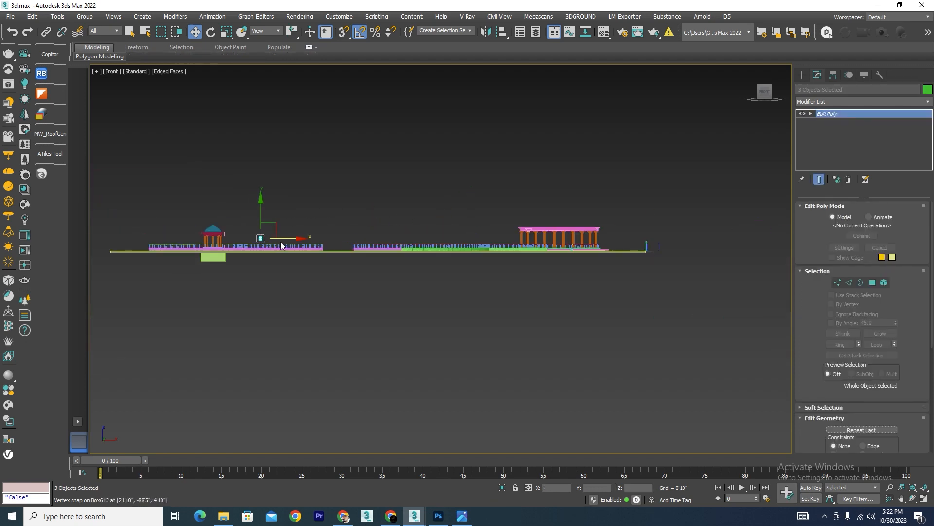
left_click_drag(288, 239, 676, 238)
scroll(671, 237, "up", 10)
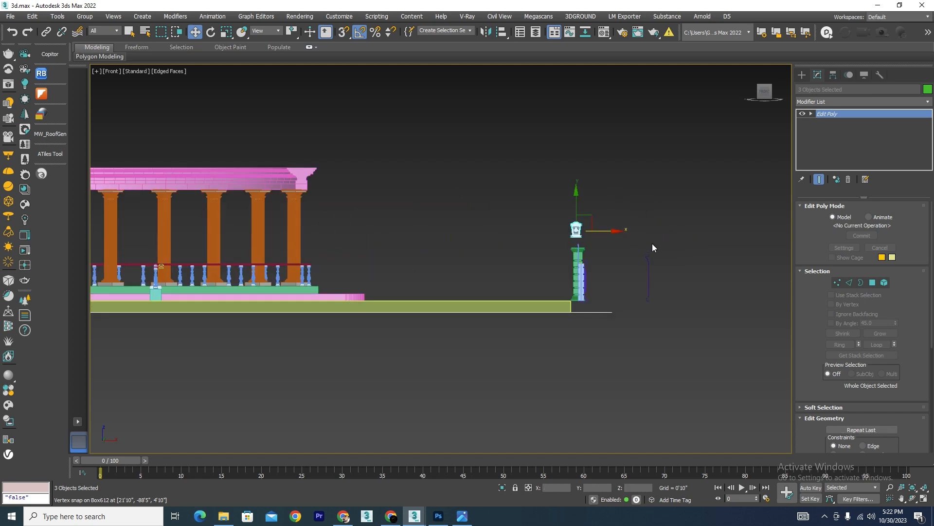
left_click_drag(573, 195, 612, 273)
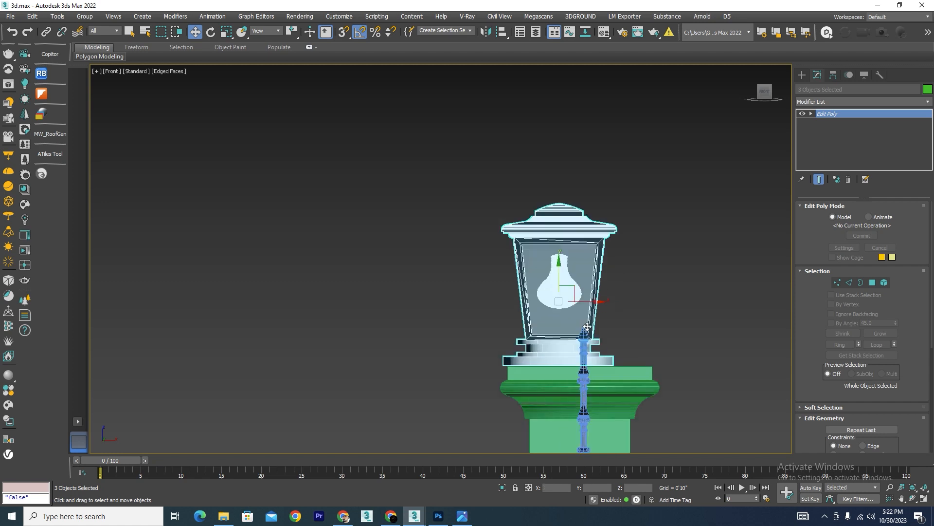
Try to raise the lantern above the pillar's cap with vertex snapping turned on.
scroll(612, 273, "up", 6)
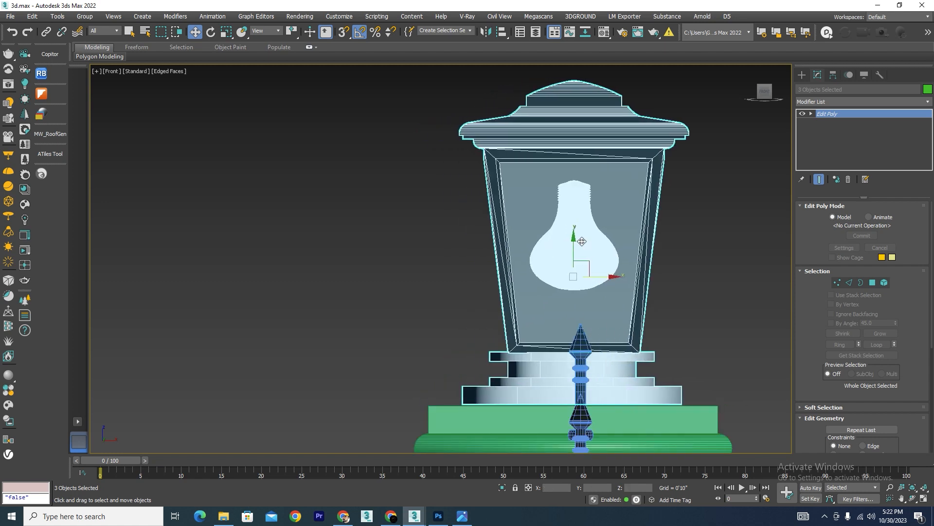
left_click_drag(573, 241, 585, 180)
key("s")
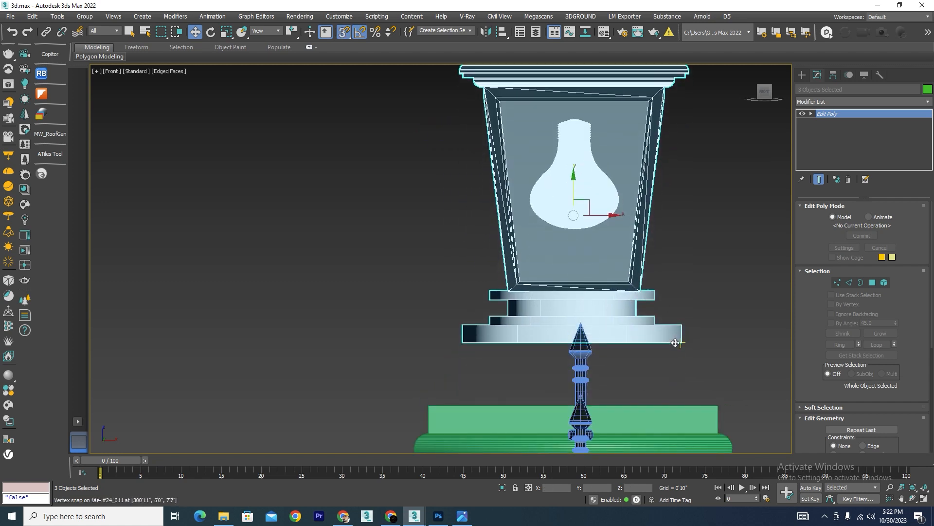
key("ctrl+z")
Examine the lantern and its bulb in wireframe and in an angled view to check its placement.
key("F3")
scroll(523, 191, "up", 4)
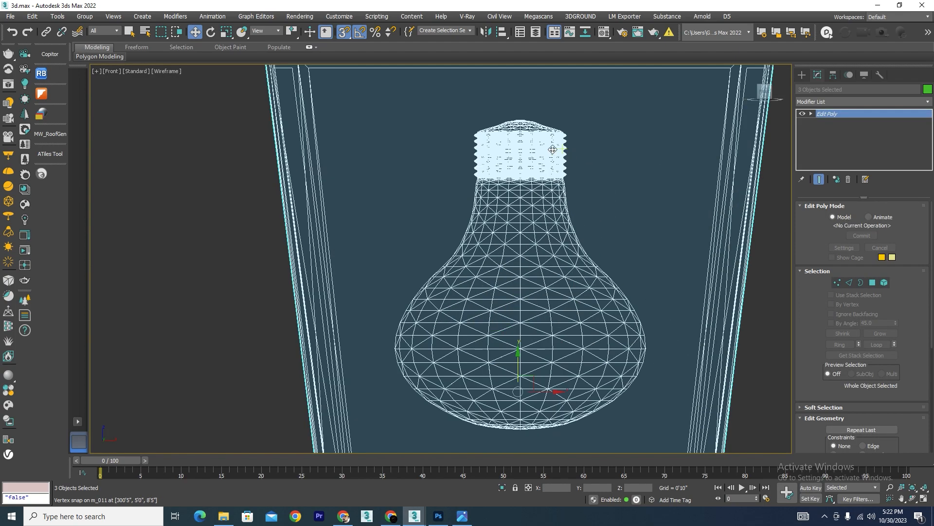
scroll(523, 191, "down", 2)
key("F3")
scroll(526, 191, "down", 5)
middle_click_drag(618, 227, 609, 253, "alt")
key("alt+q")
key("alt+q")
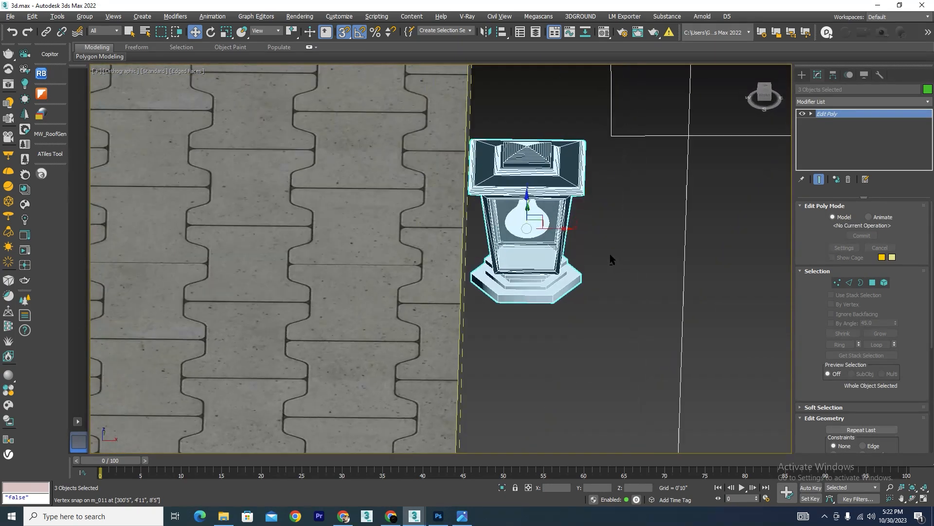
Move the lantern along Y in the top view until it sits over the boundary pillar's cap.
key("l")
key("F3")
scroll(341, 239, "up", 3)
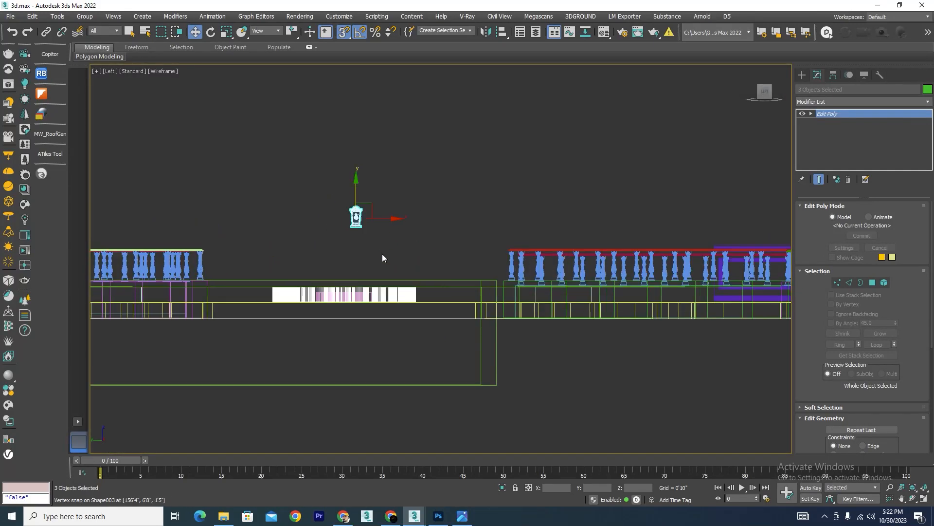
key("t")
scroll(440, 217, "down", 6)
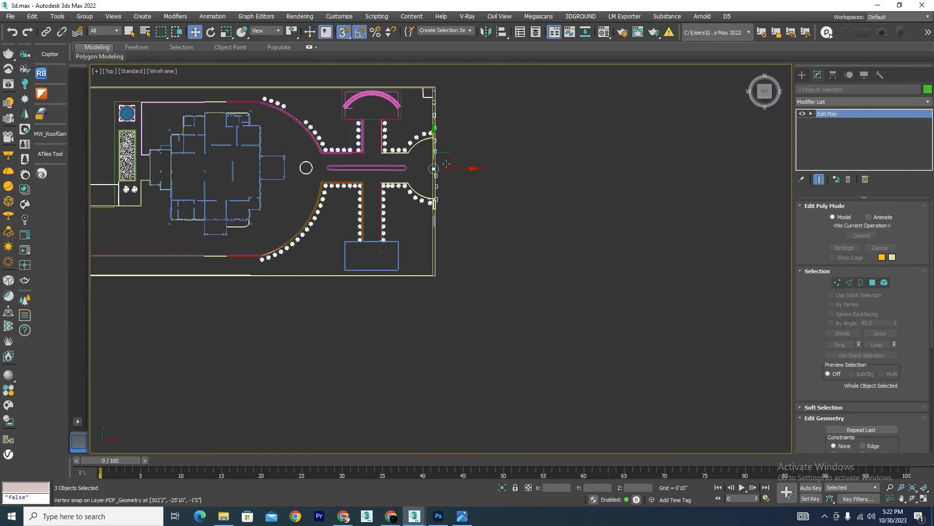
scroll(439, 195, "up", 4)
left_click_drag(446, 95, 509, 343)
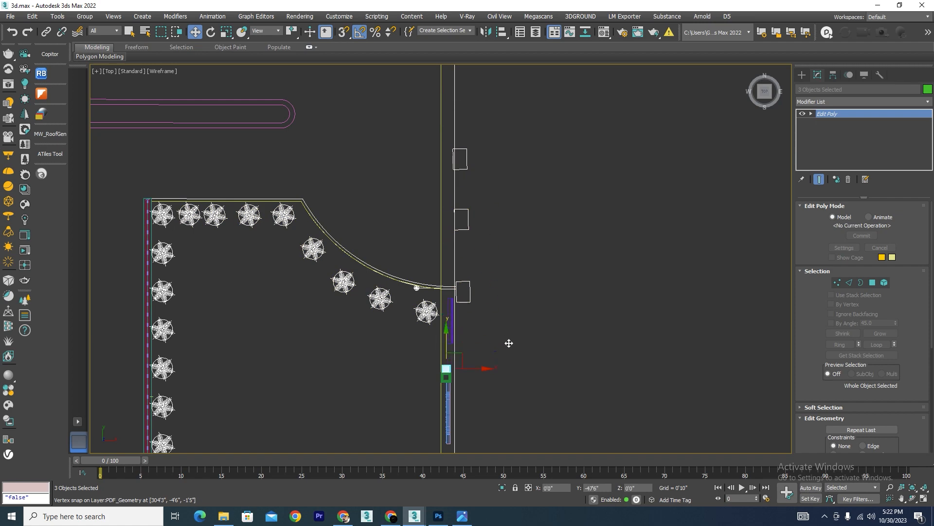
scroll(462, 397, "up", 10)
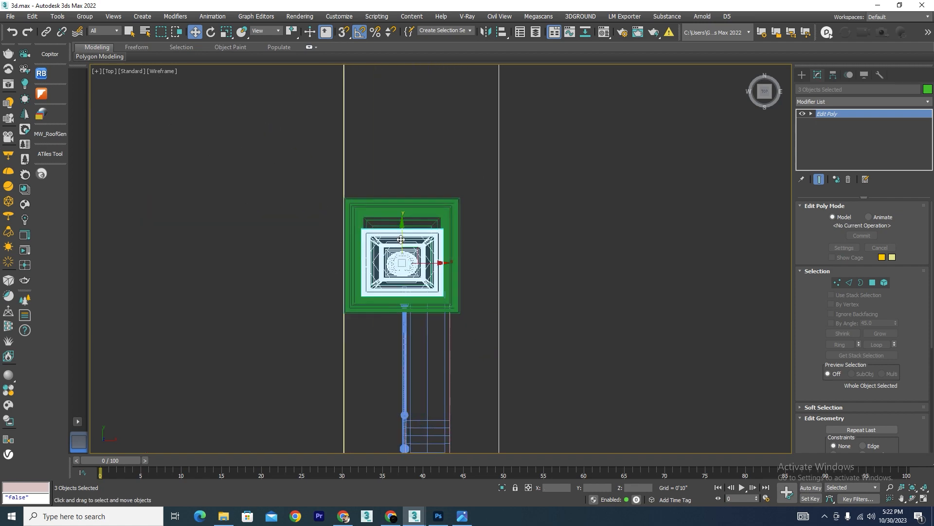
left_click_drag(403, 225, 404, 227)
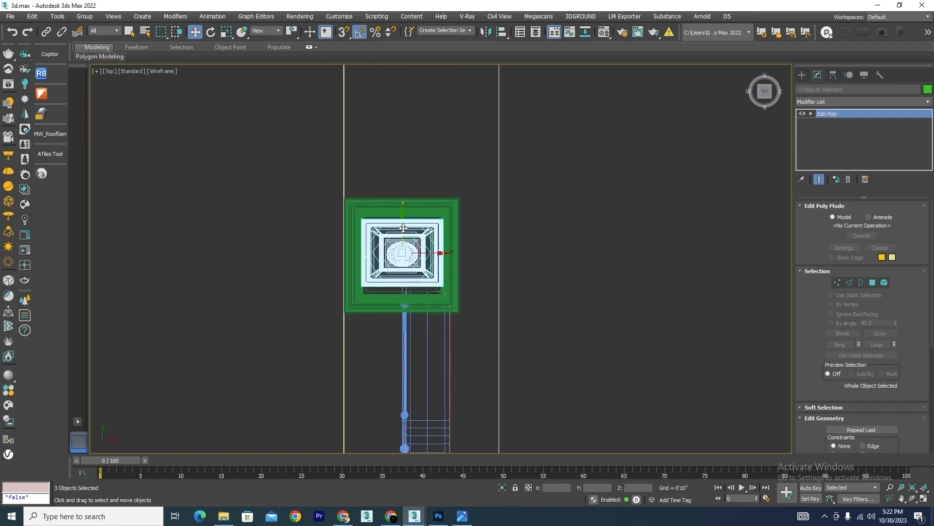
Add an FFD 2x2x2 modifier to the lantern parts and narrow them along X by its control points to a square footprint.
scroll(406, 258, "up", 3)
left_click(917, 102)
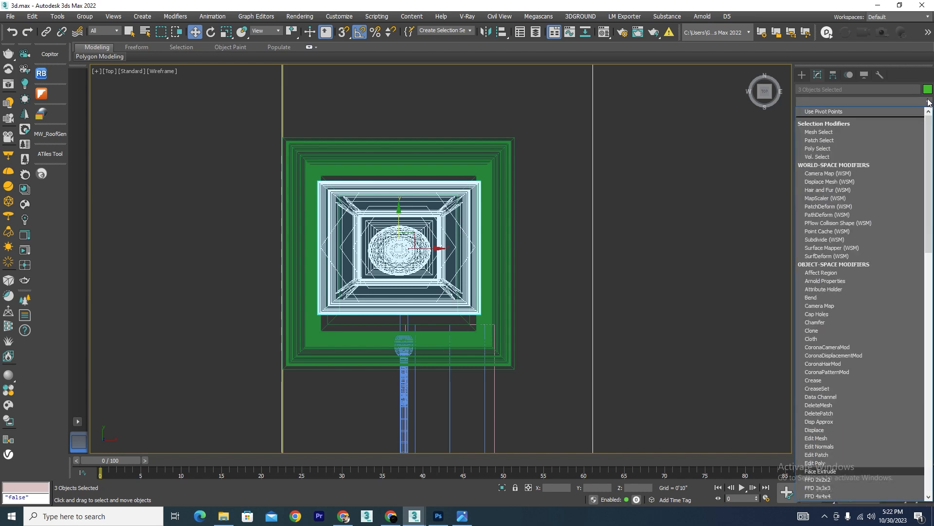
key("f")
left_click(826, 121)
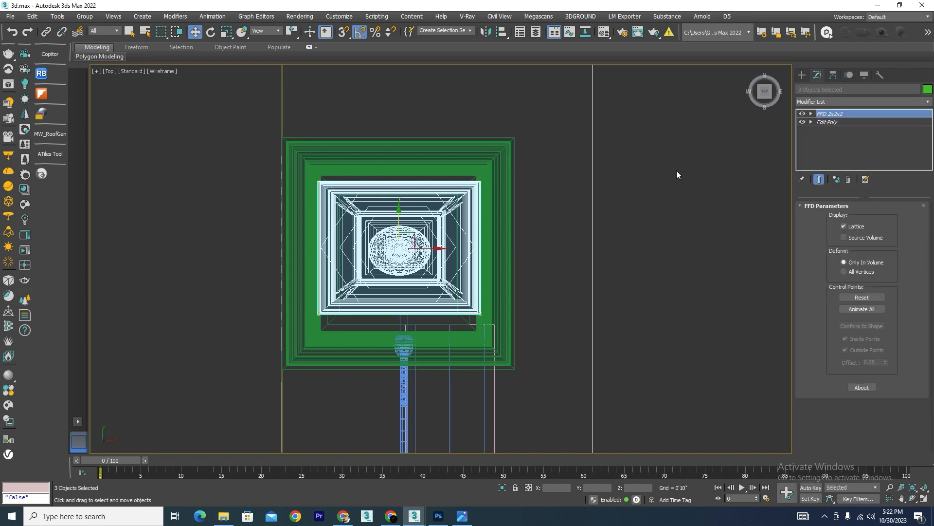
left_click(810, 114)
key("1")
left_click_drag(449, 365, 451, 365)
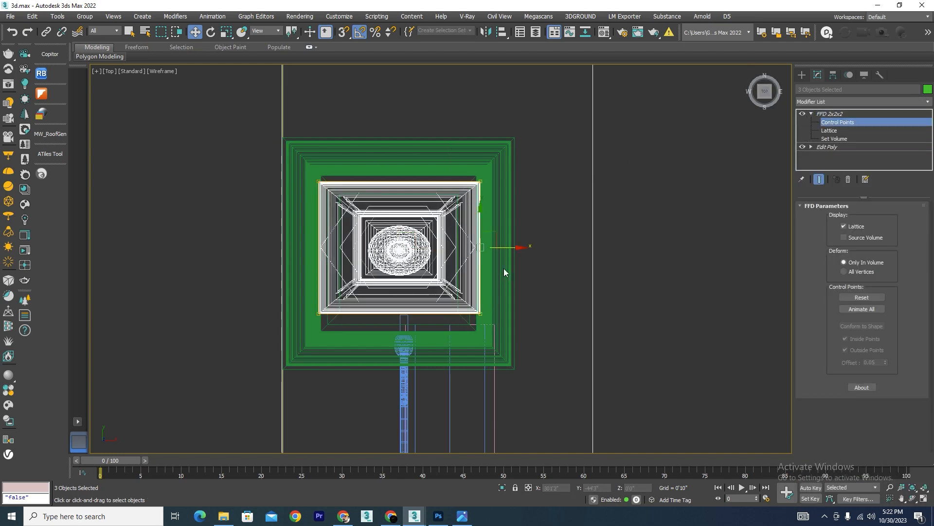
left_click_drag(521, 246, 482, 241)
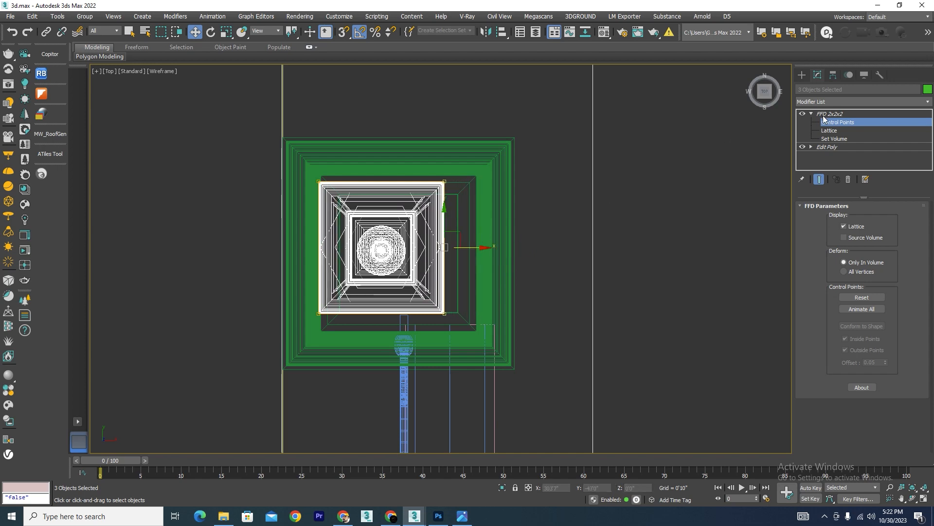
Convert the lantern parts to Editable Poly and centre them on the pillar's cap in the top view.
right_click(404, 217)
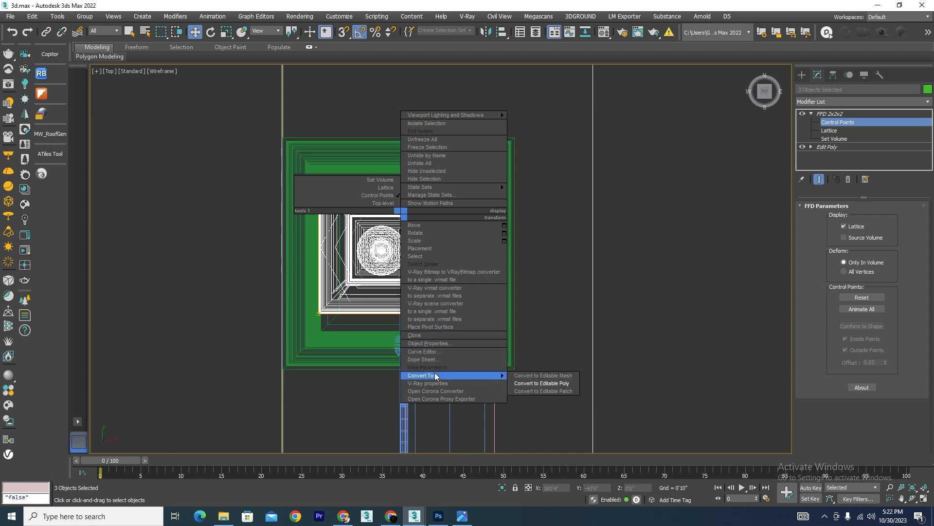
left_click(549, 390)
left_click_drag(400, 248, 400, 227)
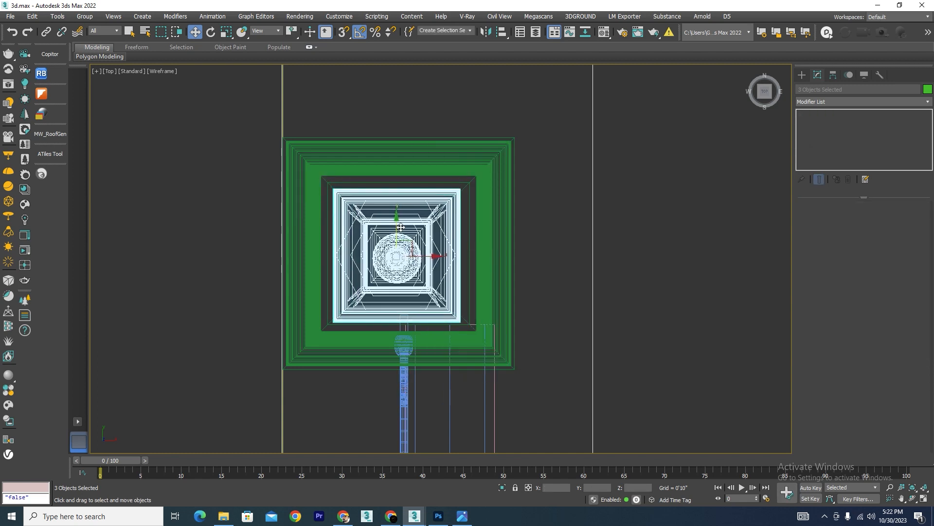
Raise the bulb about 3" in the front view so its neck reaches into the lantern's roof.
key("f")
scroll(375, 259, "down", 3)
scroll(367, 193, "up", 5)
scroll(279, 143, "up", 3)
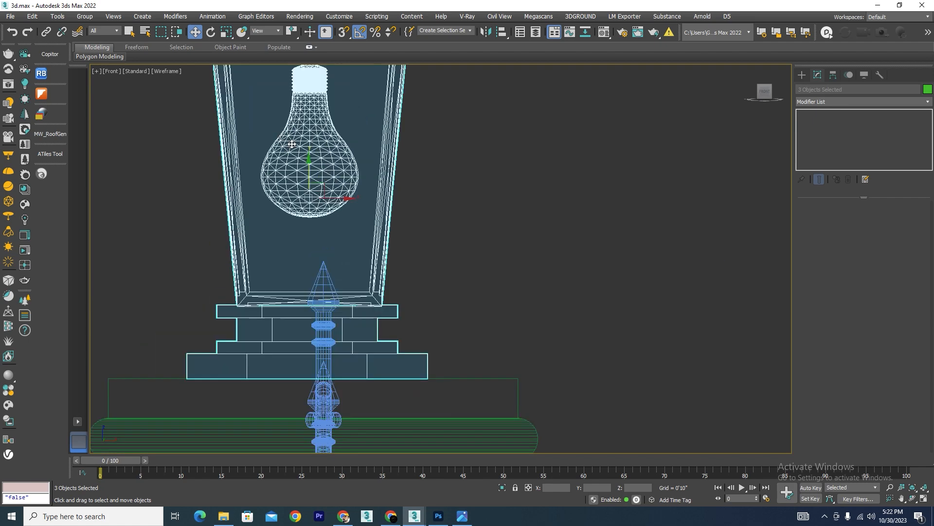
scroll(480, 241, "down", 5)
left_click(350, 244)
scroll(367, 250, "up", 5)
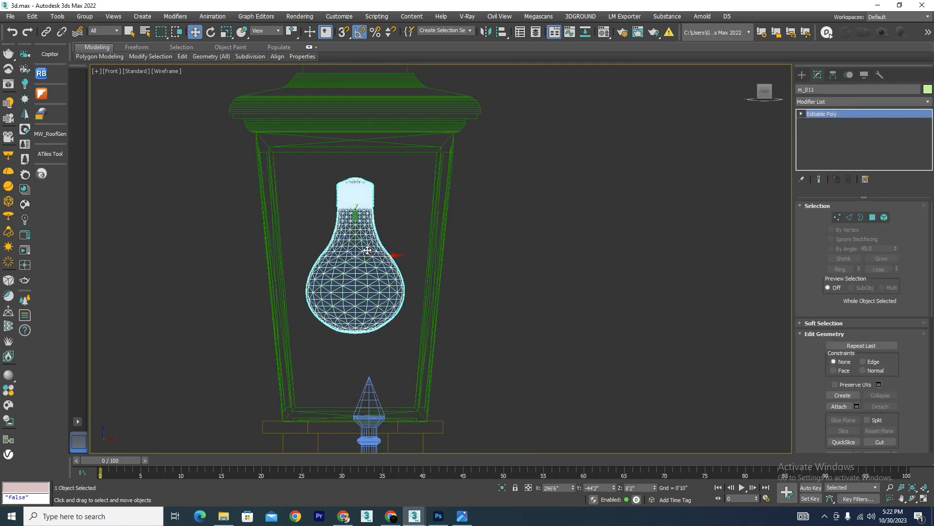
left_click_drag(357, 224, 358, 172)
key("F3")
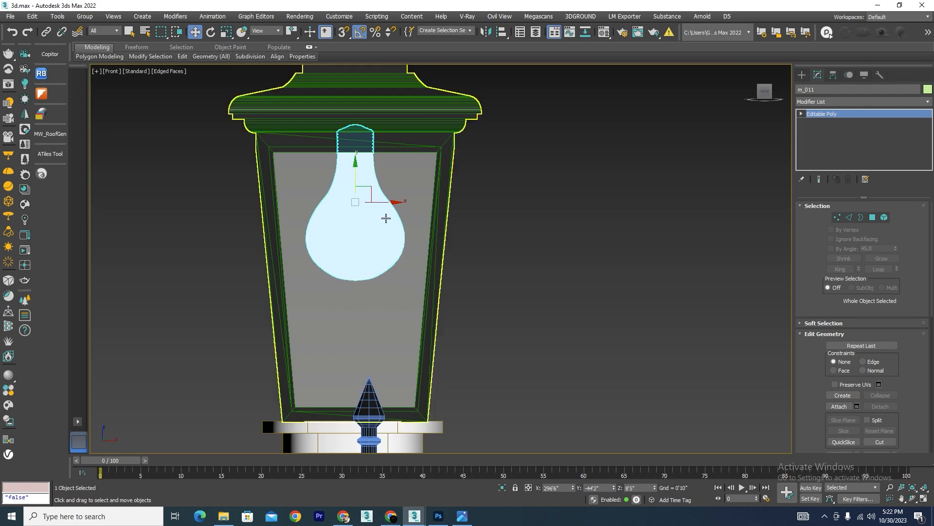
Select the lantern body and load Aluminum_Anodized_DarkGray from the V-Ray material library's Metal category into the pink material slot.
left_click(431, 127)
scroll(430, 250, "down", 4)
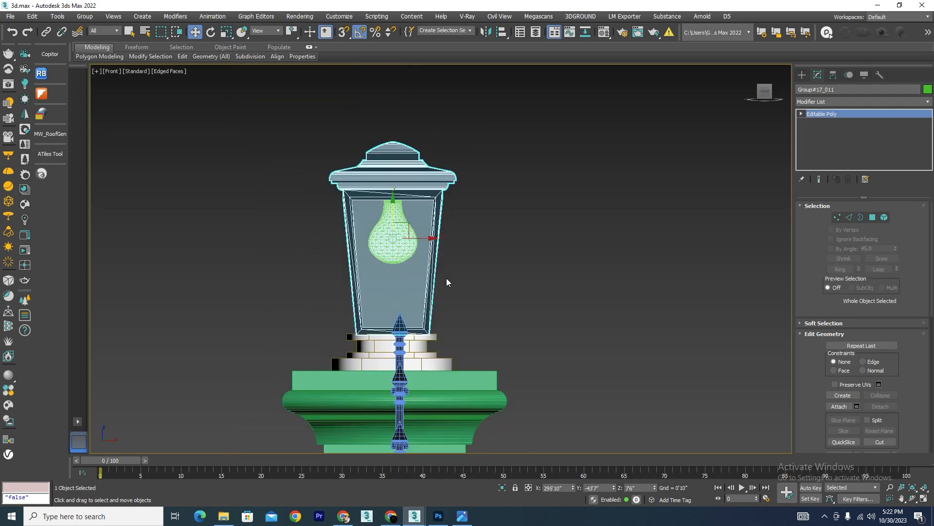
middle_click_drag(448, 282, 398, 333, "alt")
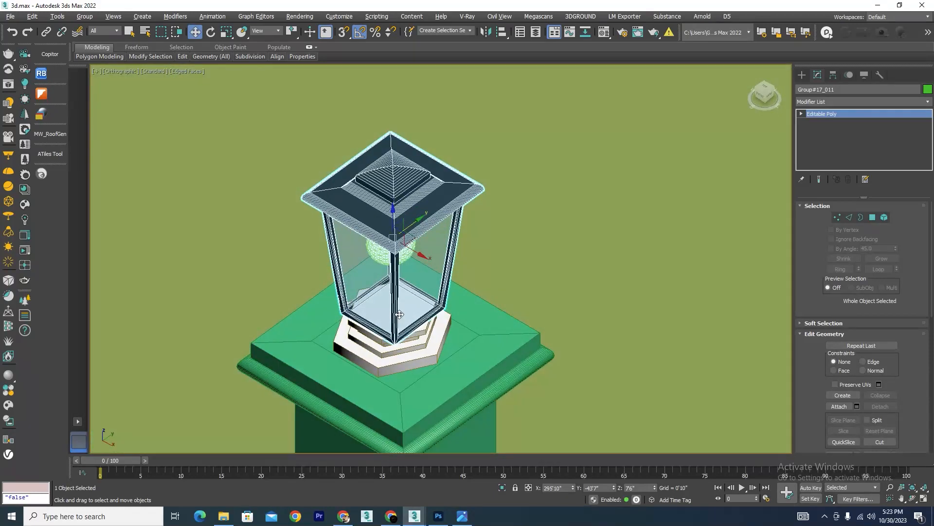
scroll(401, 346, "up", 4)
key("m")
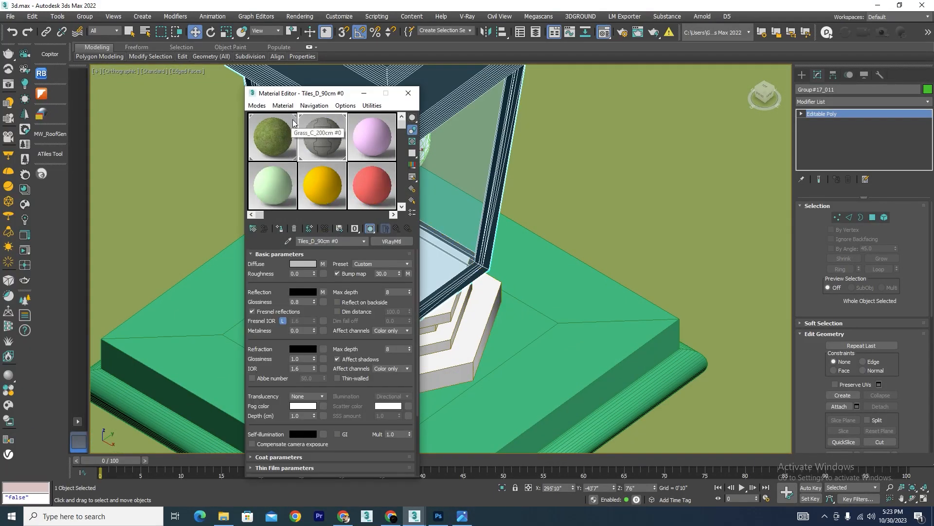
left_click(388, 143)
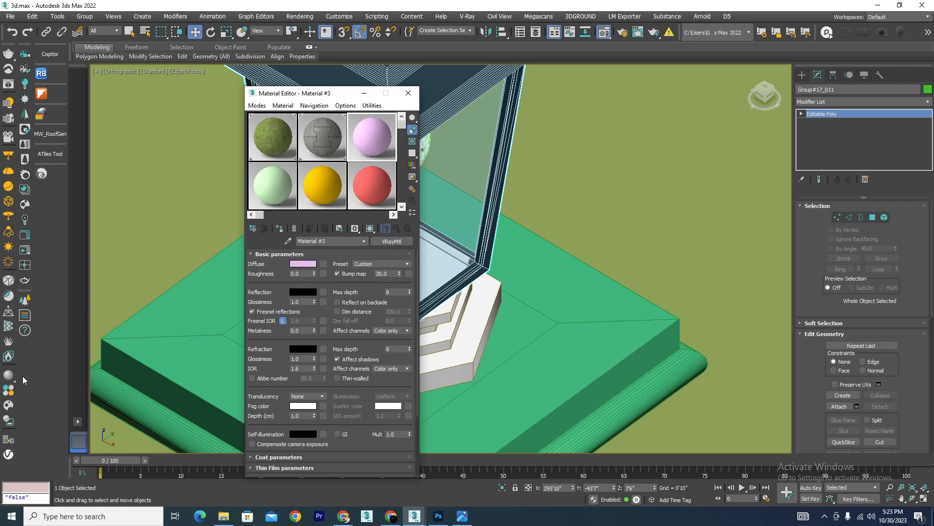
left_click(9, 392)
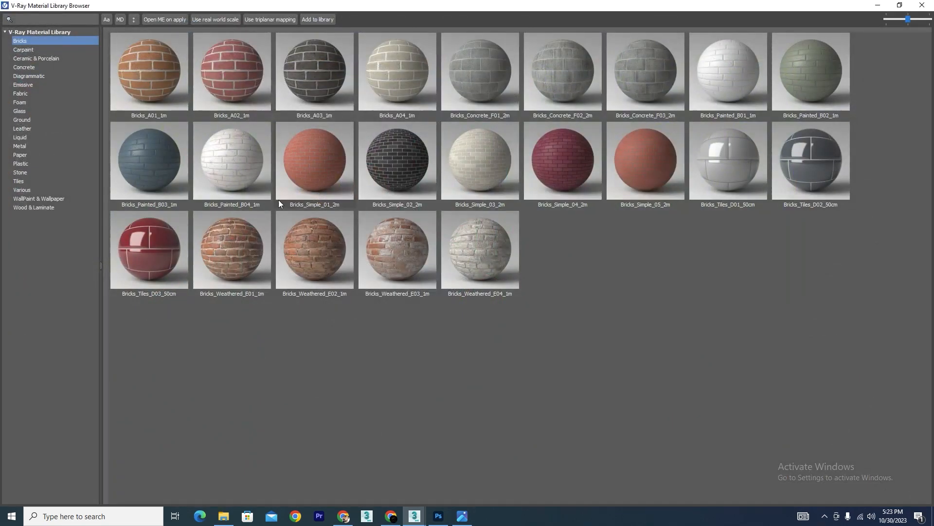
left_click(19, 146)
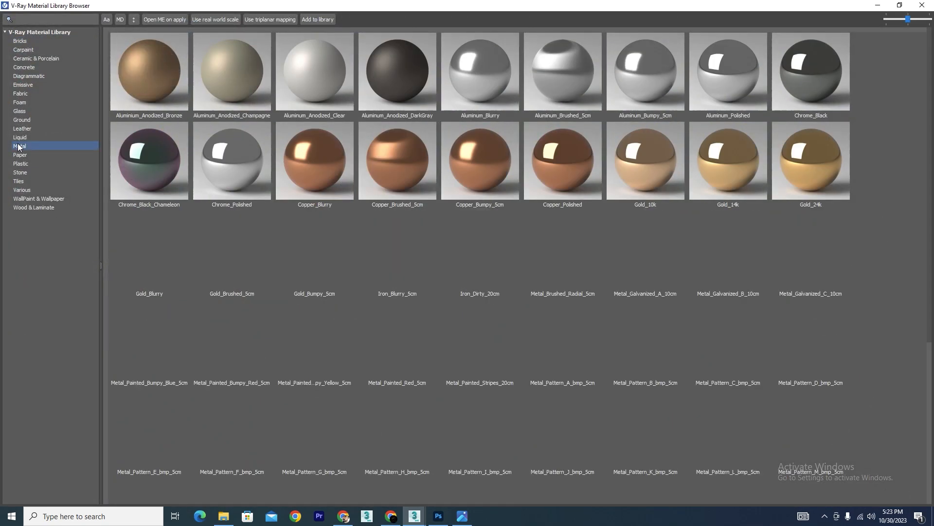
right_click(417, 77)
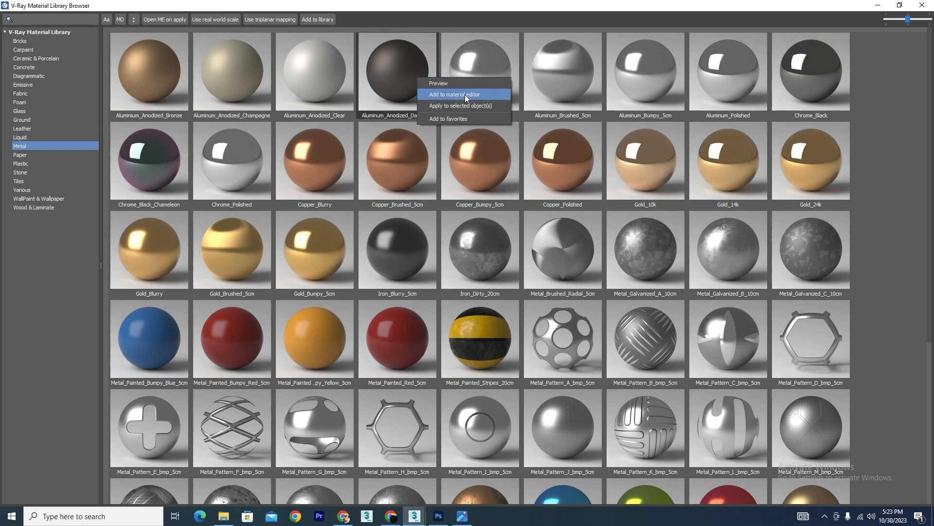
left_click(465, 94)
left_click(878, 5)
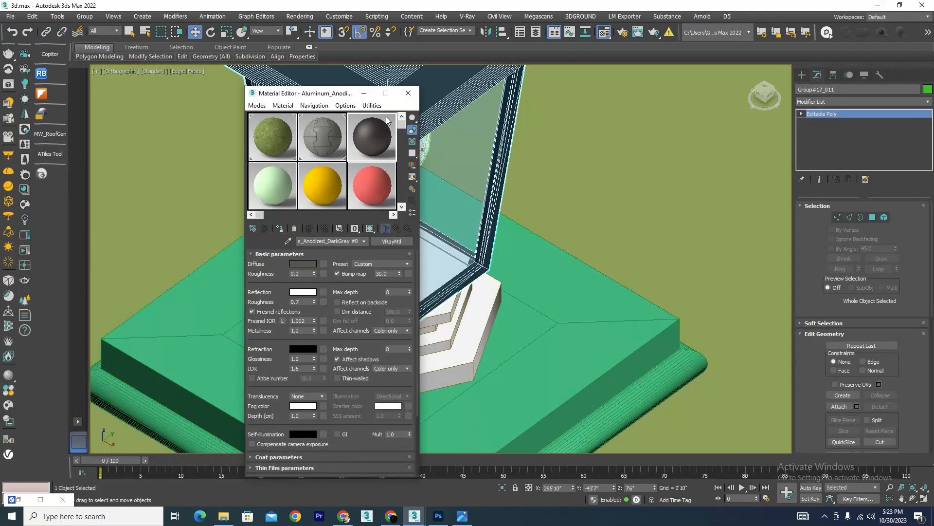
Assign the dark gray anodized aluminum material to the lantern body and to its stepped octagonal base.
scroll(596, 230, "down", 4)
scroll(549, 183, "up", 4)
left_click(516, 156)
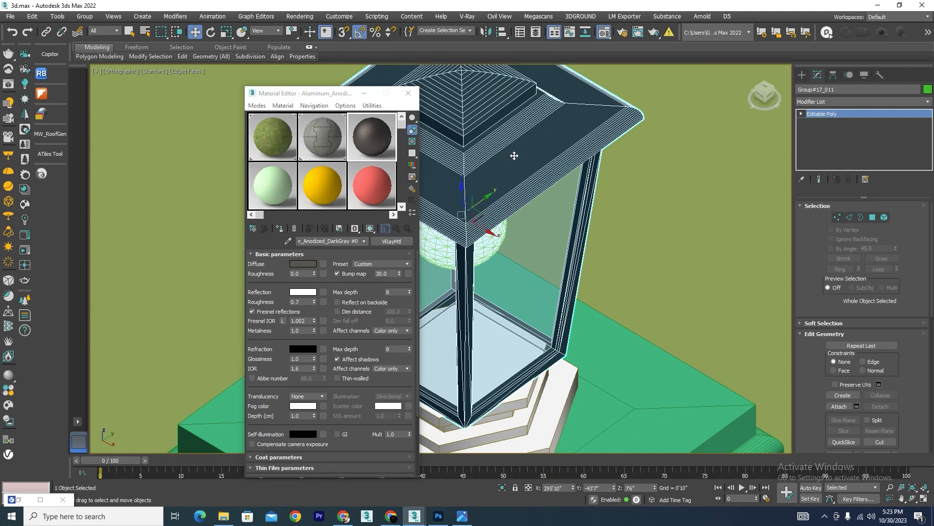
left_click(280, 229)
scroll(541, 139, "down", 4)
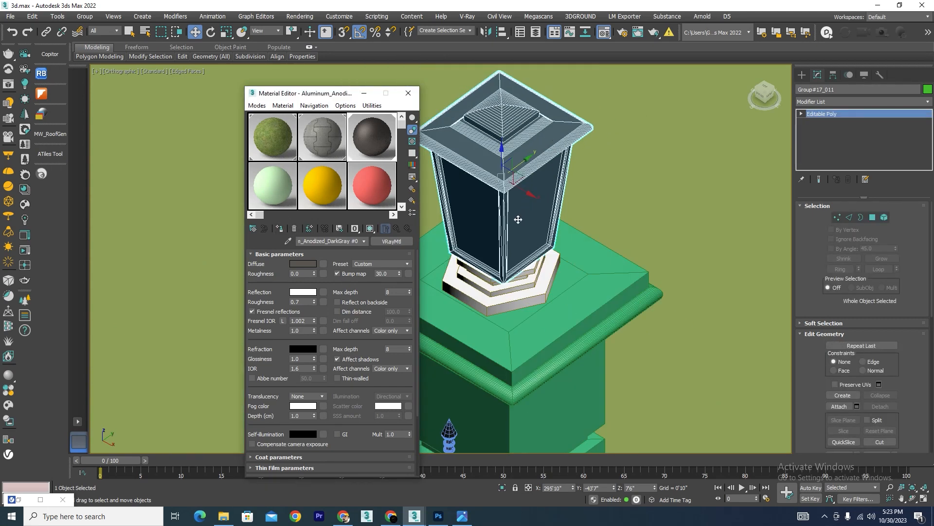
scroll(520, 219, "up", 5)
left_click(543, 351)
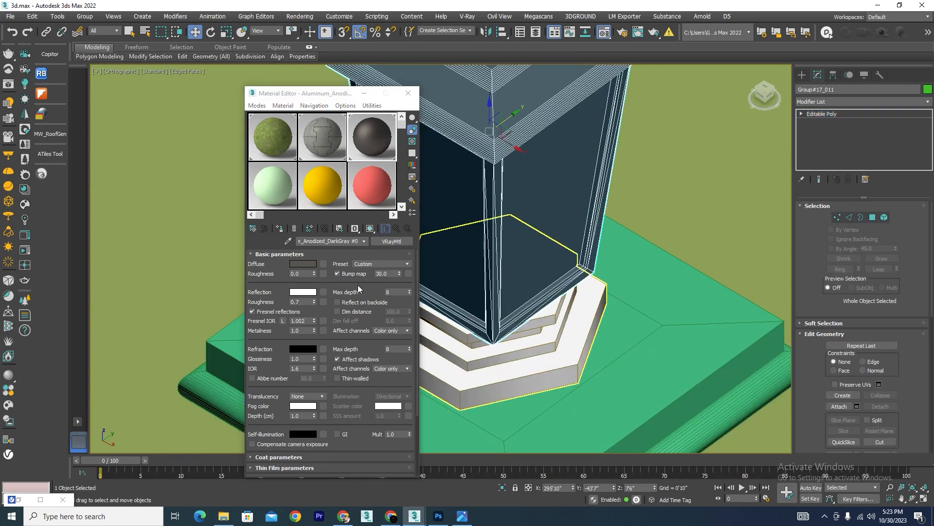
left_click(280, 228)
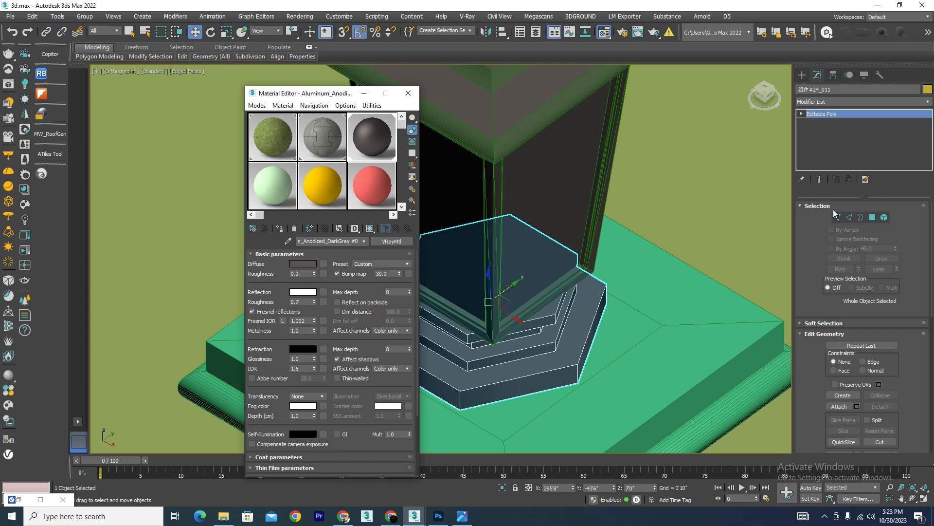
Load Glass_Window_Neutral from the V-Ray material library's Glass category into the yellow material slot.
left_click(324, 193)
left_click(11, 390)
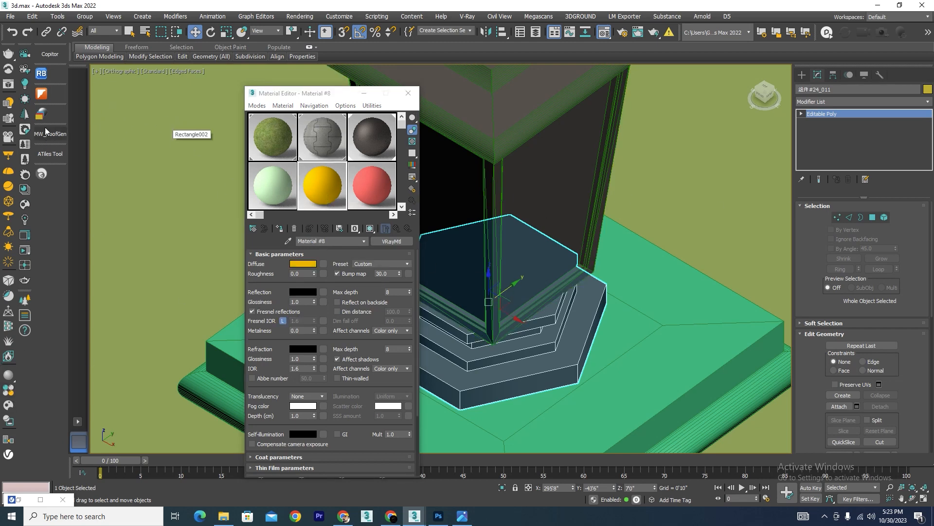
left_click(41, 502)
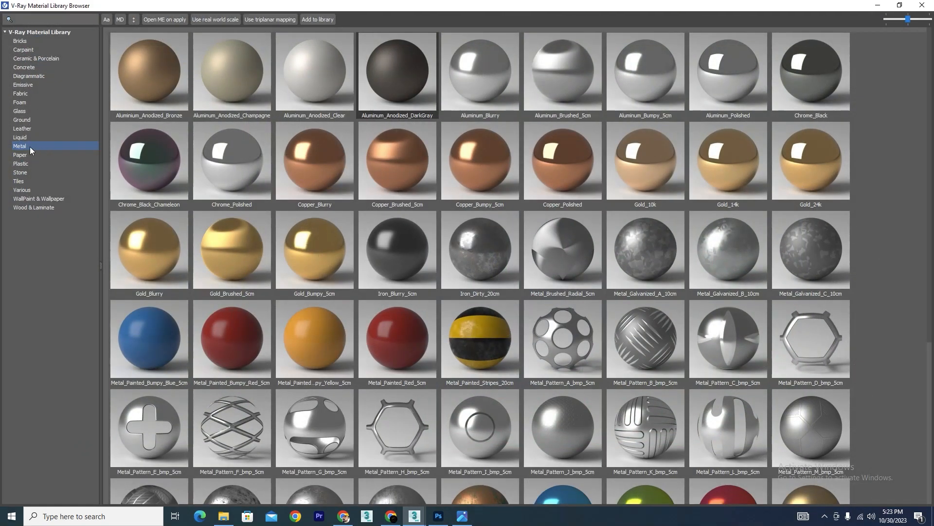
left_click(20, 111)
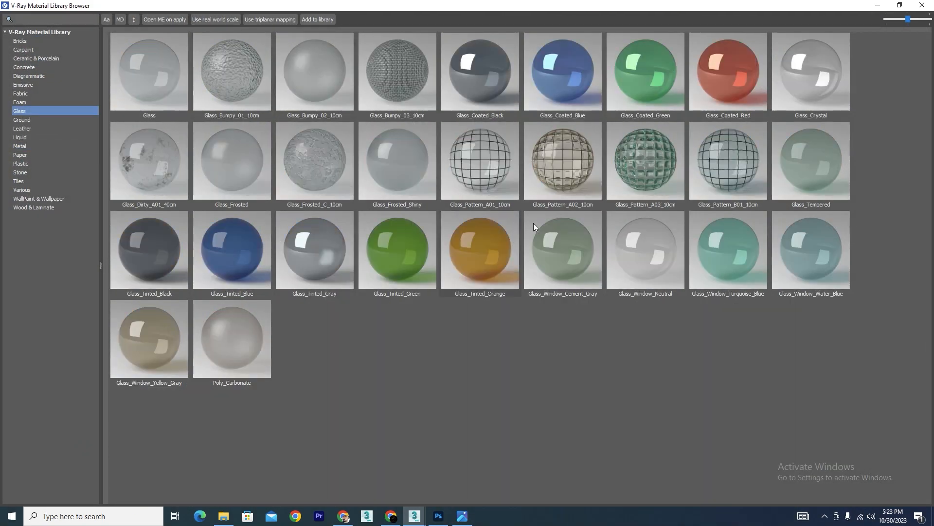
right_click(656, 255)
left_click(711, 273)
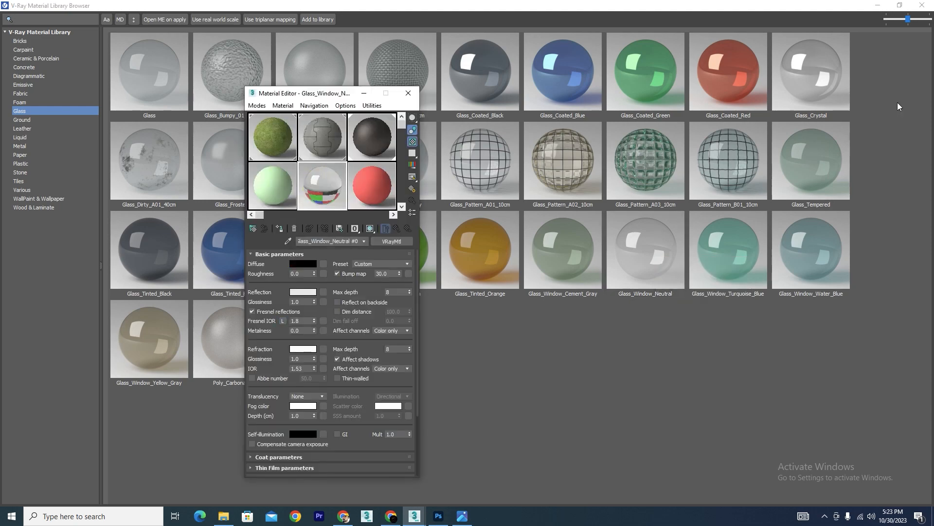
left_click(885, 8)
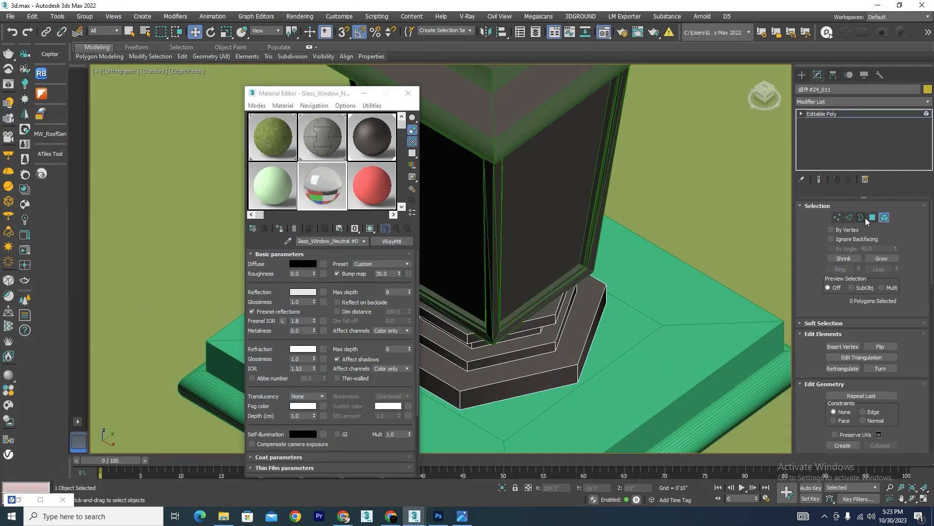
Select three glass pane elements in the lantern body and assign the Glass_Window_Neutral material to them.
left_click(885, 219)
left_click(473, 182)
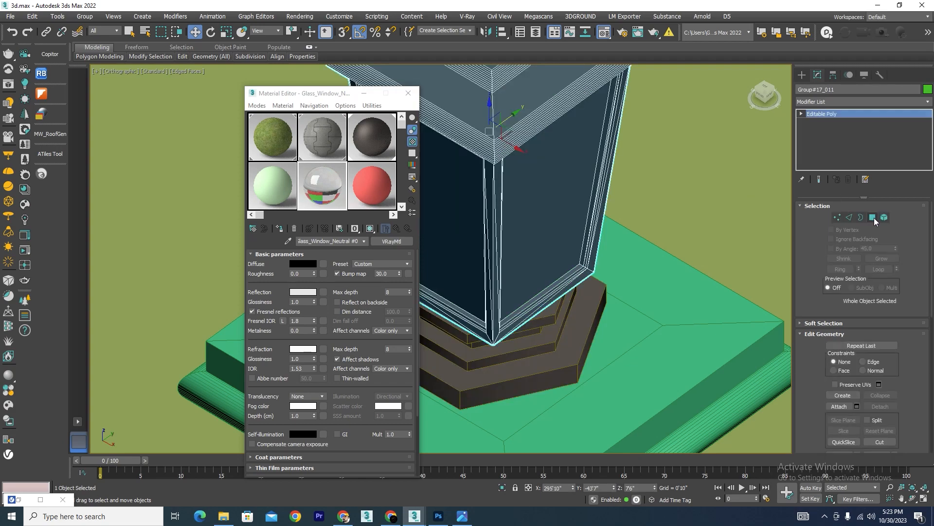
left_click(884, 218)
left_click(533, 185)
left_click(466, 223, "ctrl")
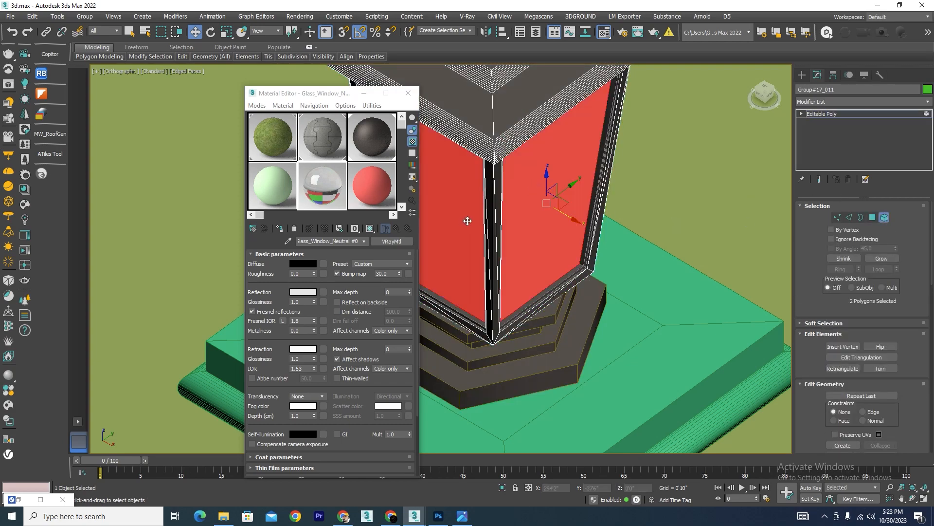
scroll(518, 214, "down", 5)
middle_click_drag(518, 214, 477, 206, "alt")
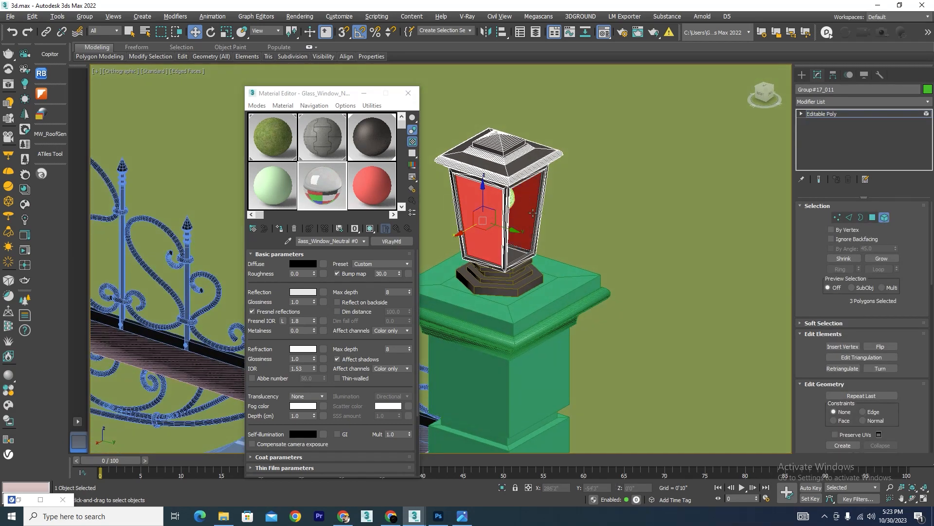
middle_click_drag(533, 212, 501, 247, "alt")
left_click(501, 246, "ctrl")
left_click(501, 247, "alt")
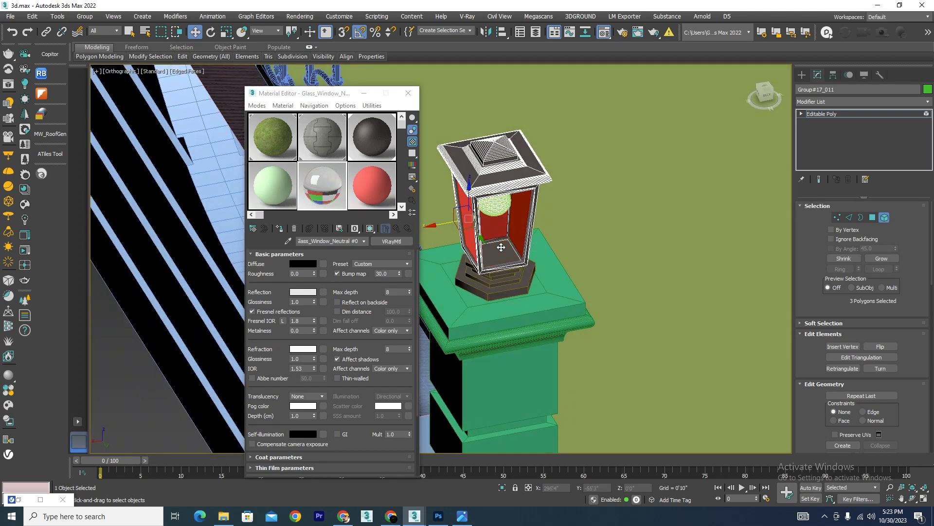
left_click(279, 228)
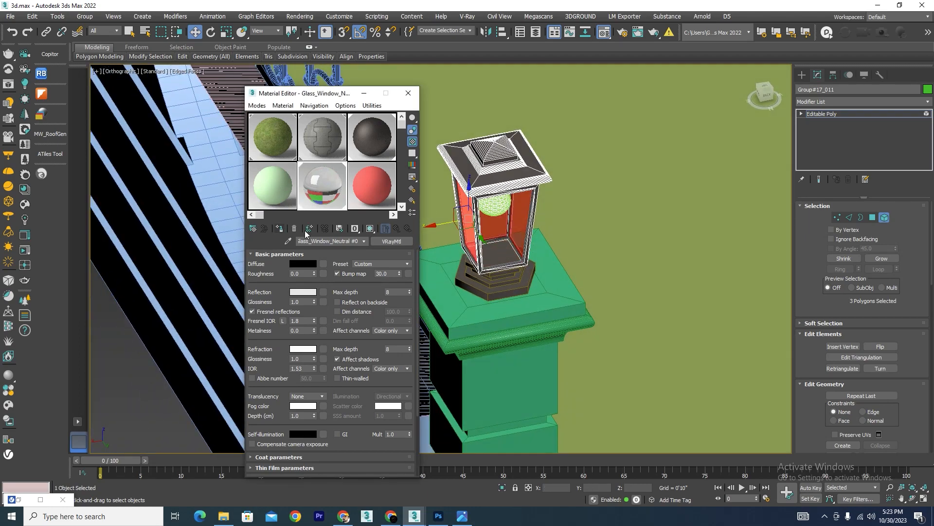
Detach a single glass pane element from the lantern body as a separate object and leave Element level.
middle_click_drag(504, 225, 613, 226, "alt")
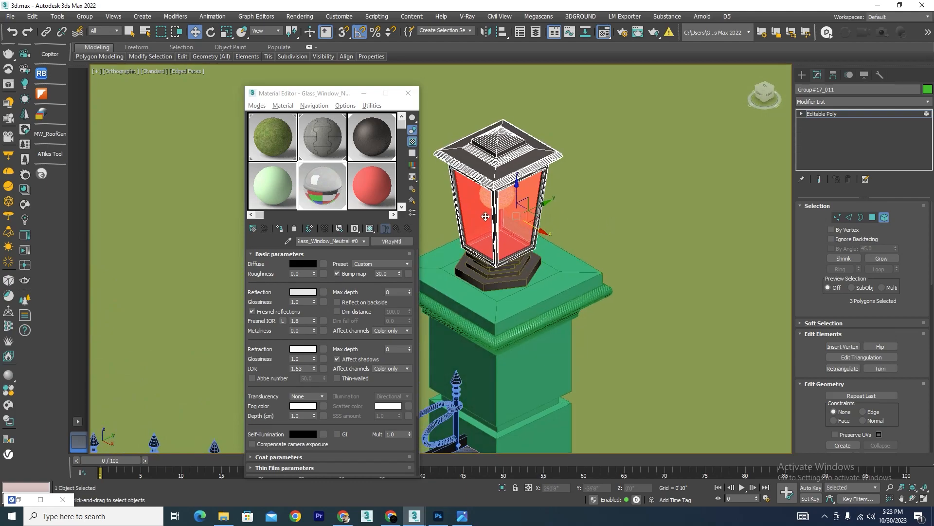
left_click(470, 214)
middle_click_drag(544, 238, 484, 225, "alt")
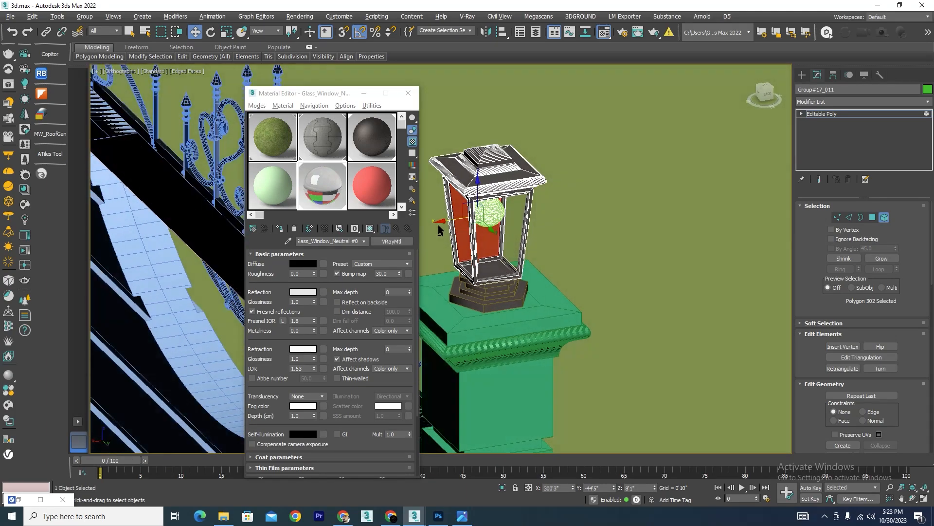
scroll(484, 225, "up", 5)
scroll(513, 260, "down", 4)
scroll(509, 302, "up", 5)
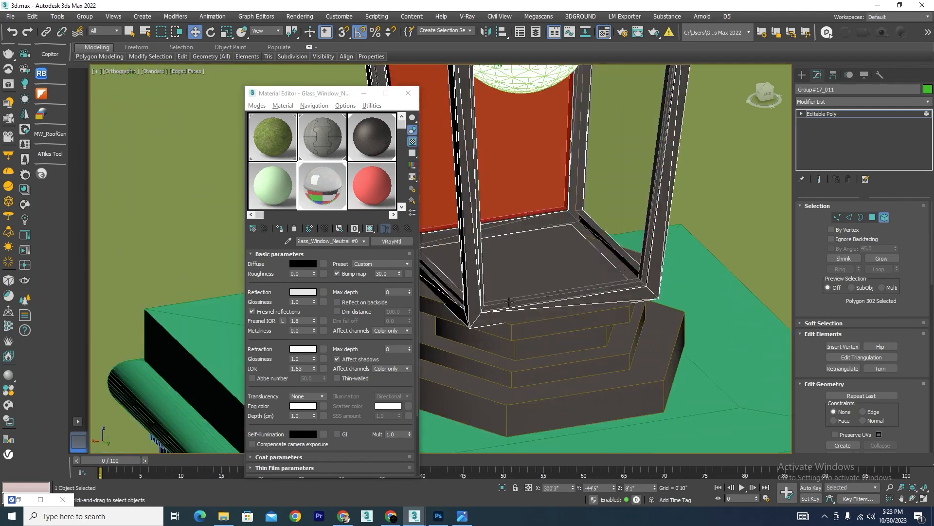
scroll(571, 251, "down", 5)
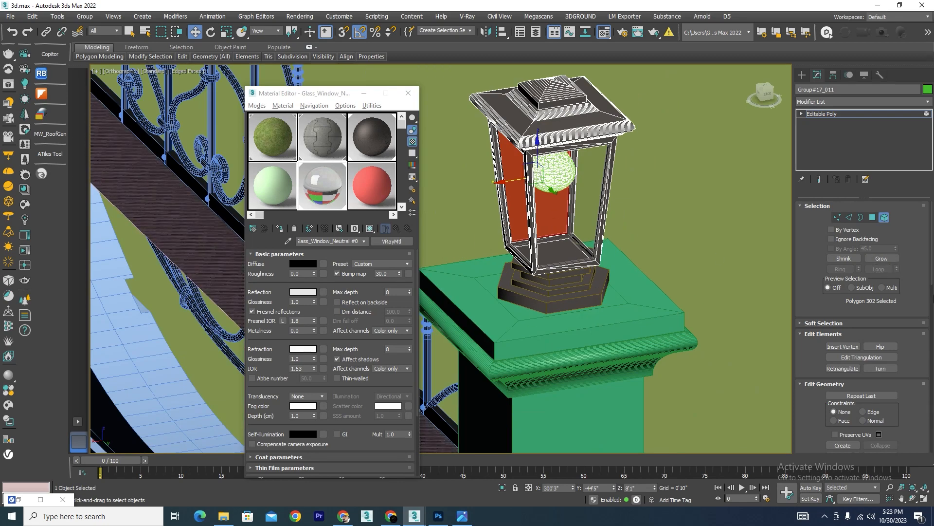
left_click_drag(932, 267, 932, 328)
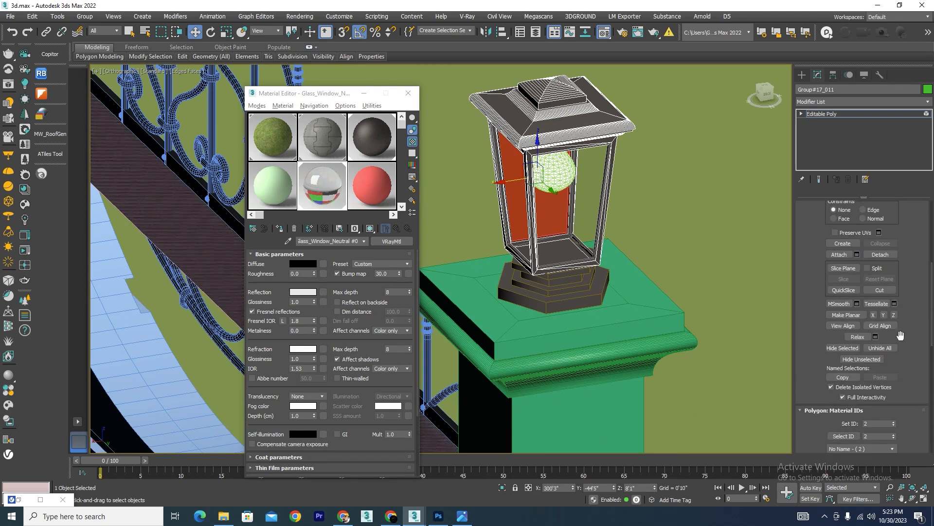
left_click(881, 257)
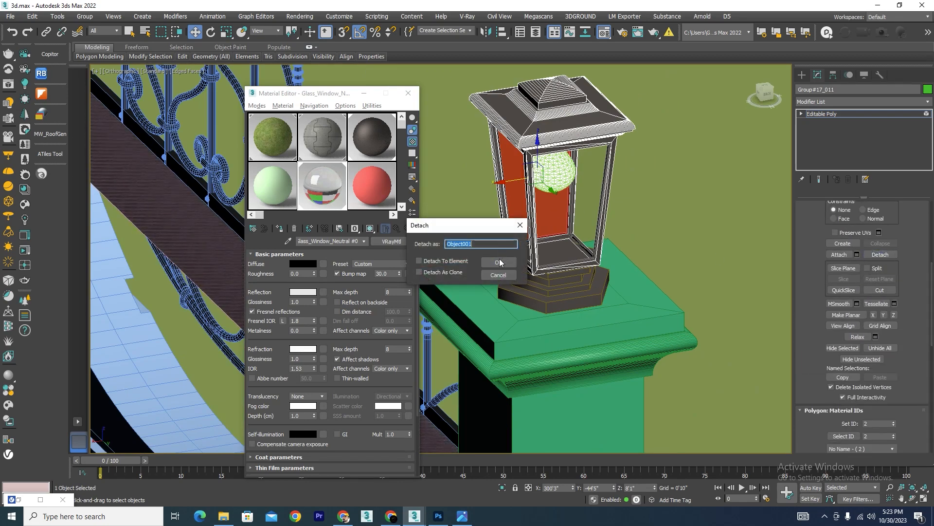
left_click(500, 264)
left_click(801, 114)
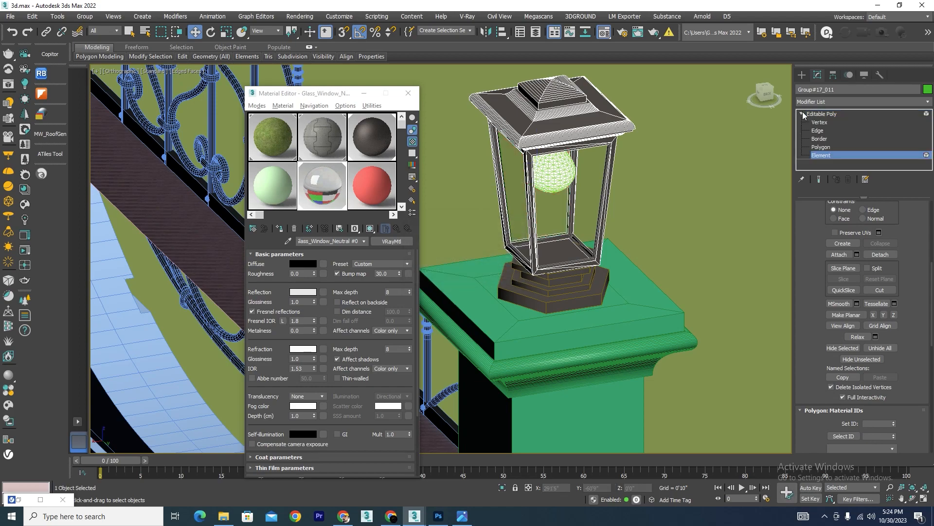
left_click(818, 156)
Change the red material slot to VRayLightMtl and assign it to the bulb inside the lantern.
middle_click_drag(681, 224, 690, 207, "alt")
left_click(690, 207)
scroll(561, 168, "up", 6)
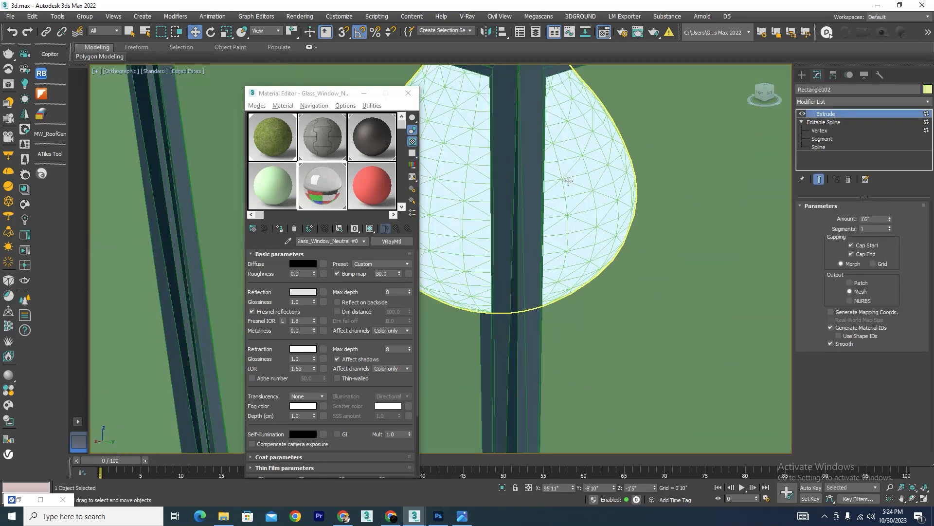
left_click(566, 159)
left_click(359, 177)
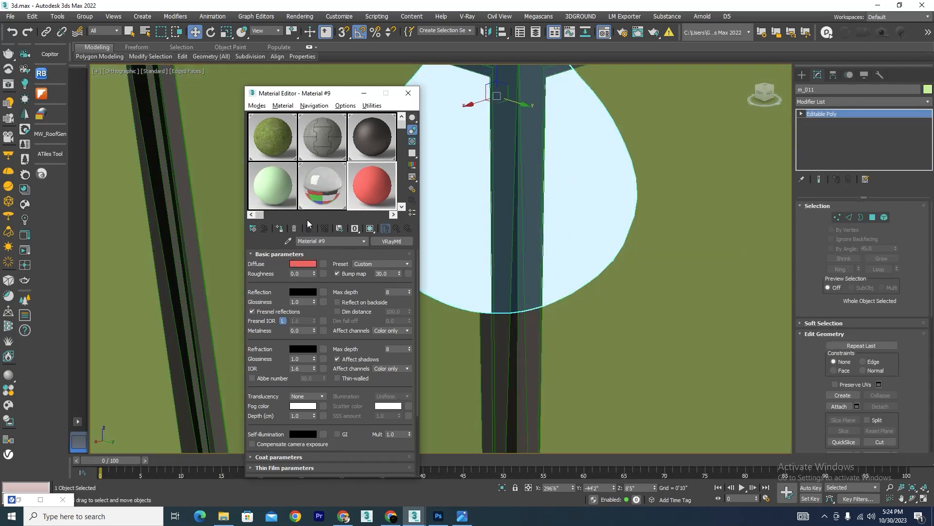
left_click(387, 241)
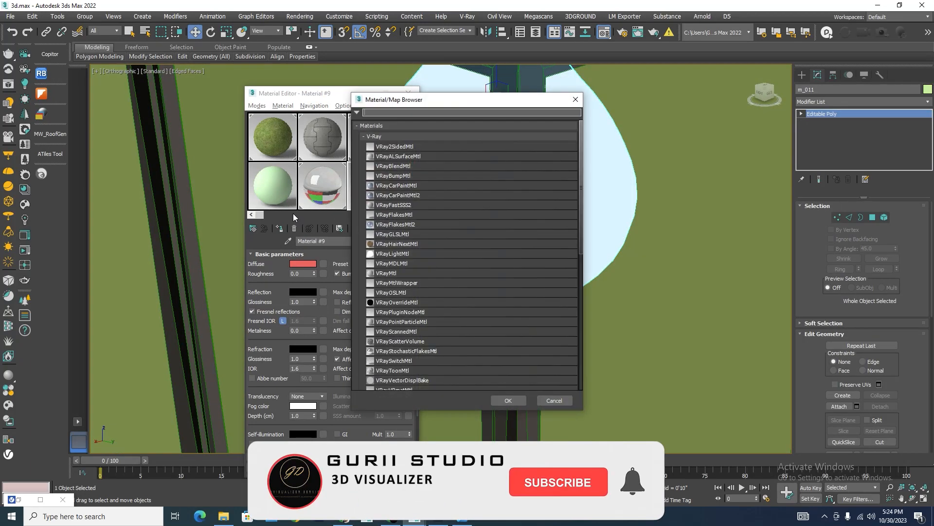
double_click(386, 254)
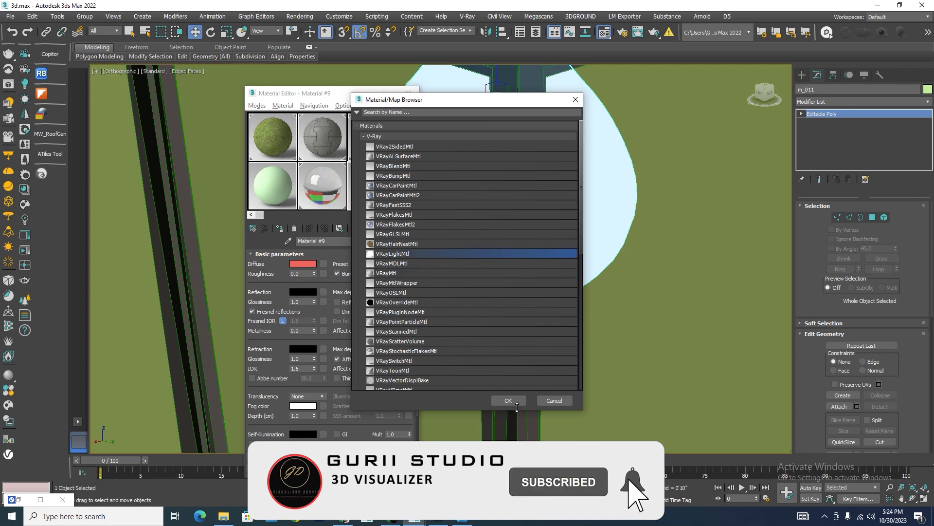
left_click(279, 229)
scroll(577, 208, "down", 6)
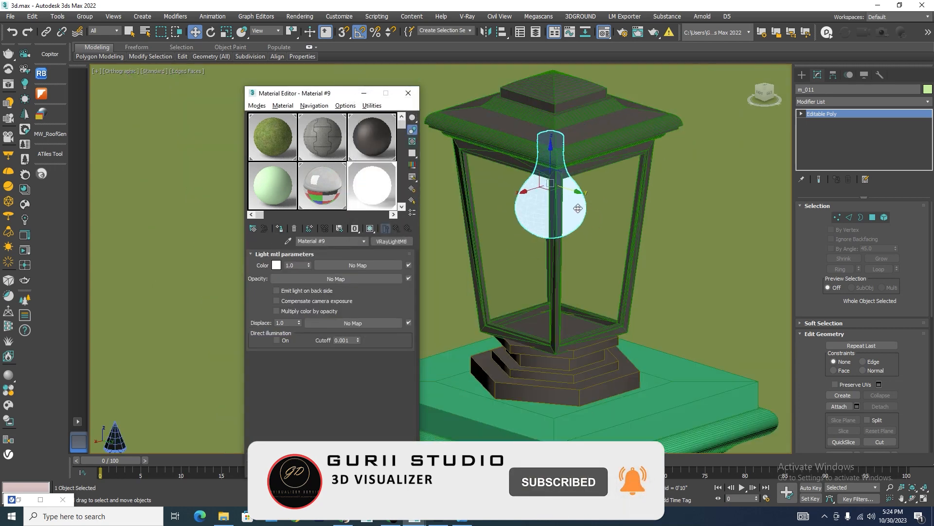
scroll(556, 222, "down", 4)
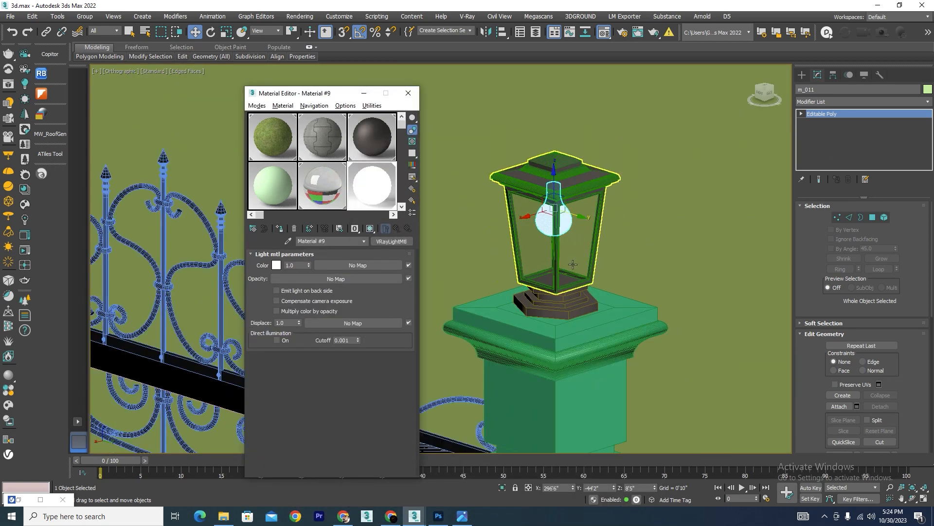
Copy the detached glass pane across to the open opposite side of the lantern.
middle_click_drag(555, 221, 536, 271, "alt")
left_click(526, 247)
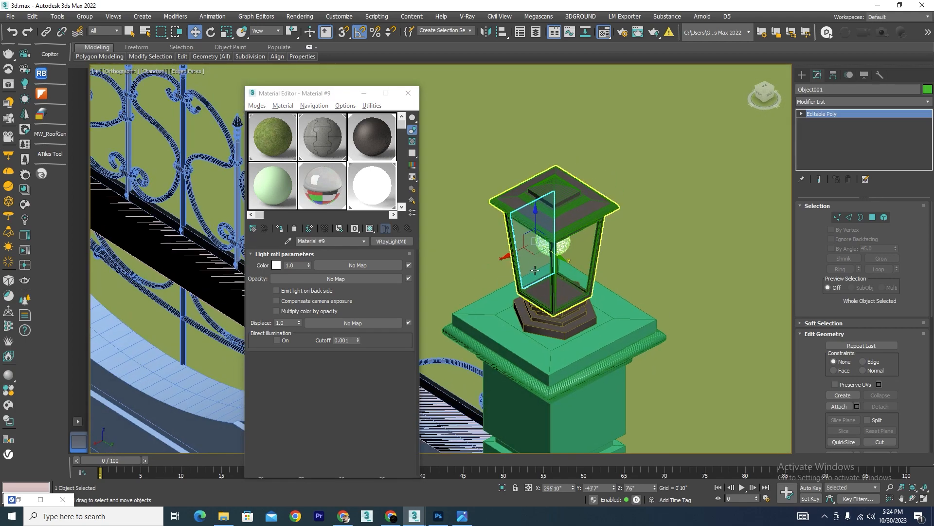
left_click(592, 282)
left_click_drag(591, 281, 589, 279, "shift")
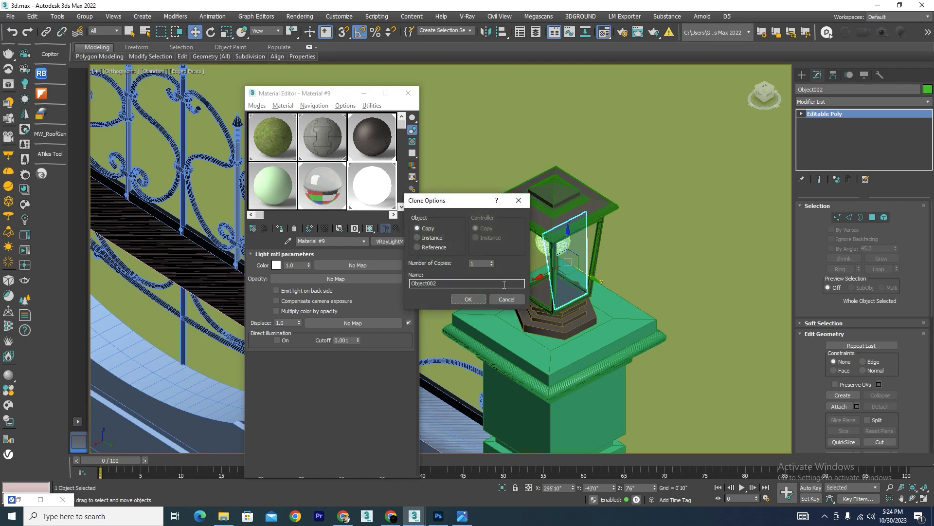
left_click(468, 300)
Mirror the copied pane on the Y axis without cloning and shift it slightly to fit the lantern frame.
left_click(486, 31)
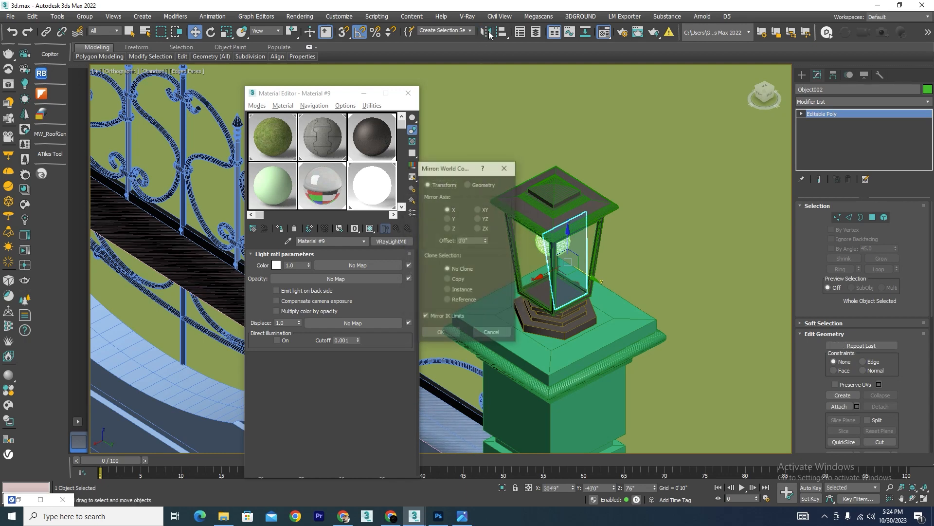
left_click(448, 219)
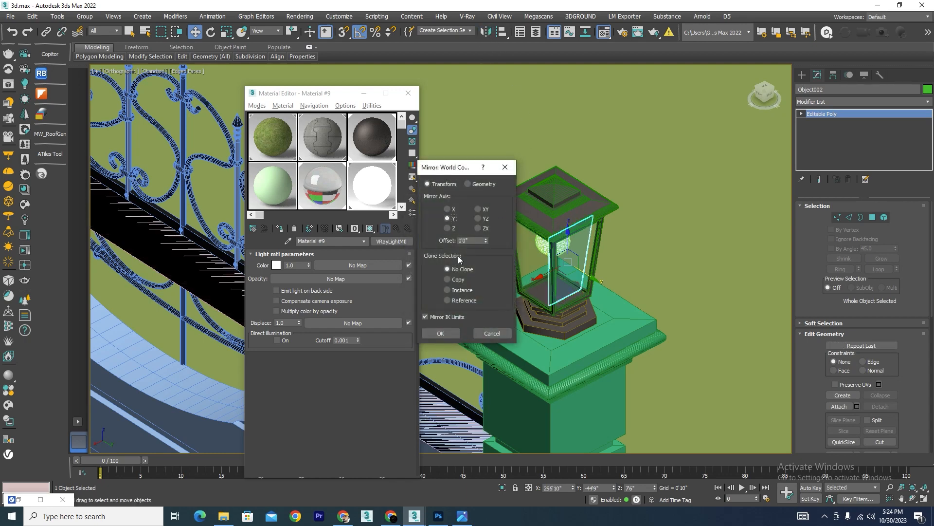
left_click(440, 332)
scroll(566, 225, "up", 5)
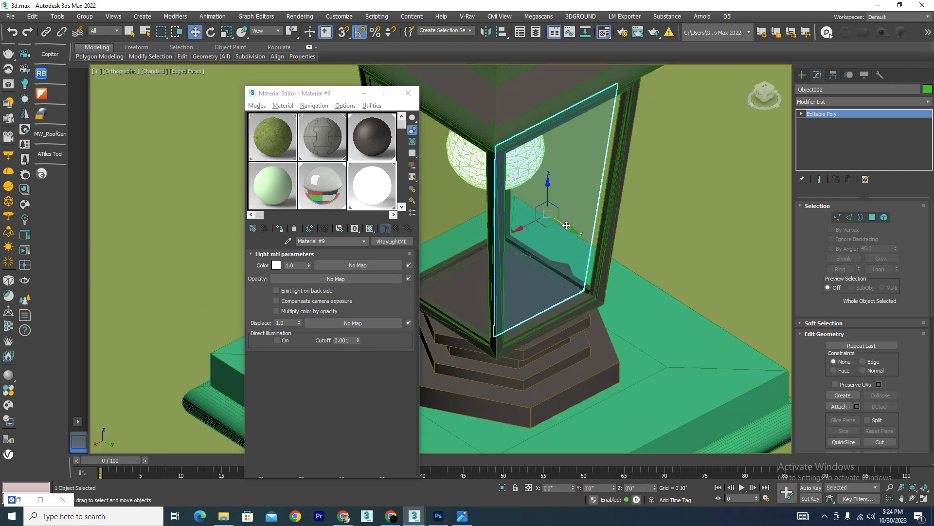
left_click_drag(567, 226, 571, 229)
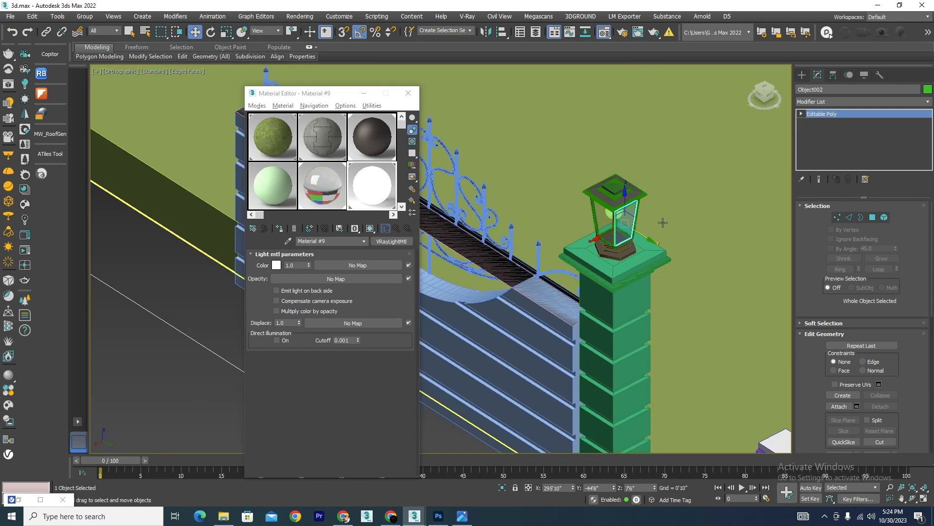
Select all lantern parts in the left view, group them as "light", and close the Material Editor.
key("l")
key("z")
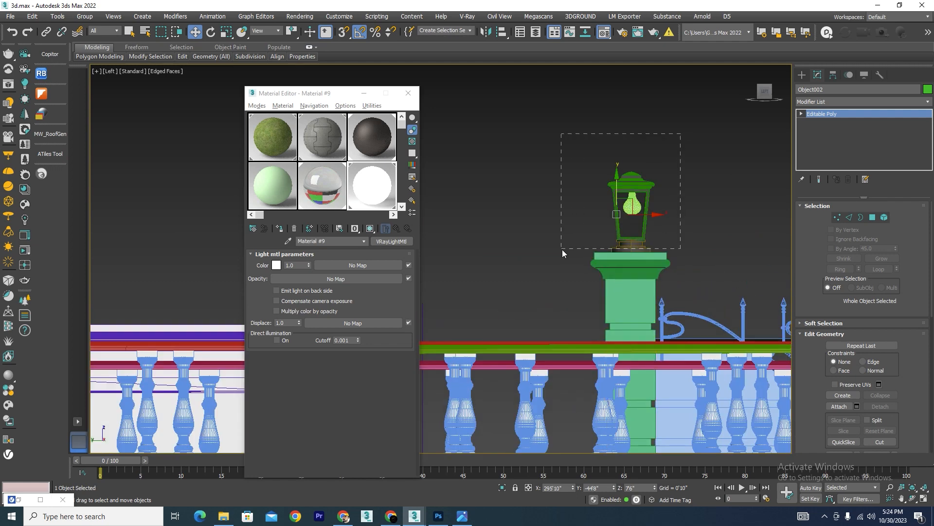
left_click_drag(562, 250, 560, 250)
left_click(84, 17)
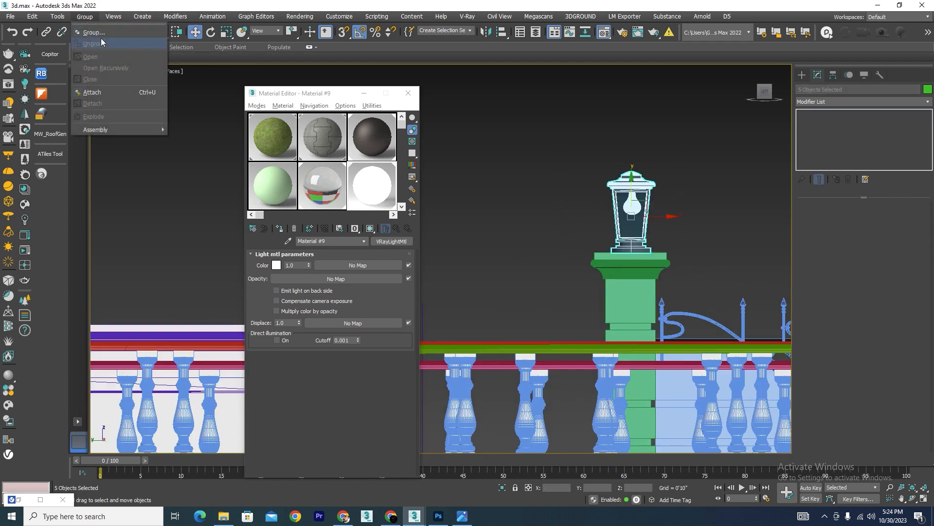
left_click(100, 27)
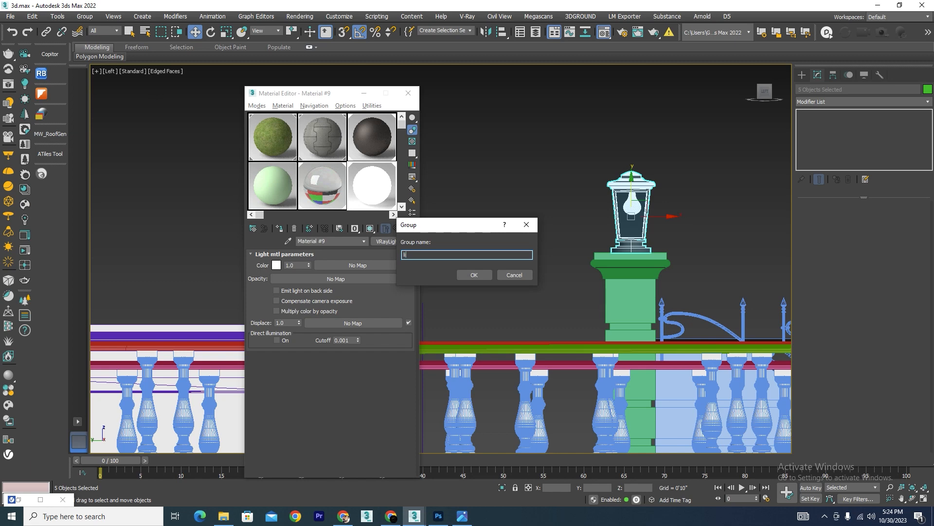
left_click(473, 274)
left_click(409, 93)
Copy the pillar together with its light group to the opposite end of the grooved wall section.
scroll(271, 194, "down", 8)
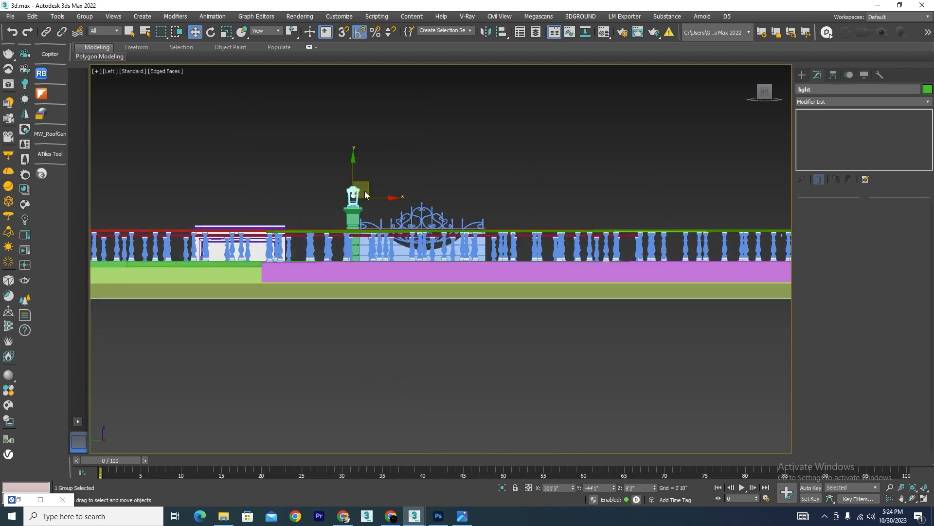
scroll(366, 194, "up", 3)
left_click(360, 222, "ctrl")
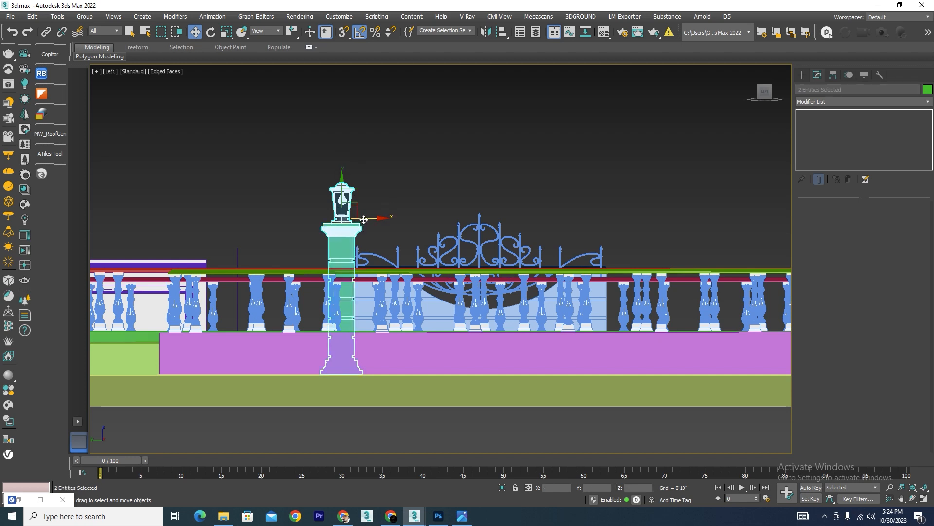
mouse_move(364, 219)
left_mouse_down("shift")
mouse_move(647, 206)
mouse_move(642, 199)
left_mouse_up("shift")
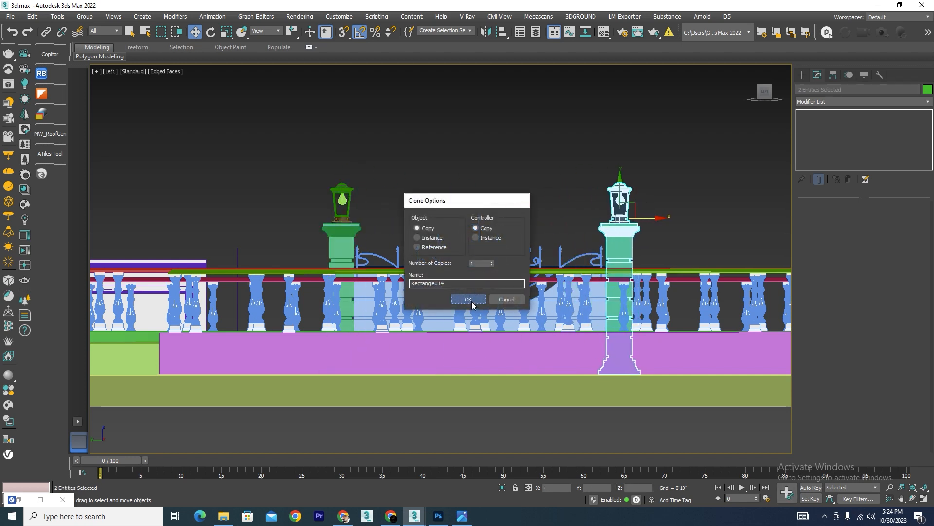
left_click(471, 302)
middle_click_drag(693, 181, 637, 180)
left_click(638, 184)
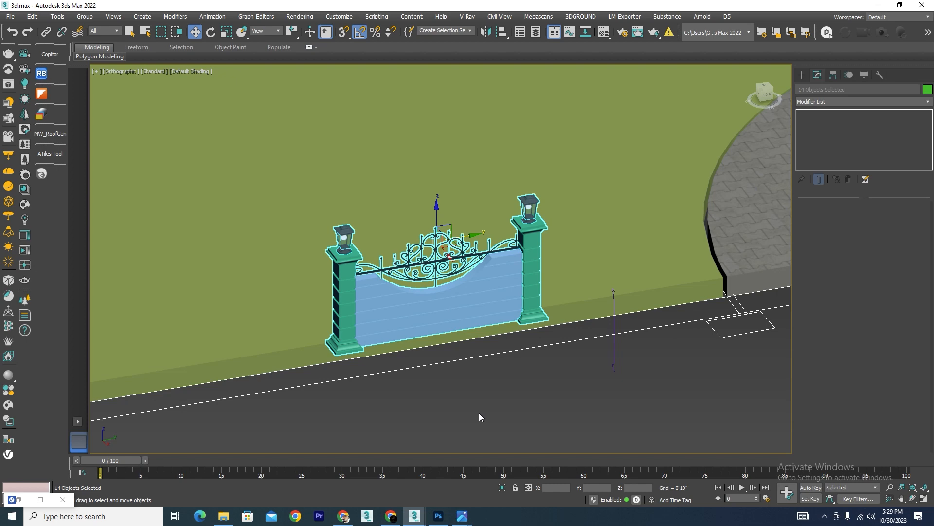
Examine in top view how the wall section and its two pillars sit along the lawn's edge, and clear the selection.
scroll(481, 292, "down", 3)
scroll(507, 337, "down", 2)
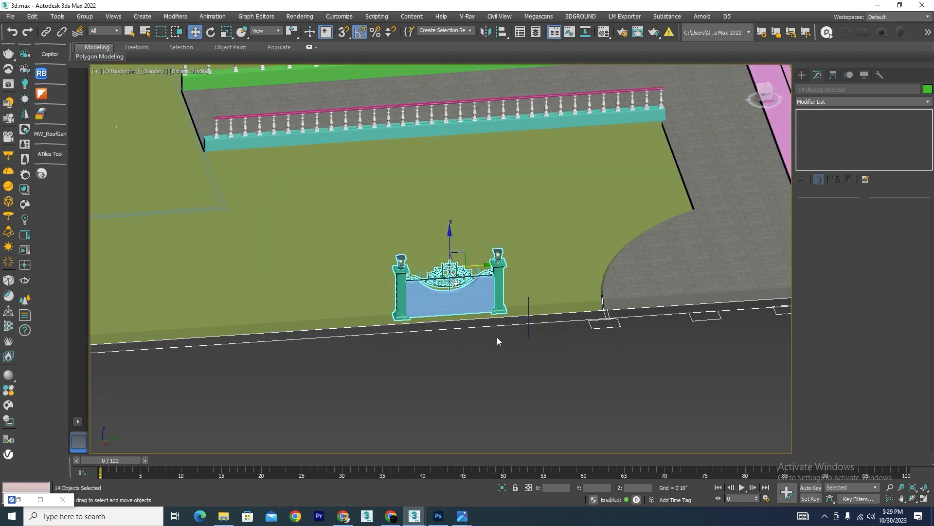
key("t")
scroll(487, 331, "down", 6)
scroll(399, 200, "up", 5)
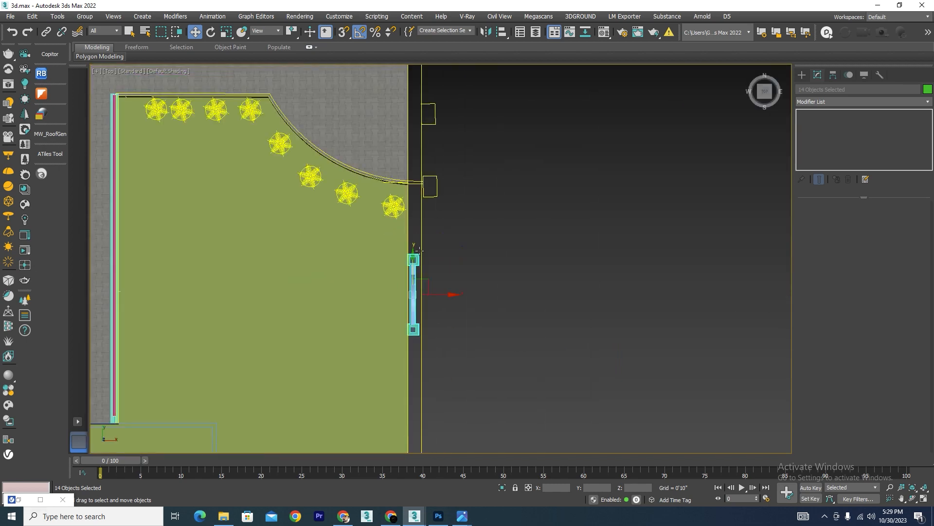
left_click_drag(414, 262, 422, 295)
scroll(423, 292, "up", 5)
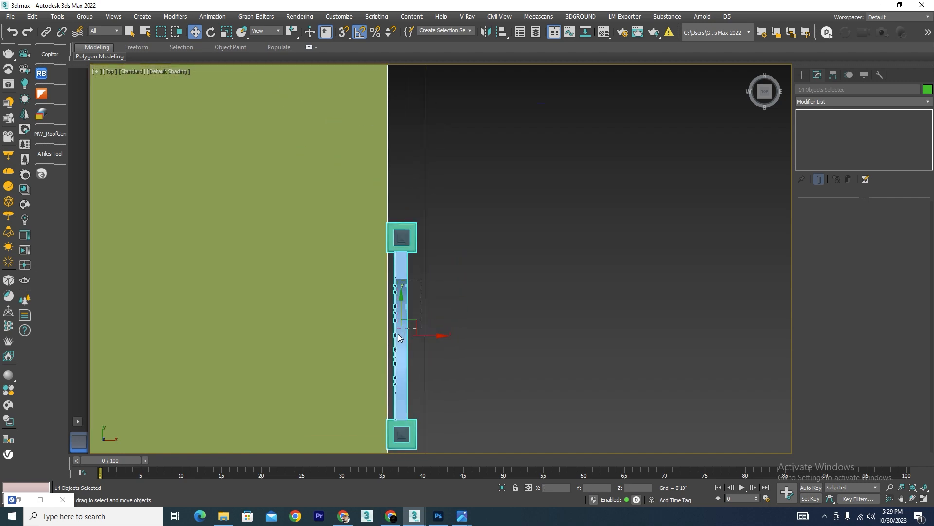
left_click(391, 402)
left_click(392, 401)
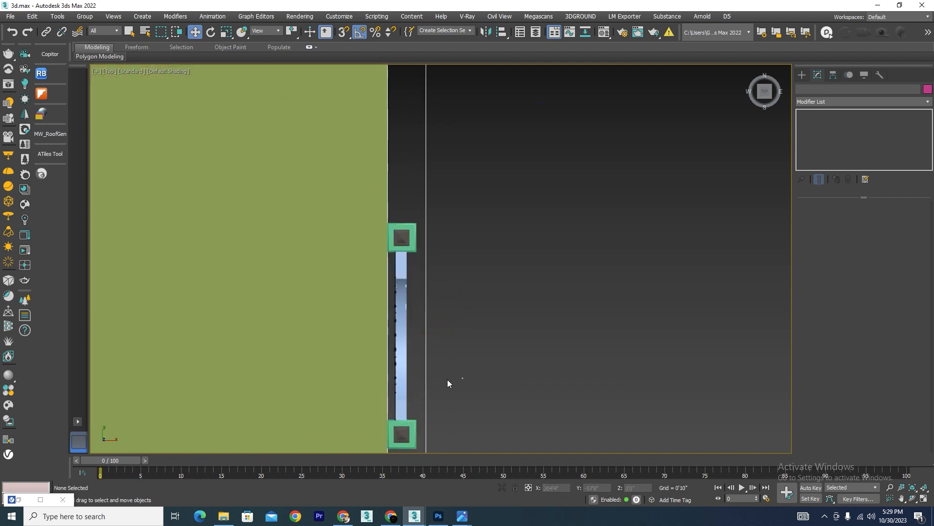
Move the ornamental iron railing along the X axis to centre it on the thickness of the wall section.
scroll(403, 364, "up", 3)
left_click(403, 361)
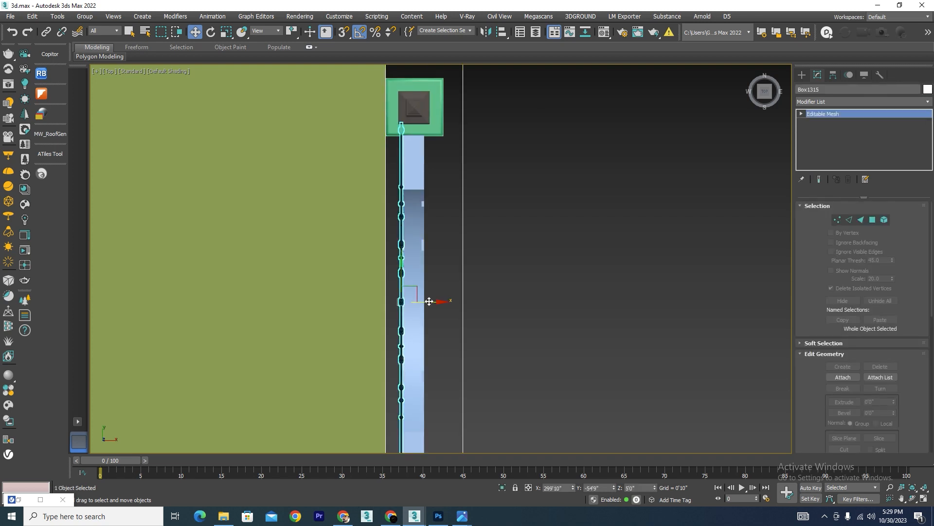
scroll(412, 205, "down", 2)
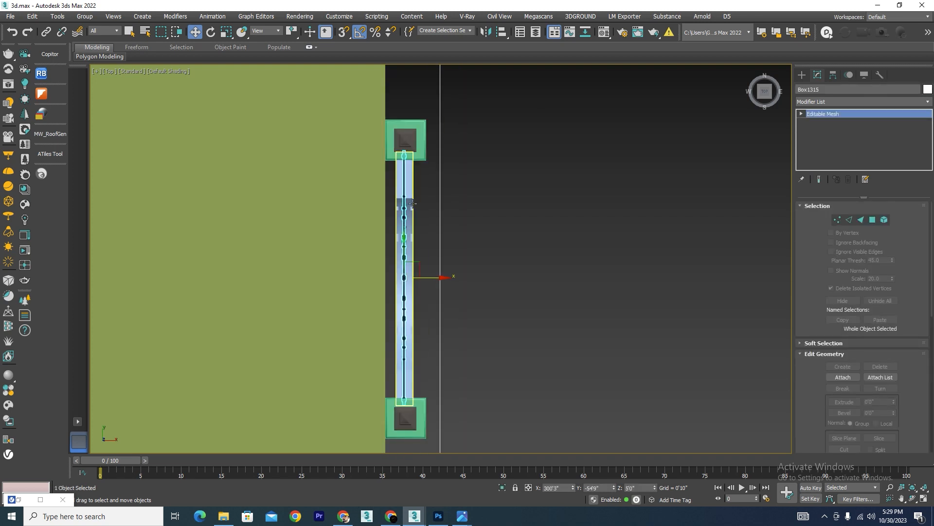
Copy the wall section and its railing past the pillar nearer the driveway and fit the copy against that pillar.
scroll(402, 362, "down", 4)
mouse_move(392, 320)
left_mouse_down()
mouse_move(412, 217)
mouse_move(414, 240)
left_mouse_up()
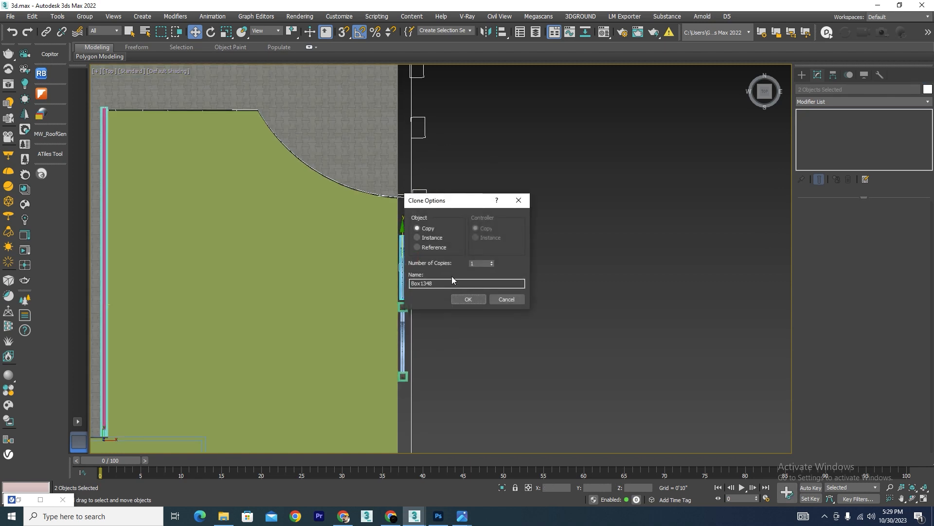
left_click(466, 299)
scroll(396, 296, "up", 5)
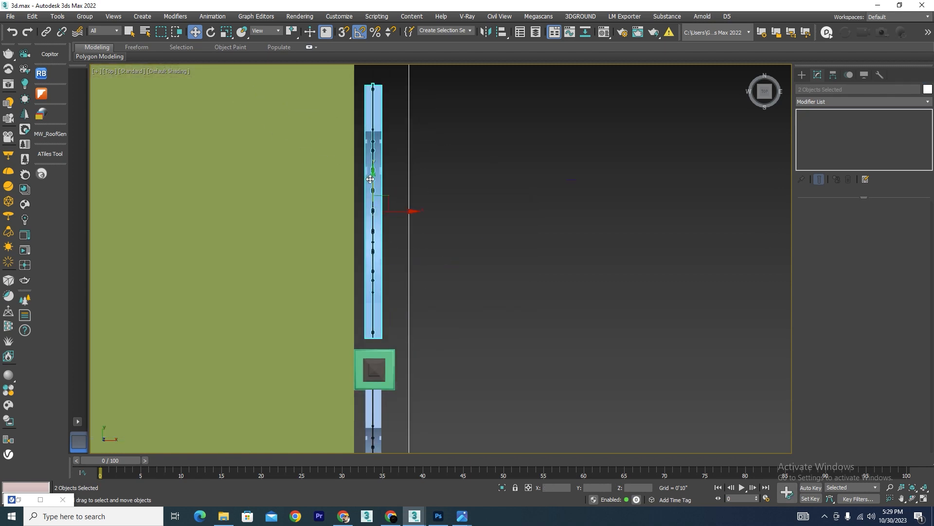
left_click_drag(379, 186, 388, 200)
key("F3")
scroll(377, 327, "up", 3)
scroll(378, 273, "down", 5)
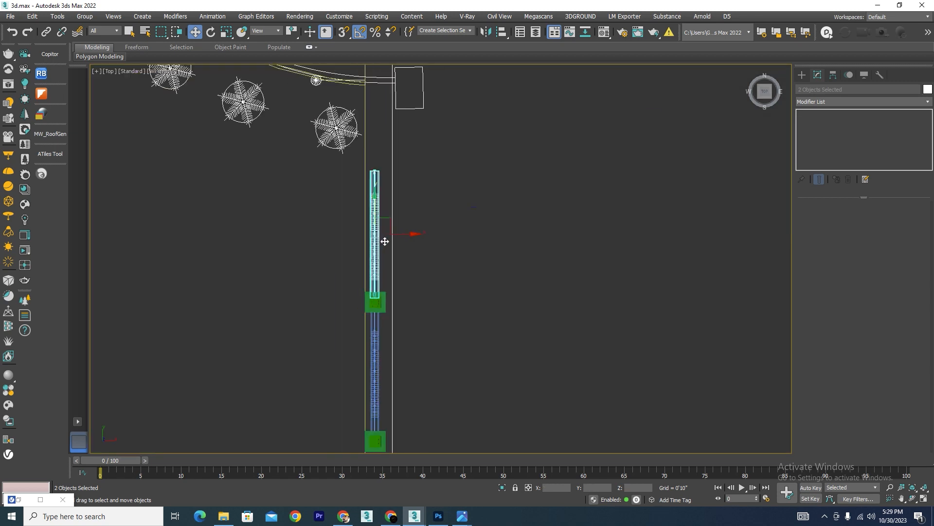
Select both wall sections with their pillars and move them along Y until the wall's end meets the lawn's curved corner.
scroll(384, 176, "down", 2)
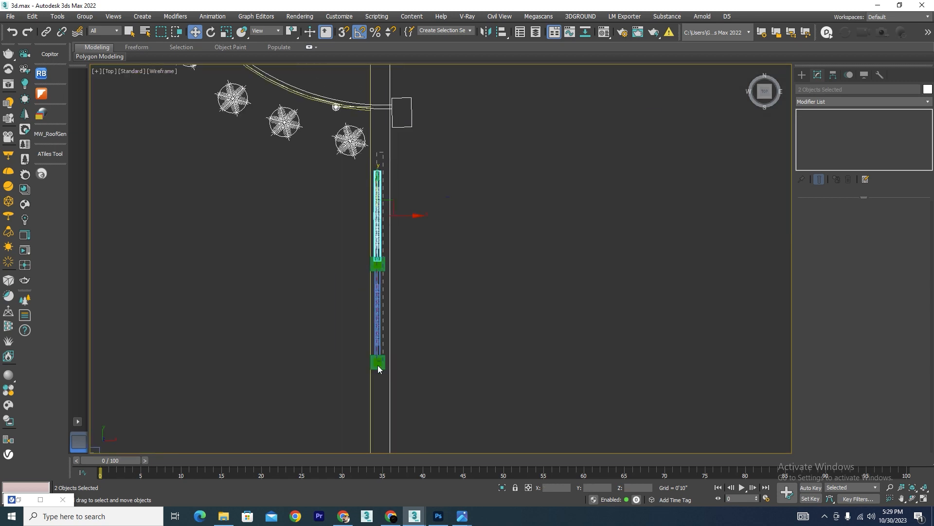
left_click_drag(376, 266, 392, 210)
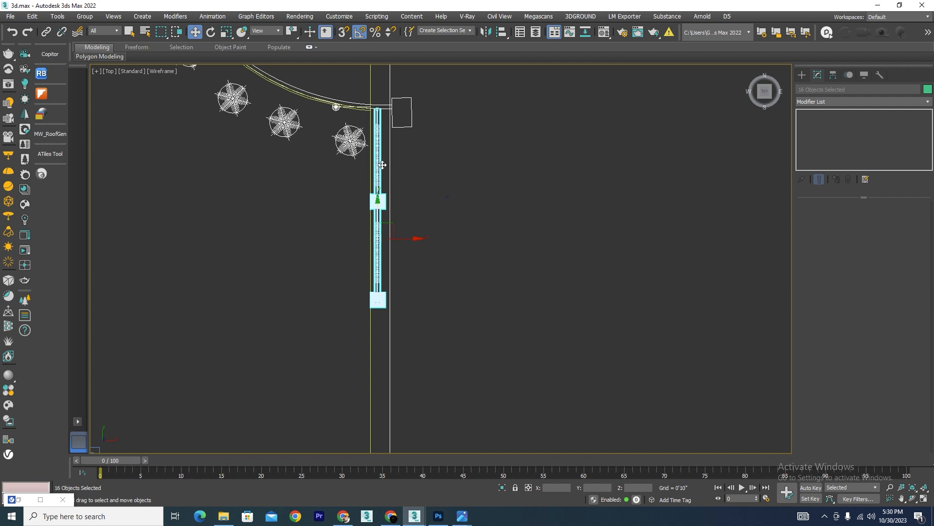
scroll(383, 165, "down", 3)
scroll(372, 268, "up", 3)
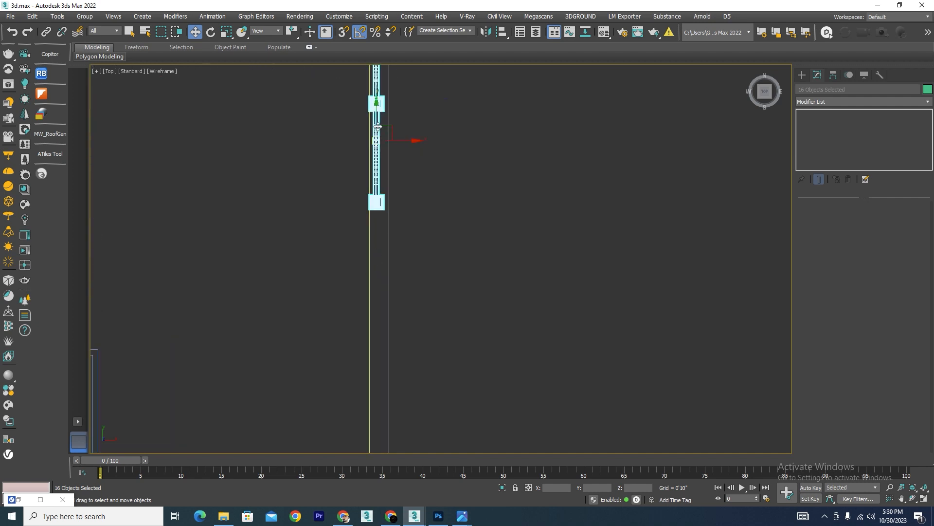
Copy the two wall sections with pillars further along the lawn's edge and nudge the copy along Y to meet the last pillar.
scroll(374, 112, "up", 2)
mouse_move(378, 118)
left_mouse_down("shift")
mouse_move(403, 406)
mouse_move(403, 398)
left_mouse_up("shift")
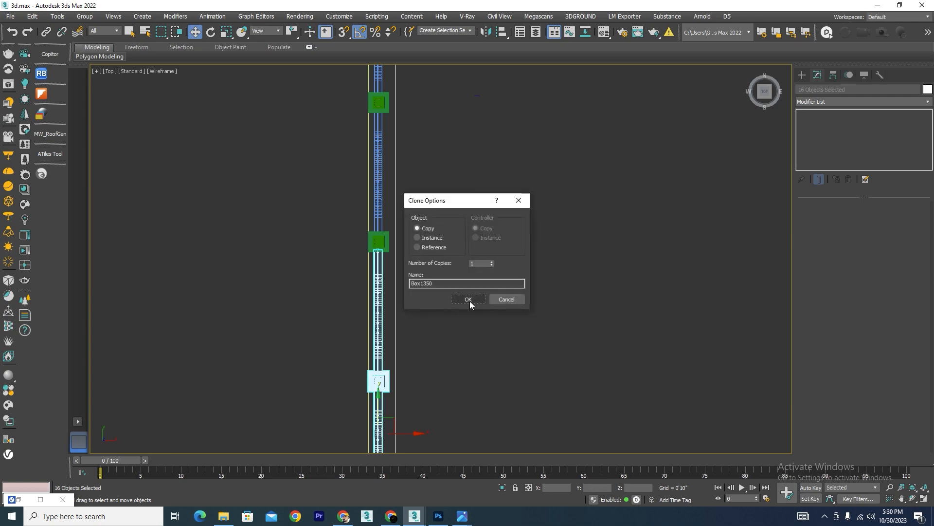
left_click(469, 301)
mouse_move(351, 237)
middle_mouse_down("alt")
mouse_move(437, 363)
mouse_move(422, 329)
middle_mouse_up("alt")
key("F3")
scroll(397, 282, "up", 8)
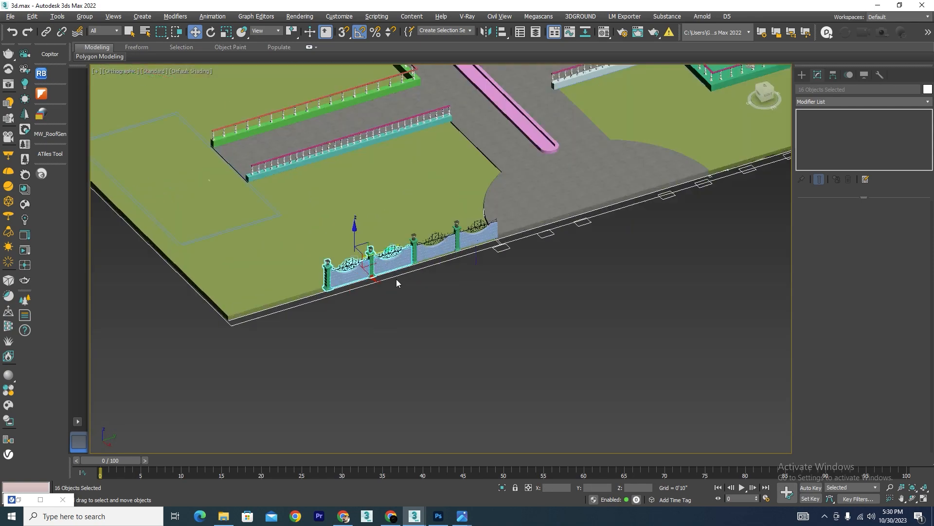
scroll(337, 263, "down", 3)
middle_click_drag(410, 281, 391, 277, "alt")
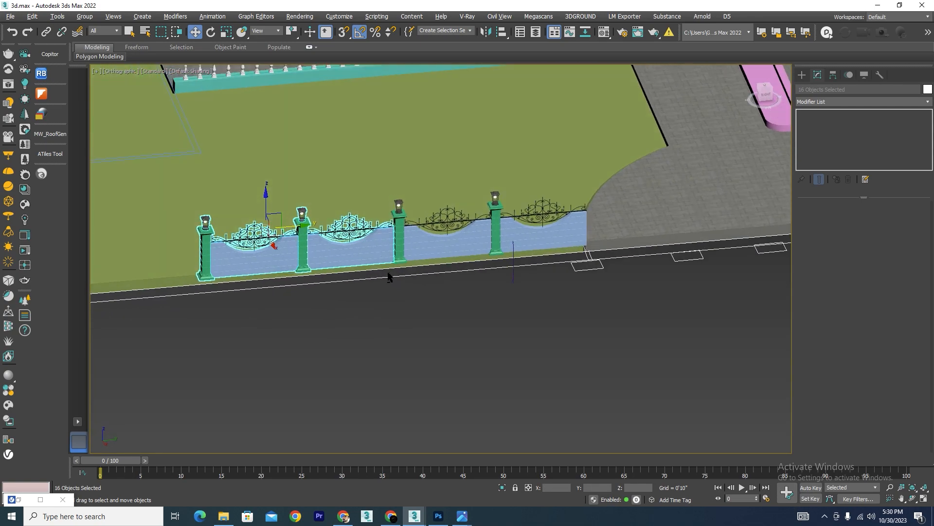
scroll(294, 228, "up", 3)
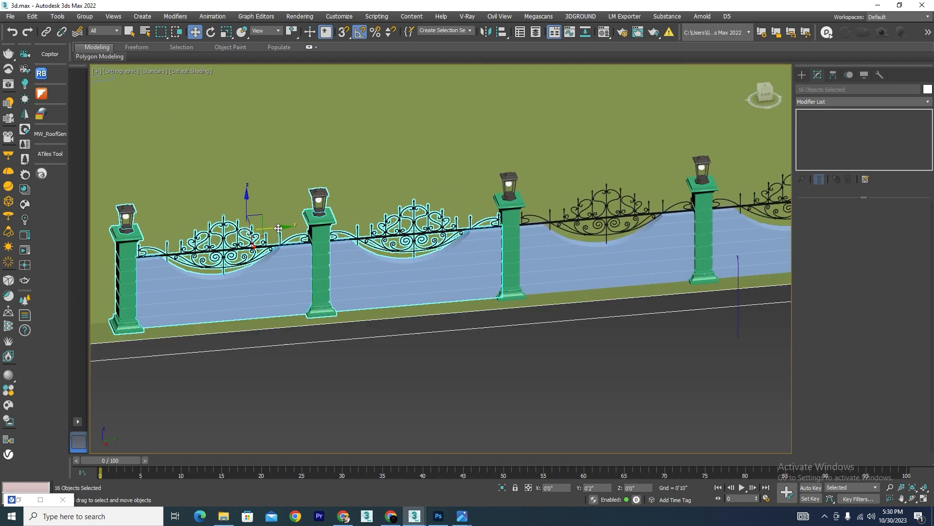
scroll(383, 275, "down", 2)
Copy the two selected wall bays once more toward the lawn's outer corner and close the joint at the adjoining pillar.
scroll(332, 254, "down", 4)
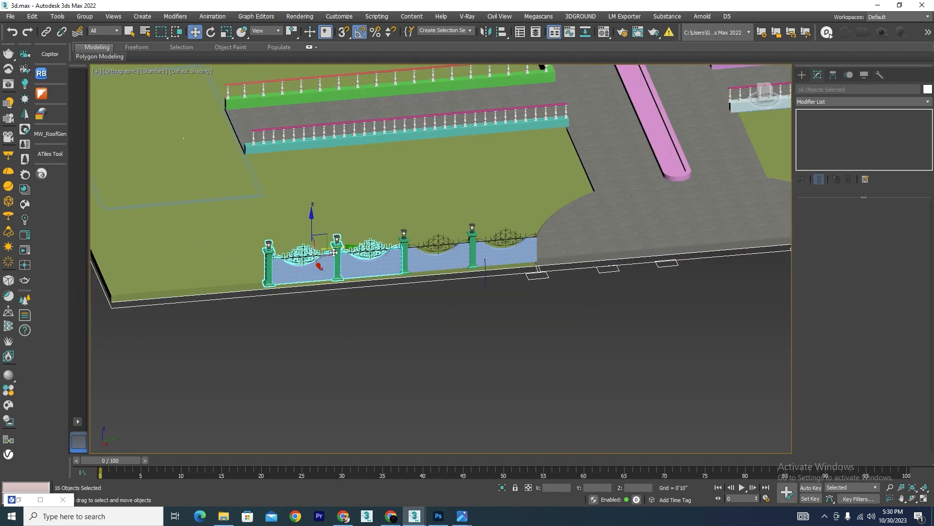
mouse_move(333, 250)
left_mouse_down()
mouse_move(180, 253)
mouse_move(198, 257)
left_mouse_up()
left_click(470, 299)
scroll(355, 246, "up", 4)
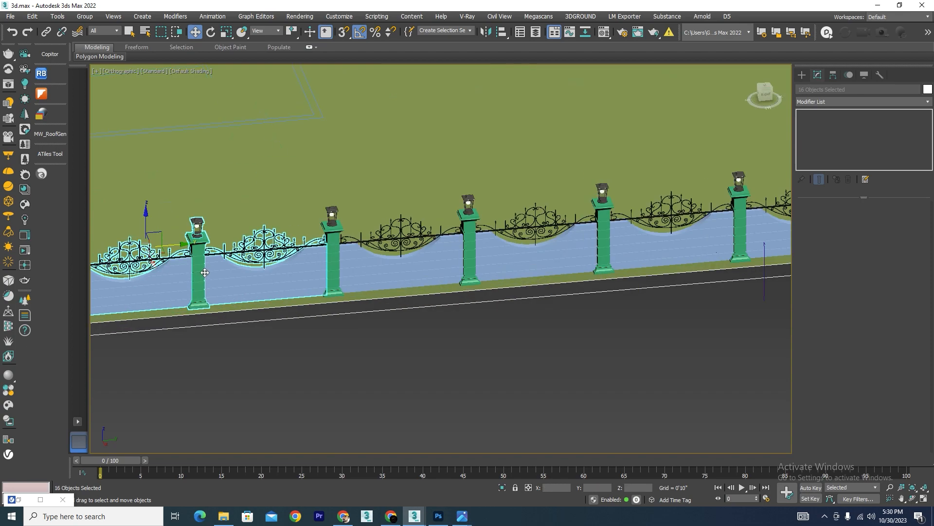
scroll(354, 247, "up", 3)
scroll(384, 233, "down", 7)
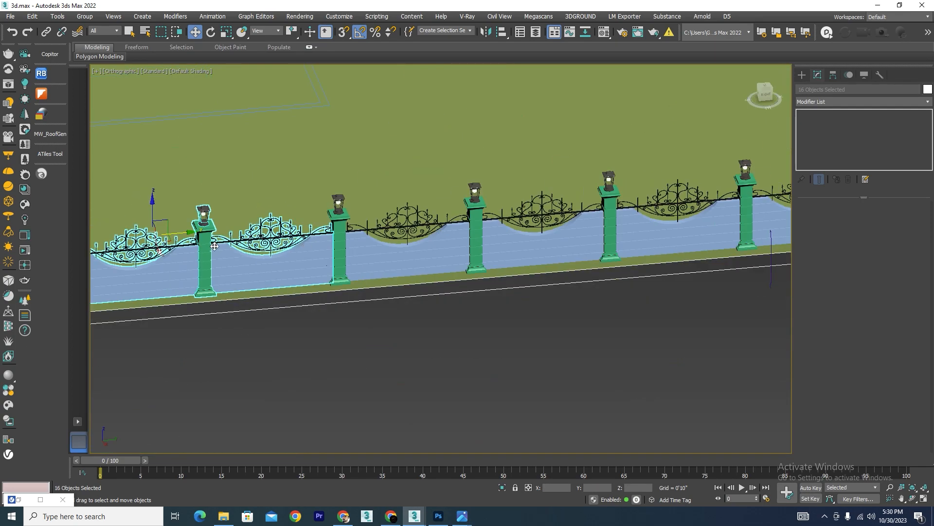
scroll(176, 233, "up", 4)
left_click_drag(179, 230, 181, 231)
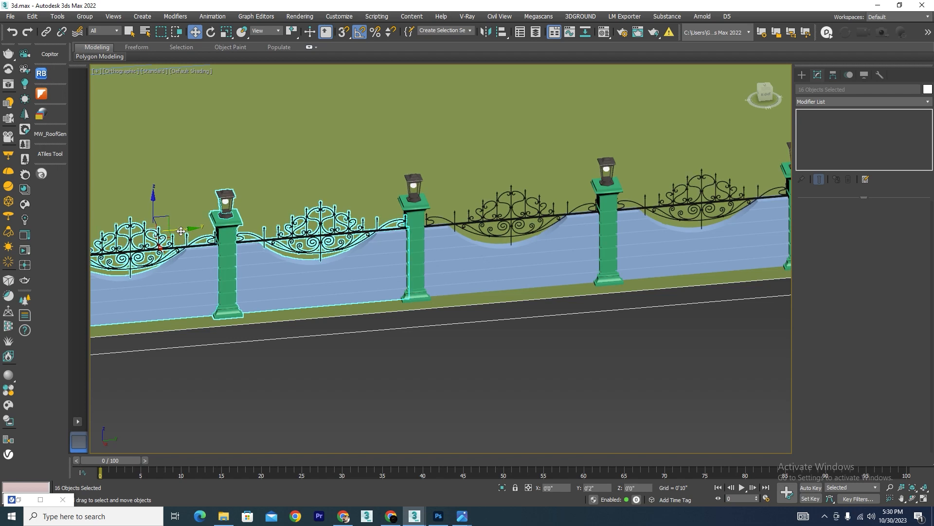
Clear the selection, pick the end pillar at the lawn's corner, and examine the wall run from there to the driveway.
scroll(181, 231, "down", 5)
left_click(98, 309)
scroll(178, 297, "up", 3)
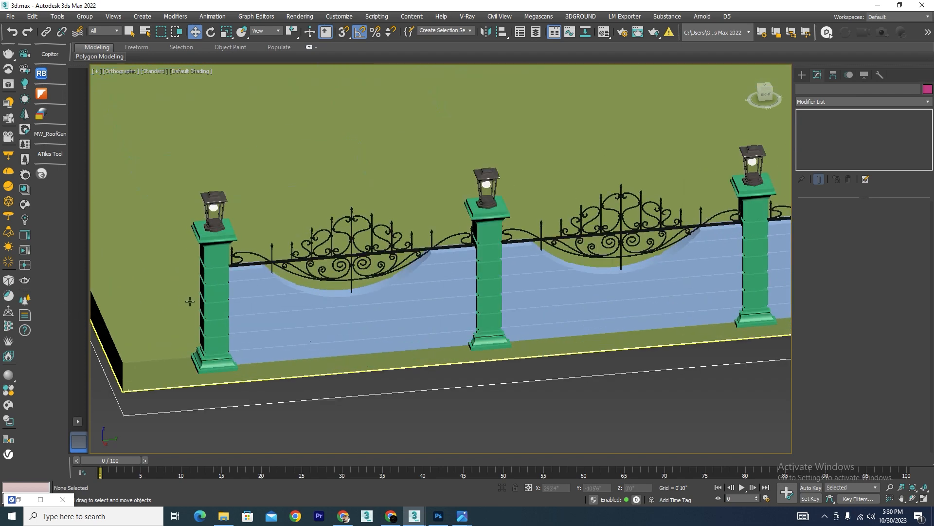
left_click(214, 302)
scroll(216, 301, "down", 4)
scroll(216, 301, "down", 3)
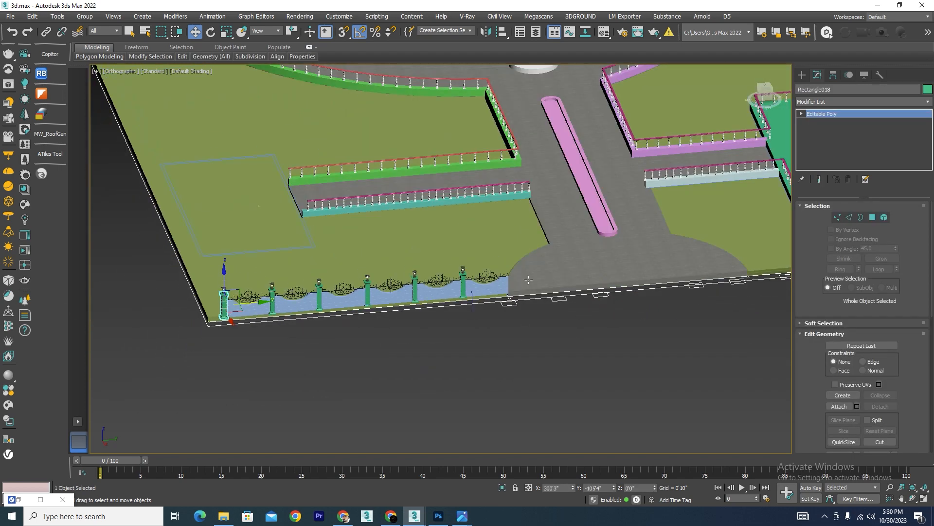
scroll(503, 287, "up", 4)
scroll(475, 341, "down", 4)
scroll(438, 348, "up", 2)
middle_click_drag(437, 347, 448, 348, "alt")
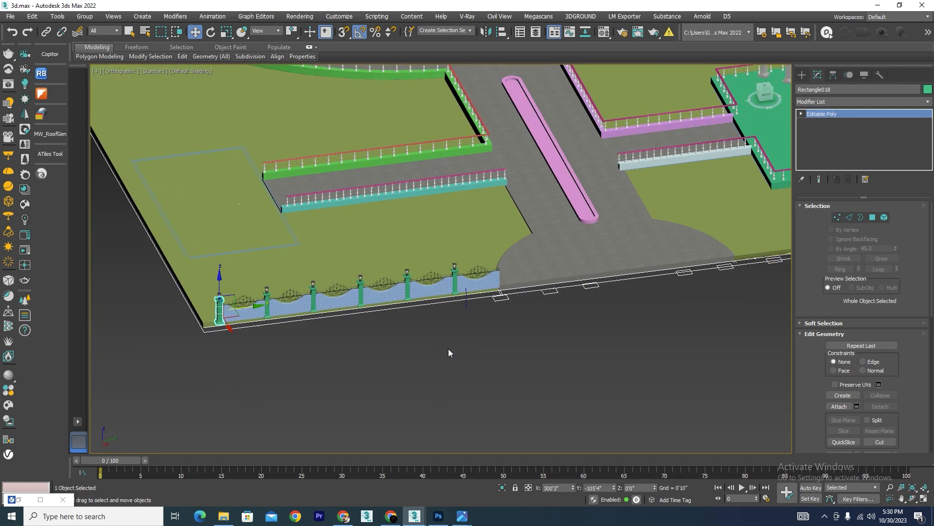
Select the complete wall run with pillars, railings and lights in top view and copy it along Y across the driveway entrance.
key("t")
scroll(356, 272, "down", 10)
scroll(381, 212, "up", 5)
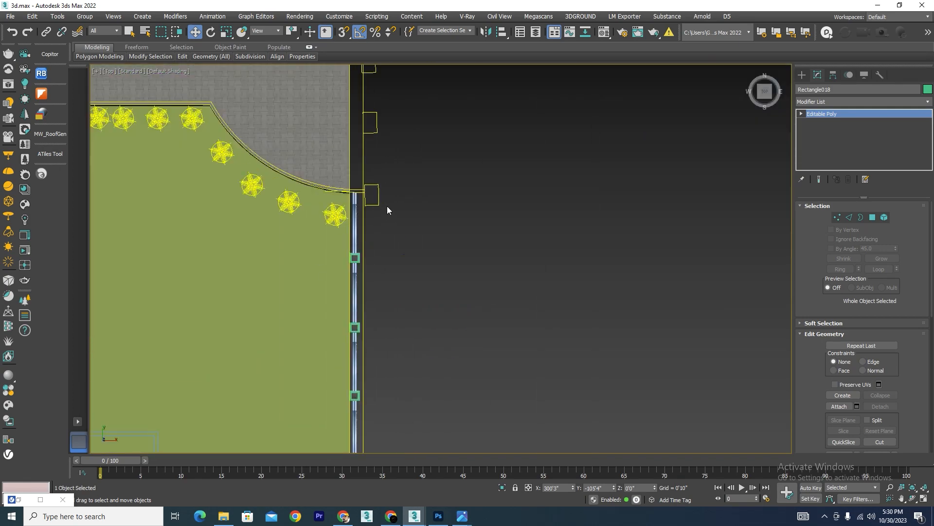
scroll(386, 206, "down", 5)
left_click_drag(356, 462, 355, 462)
left_click_drag(456, 141, 341, 159, "alt")
left_click(298, 406, "alt")
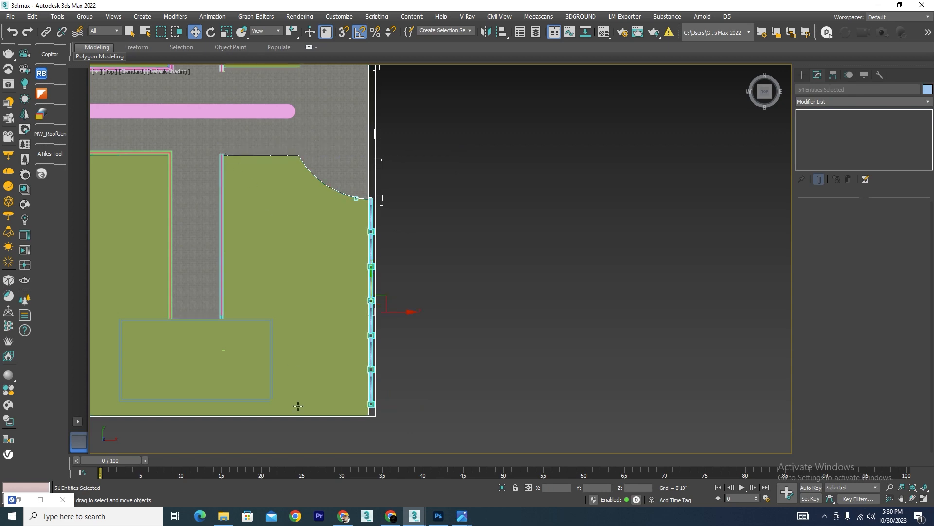
scroll(336, 369, "down", 6)
scroll(362, 335, "up", 3)
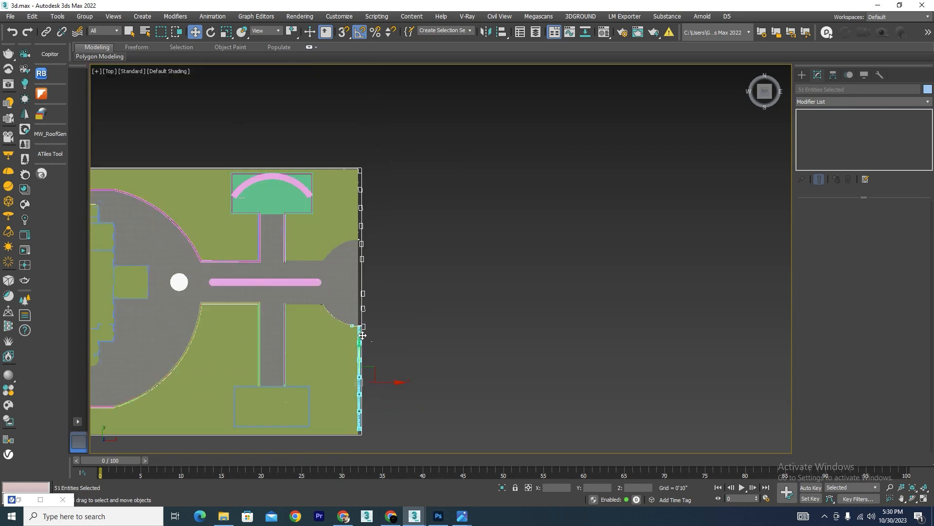
left_click_drag(360, 354, 370, 183, "shift")
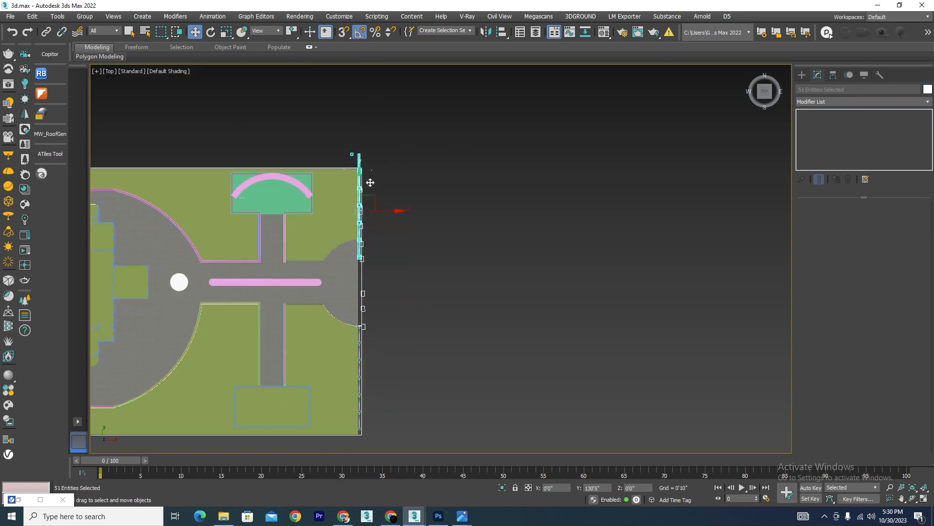
left_click(468, 298)
Mirror the copied wall run on the Y axis without cloning and shift it slightly along Y toward the lawn's outer corner.
mouse_move(480, 298)
middle_mouse_down("alt")
mouse_move(413, 228)
mouse_move(347, 194)
middle_mouse_up("alt")
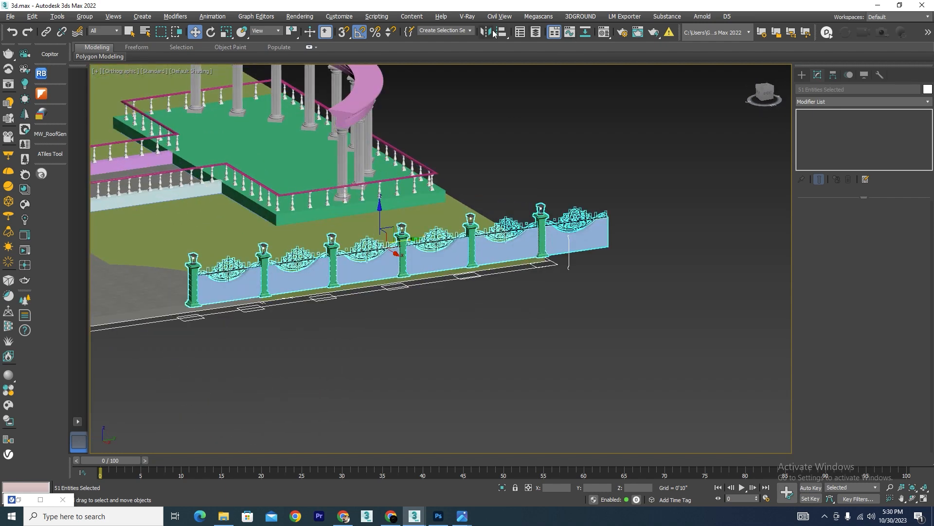
left_click(489, 32)
left_click(440, 333)
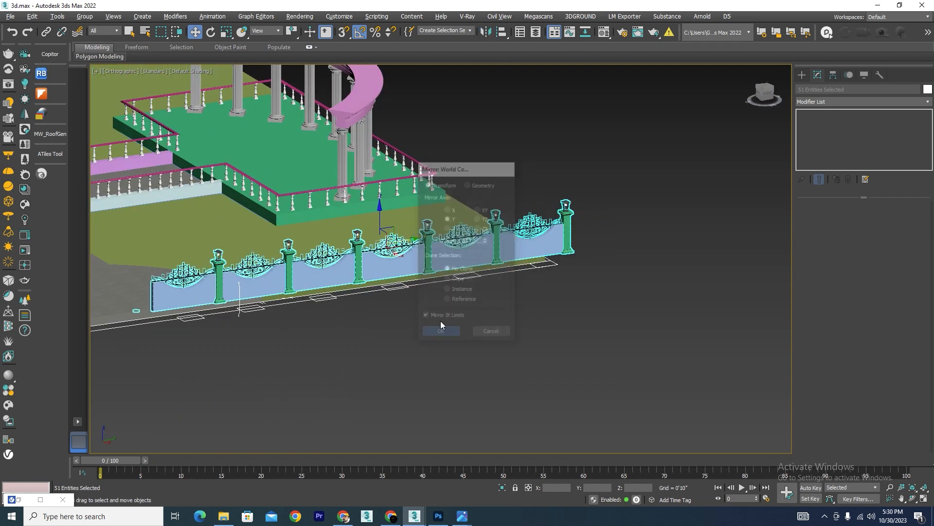
left_click_drag(413, 238, 449, 234)
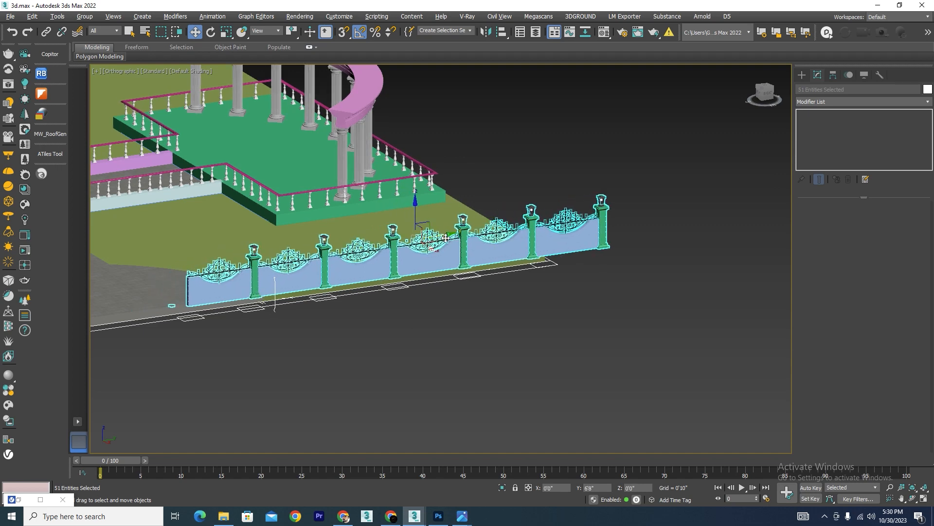
Move the mirrored wall run along Y in top view until its open end meets the driveway's curved edge.
key("t")
scroll(398, 208, "down", 5)
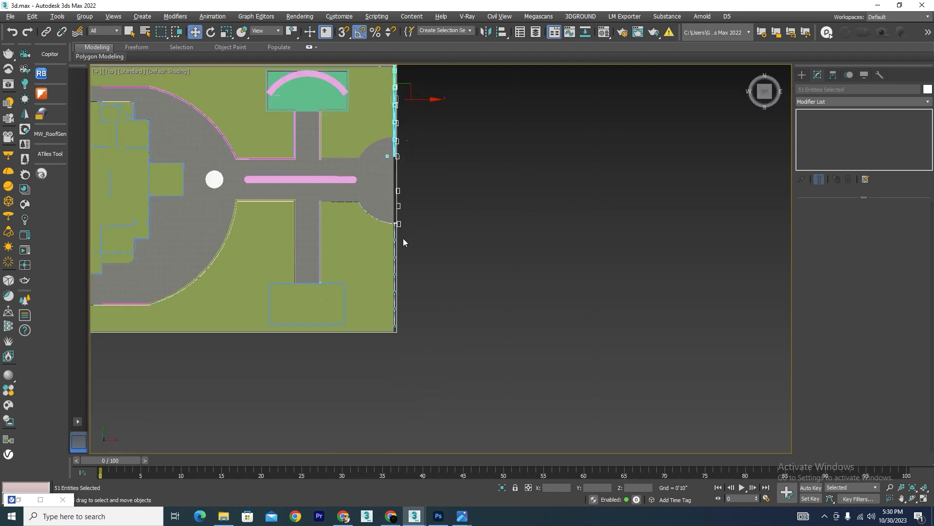
scroll(417, 212, "up", 3)
middle_click_drag(417, 213, 406, 344)
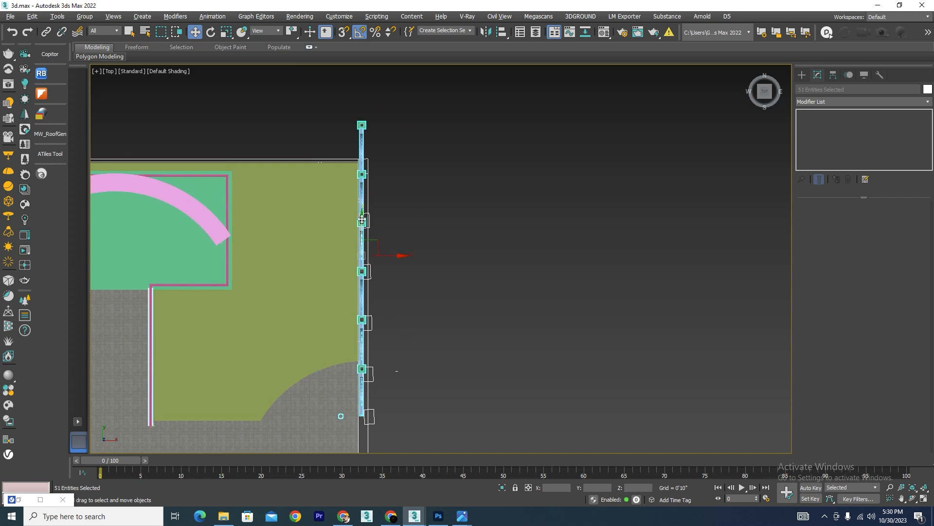
left_click_drag(369, 226, 369, 176)
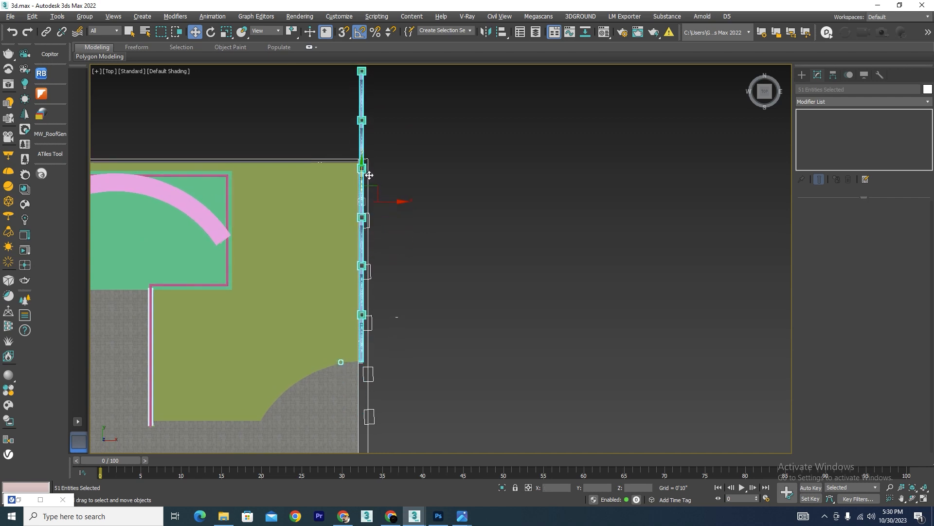
Select the two surplus wall bays with their pillars beyond the lawn's corner and delete them.
scroll(343, 281, "down", 4)
scroll(380, 223, "up", 12)
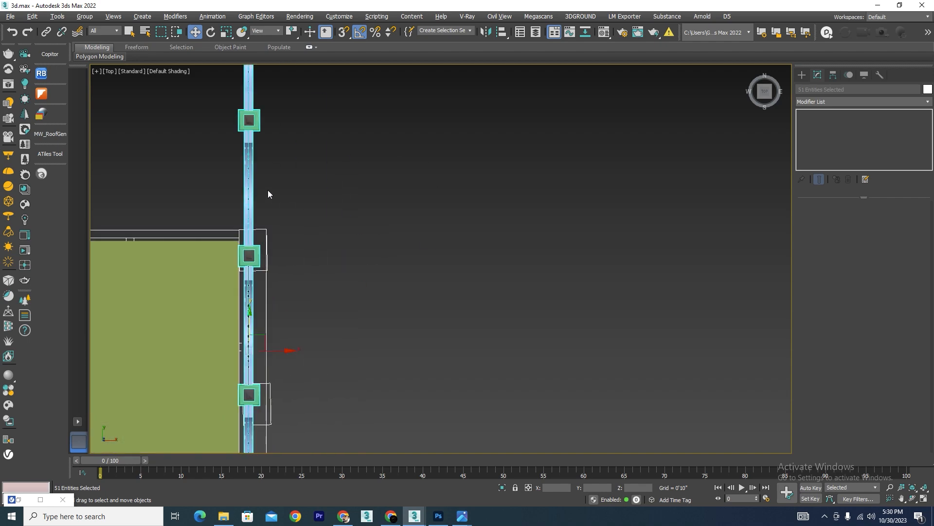
scroll(337, 236, "down", 6)
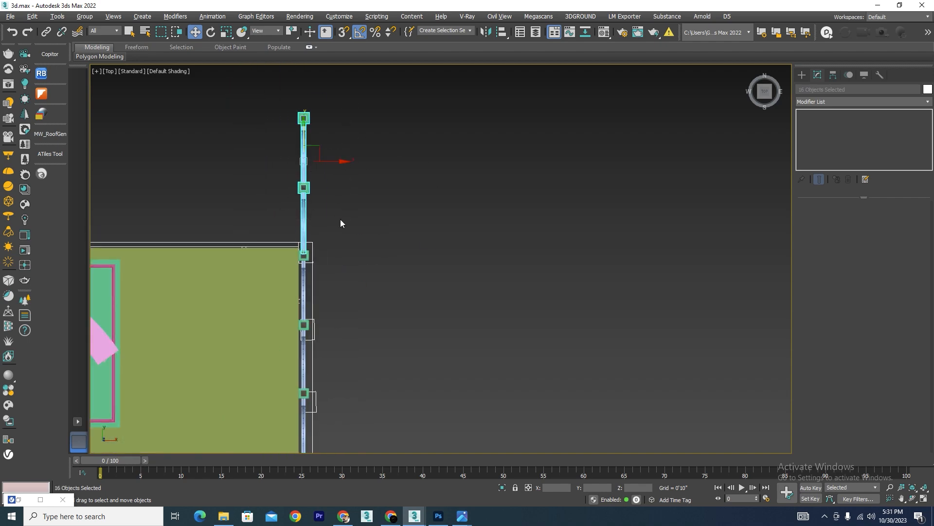
left_click(399, 206)
Examine the boundary walls in orthographic, front and left views to compare their height and base with the balustrades.
middle_click_drag(460, 325, 371, 257, "alt")
scroll(504, 308, "up", 8)
scroll(319, 270, "down", 5)
mouse_move(391, 342)
middle_mouse_down("alt")
mouse_move(377, 332)
mouse_move(381, 304)
mouse_move(382, 338)
middle_mouse_up("alt")
key("f")
scroll(382, 257, "down", 8)
scroll(382, 257, "down", 5)
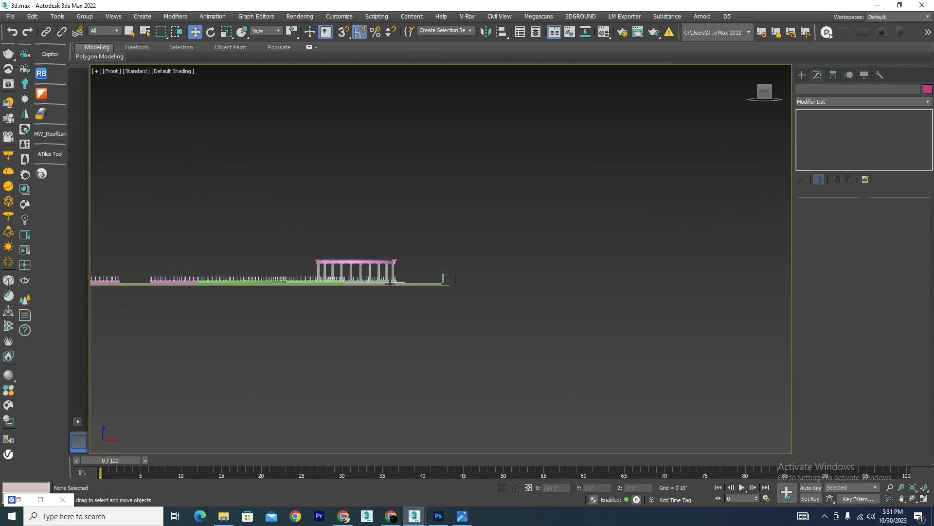
scroll(235, 294, "up", 8)
scroll(340, 301, "down", 5)
scroll(357, 302, "down", 3)
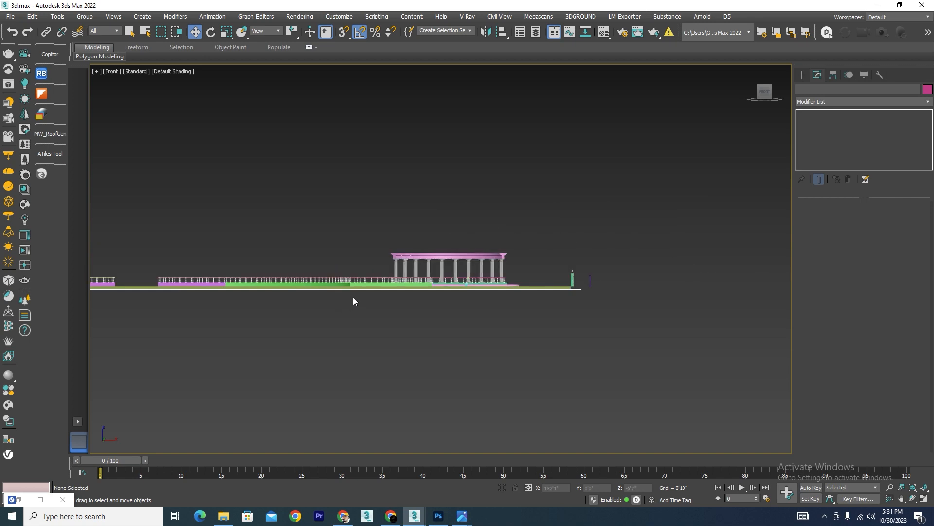
key("l")
scroll(355, 294, "down", 5)
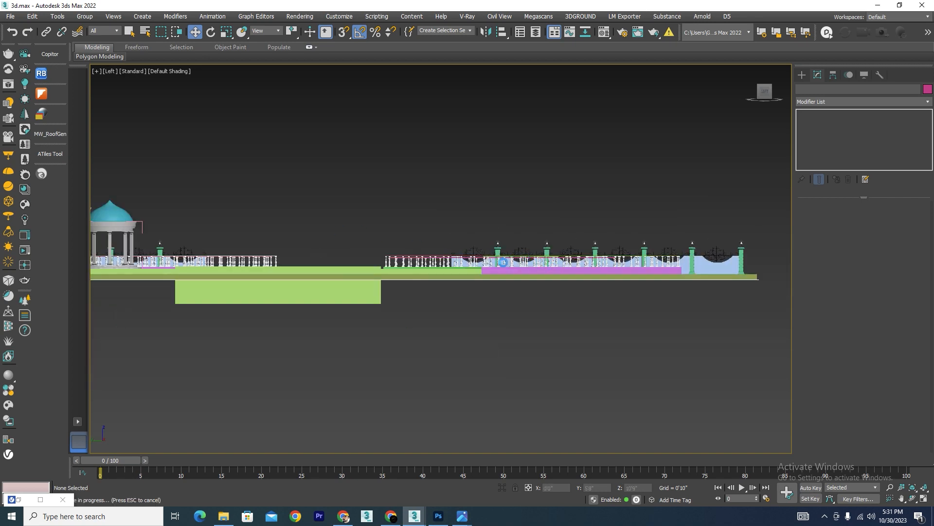
scroll(527, 272, "up", 7)
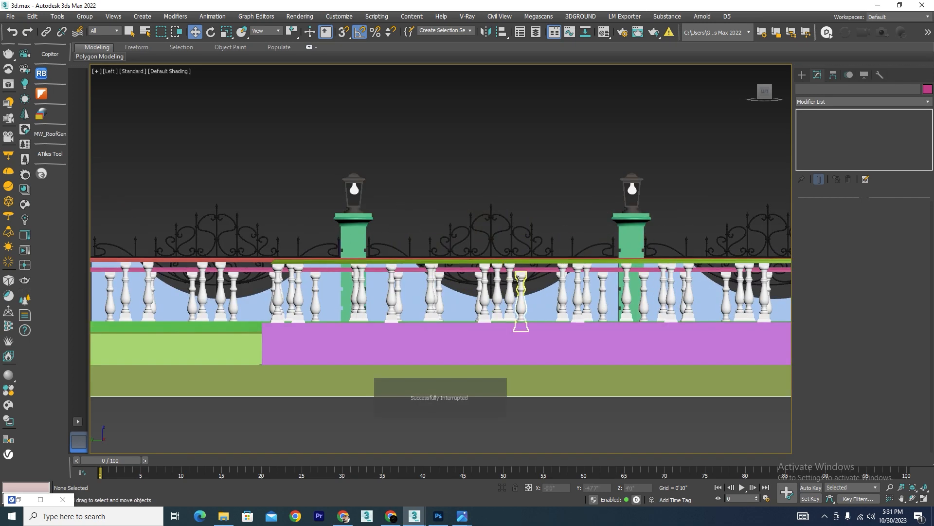
scroll(426, 271, "down", 6)
Examine both boundary wall runs on either side of the entrance and their place in the whole site.
middle_click_drag(492, 340, 317, 306, "alt")
scroll(472, 320, "down", 5)
middle_click_drag(471, 320, 189, 341, "alt")
scroll(288, 319, "up", 6)
scroll(378, 345, "down", 5)
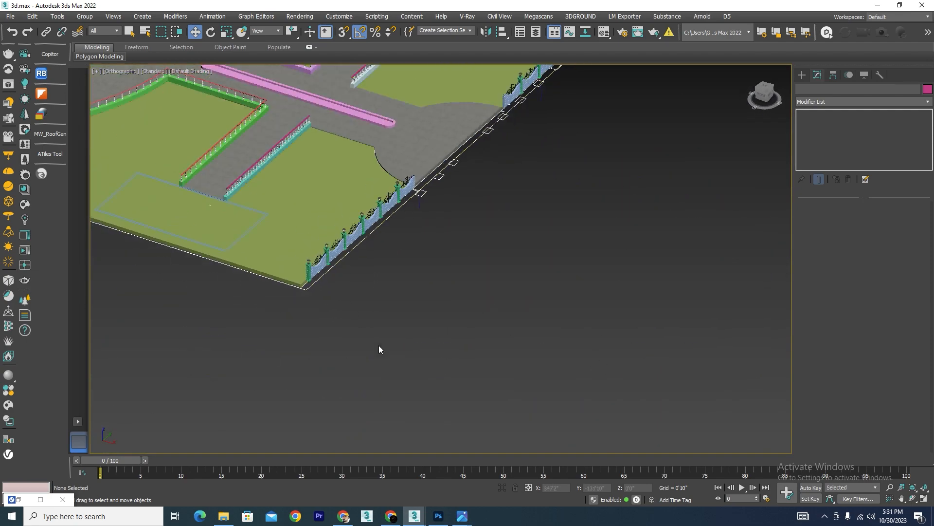
scroll(534, 282, "up", 5)
scroll(481, 292, "down", 5)
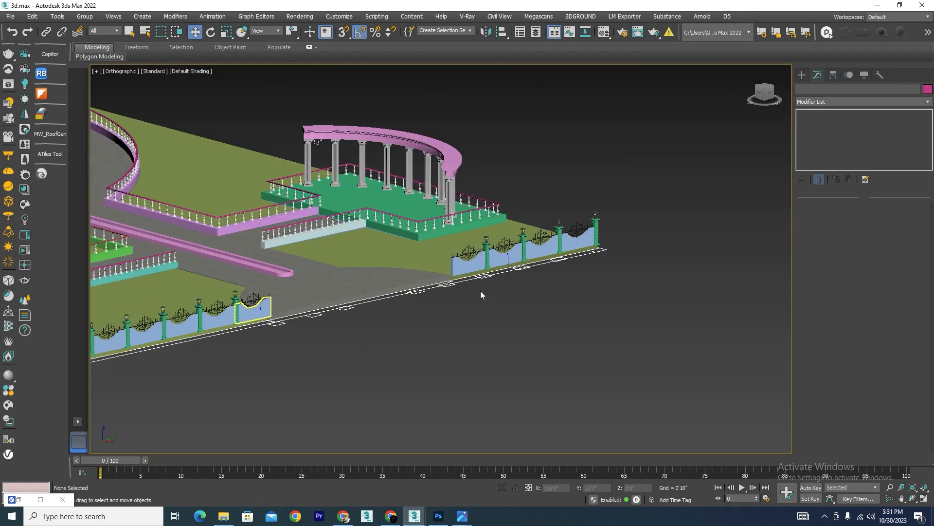
scroll(424, 313, "up", 3)
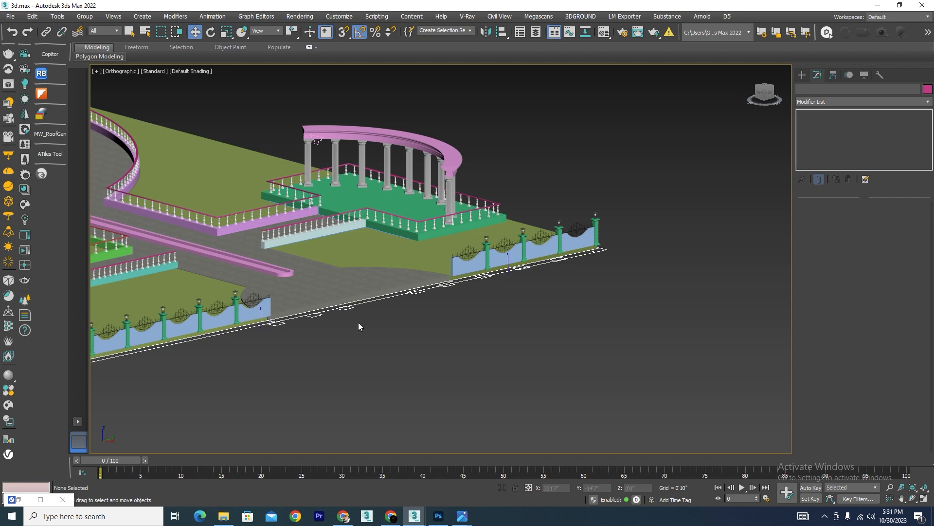
scroll(491, 341, "down", 5)
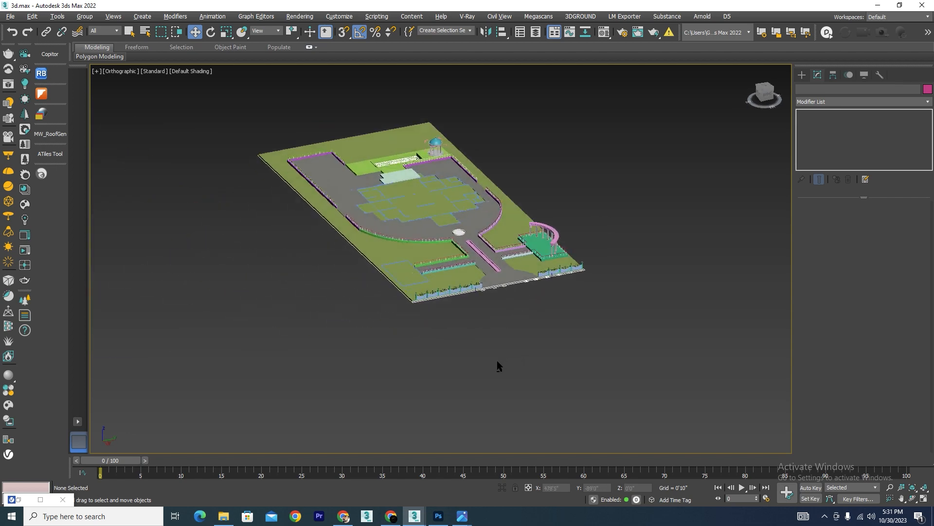